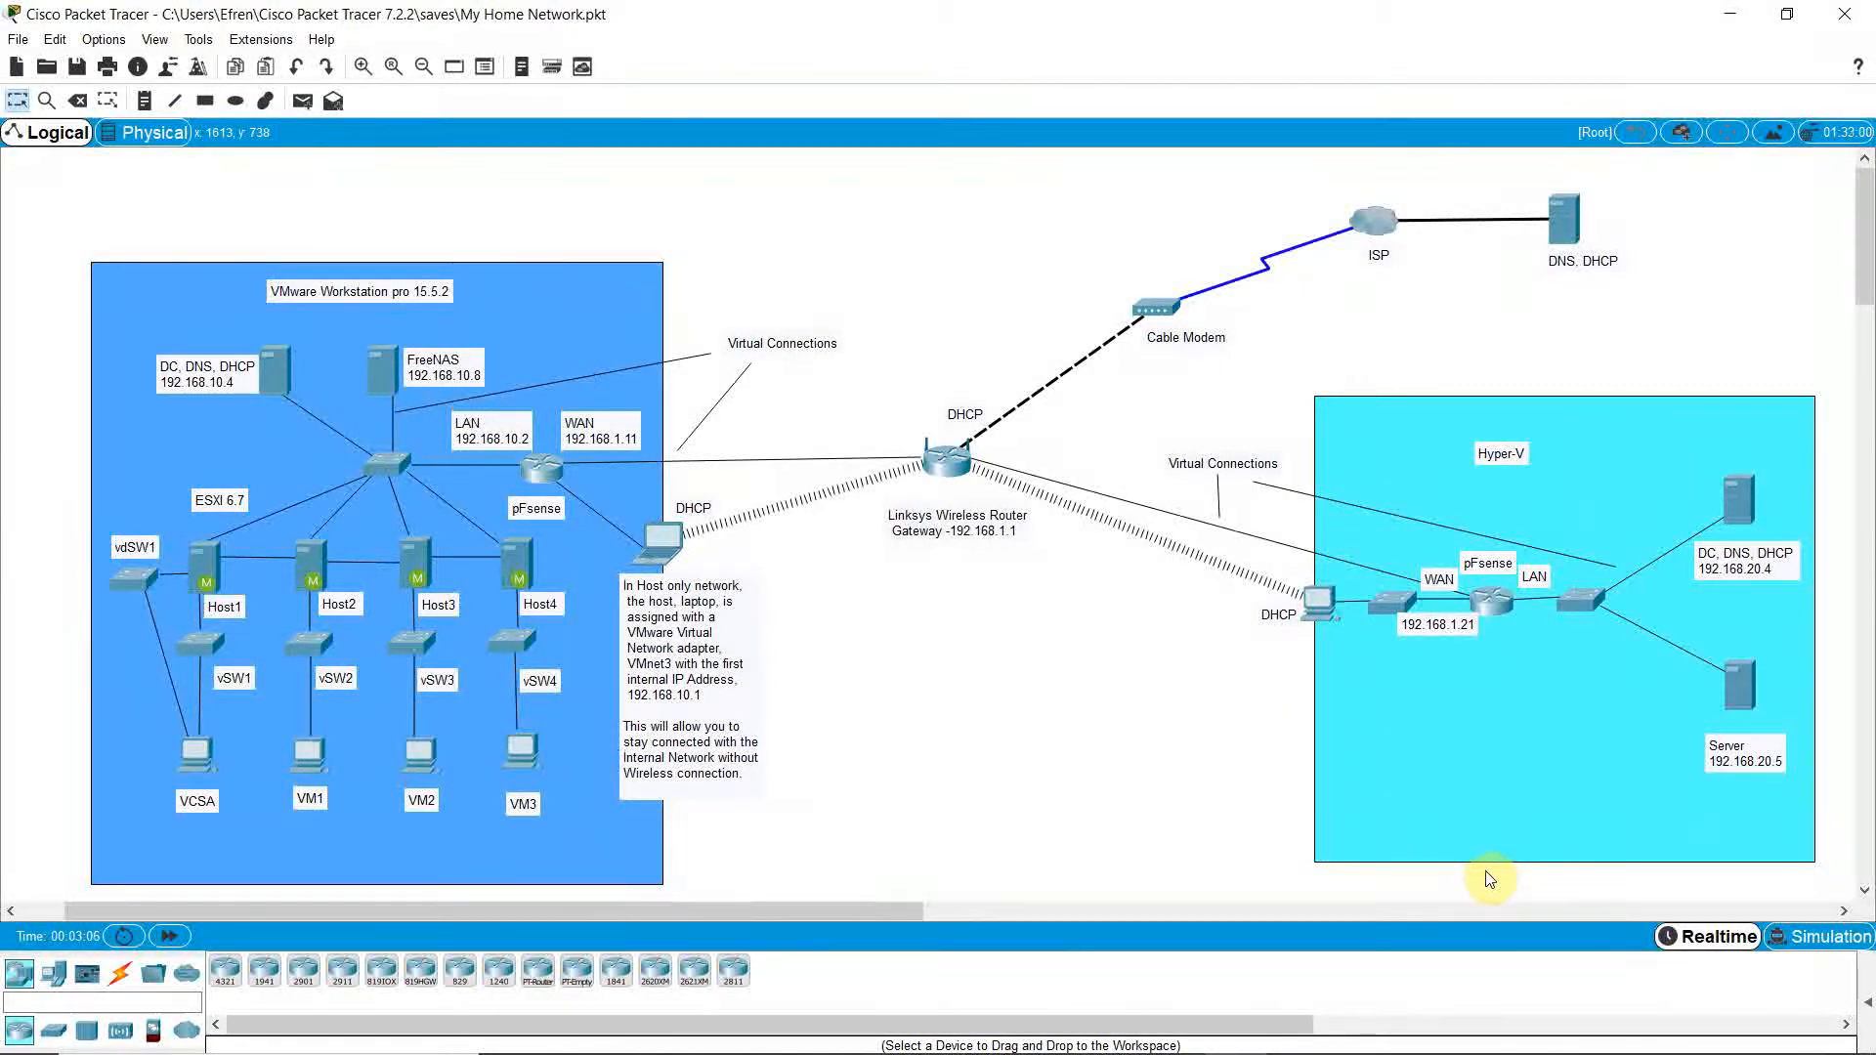
Stop the FlashBack Express screen recording from the tray overflow icons.
mouse_move(1666, 1052)
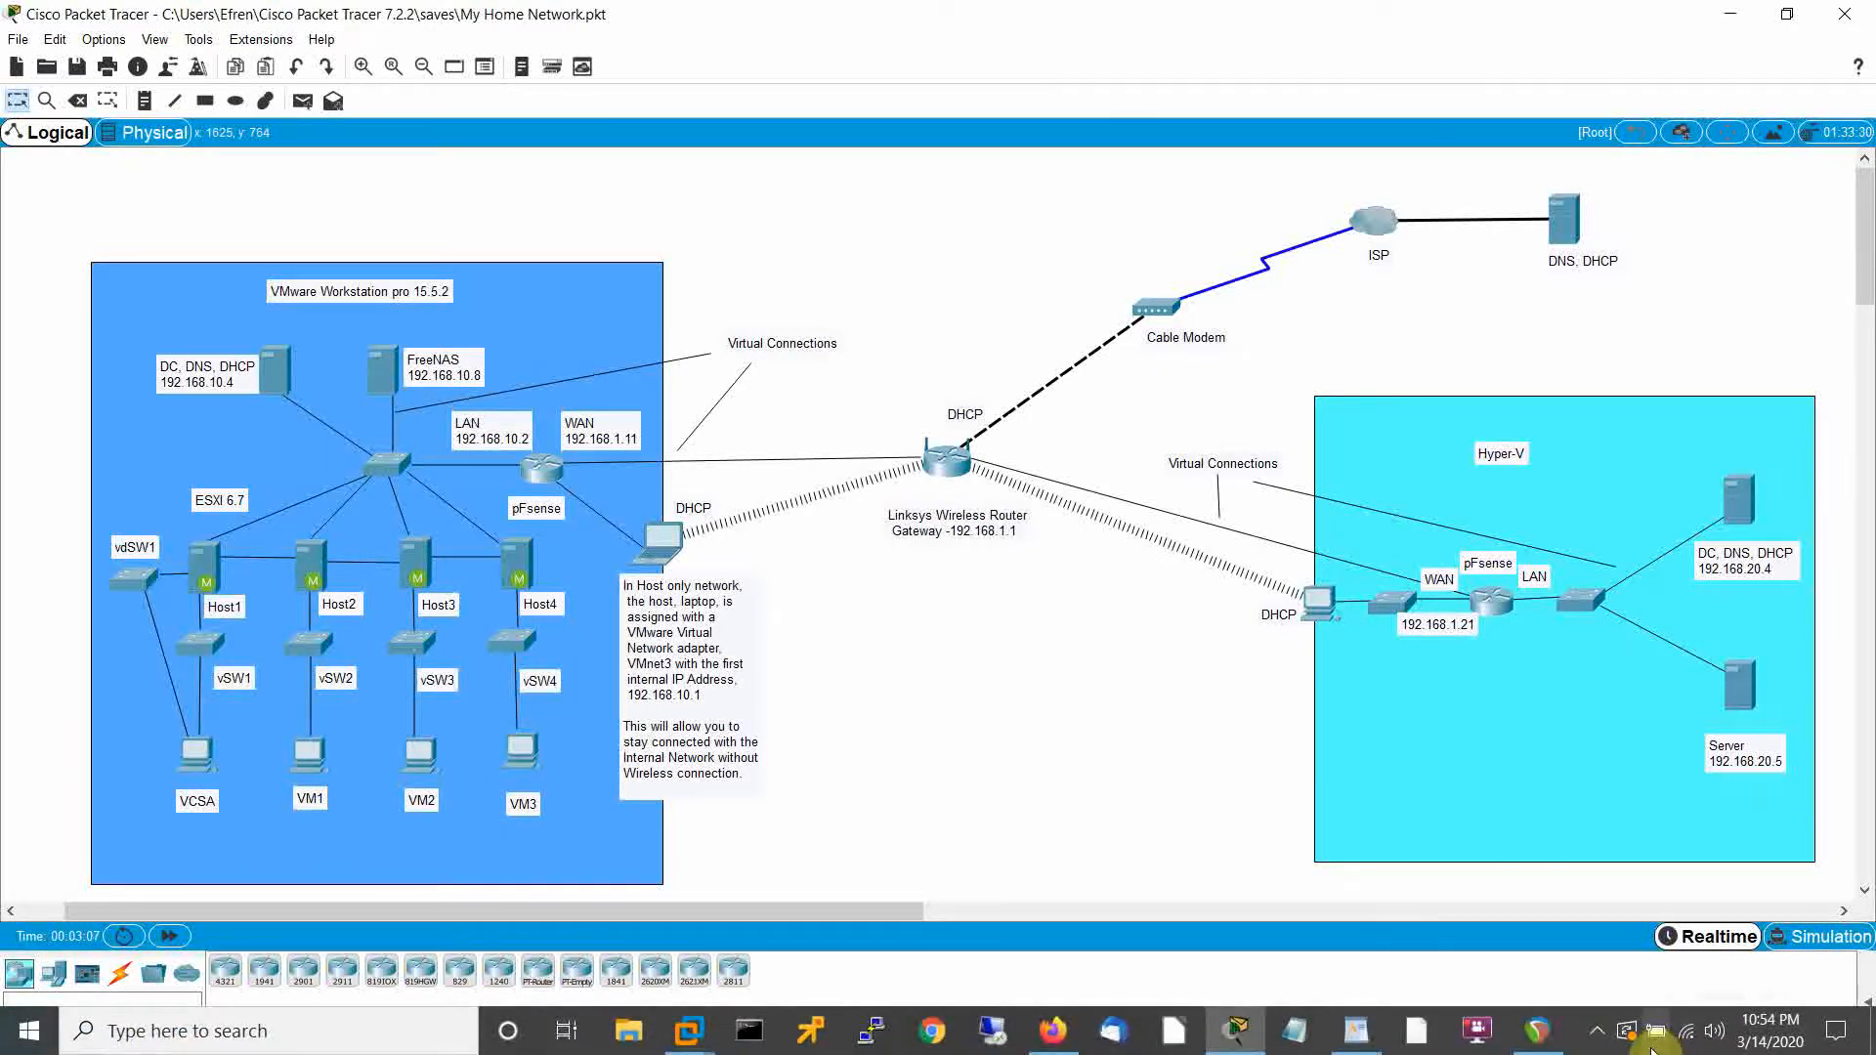
click(1598, 1032)
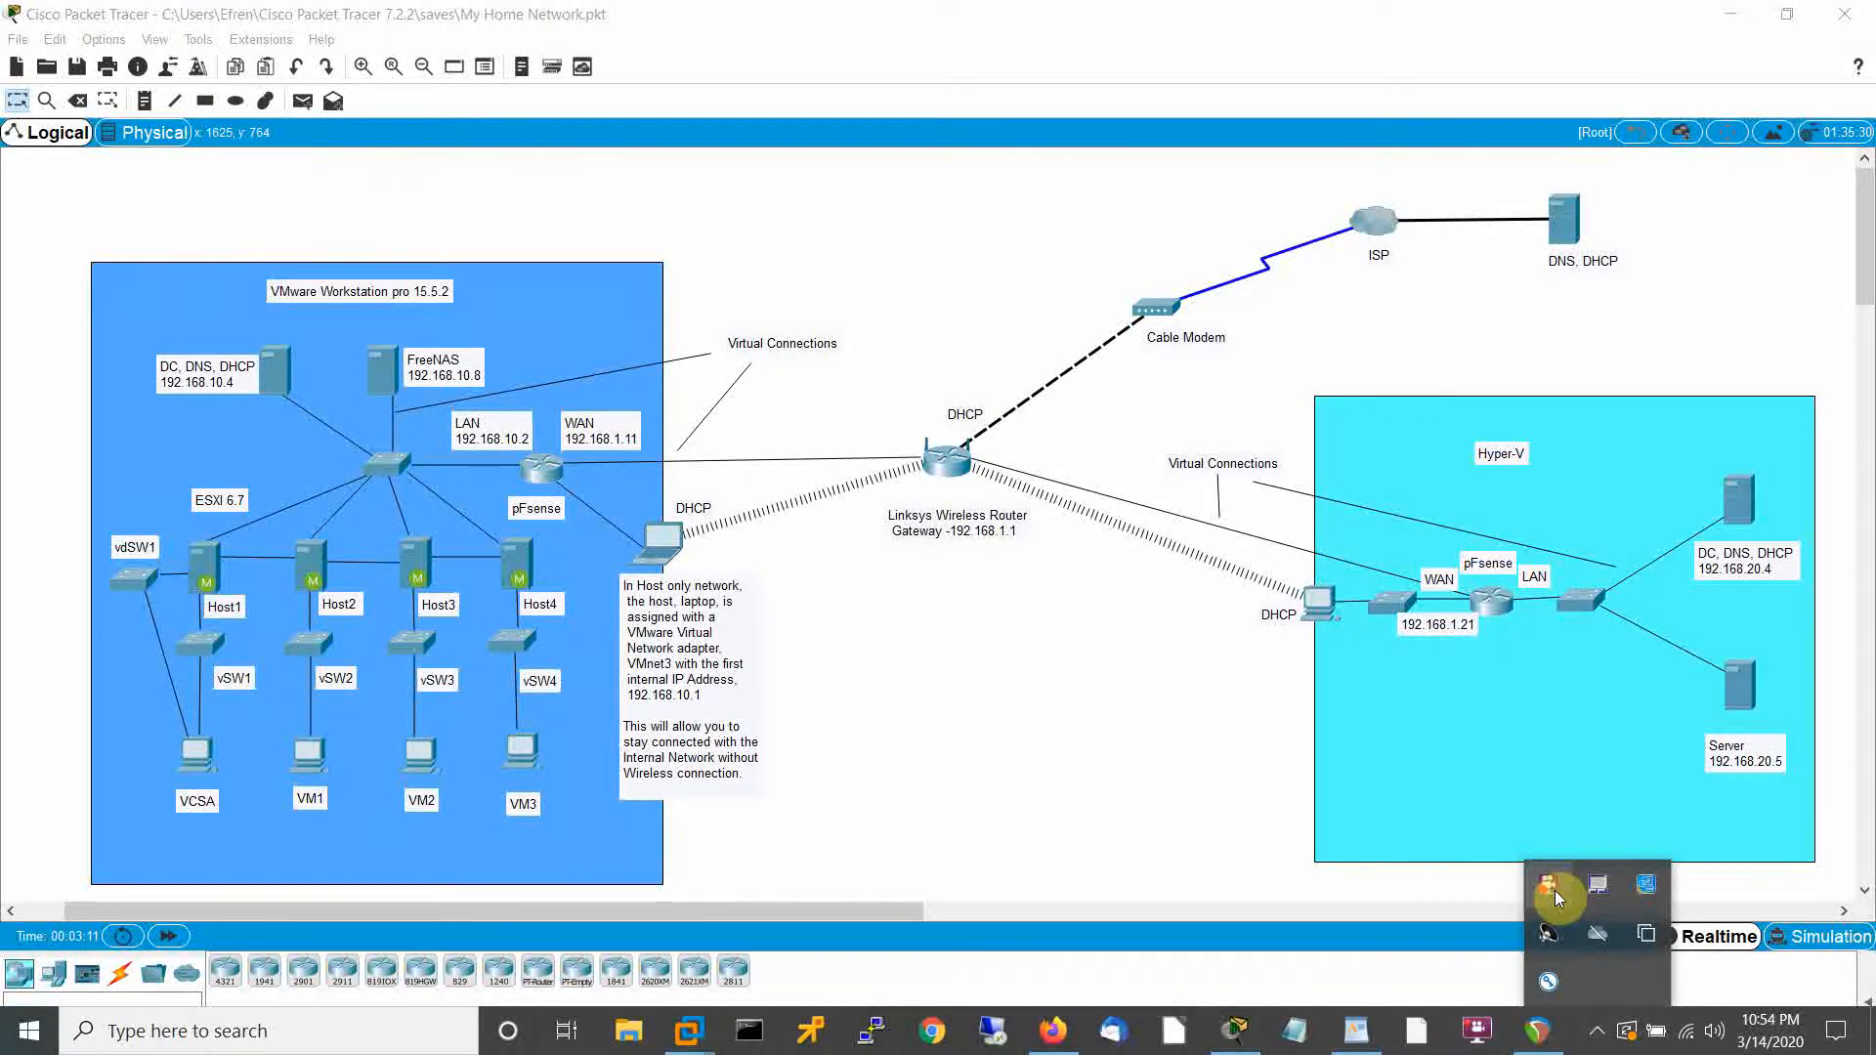
right_click(1555, 891)
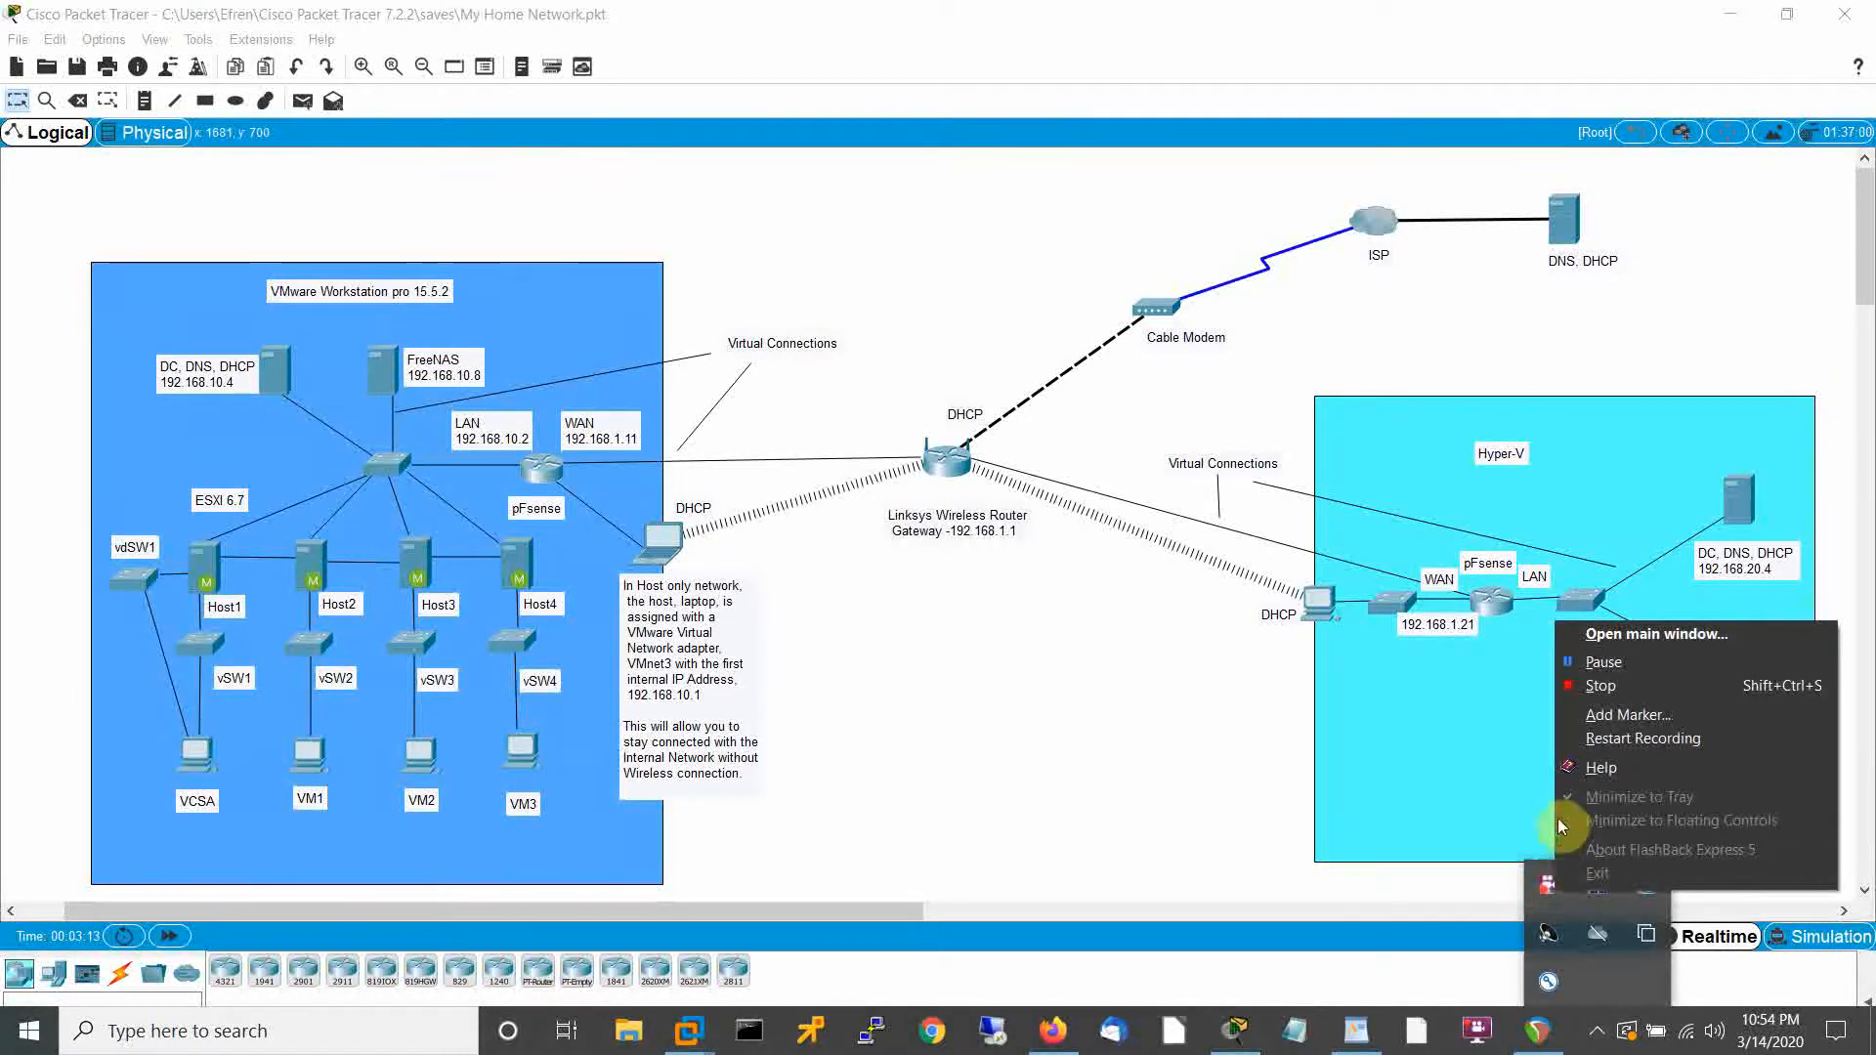
click(1592, 690)
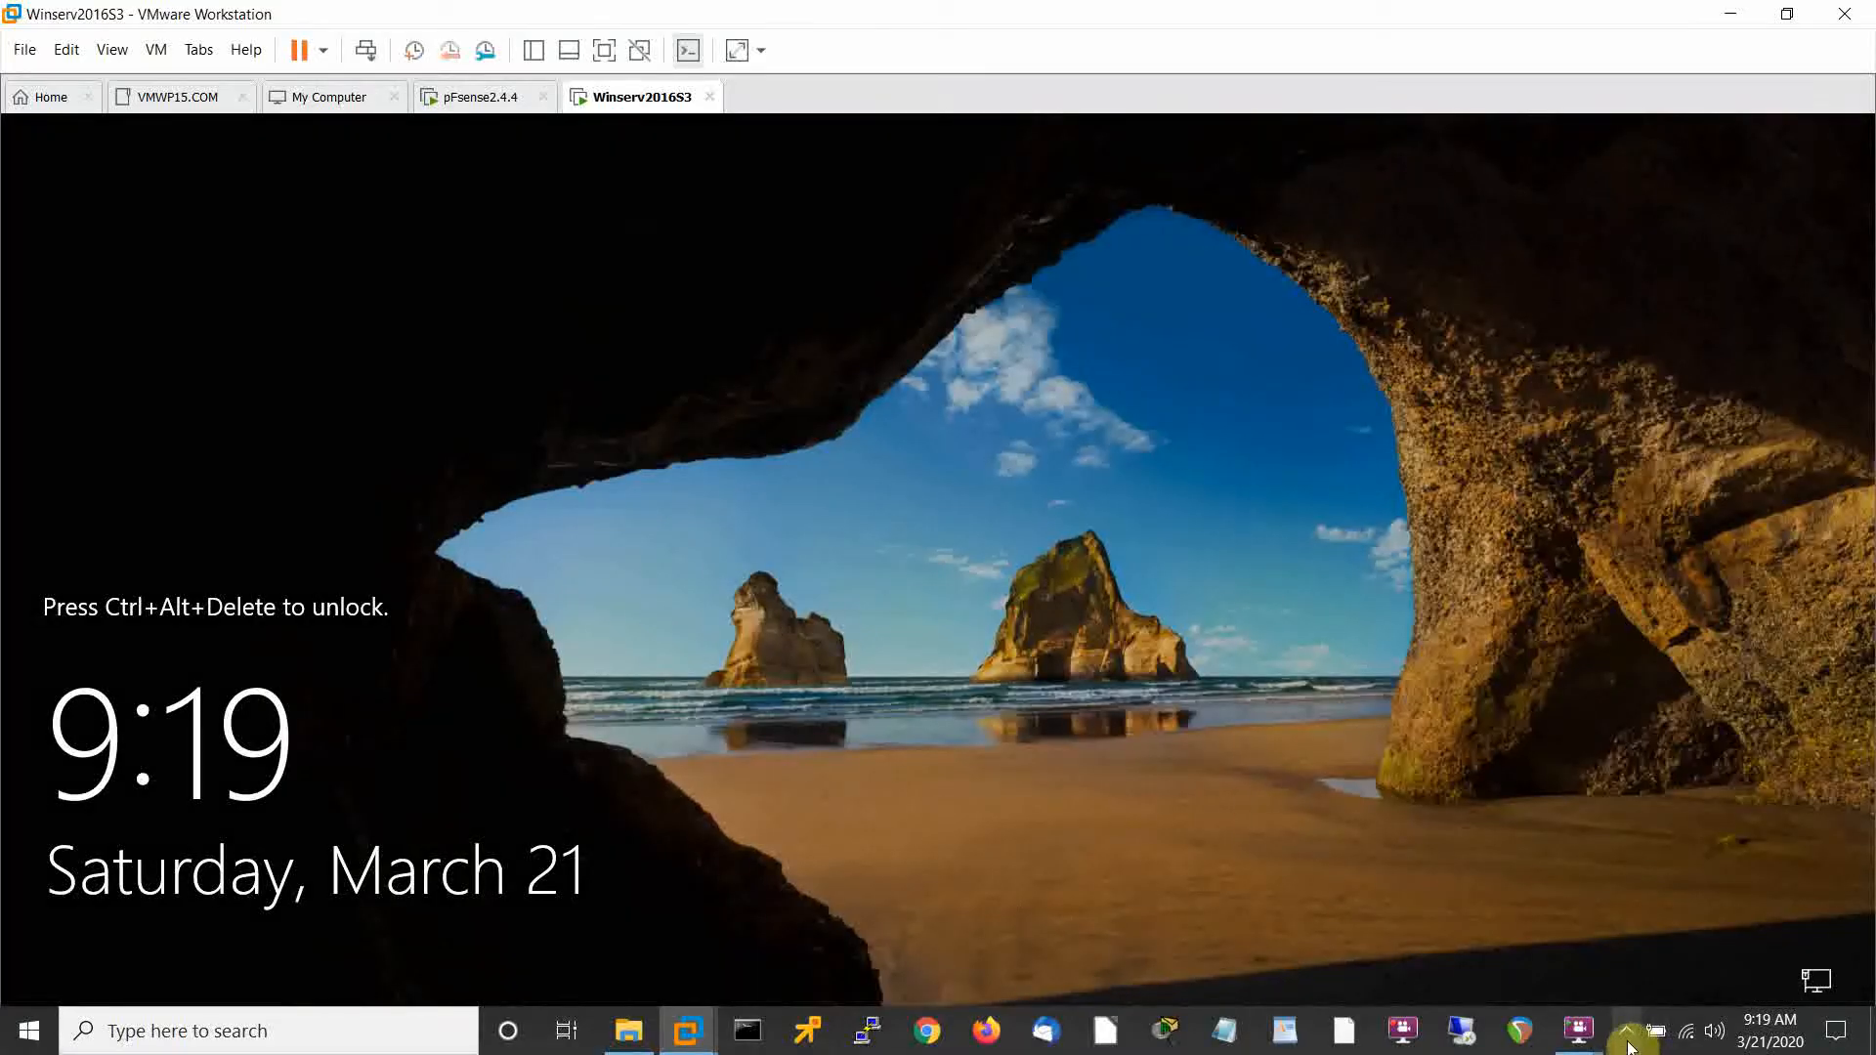
click(1627, 1041)
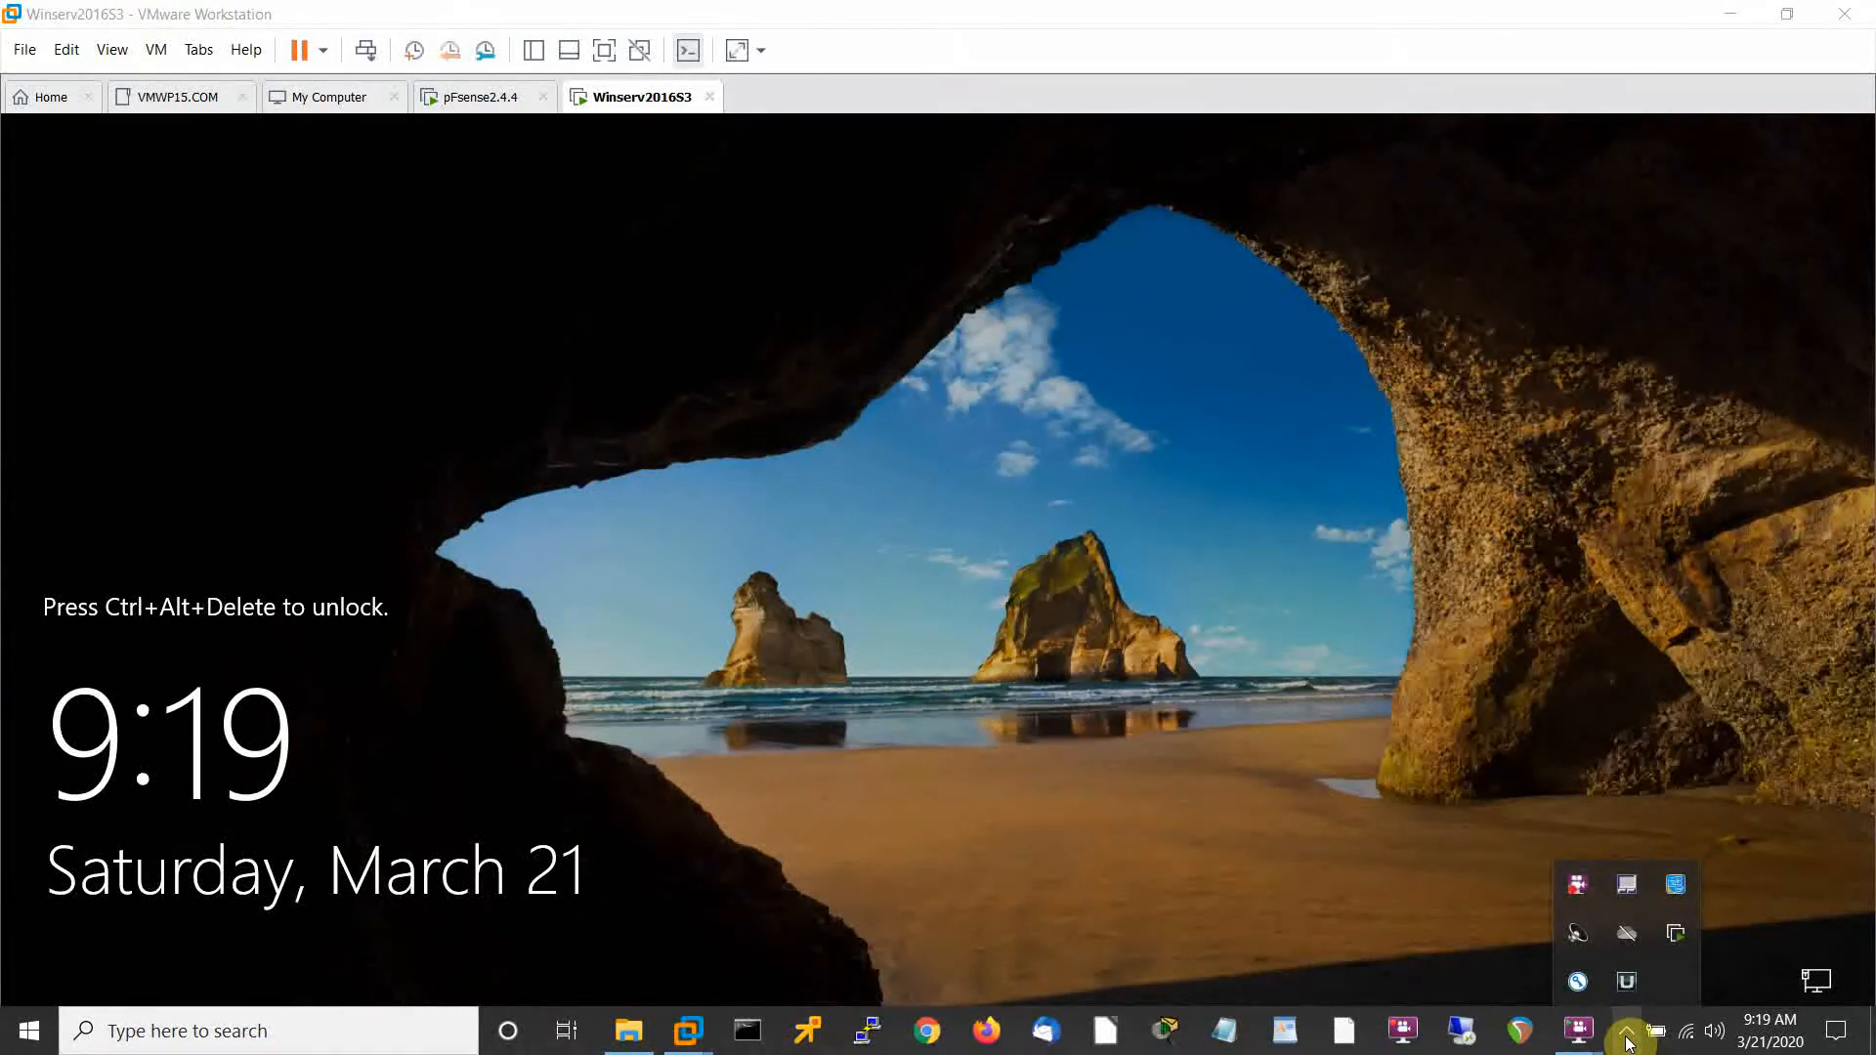
right_click(1576, 887)
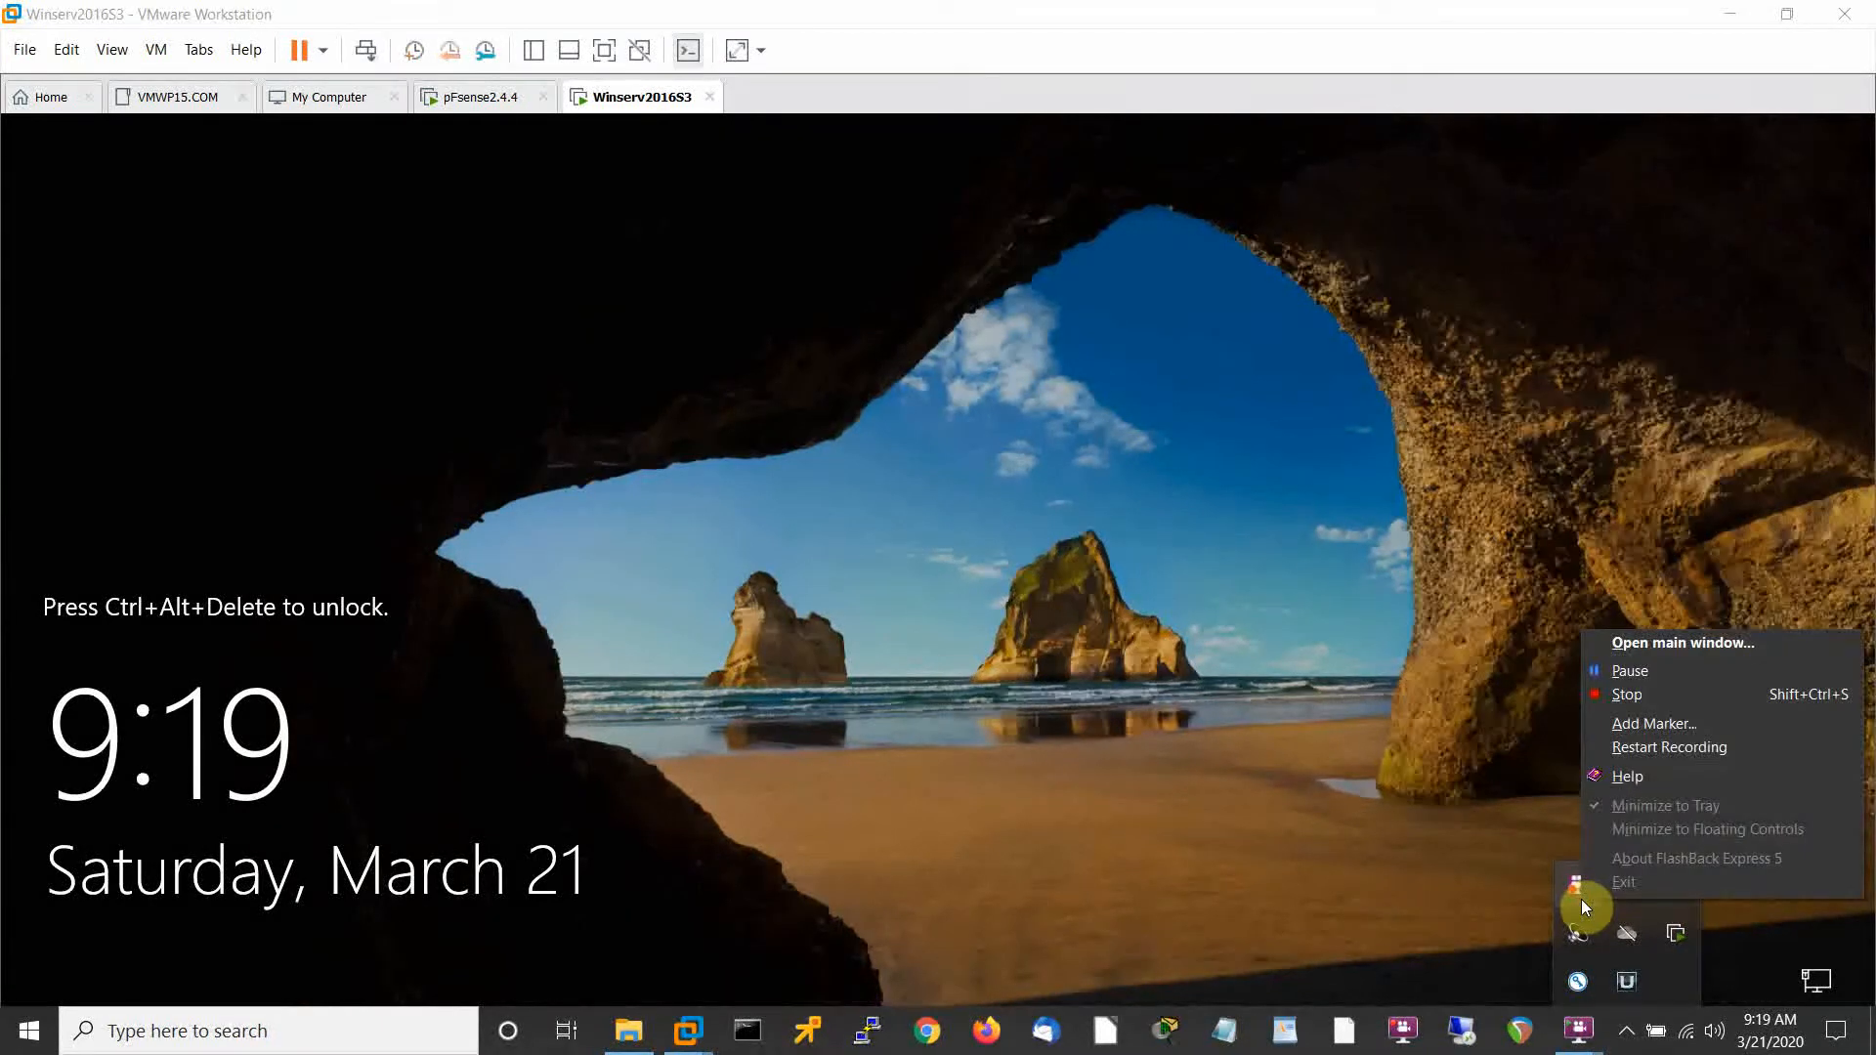
click(1624, 695)
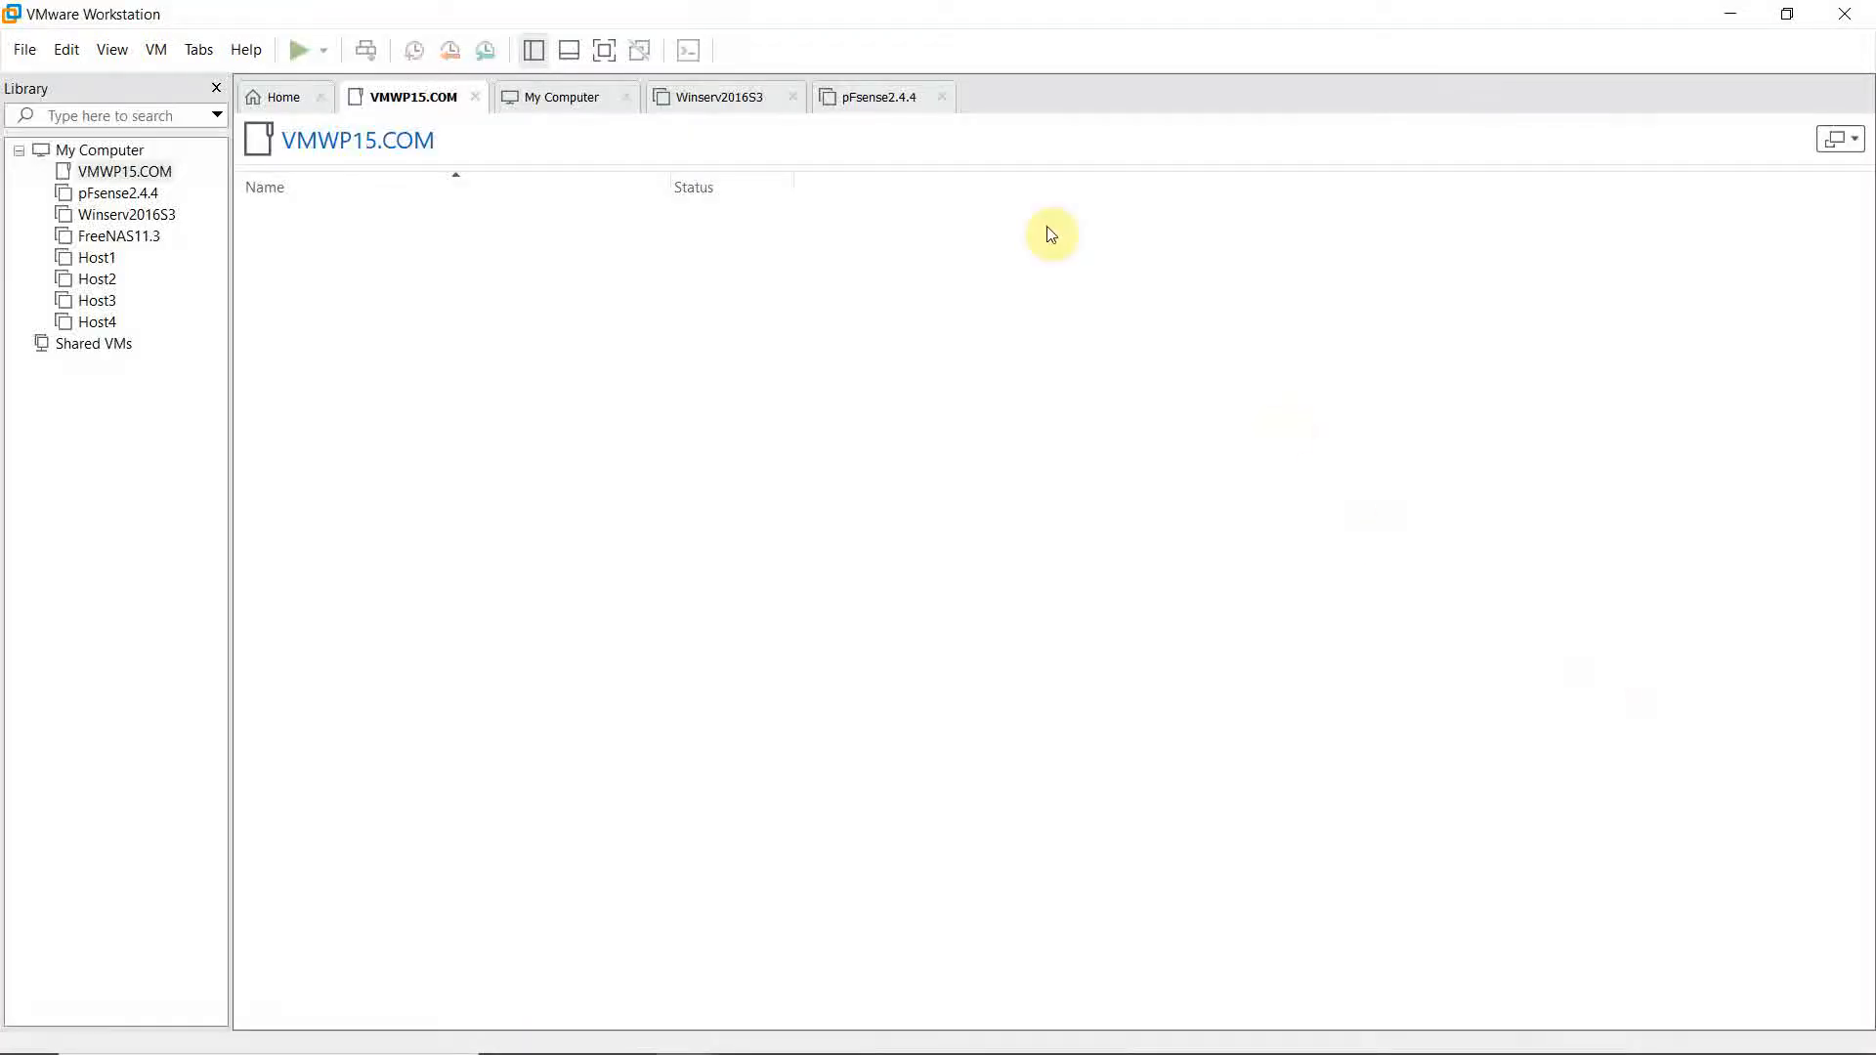
Start a Custom new VM on Workstation 15.x compatibility, OS later, guest Windows Server 2016.
click(25, 51)
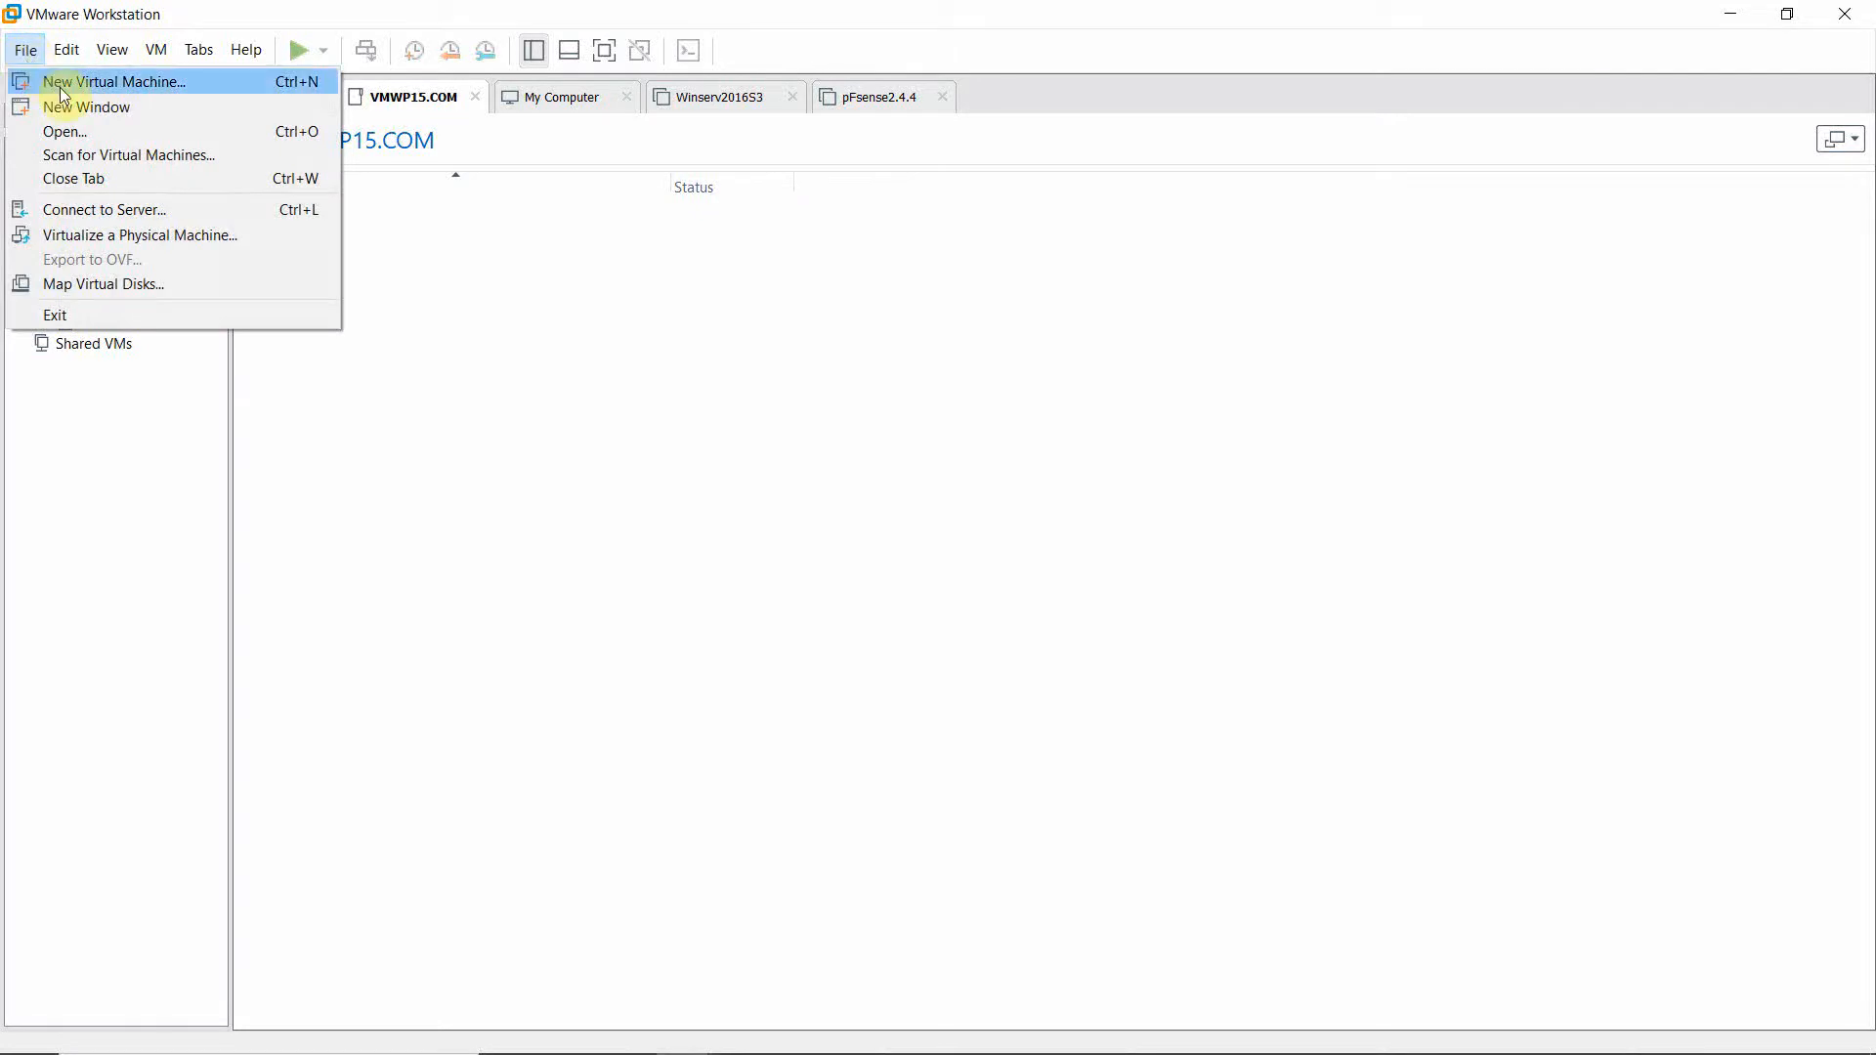
click(61, 84)
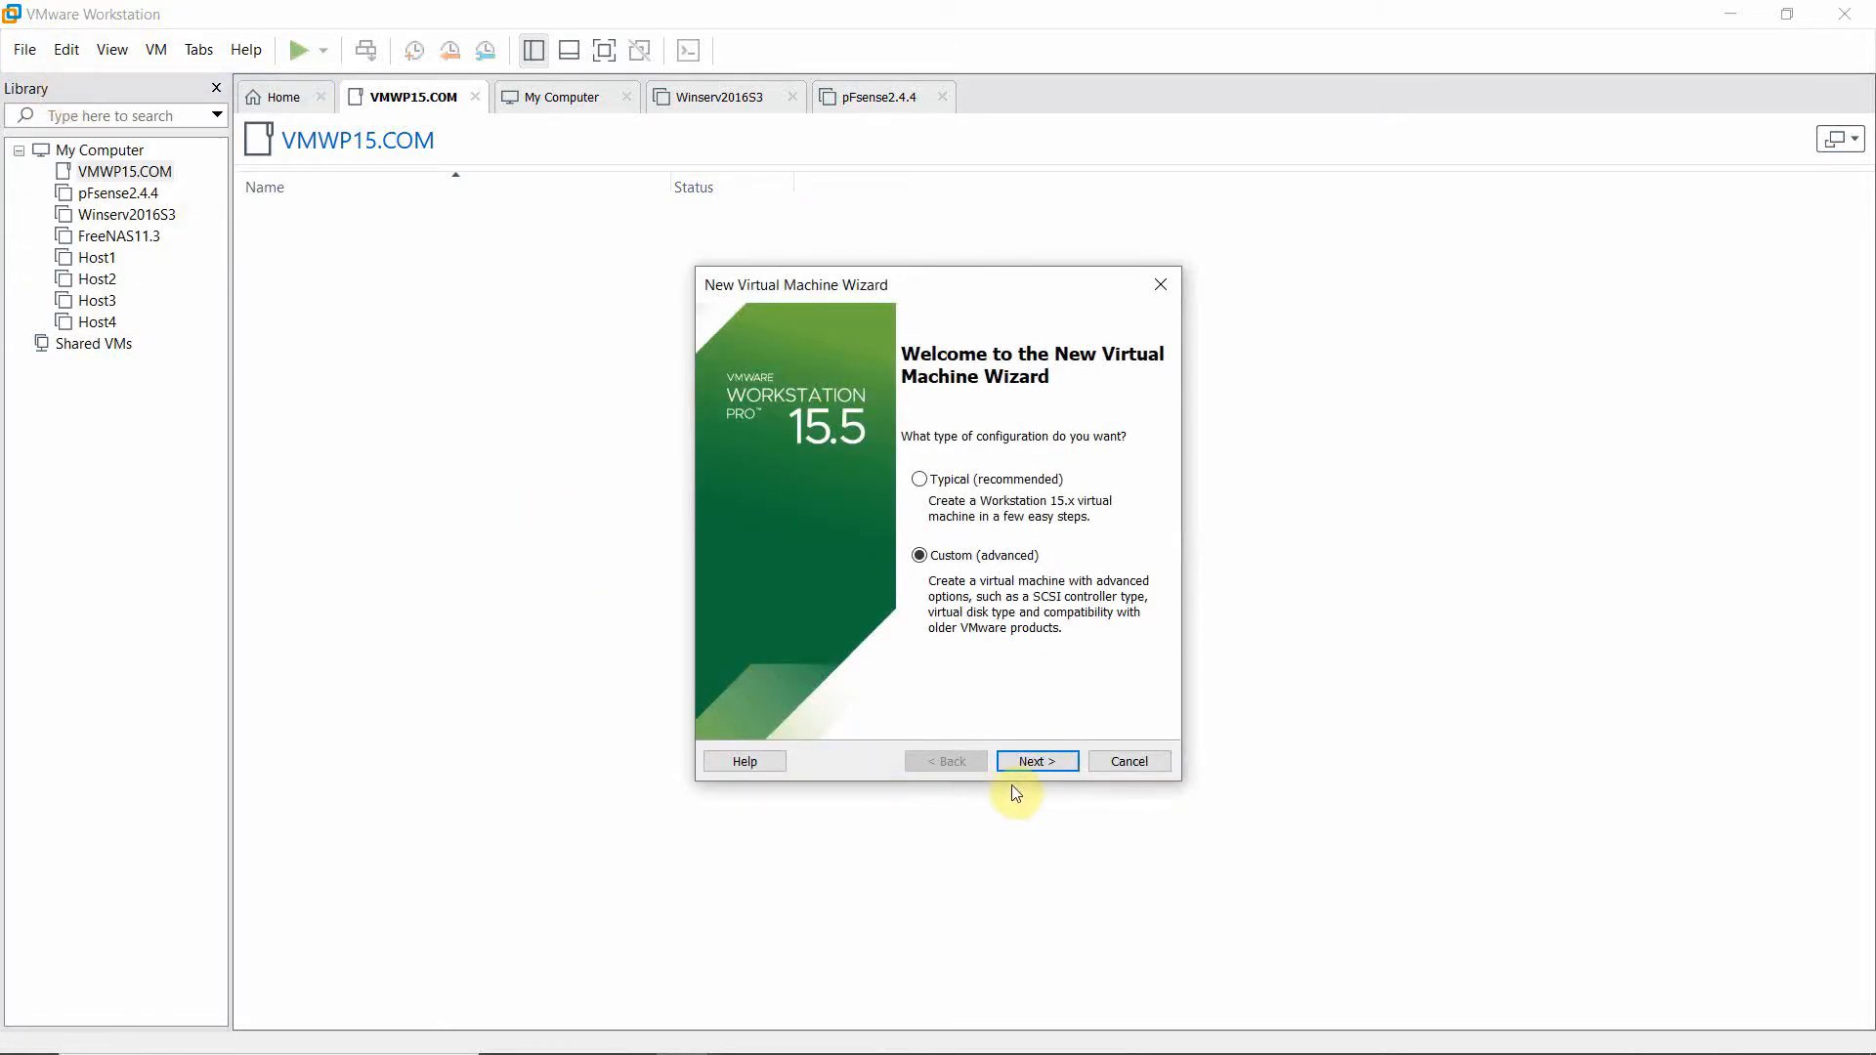
click(1037, 771)
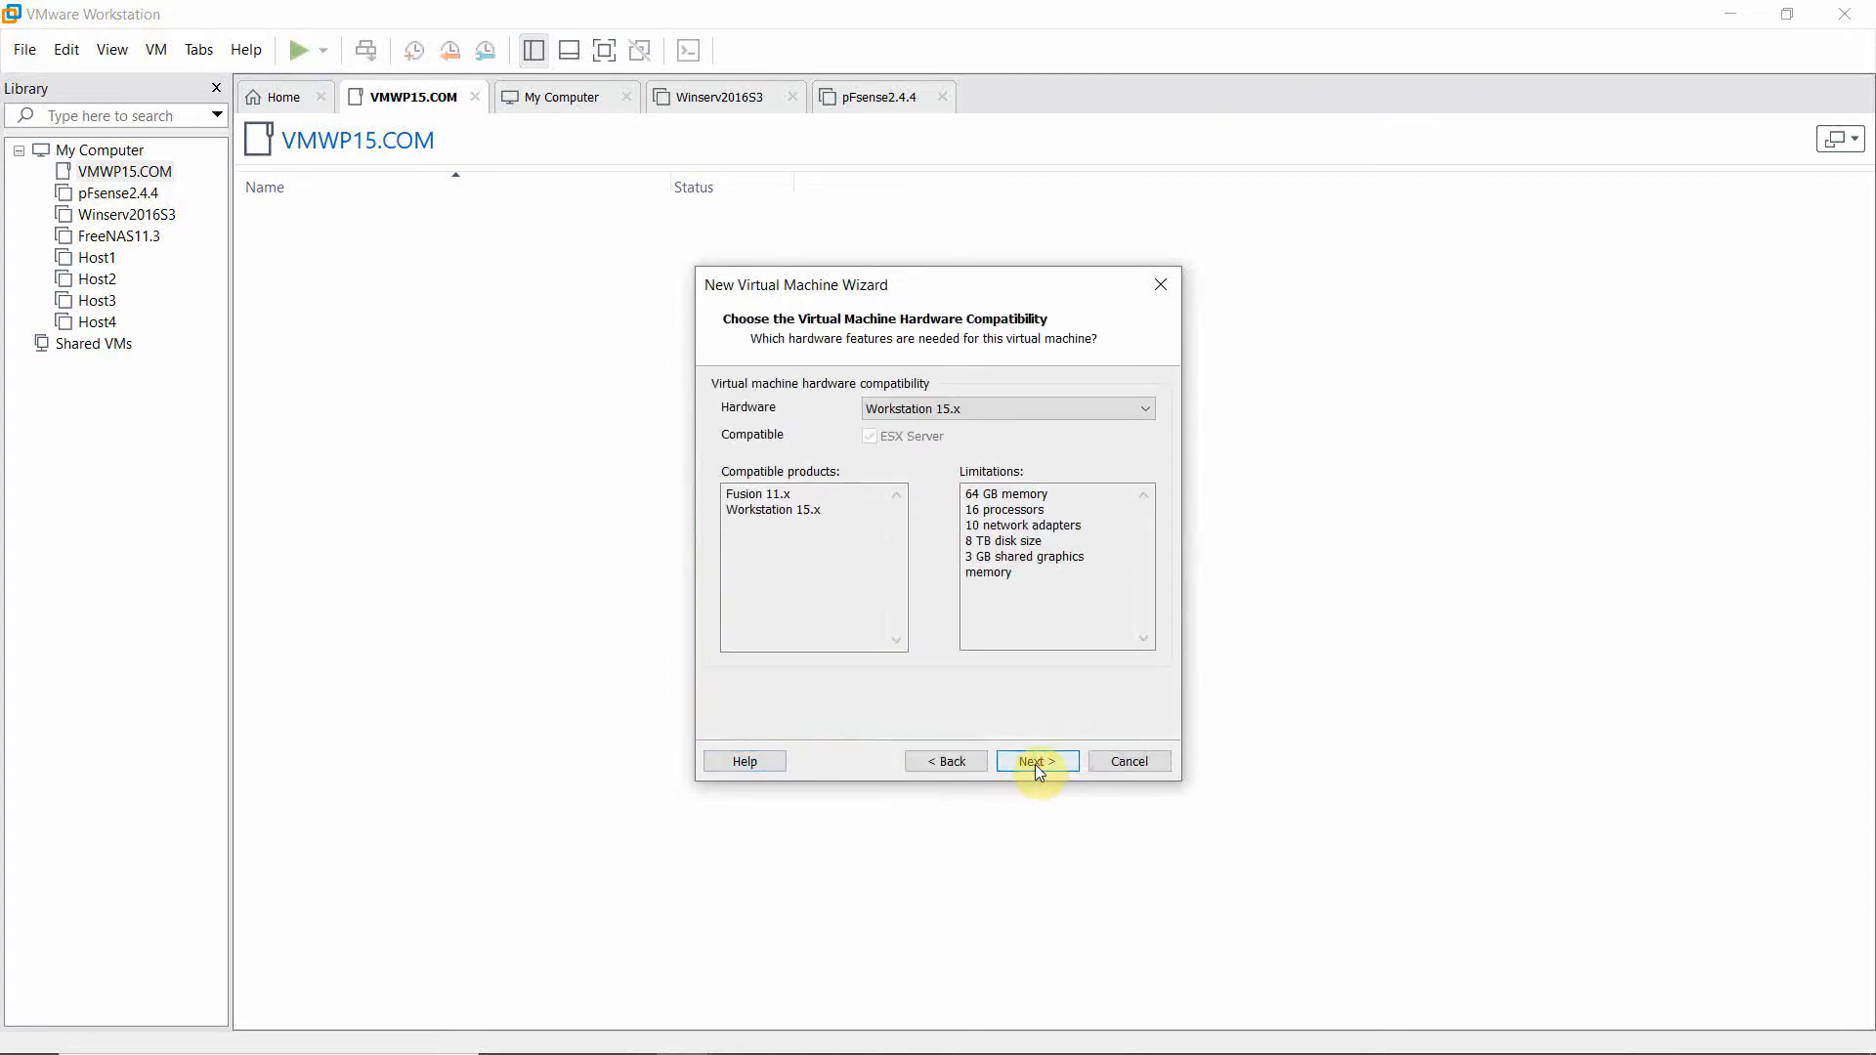
click(1034, 762)
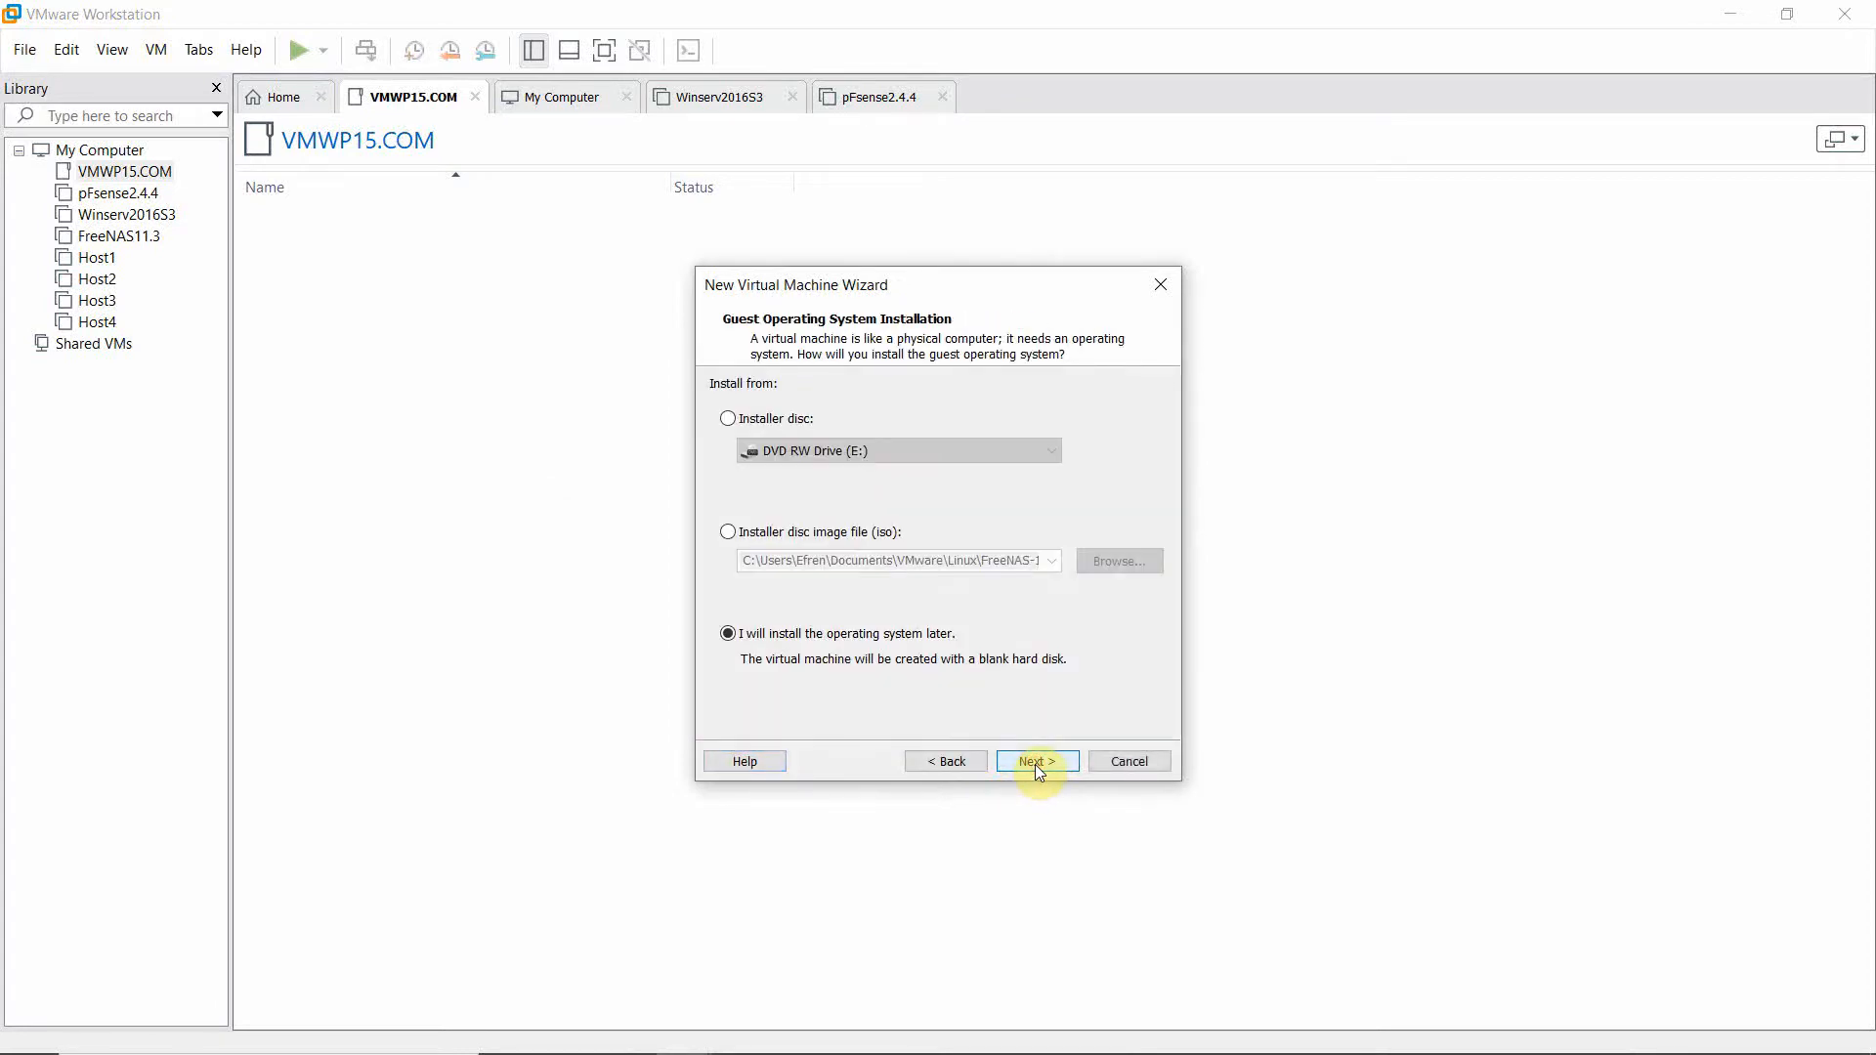
click(1035, 764)
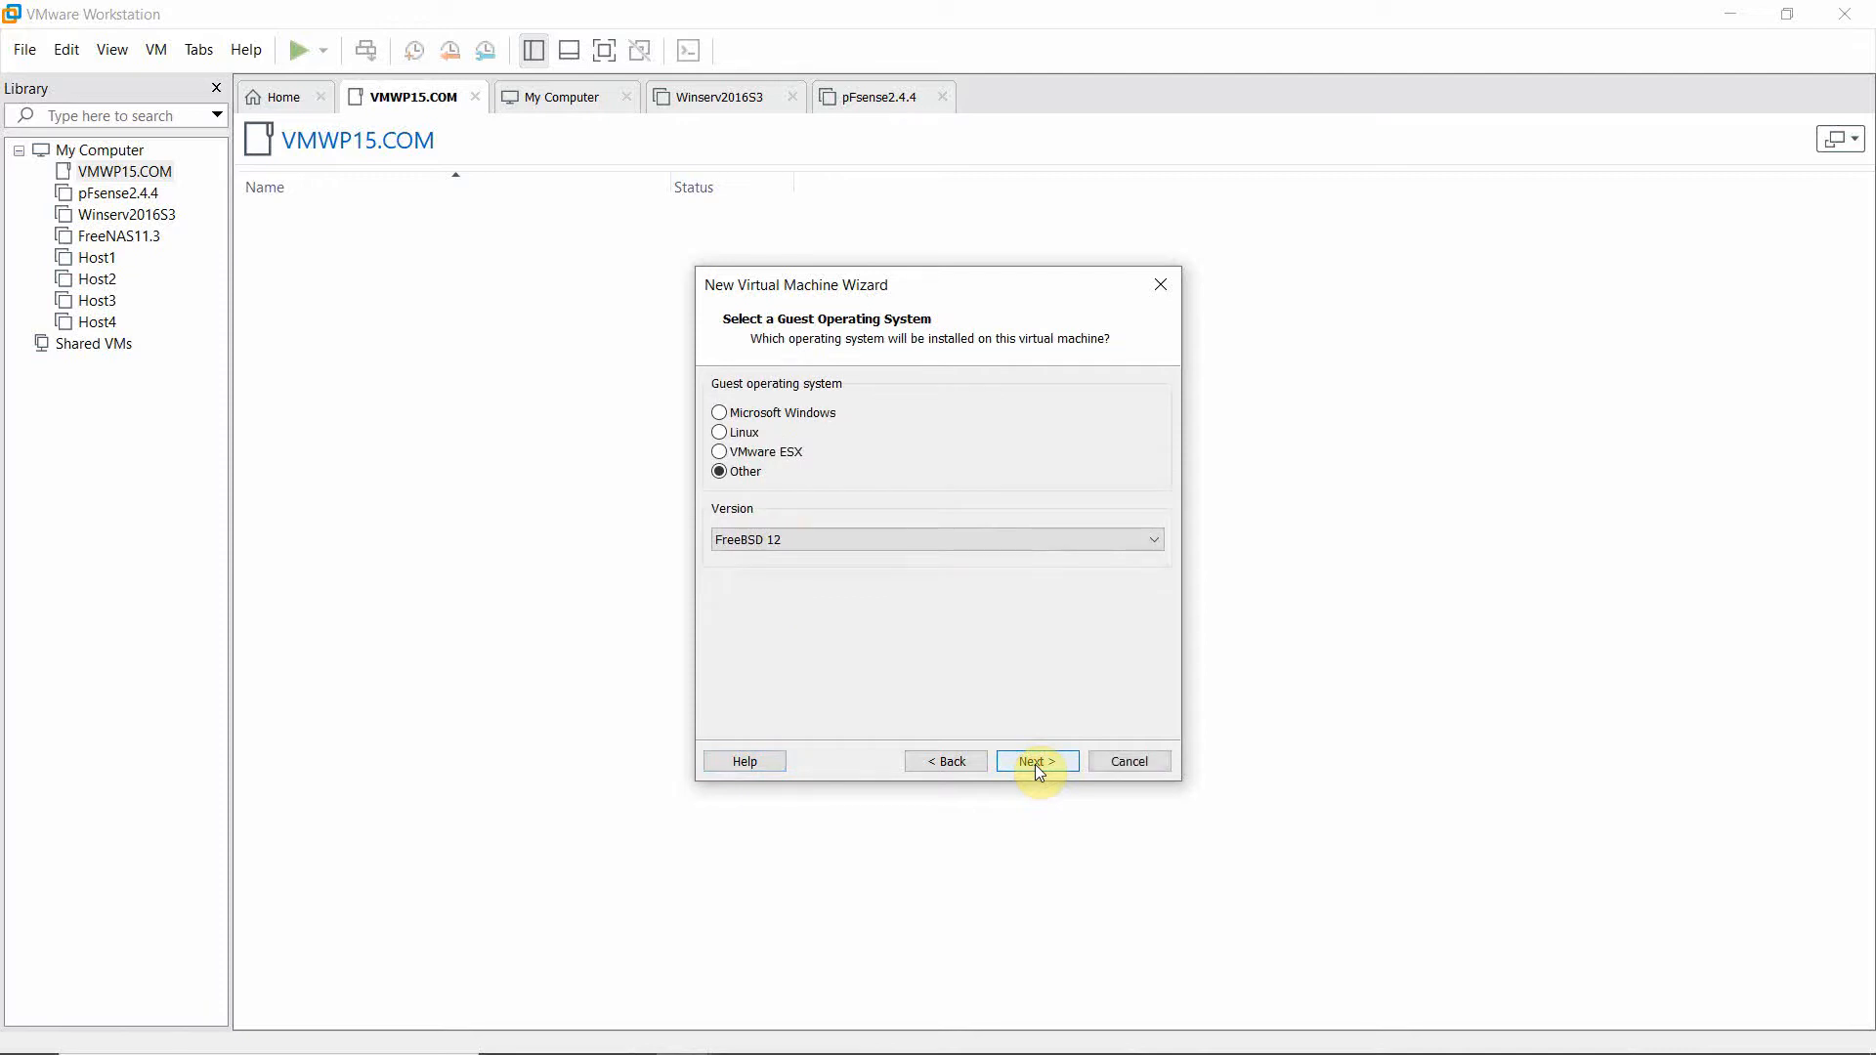
click(720, 413)
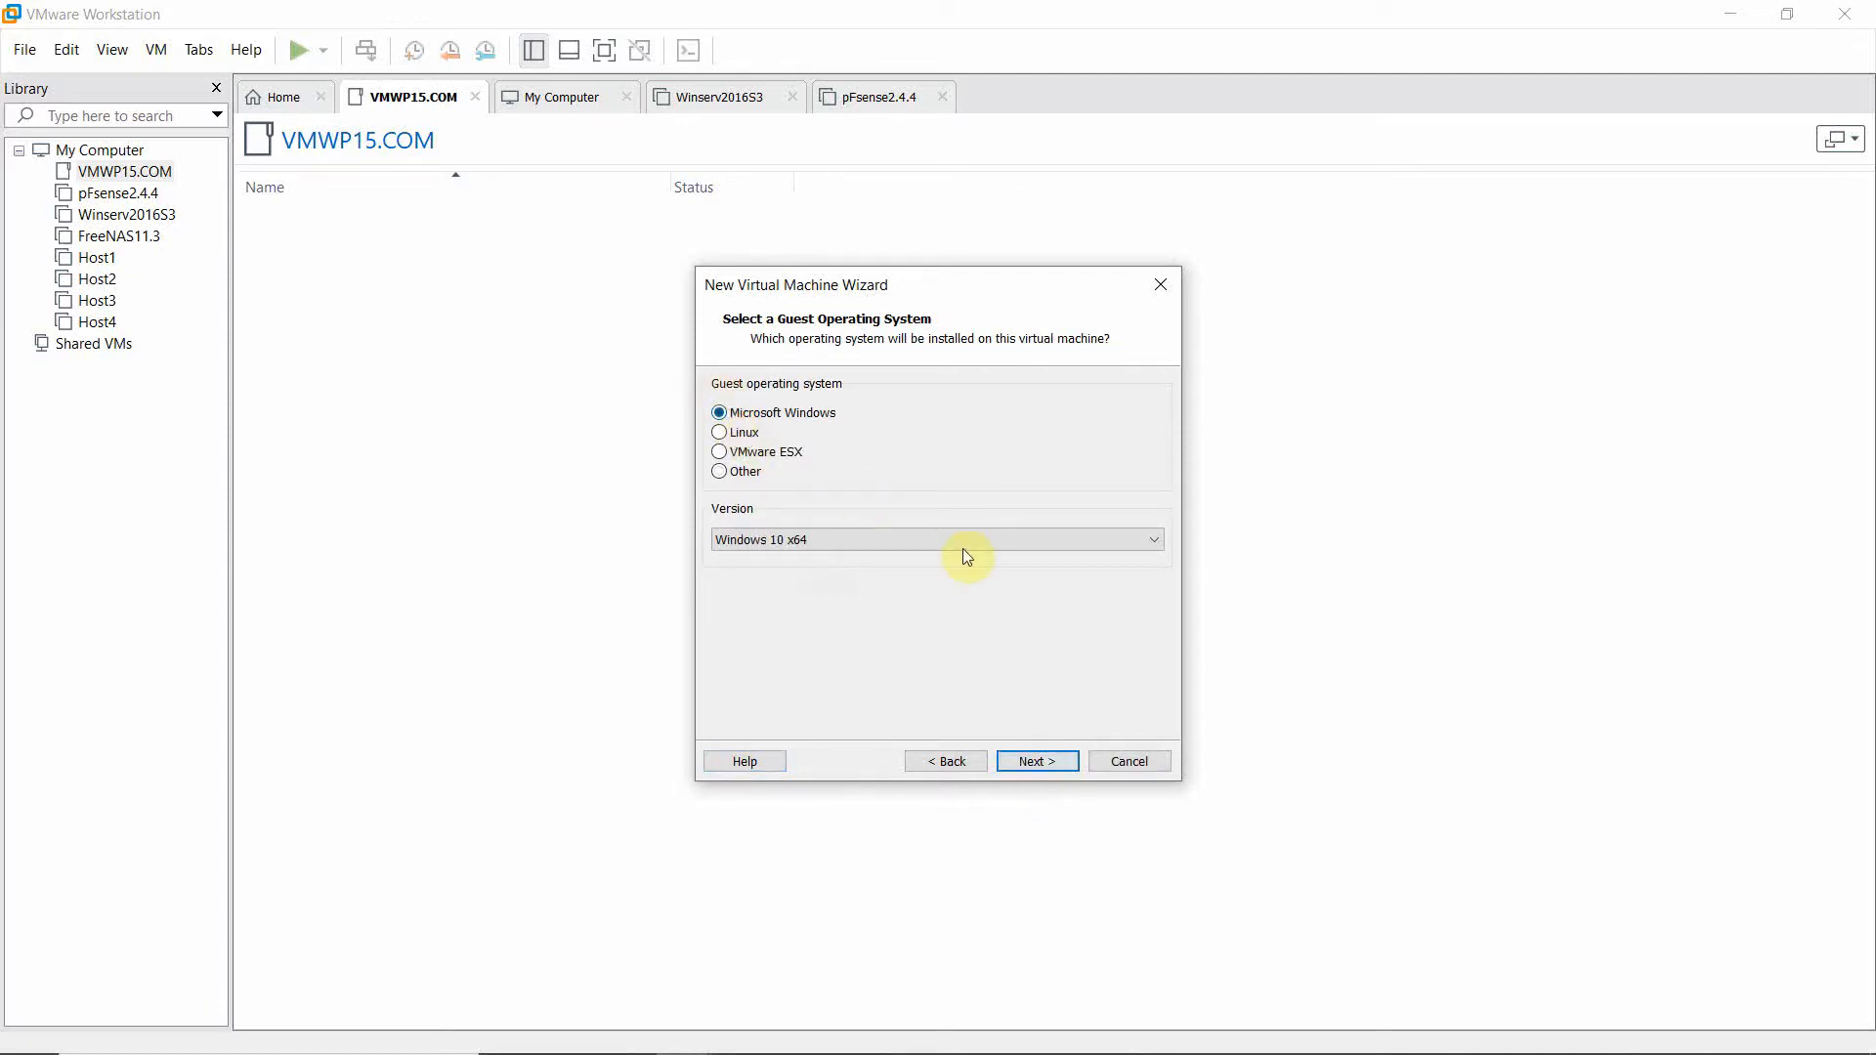
click(1155, 547)
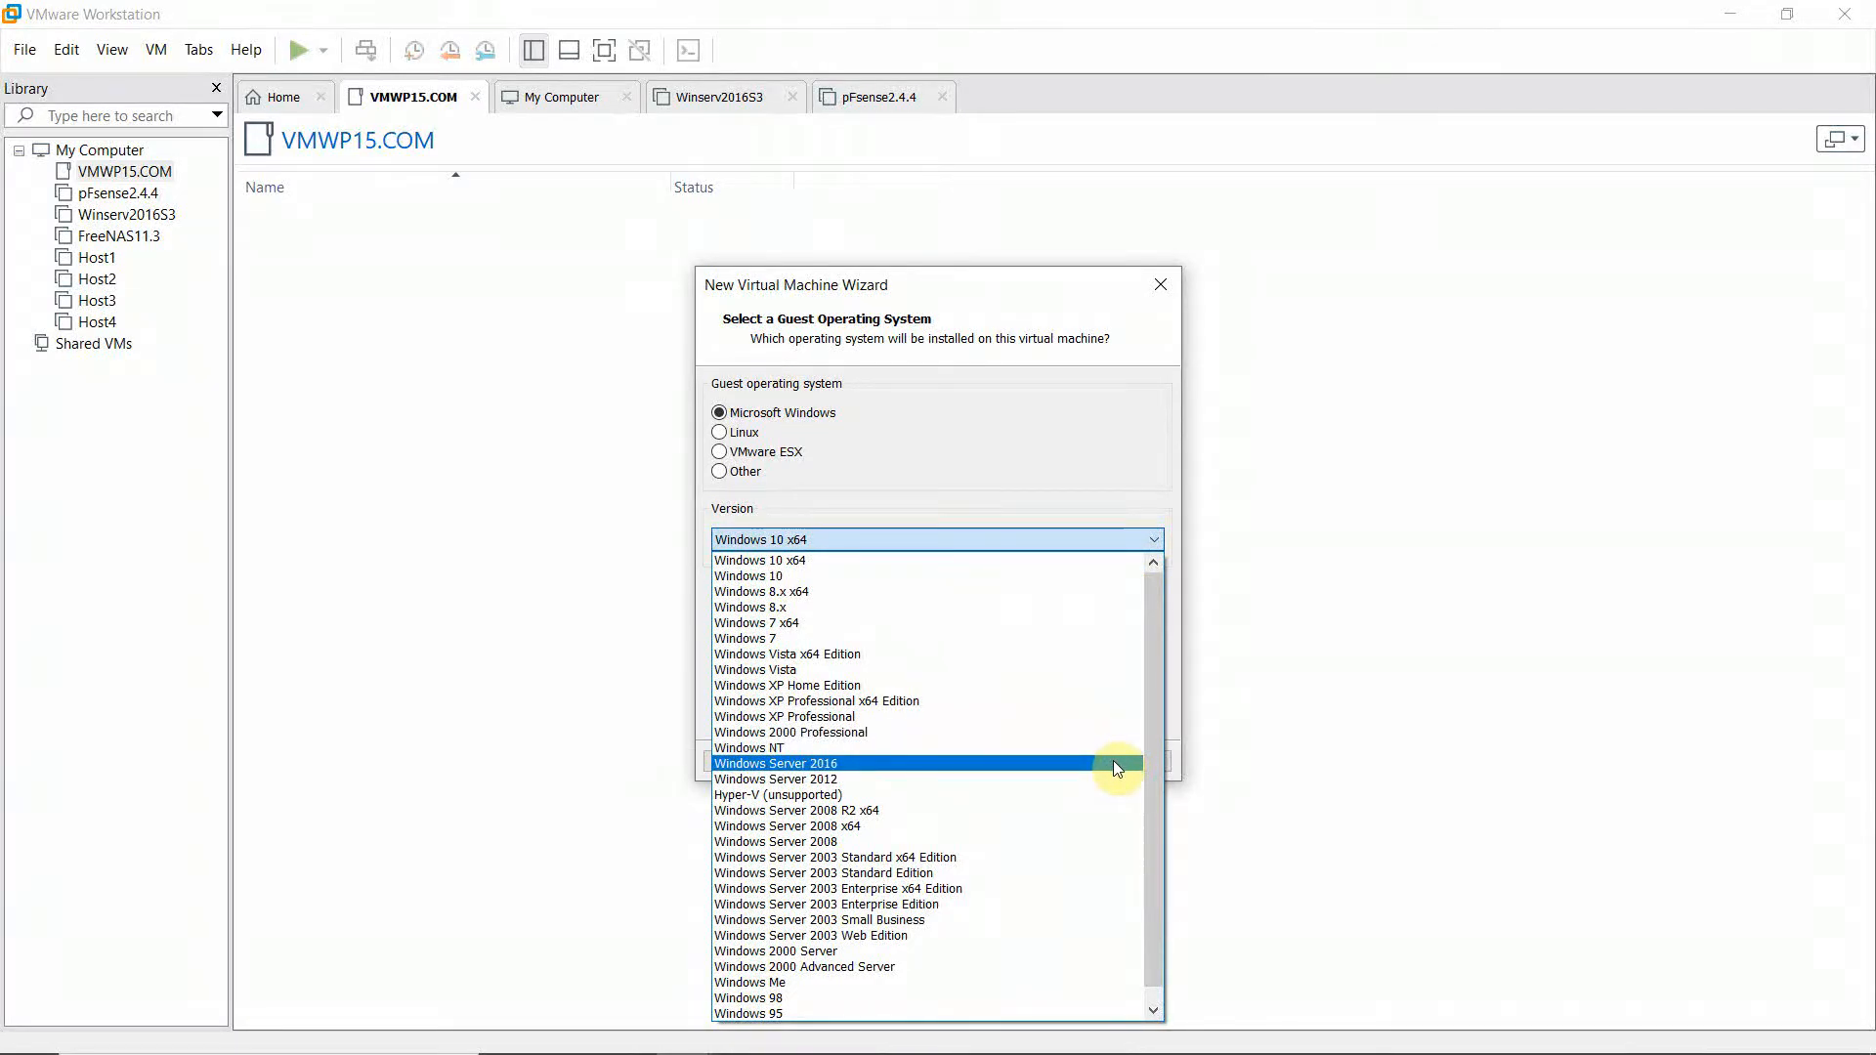
click(1113, 762)
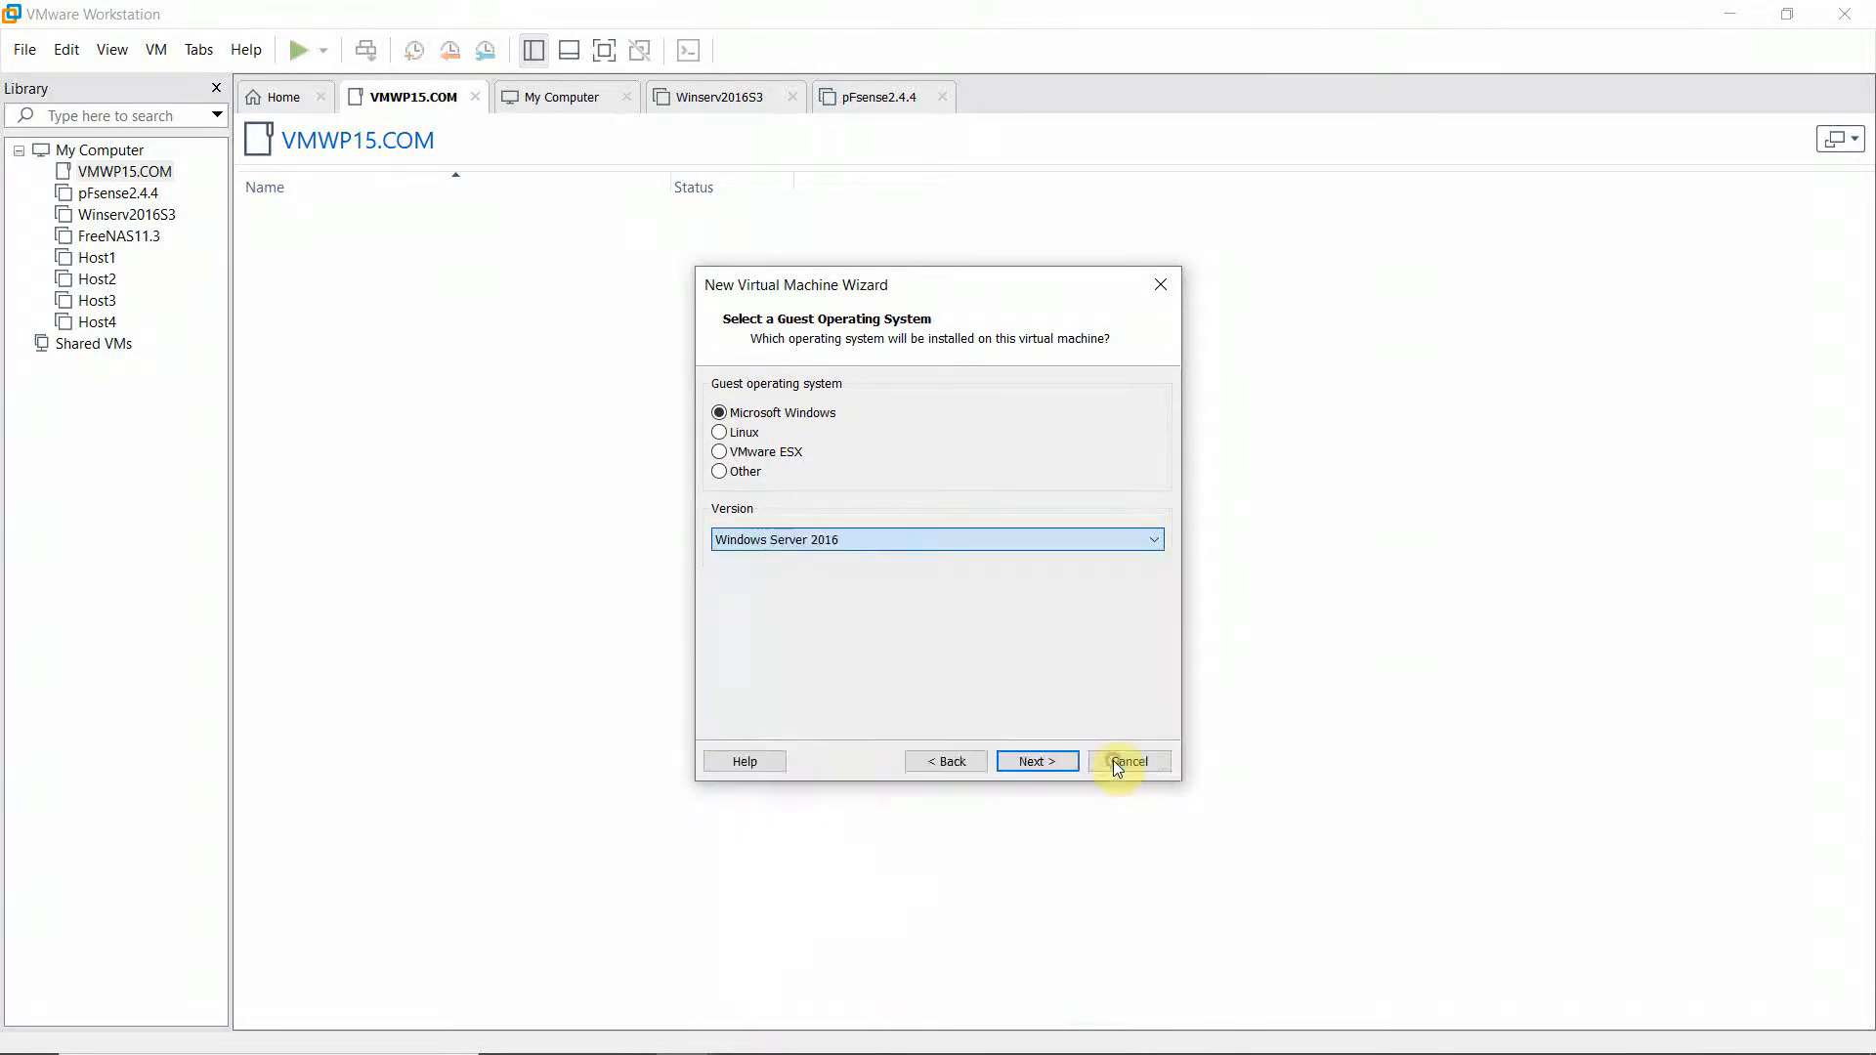
click(1043, 765)
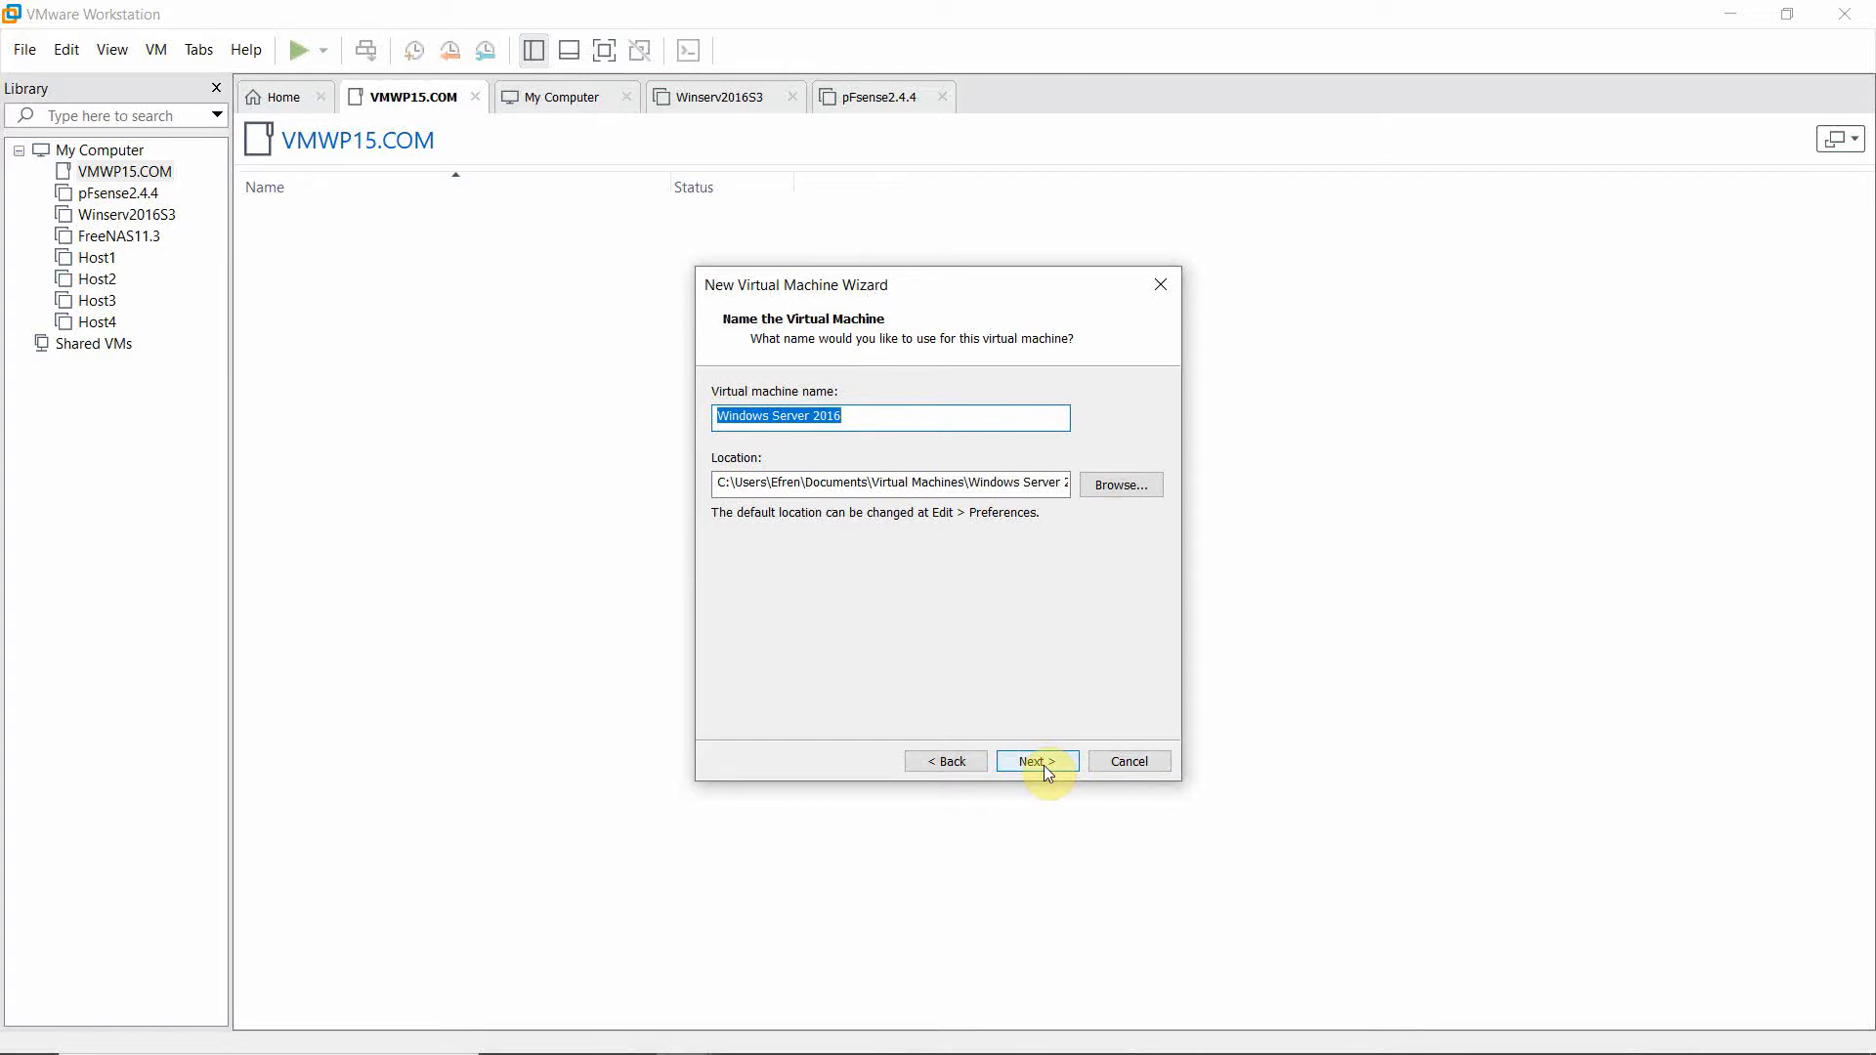
Name the virtual machine Winserv2016S3.
text(Winserv)
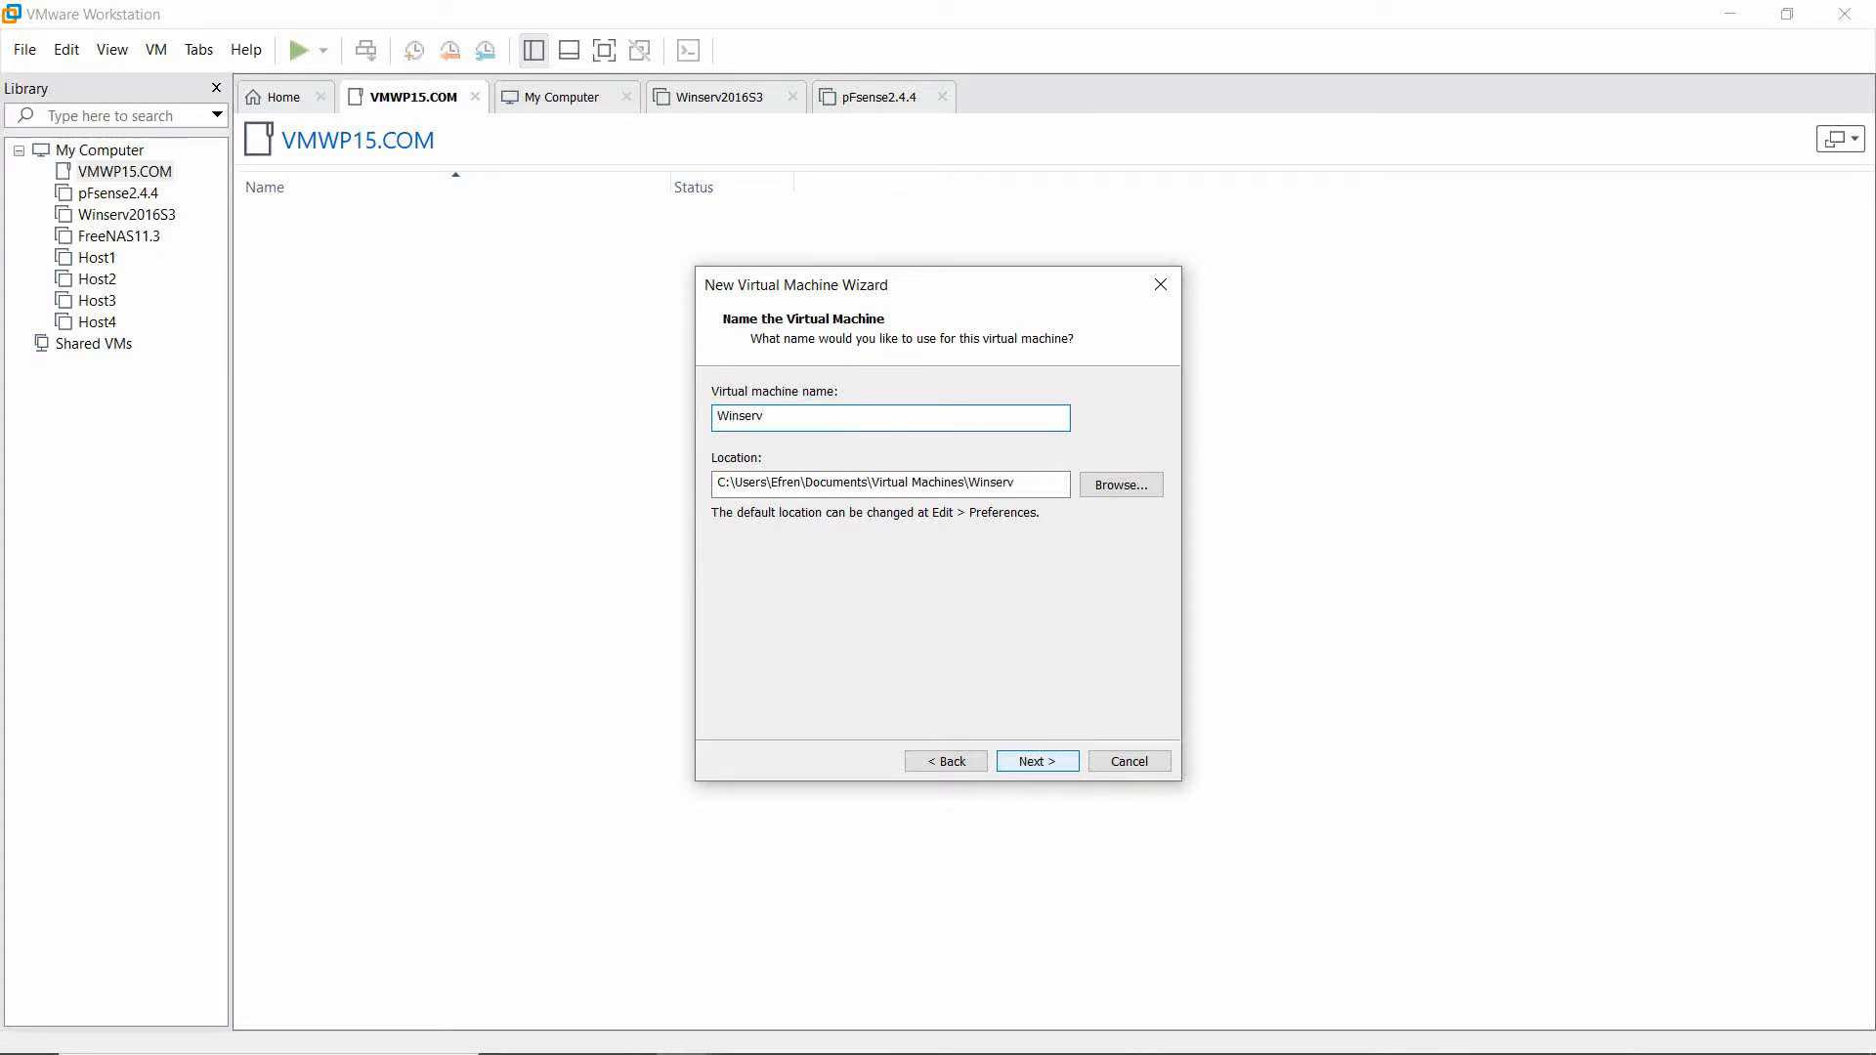
text(2016s3)
key(BackSpace)
key(BackSpace)
text(S3)
click(1034, 766)
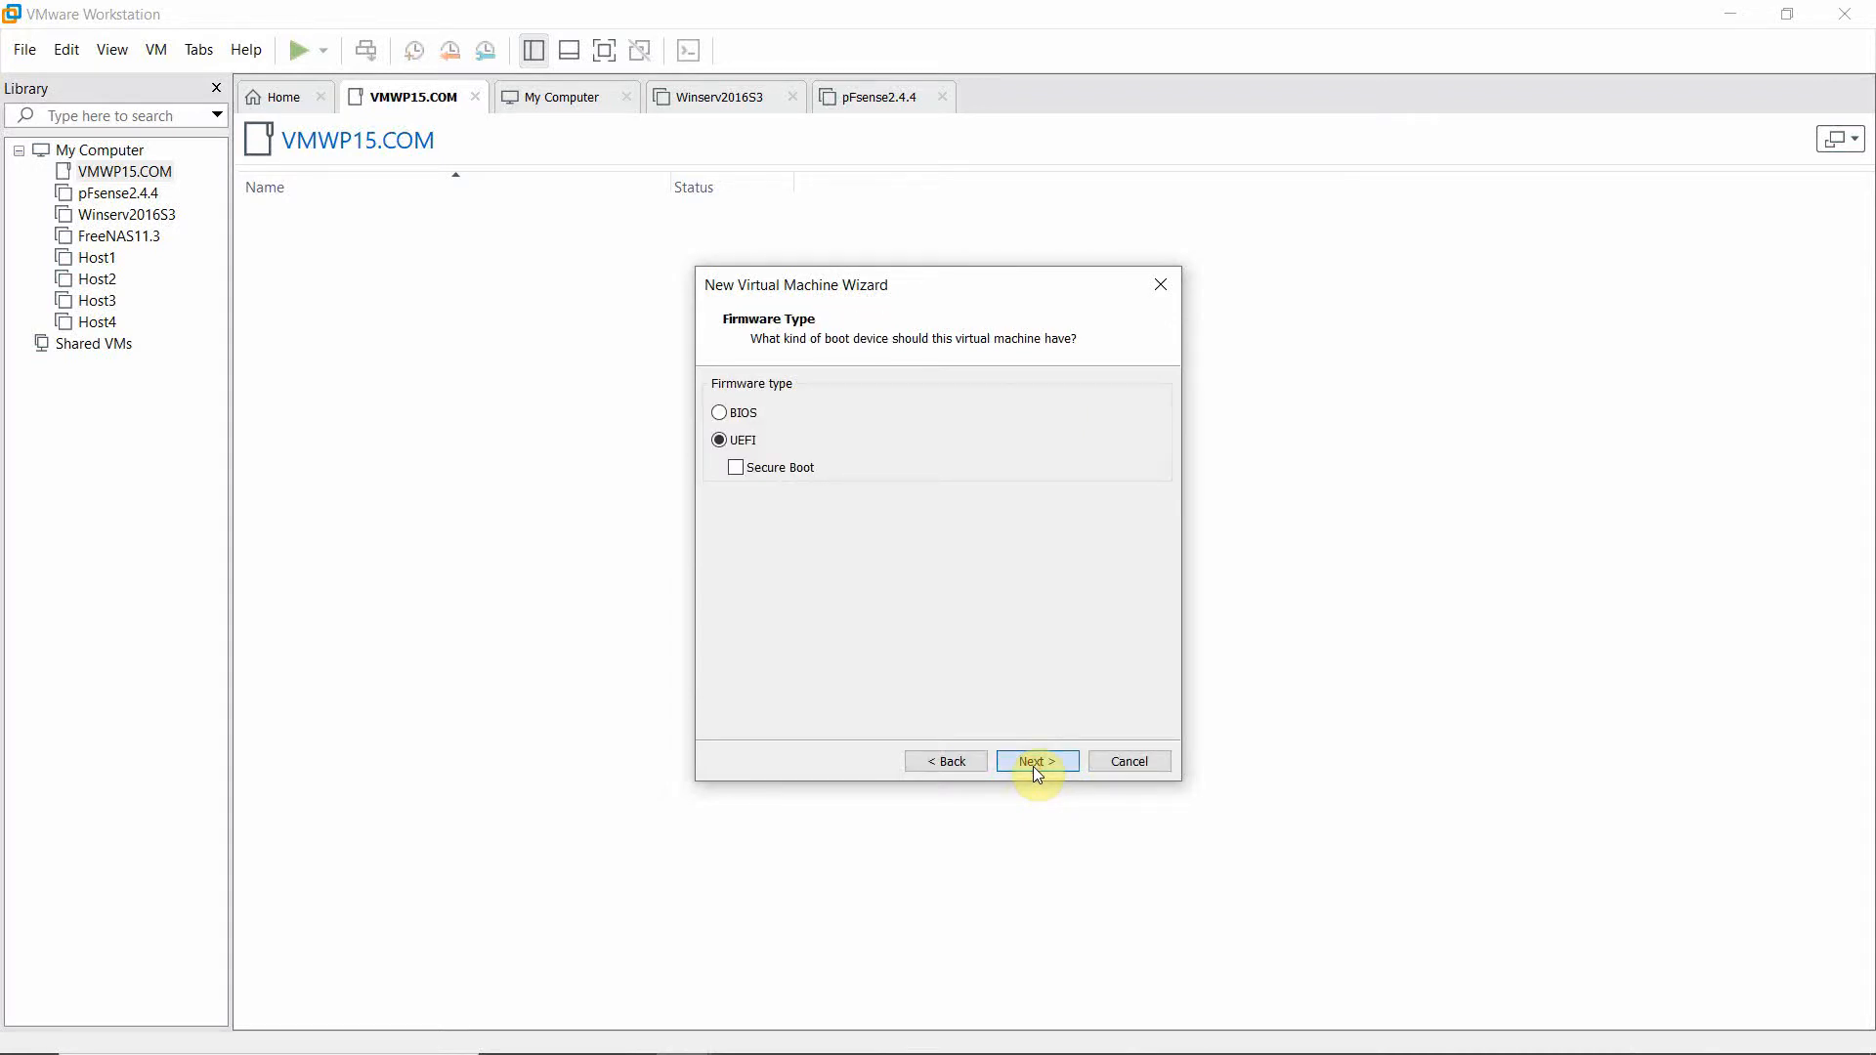
Keep UEFI firmware, one processor and 2048 MB of memory.
click(1033, 766)
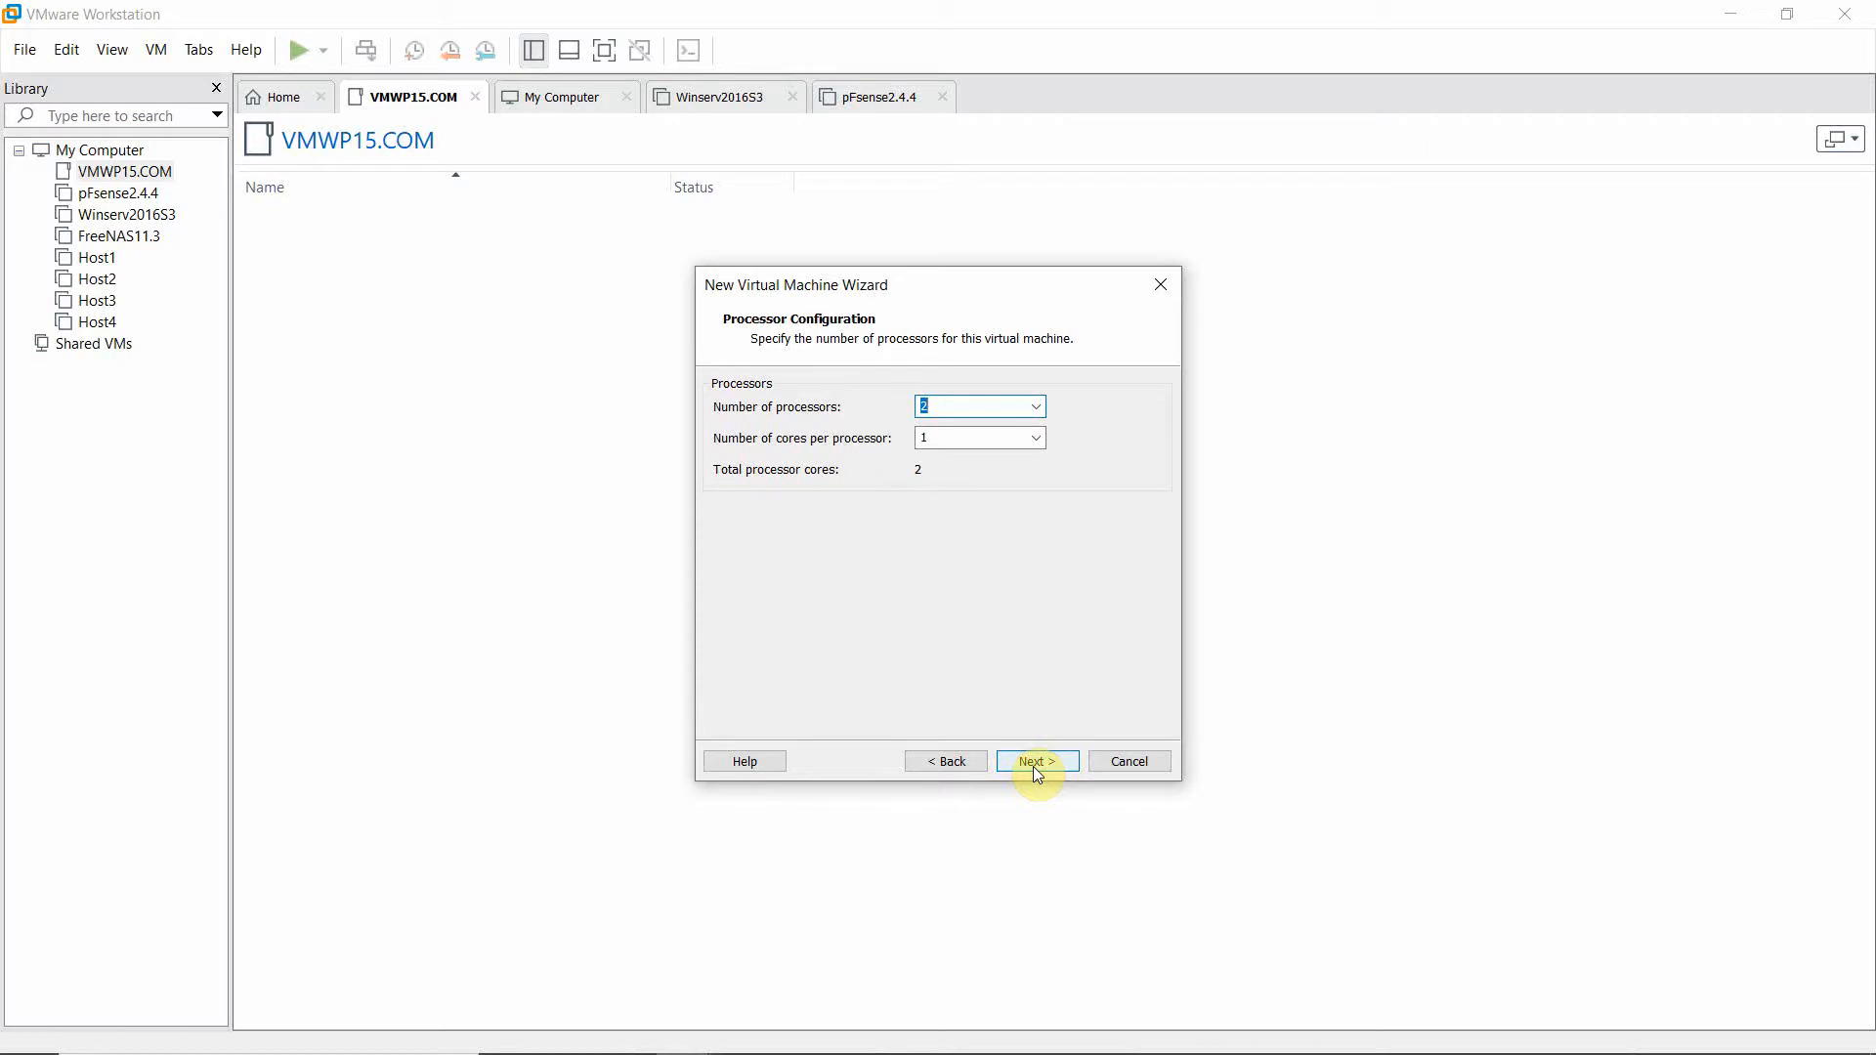
text(1)
click(1034, 761)
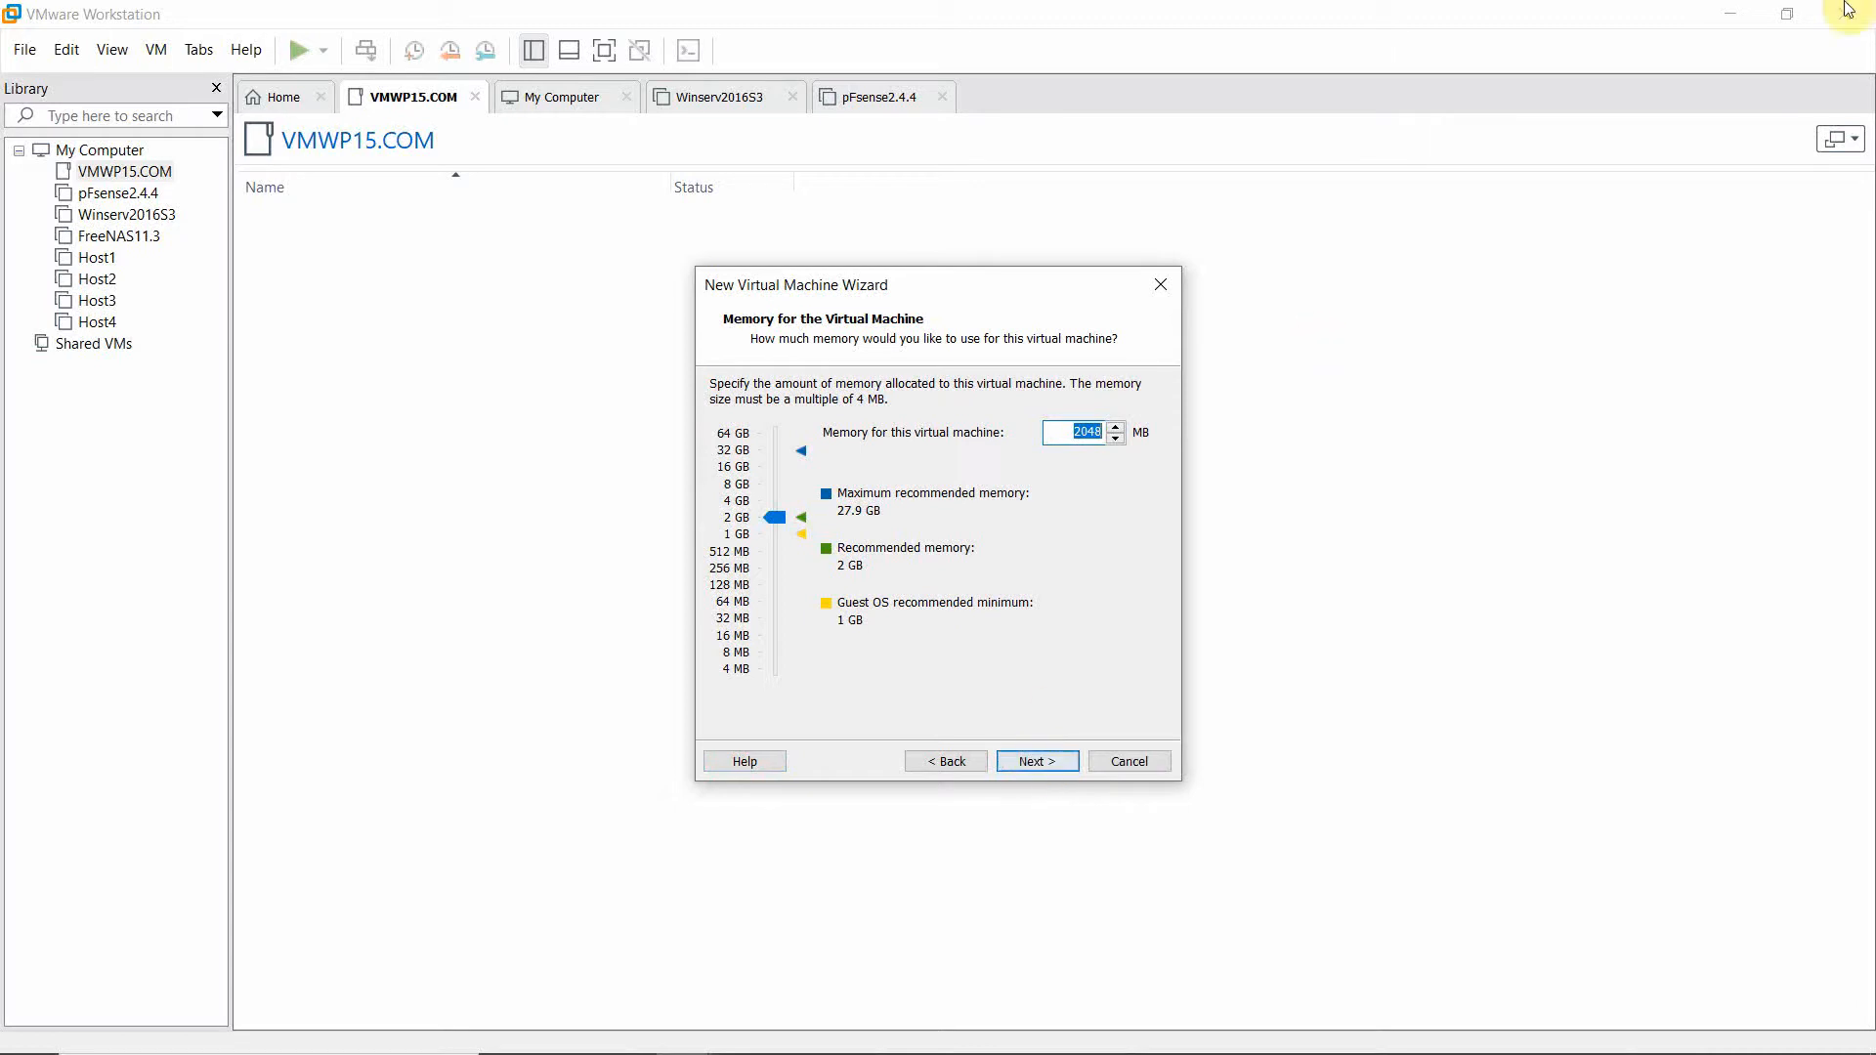
click(1787, 16)
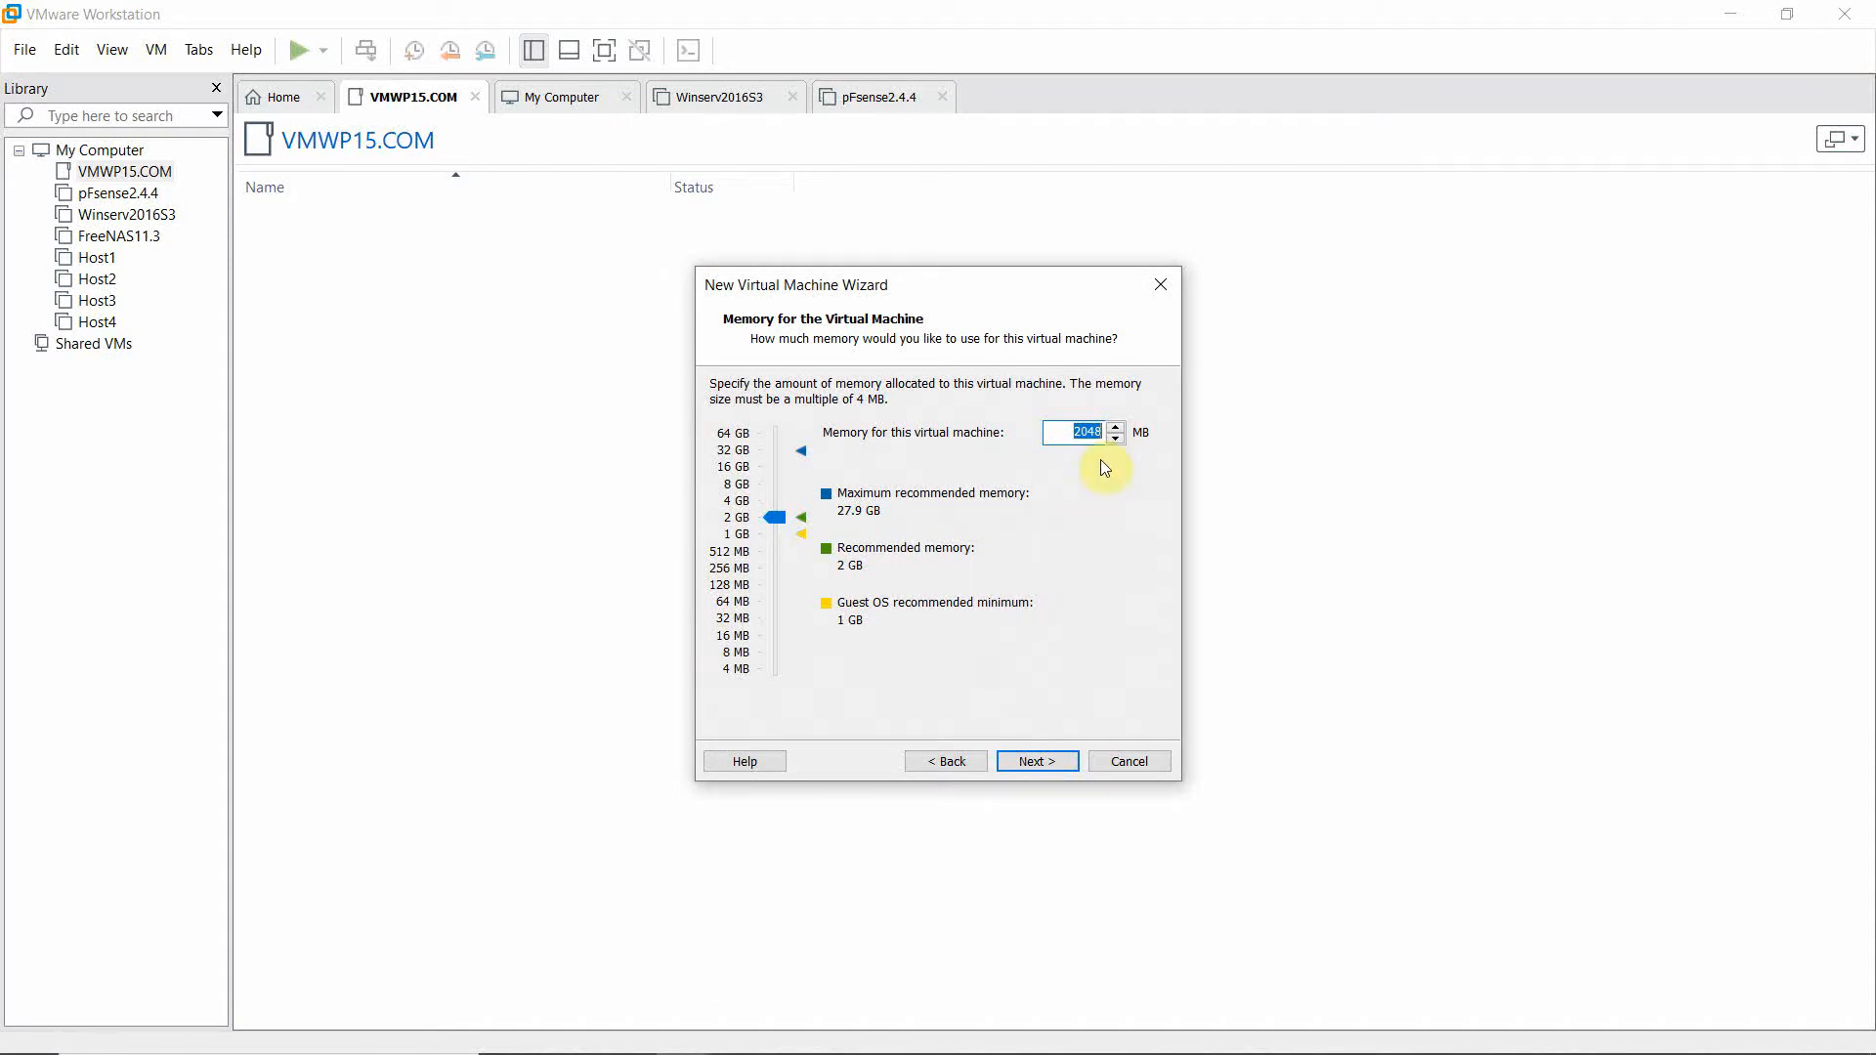
click(1041, 758)
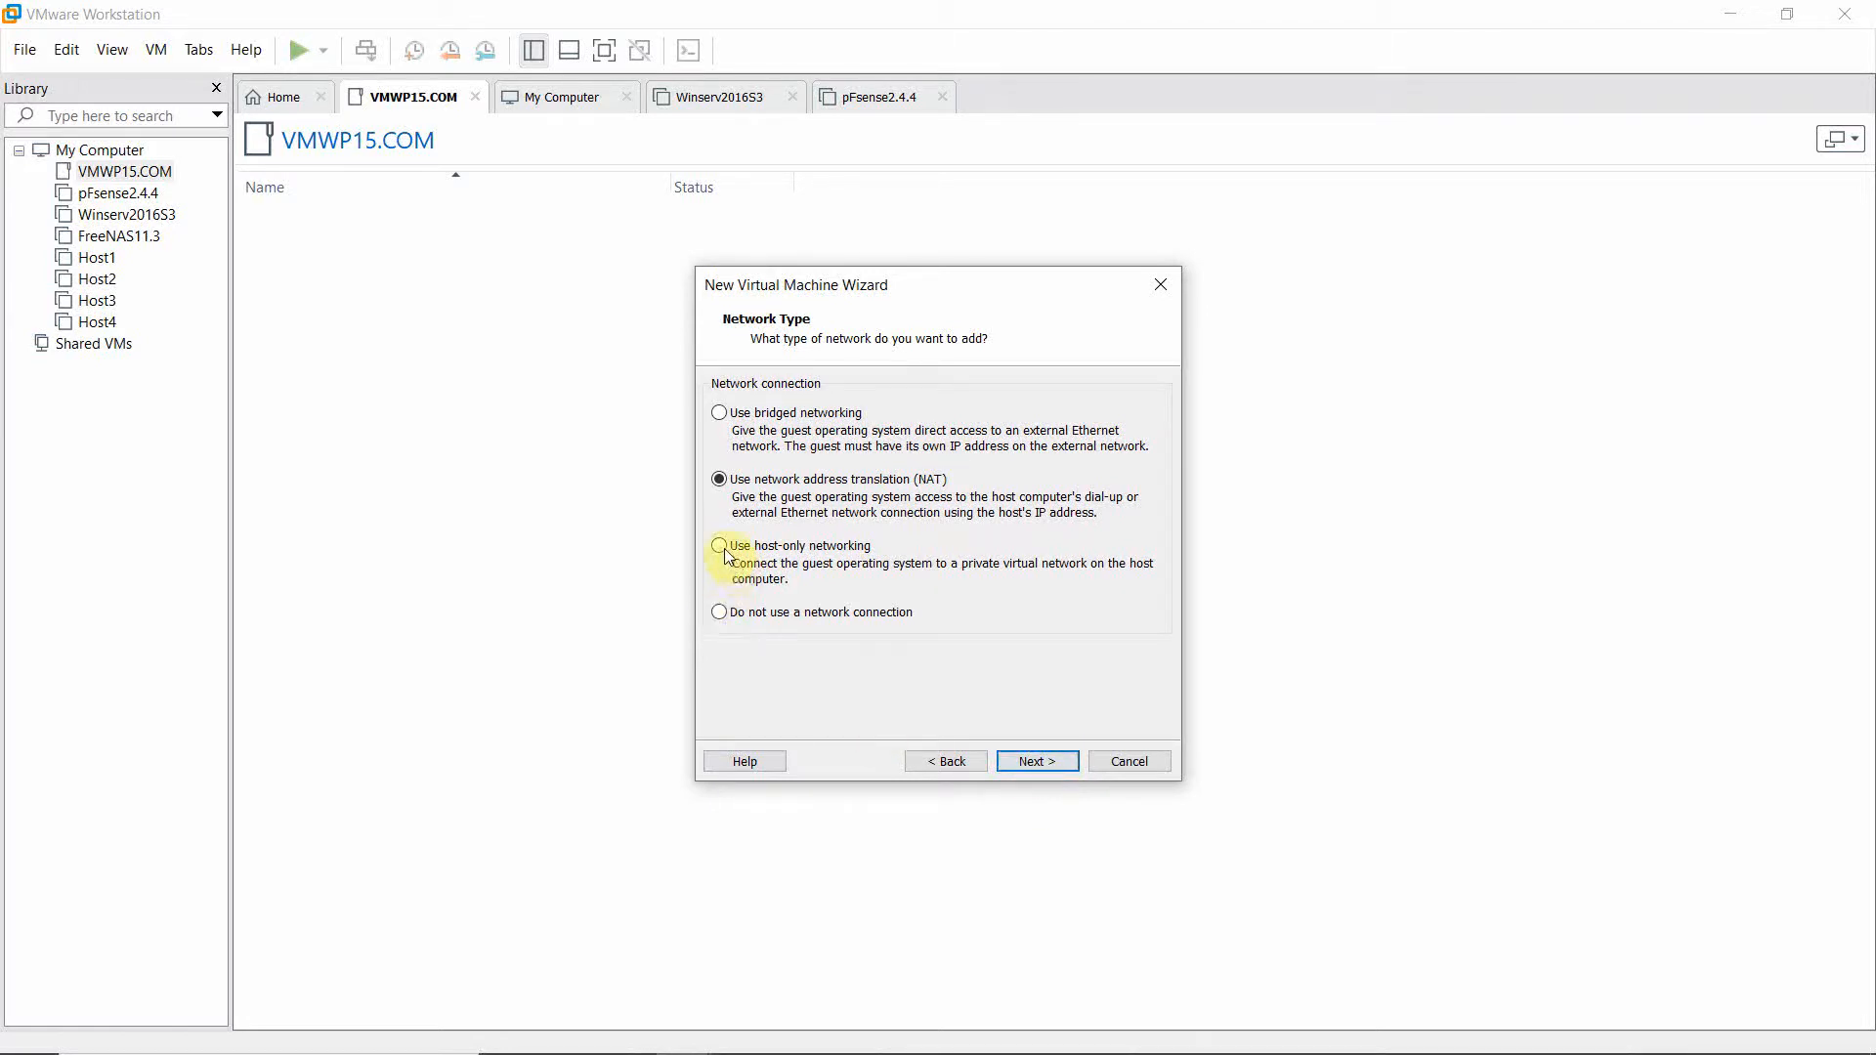
Use host-only networking, LSI Logic SAS, a new 60 GB SCSI disk, and create the VM.
click(720, 546)
click(1019, 758)
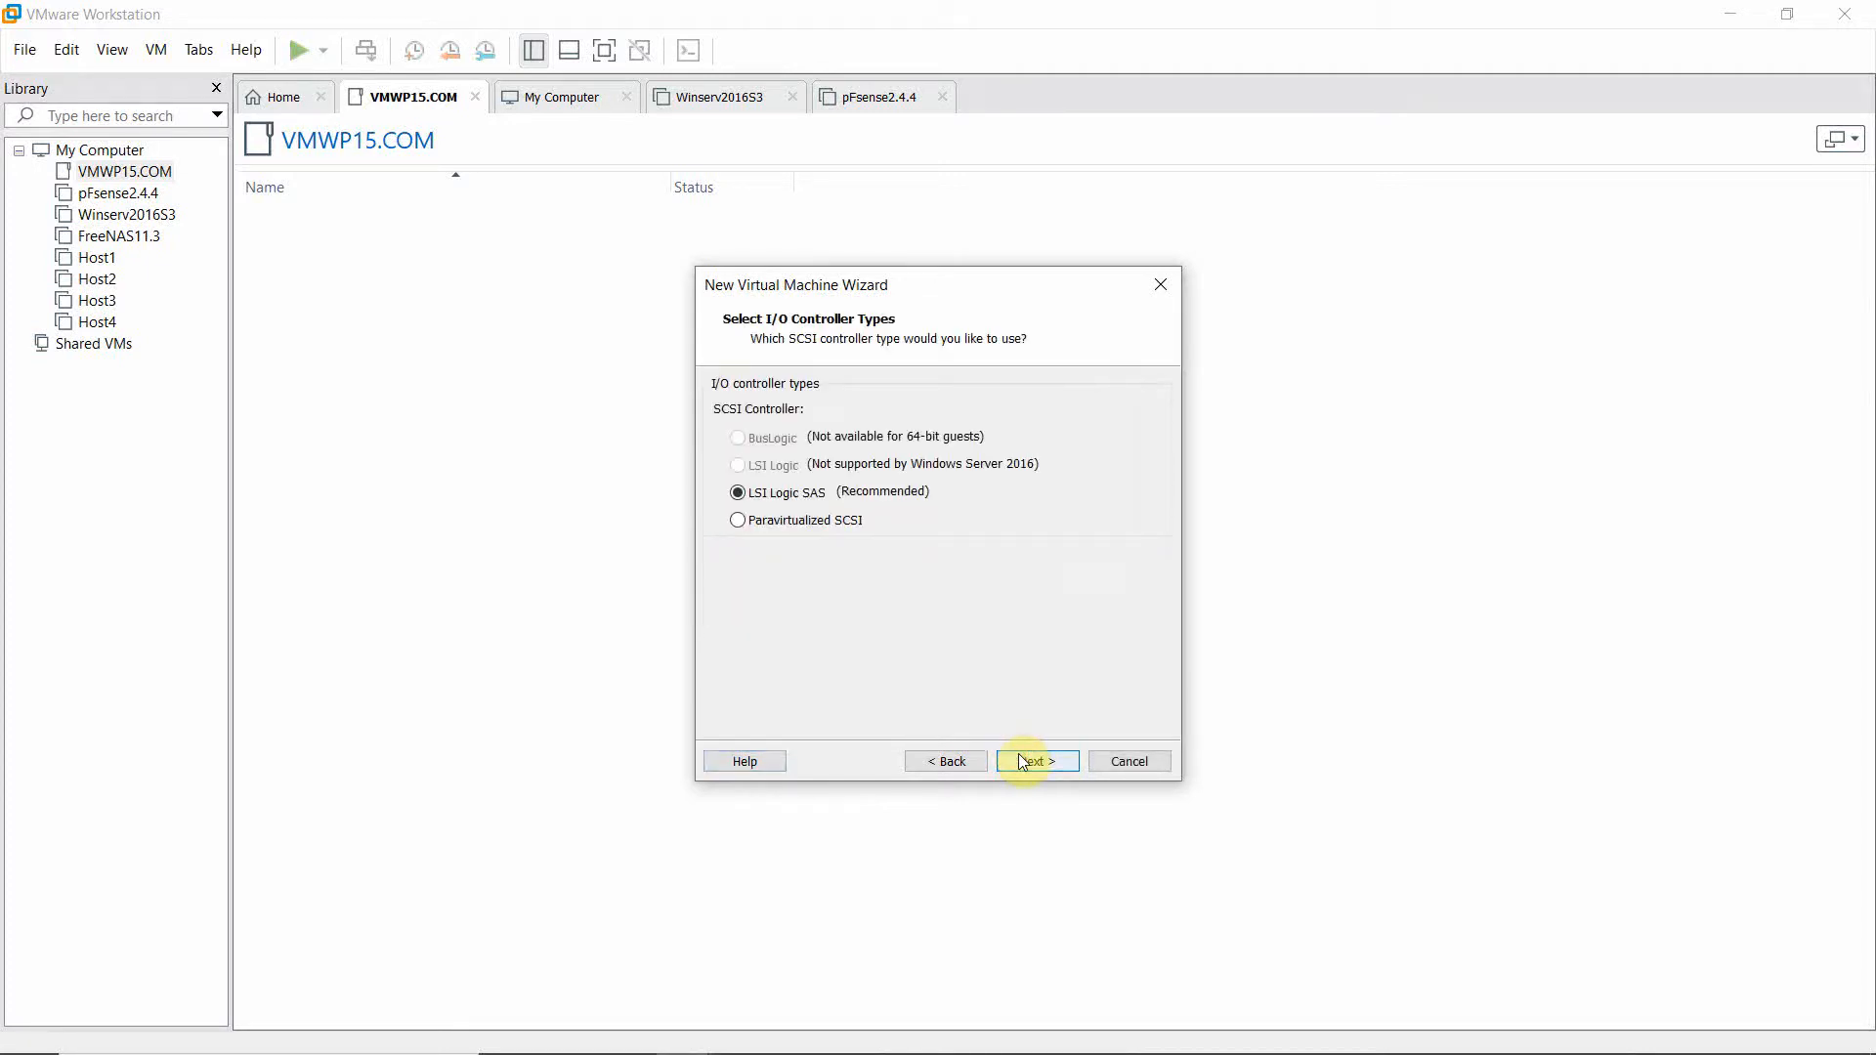
click(1026, 764)
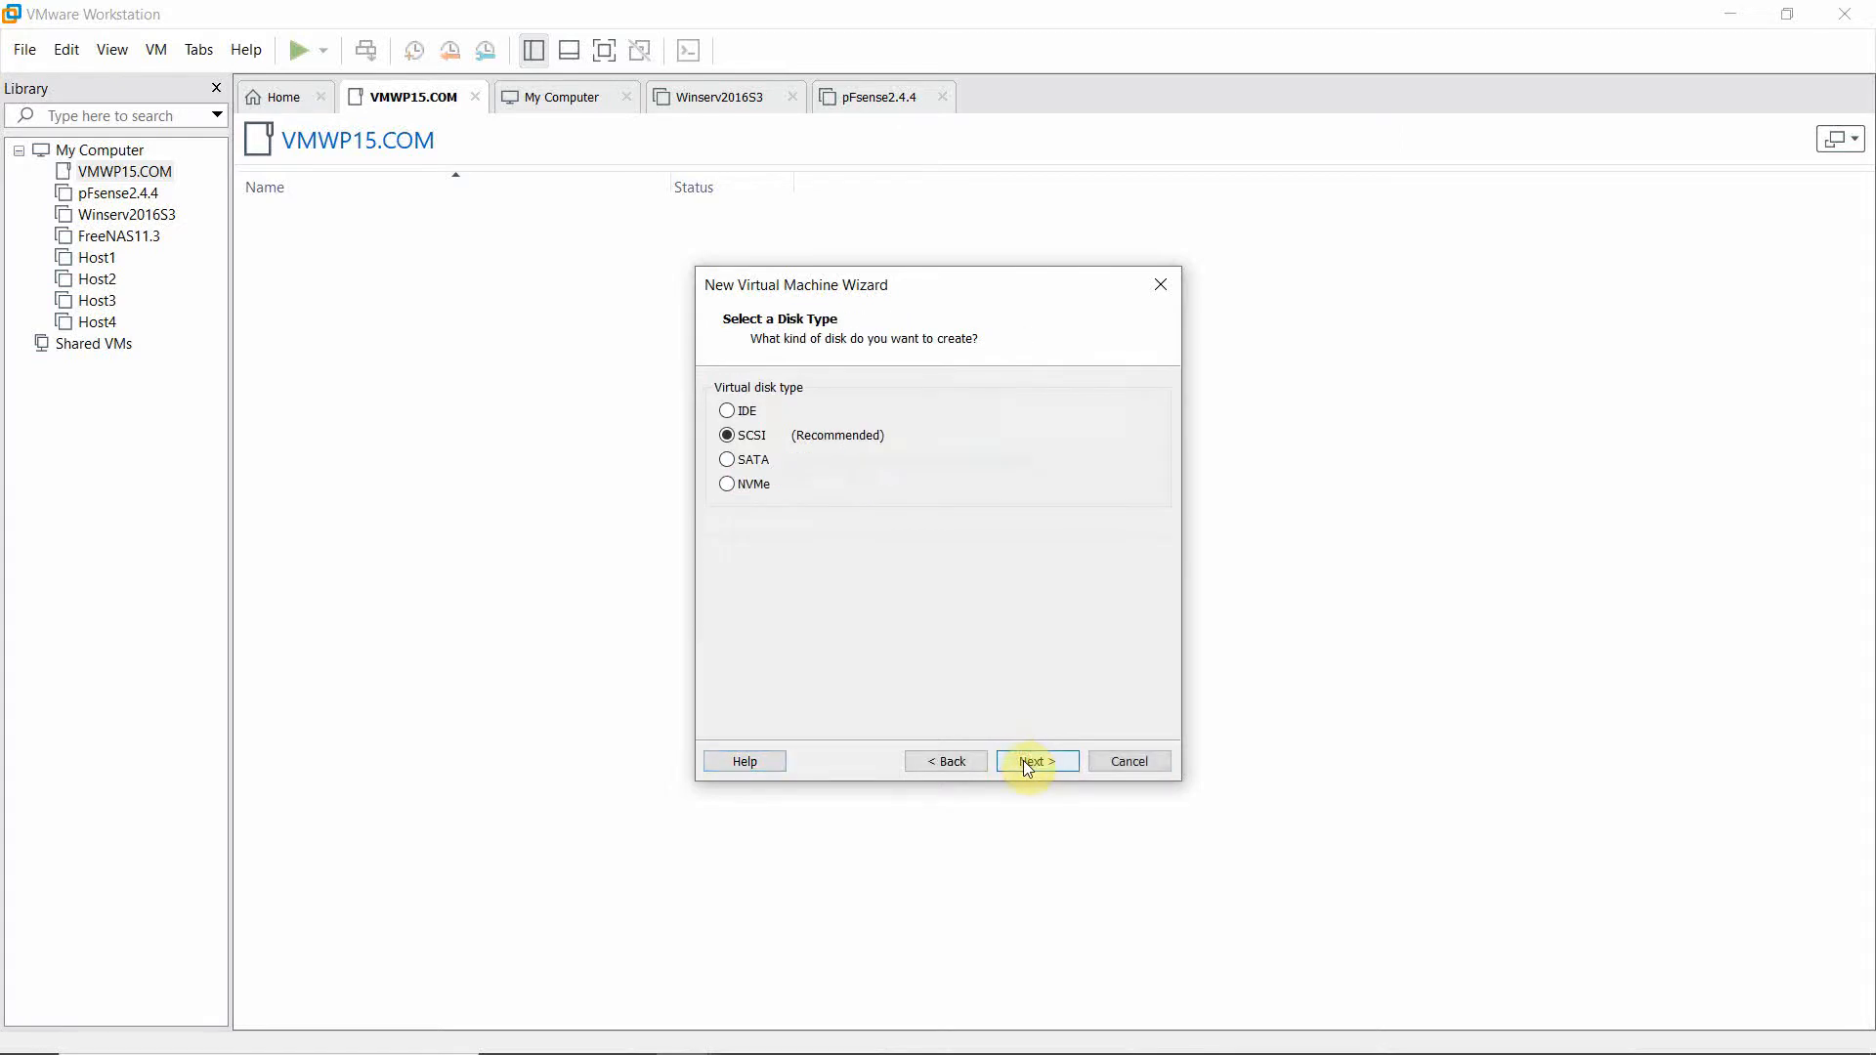
click(1025, 765)
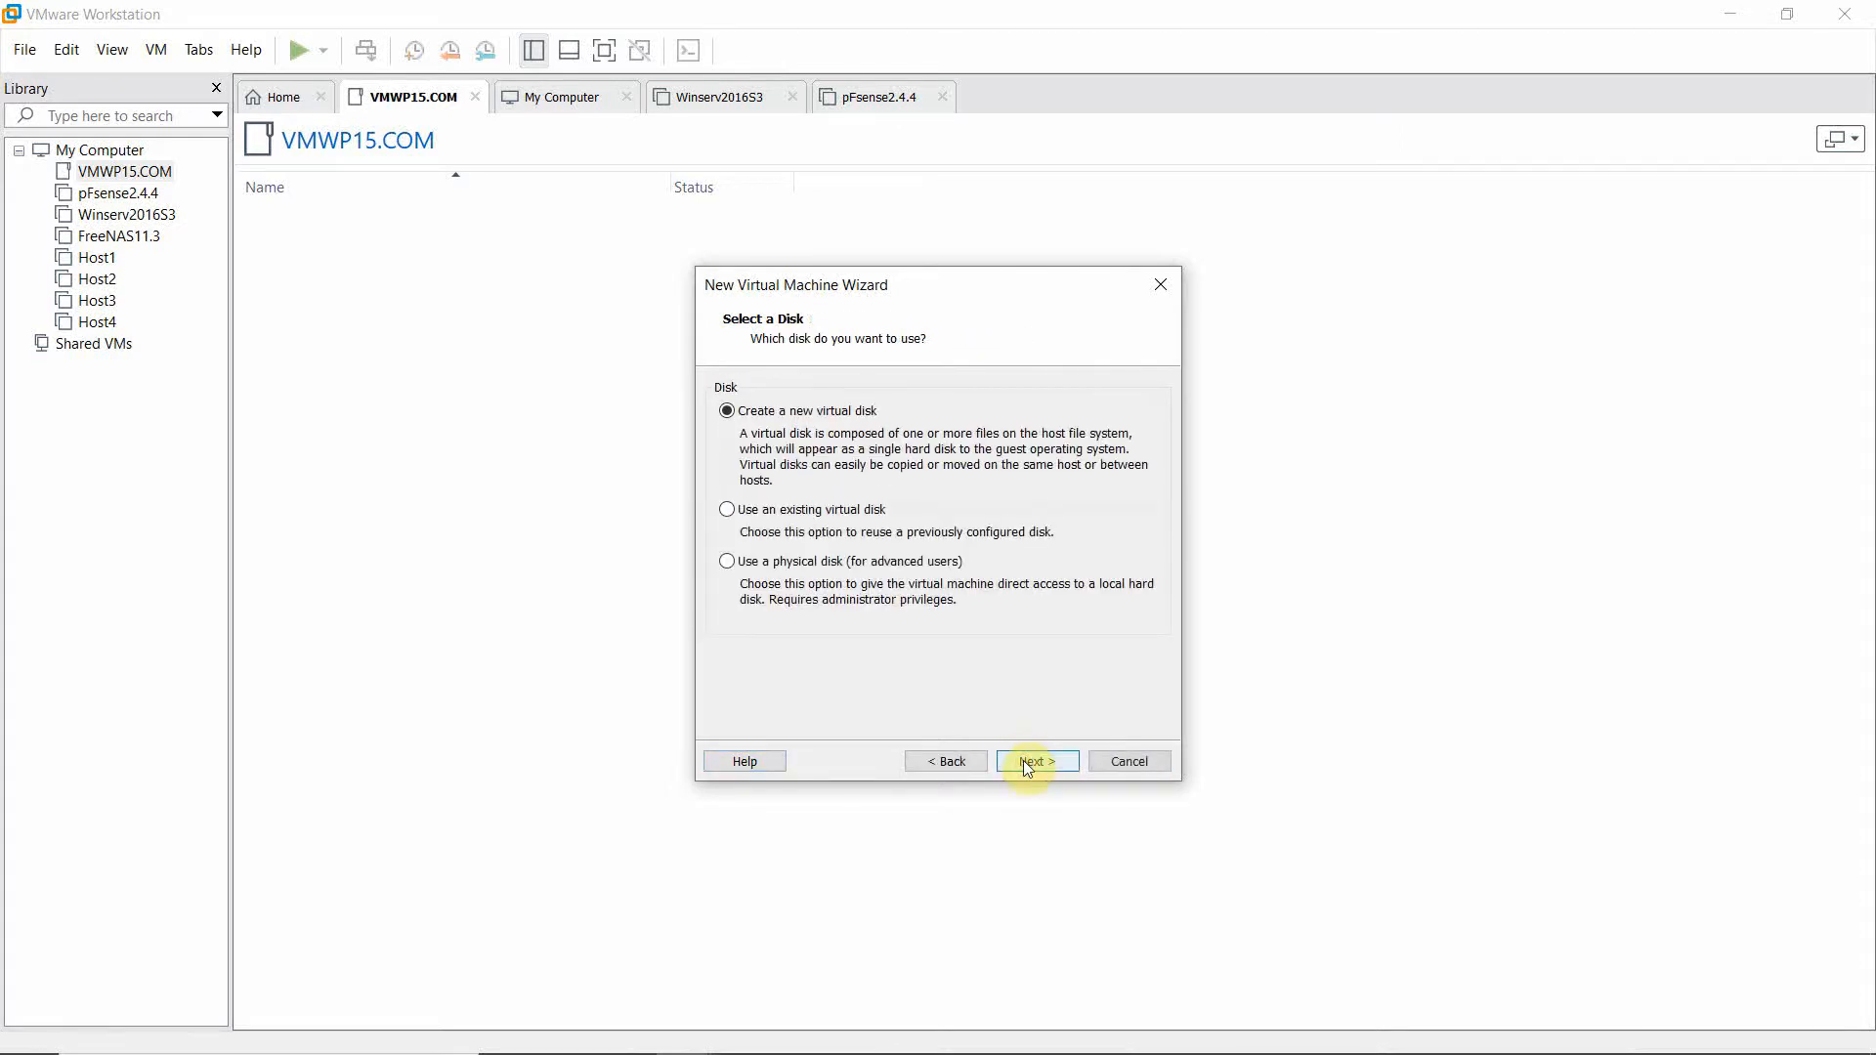
click(1023, 760)
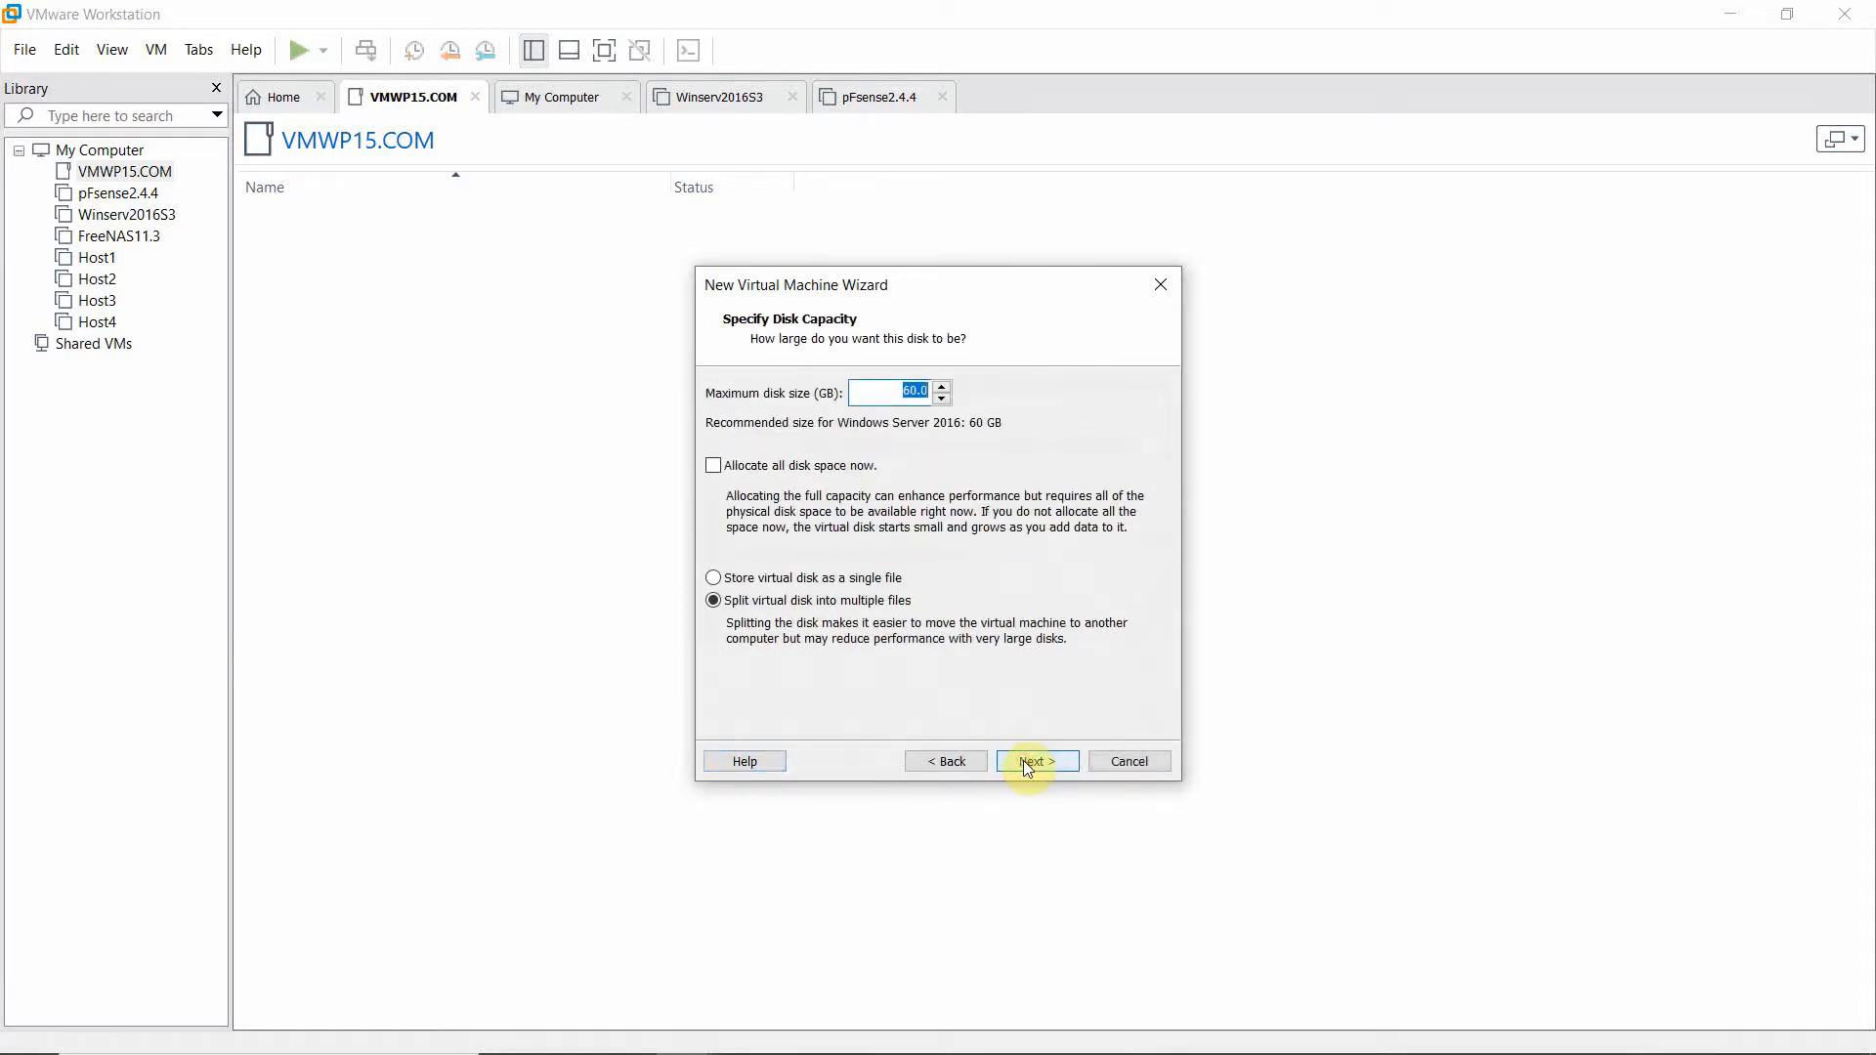
click(1023, 760)
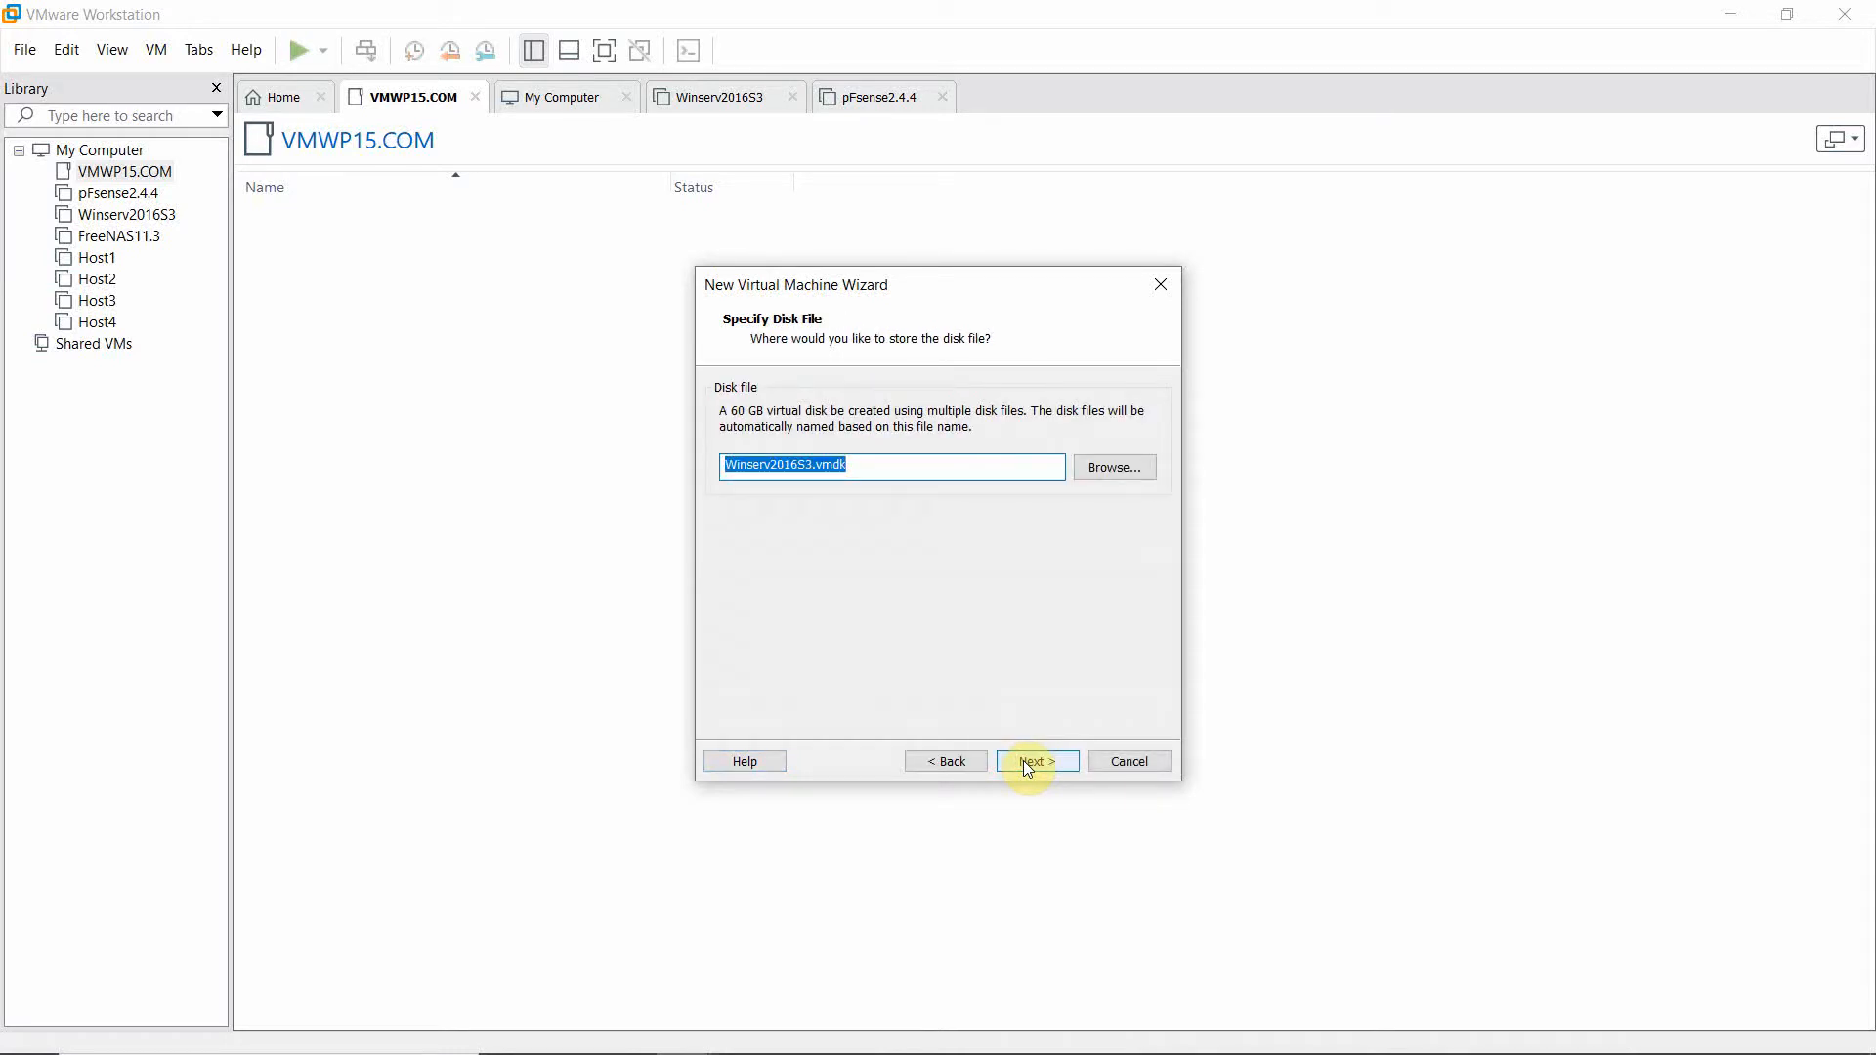
click(1028, 769)
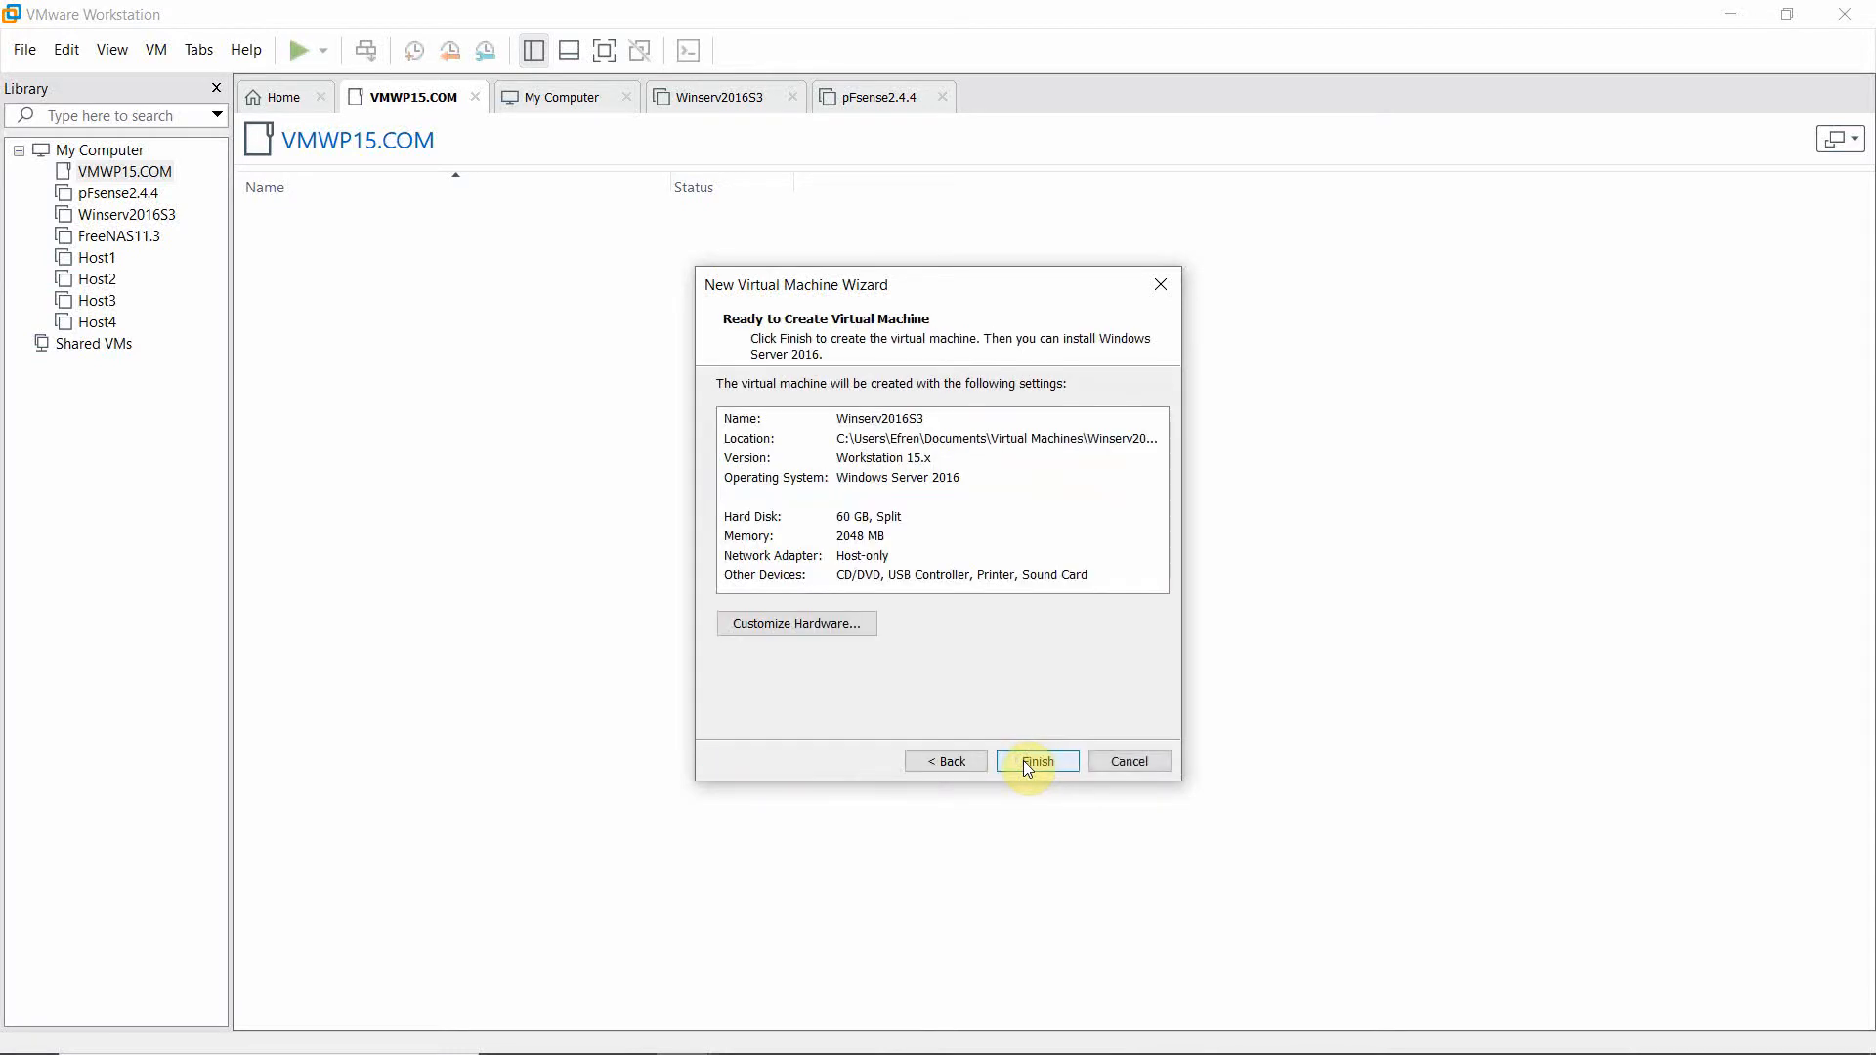
click(1023, 762)
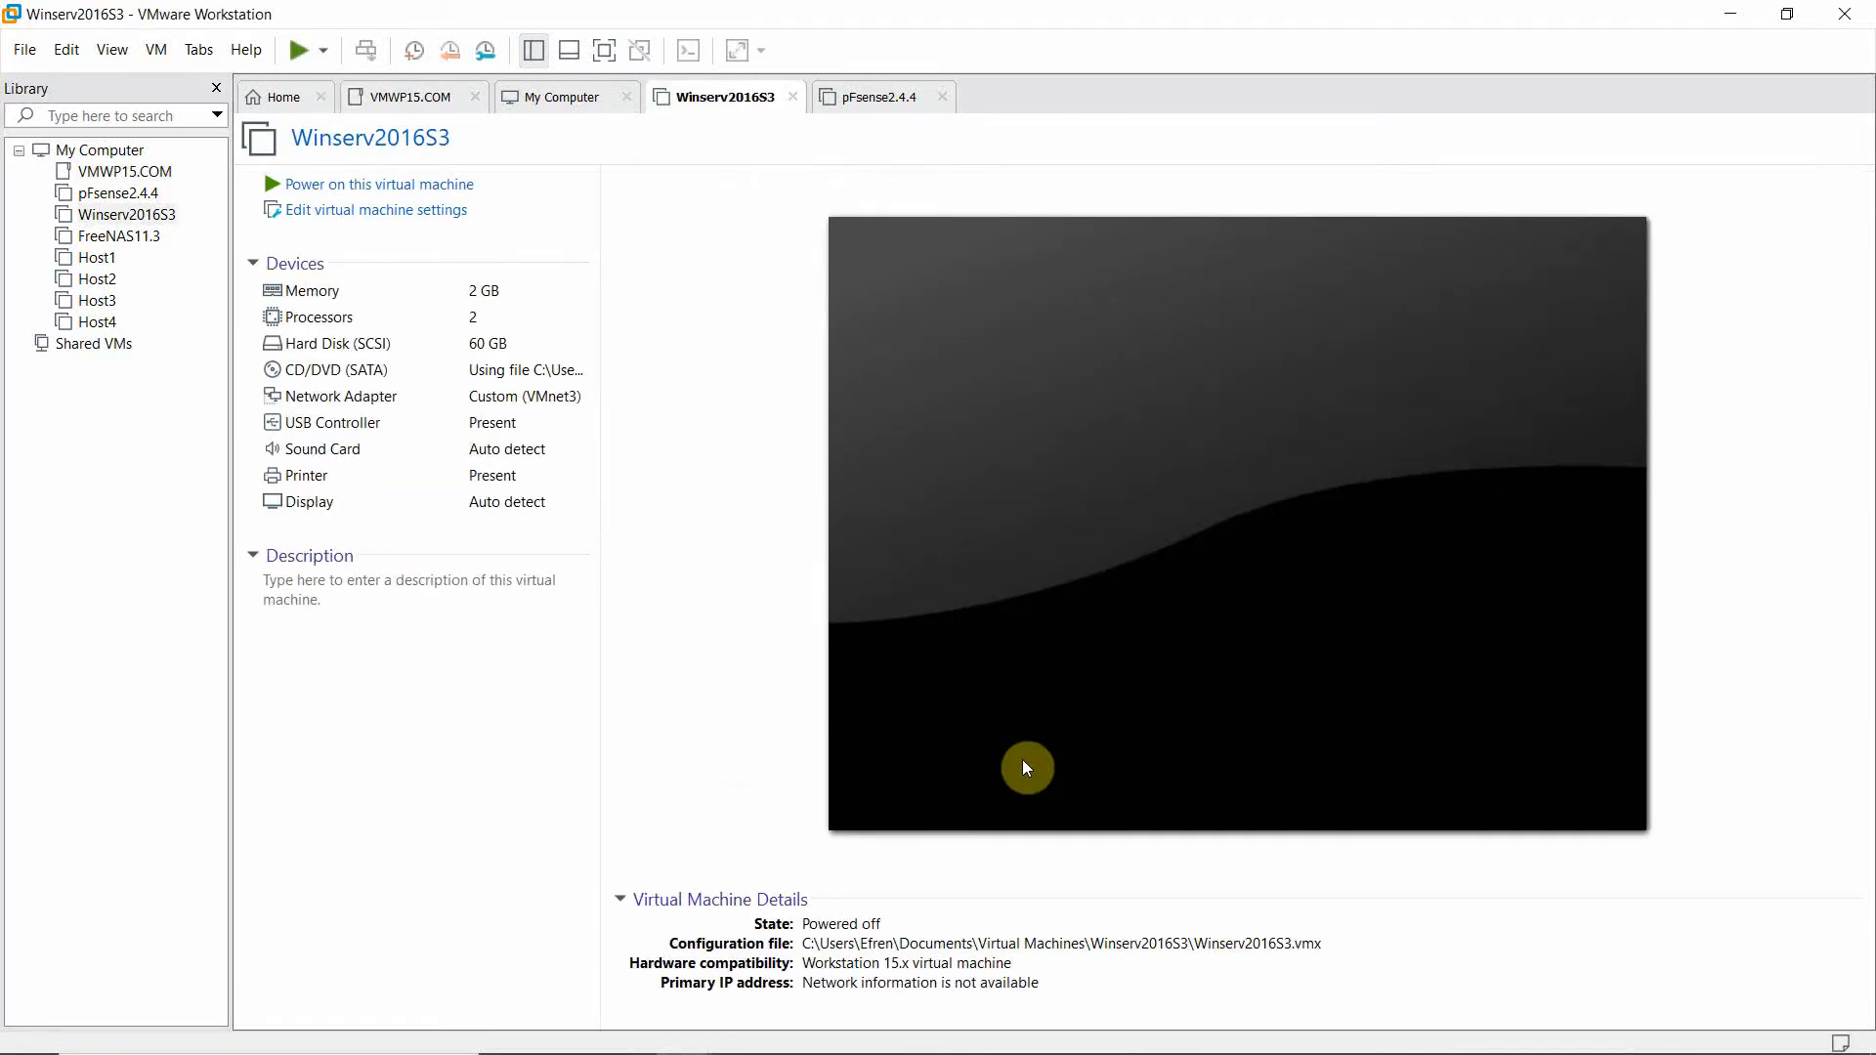
Load the Windows Server ISO image into Winserv2016S3's CD/DVD drive and save the settings.
double_click(346, 408)
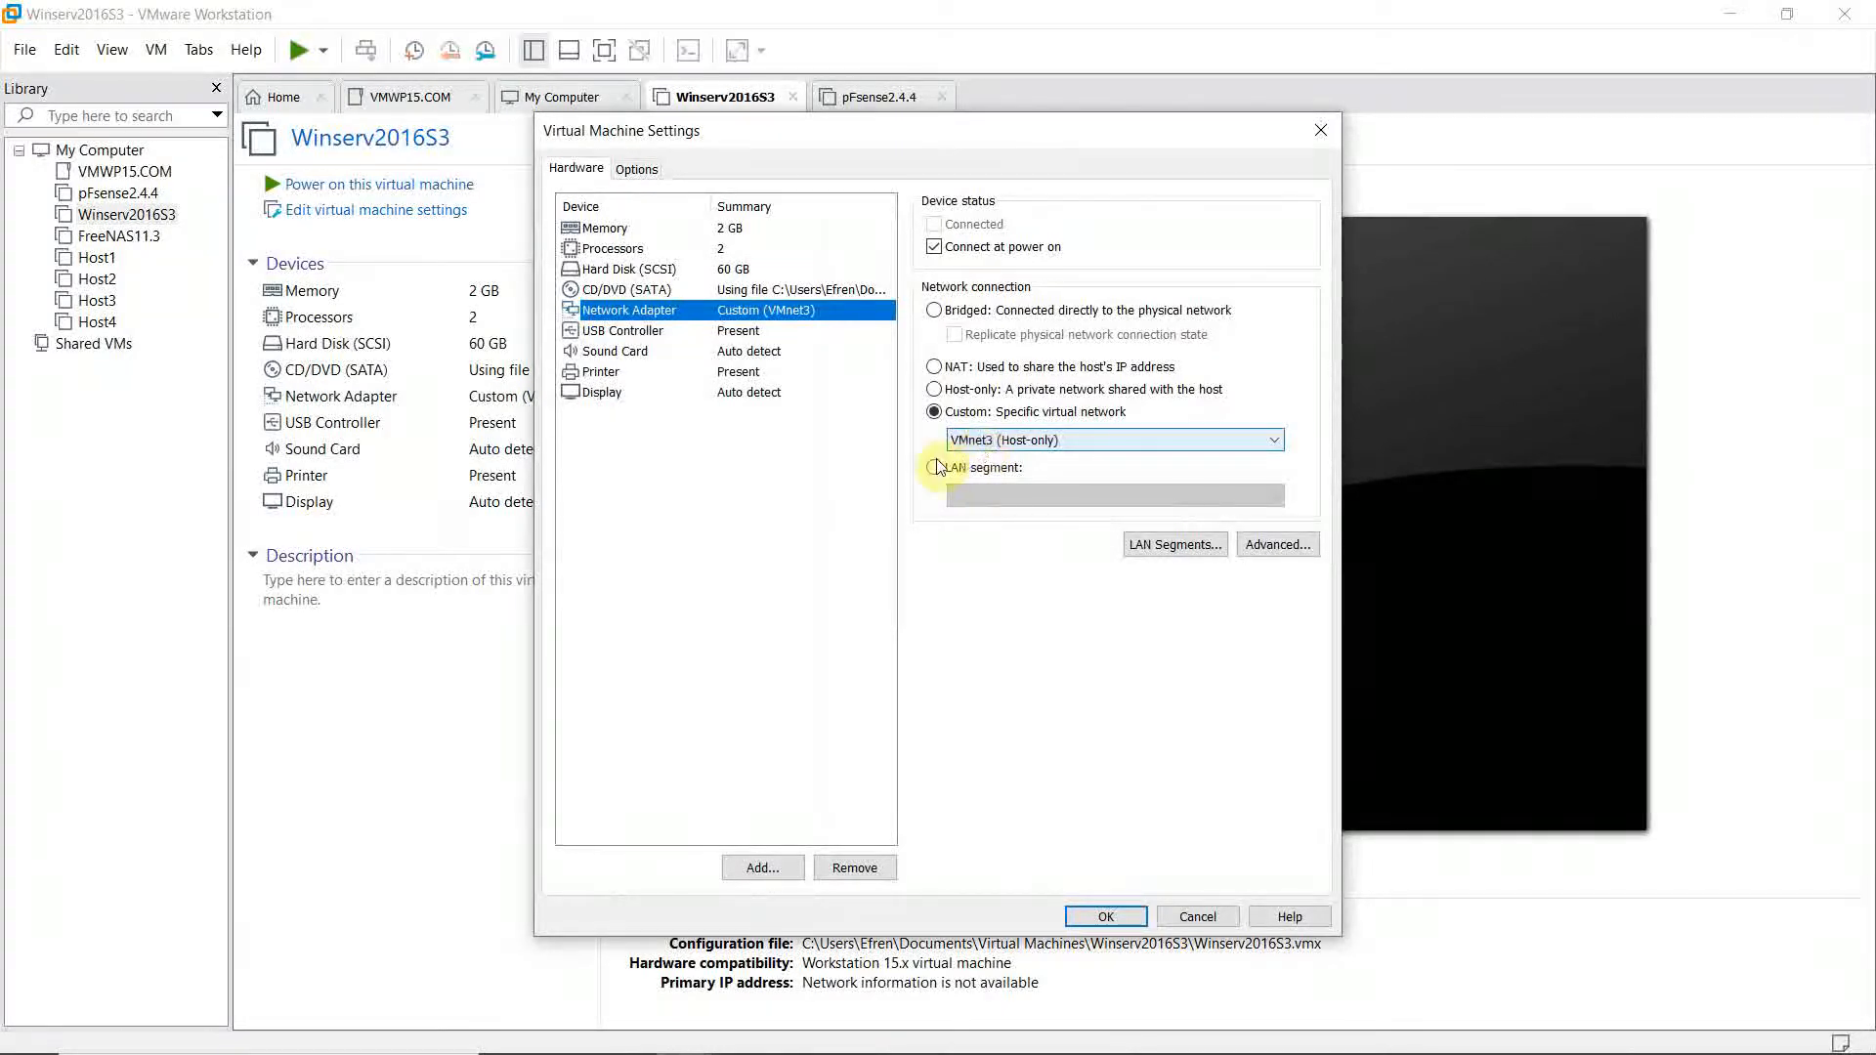
click(625, 290)
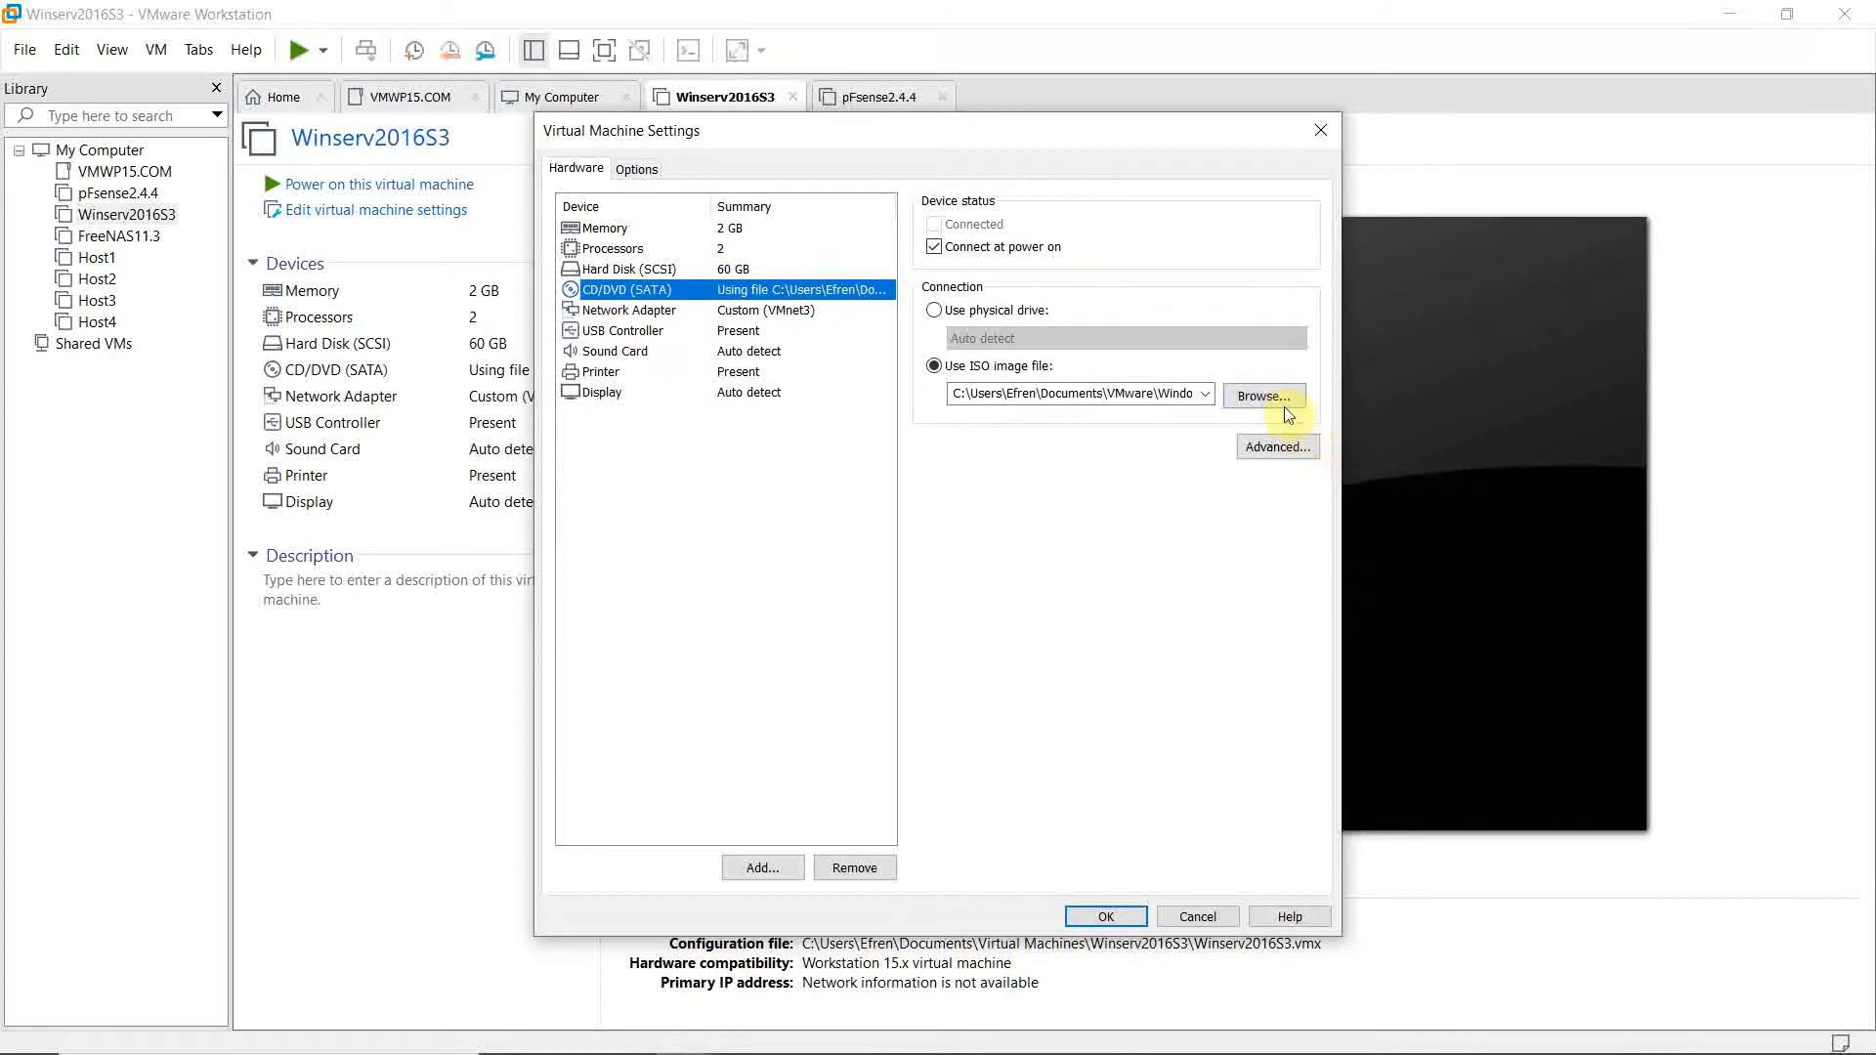
click(1283, 405)
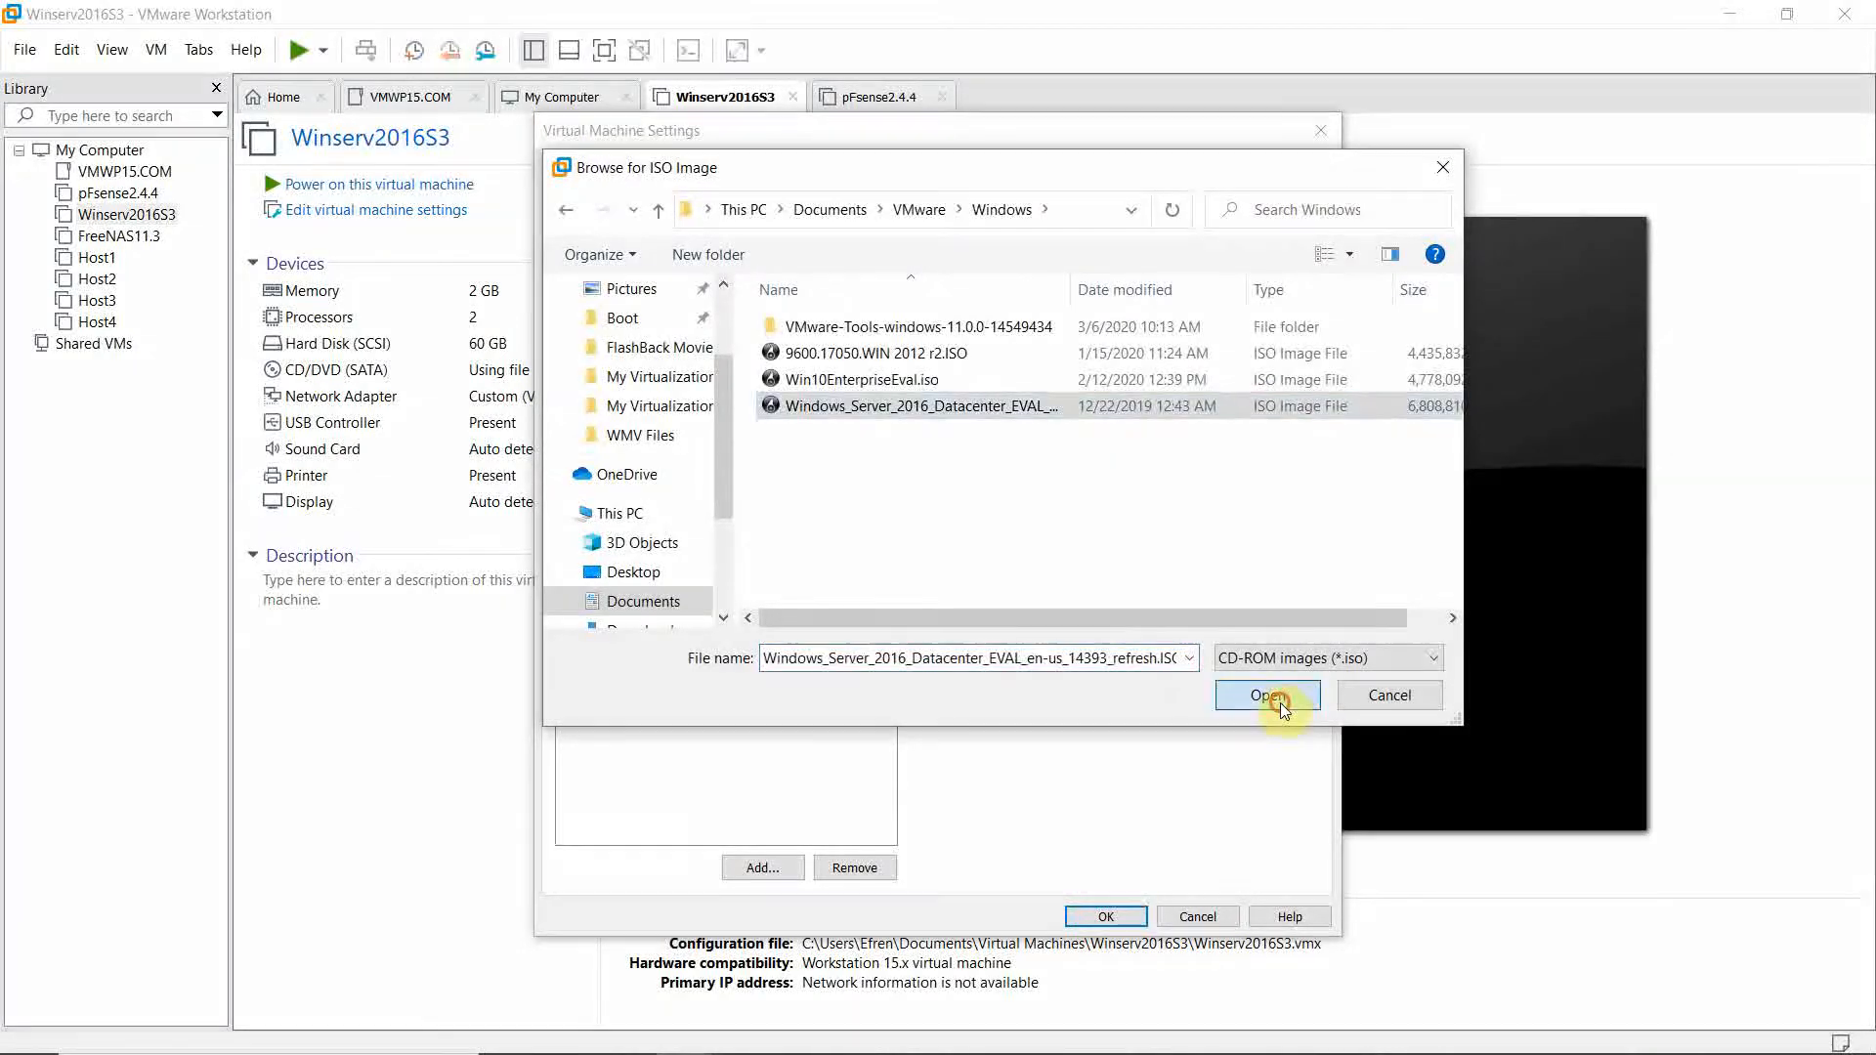
click(1280, 702)
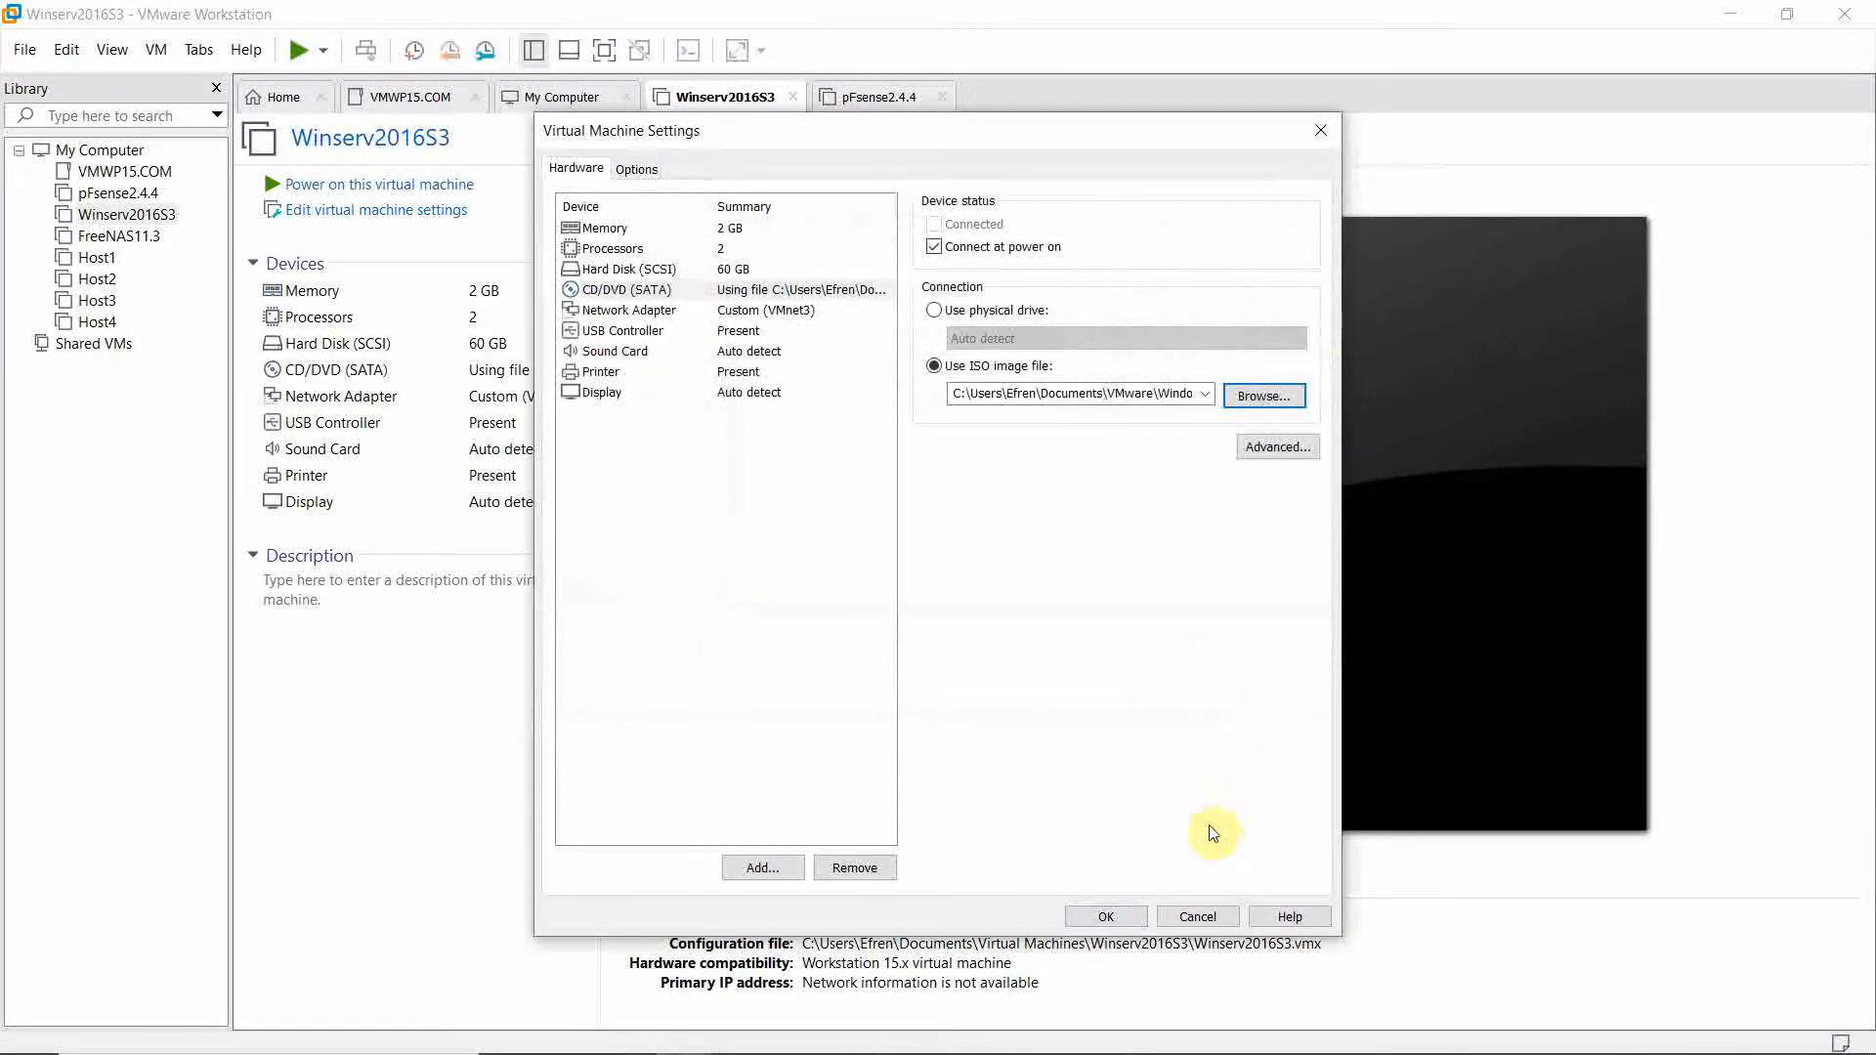
click(1086, 917)
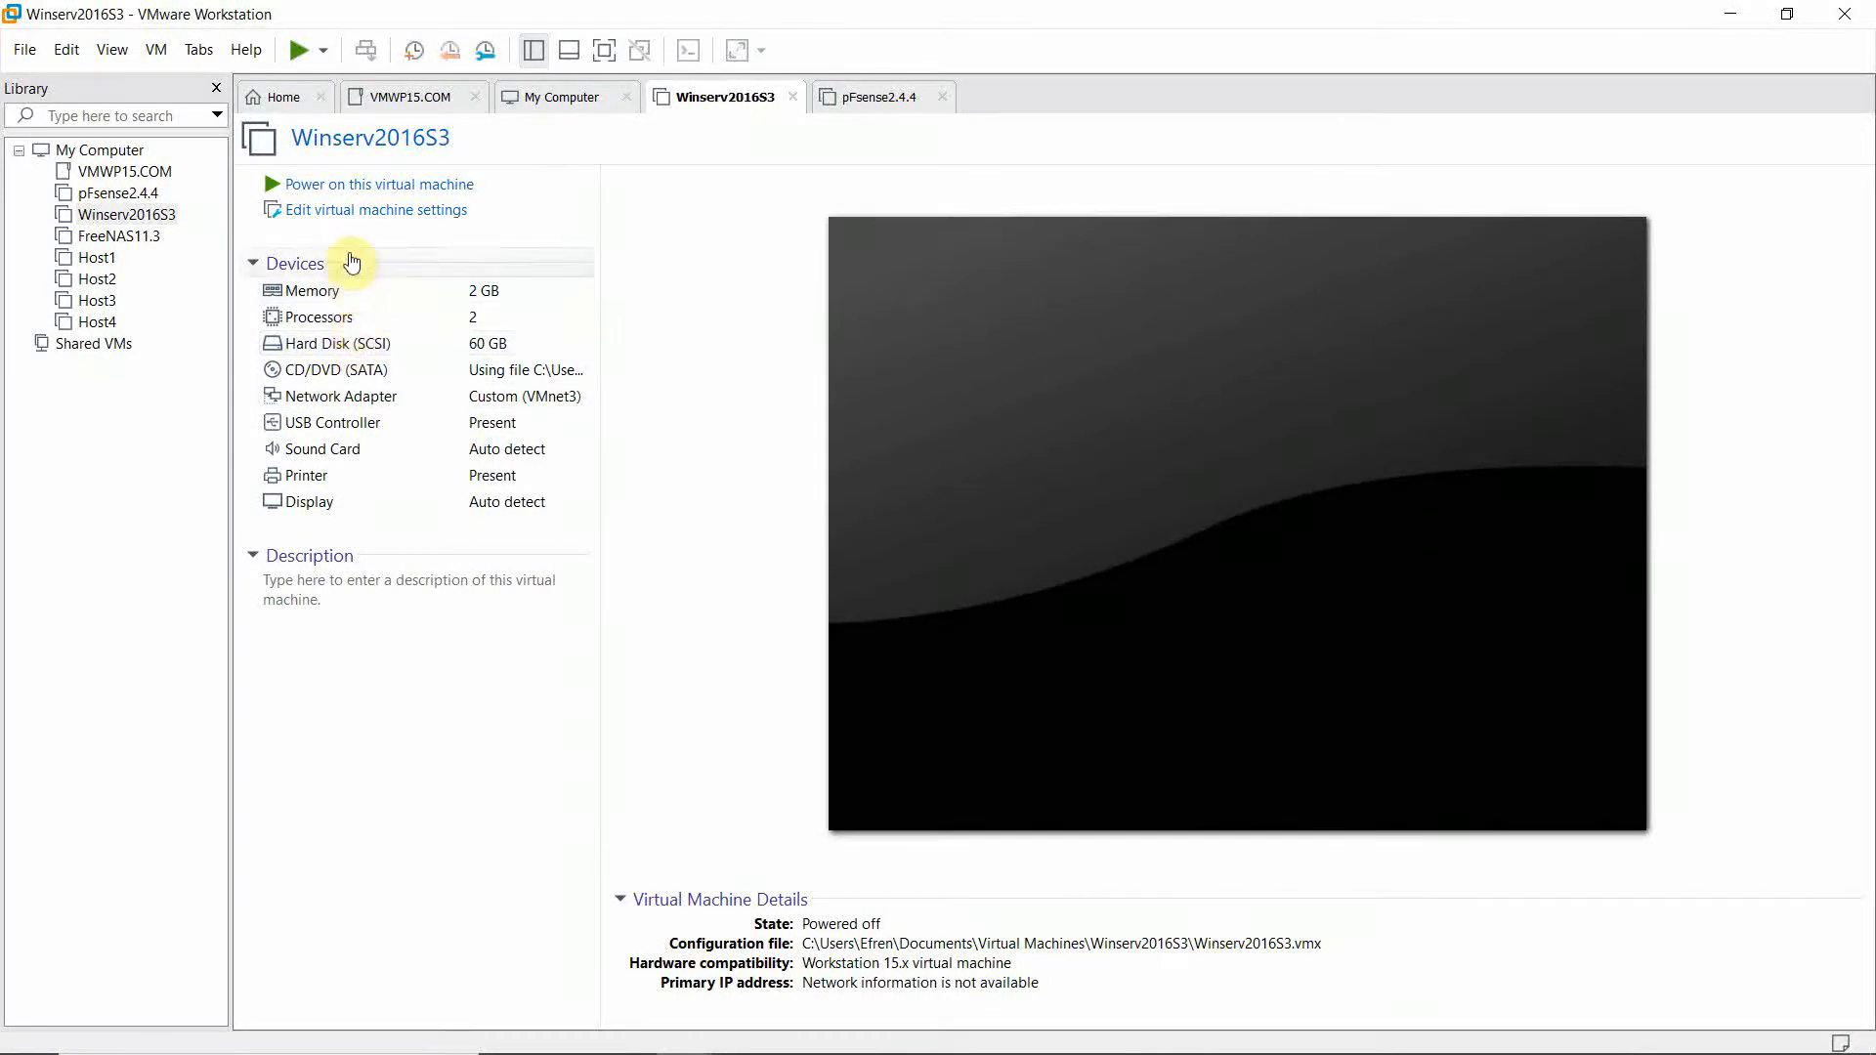
Power on Winserv2016S3 and boot it from the installation disc.
click(311, 185)
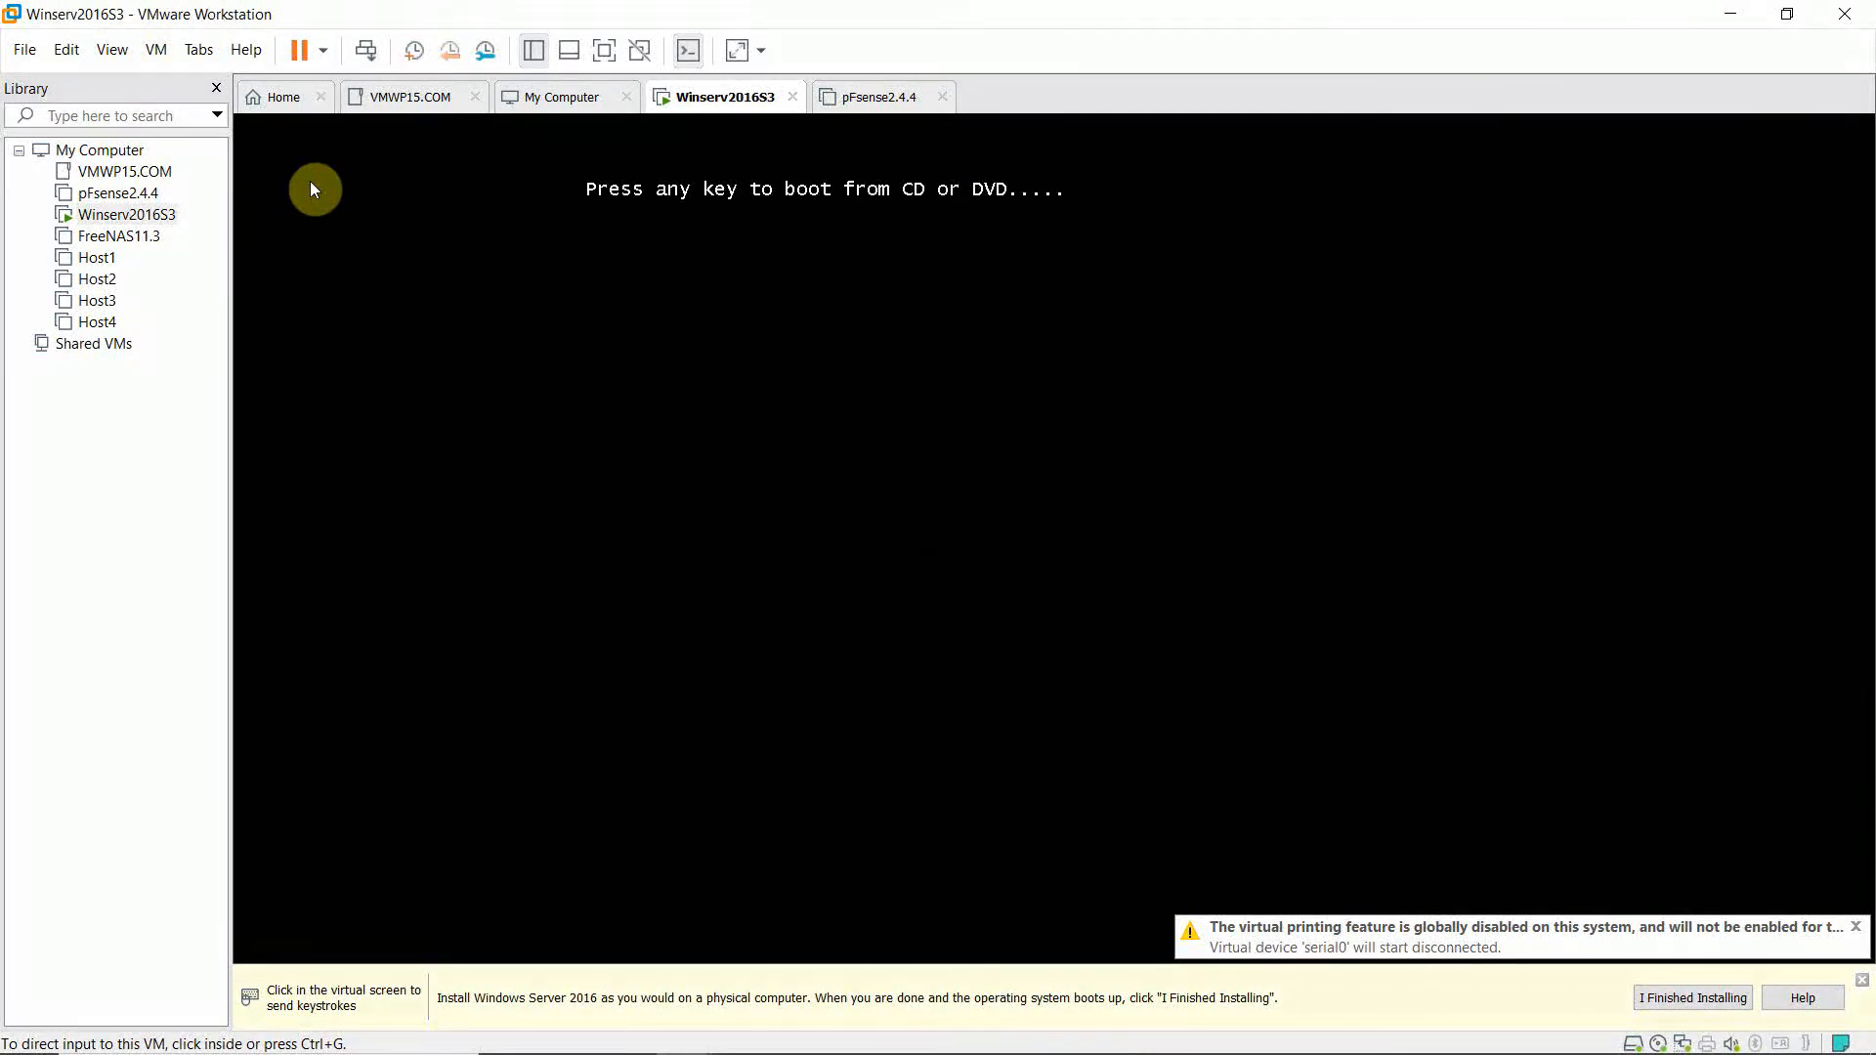
click(313, 189)
key(Return)
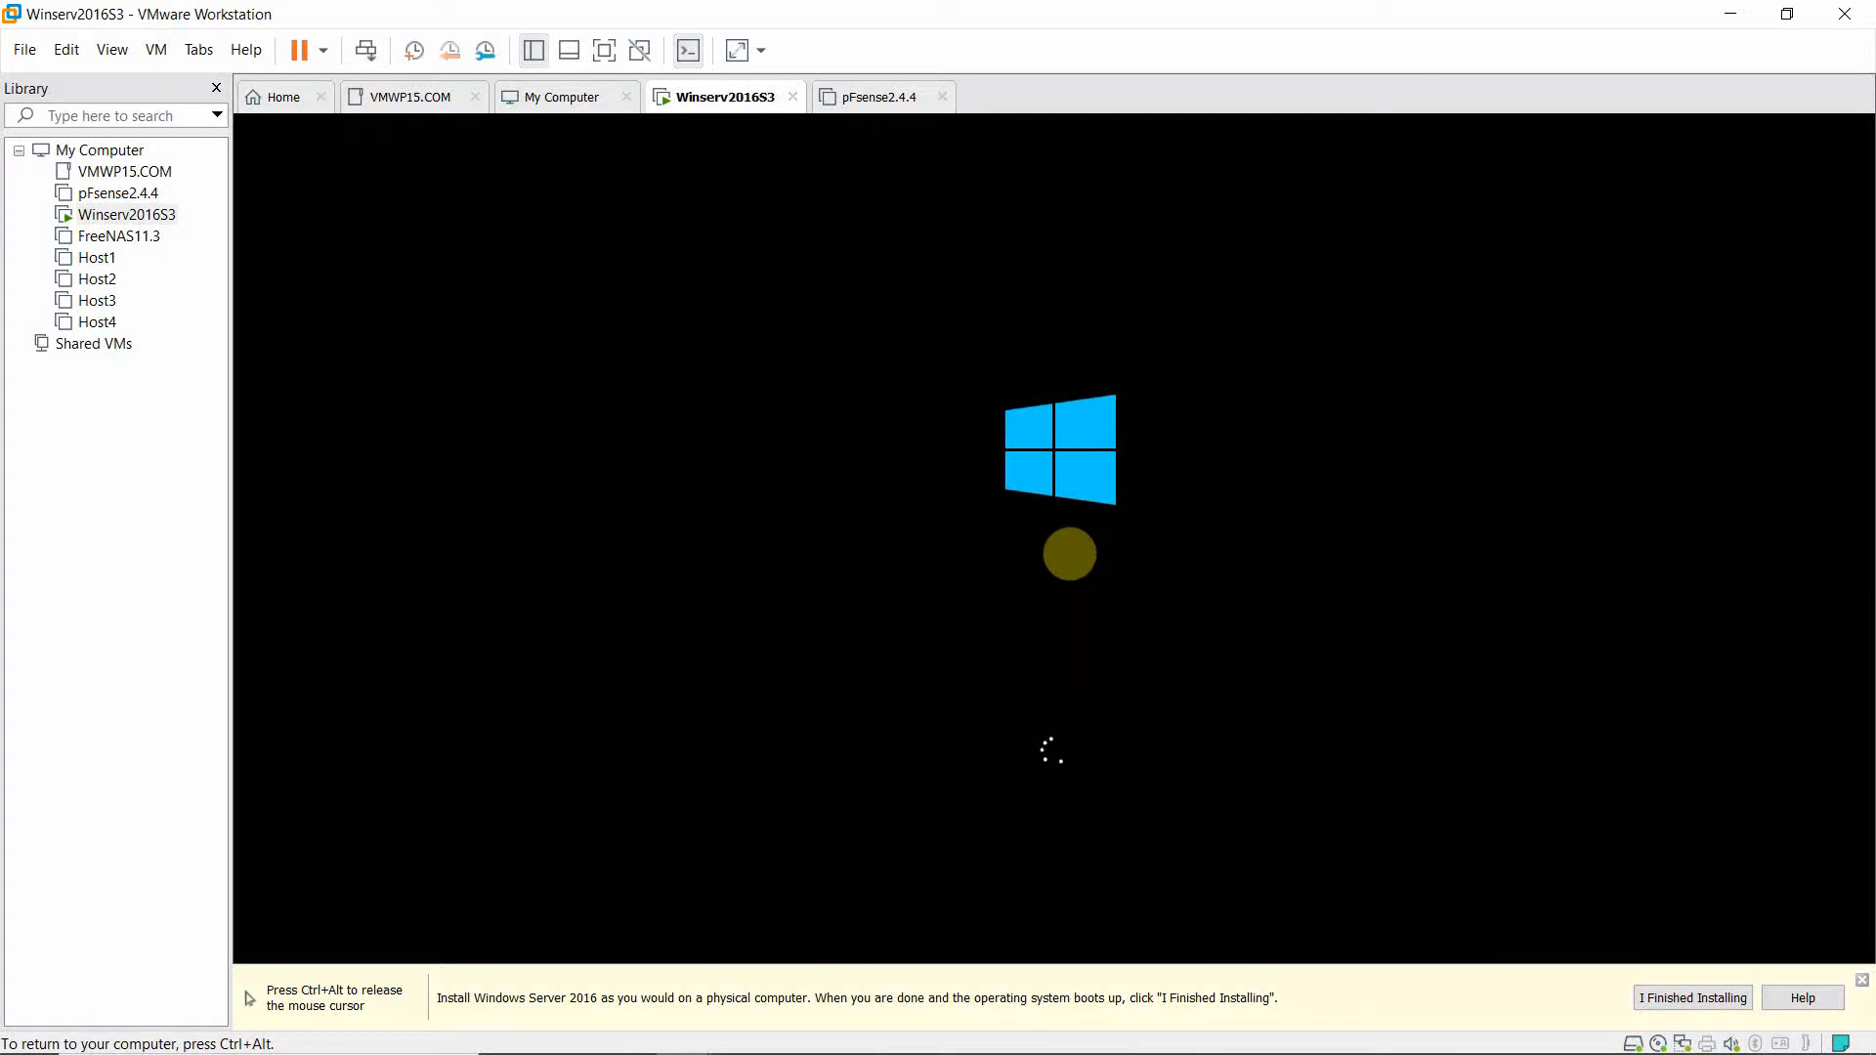
key(ctrl+alt)
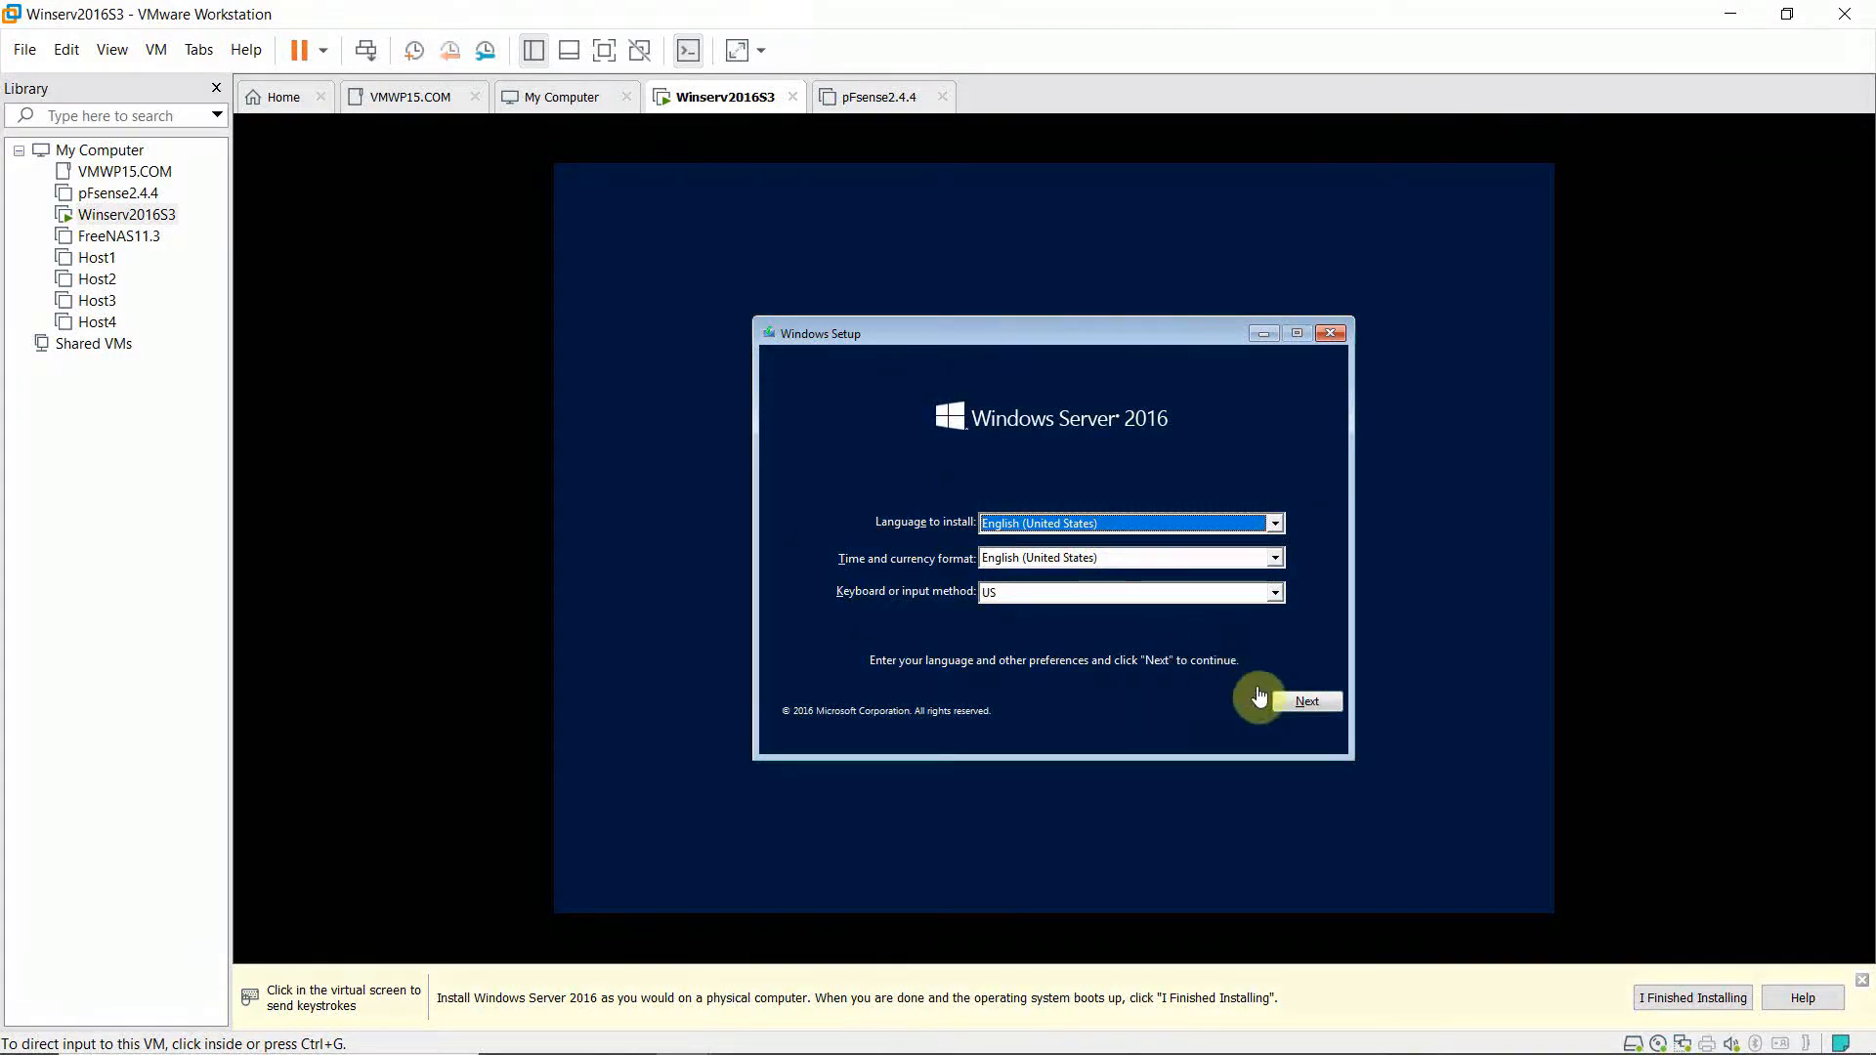
Accept the default language and install the Datacenter Evaluation (Desktop Experience) edition.
click(1304, 710)
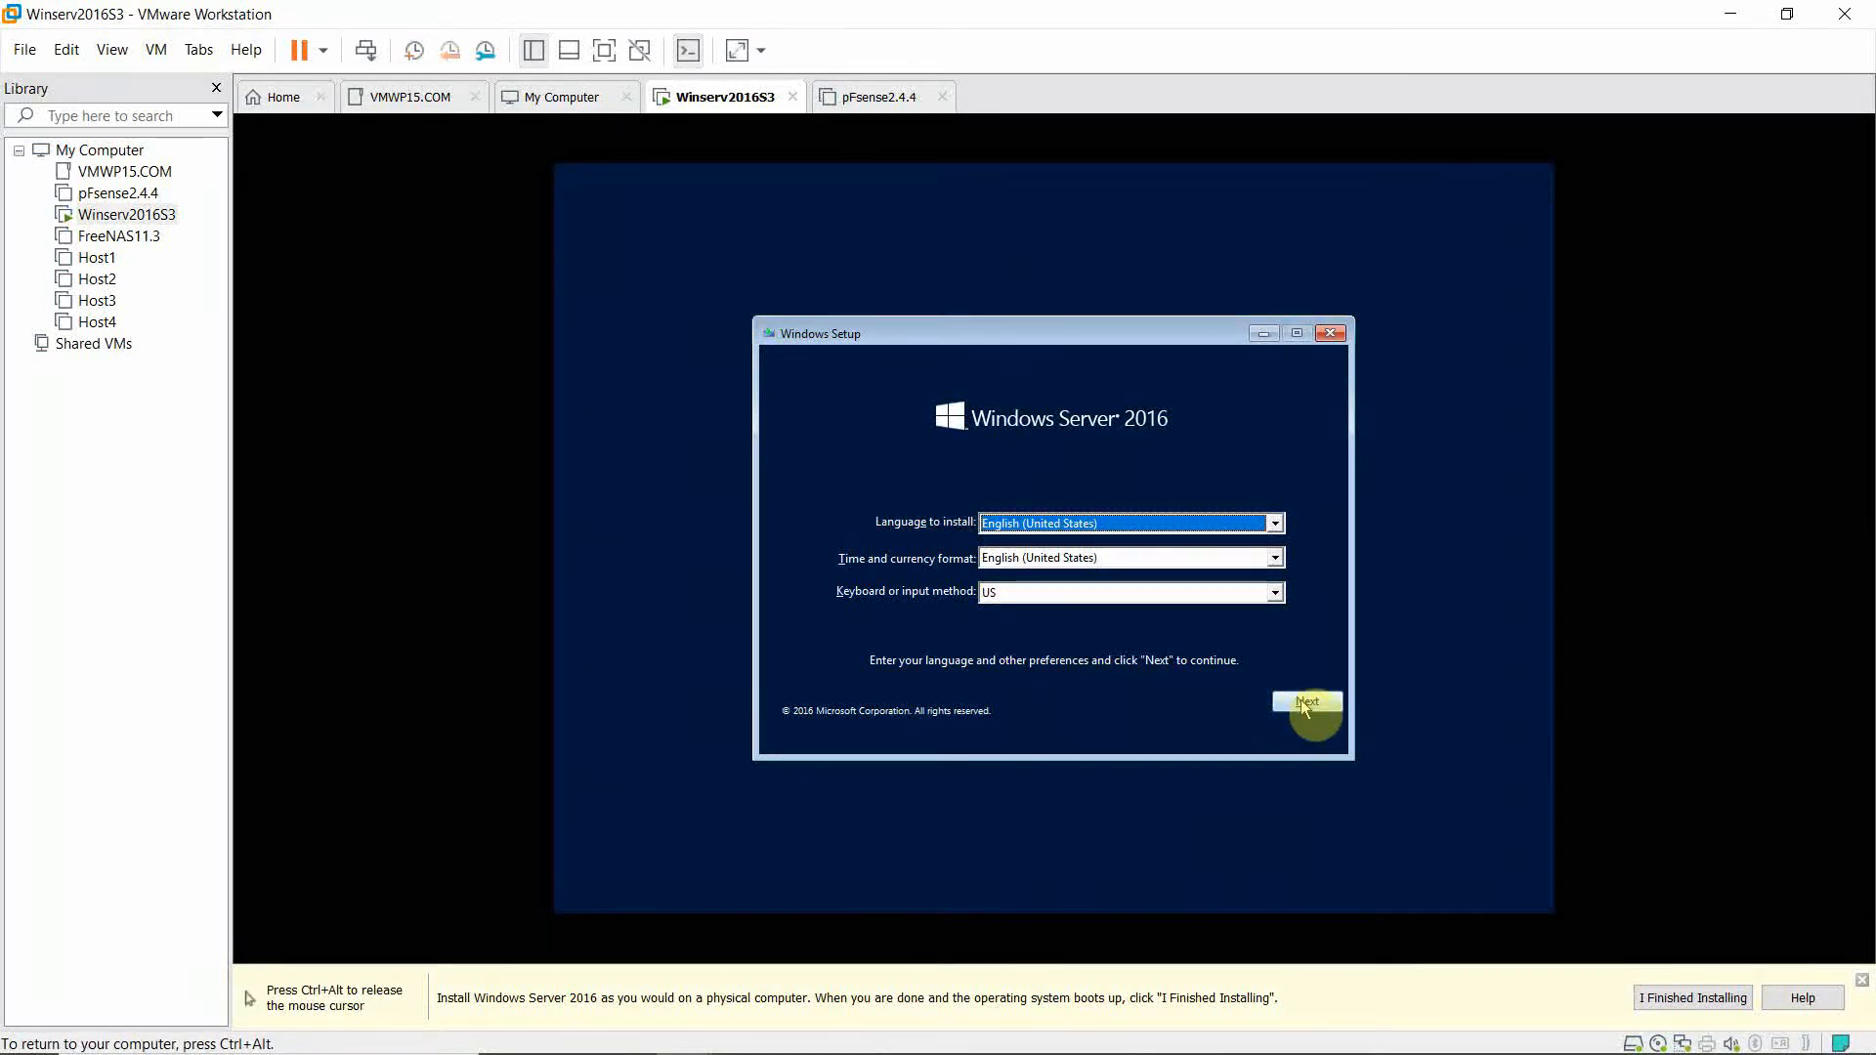
click(1304, 705)
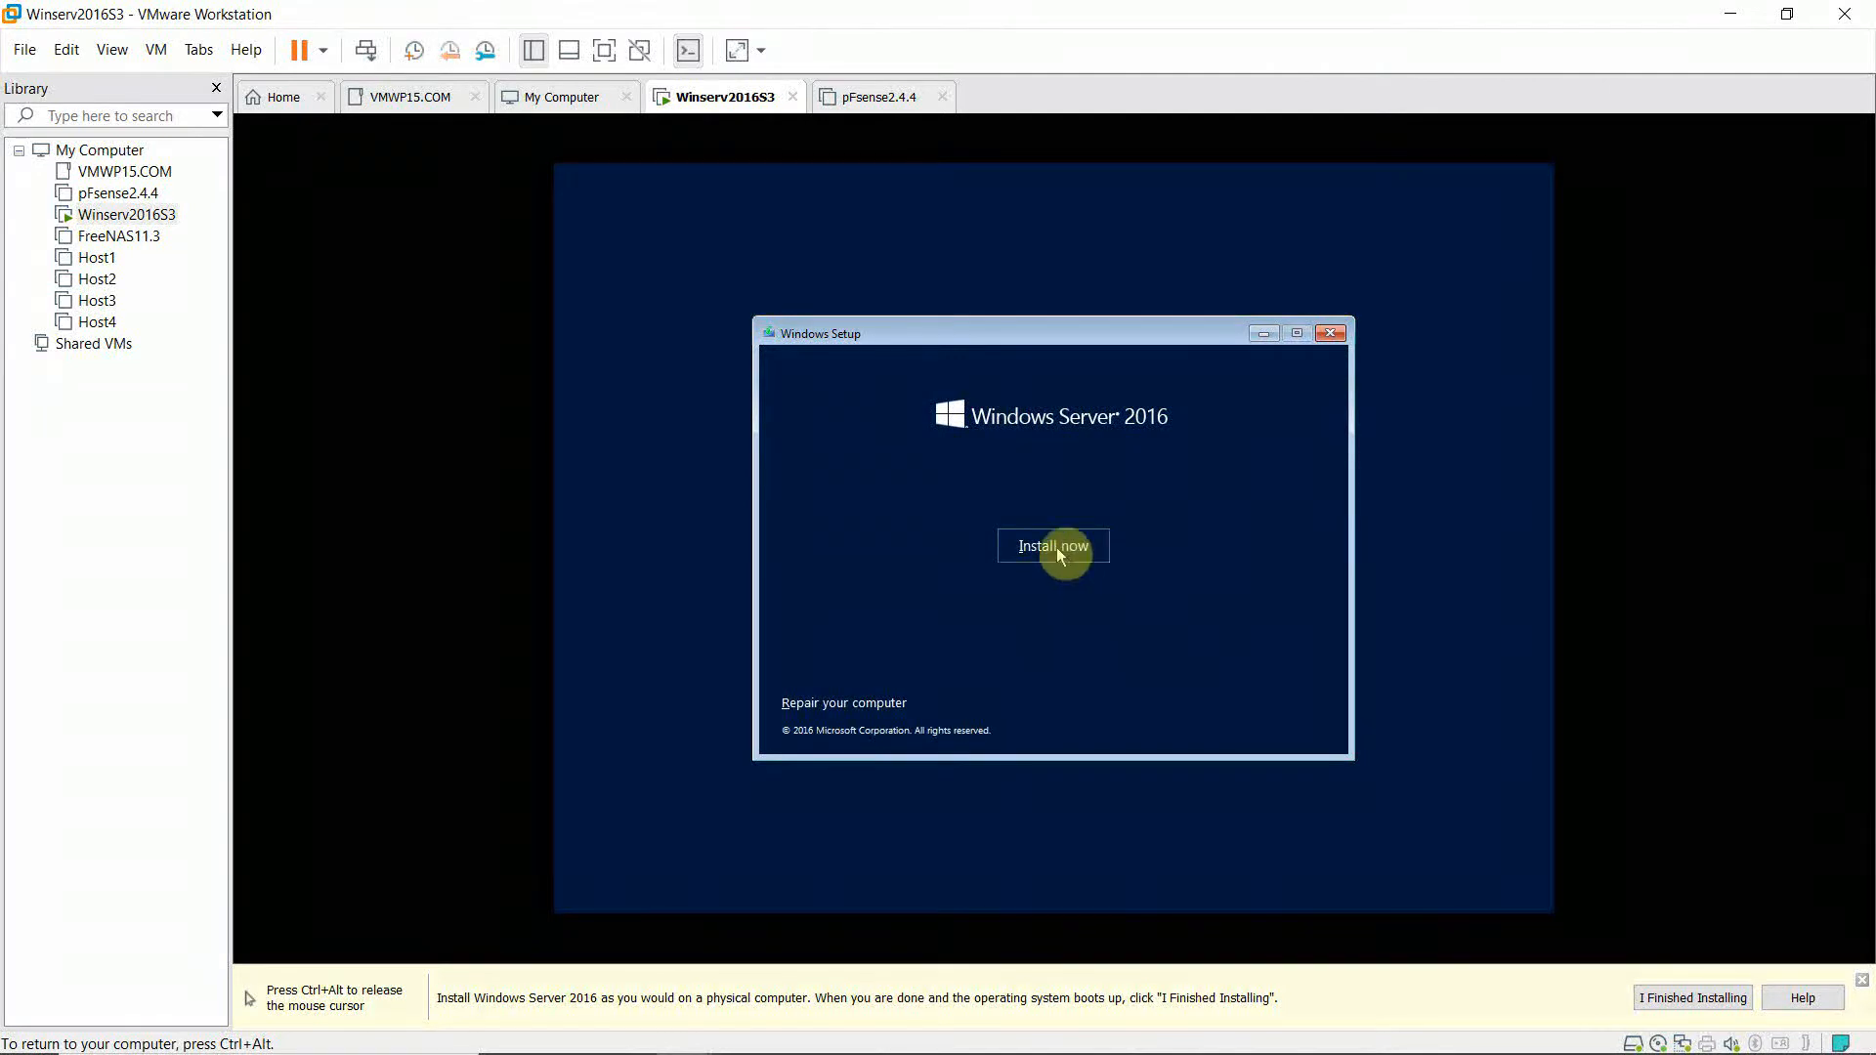
click(1053, 547)
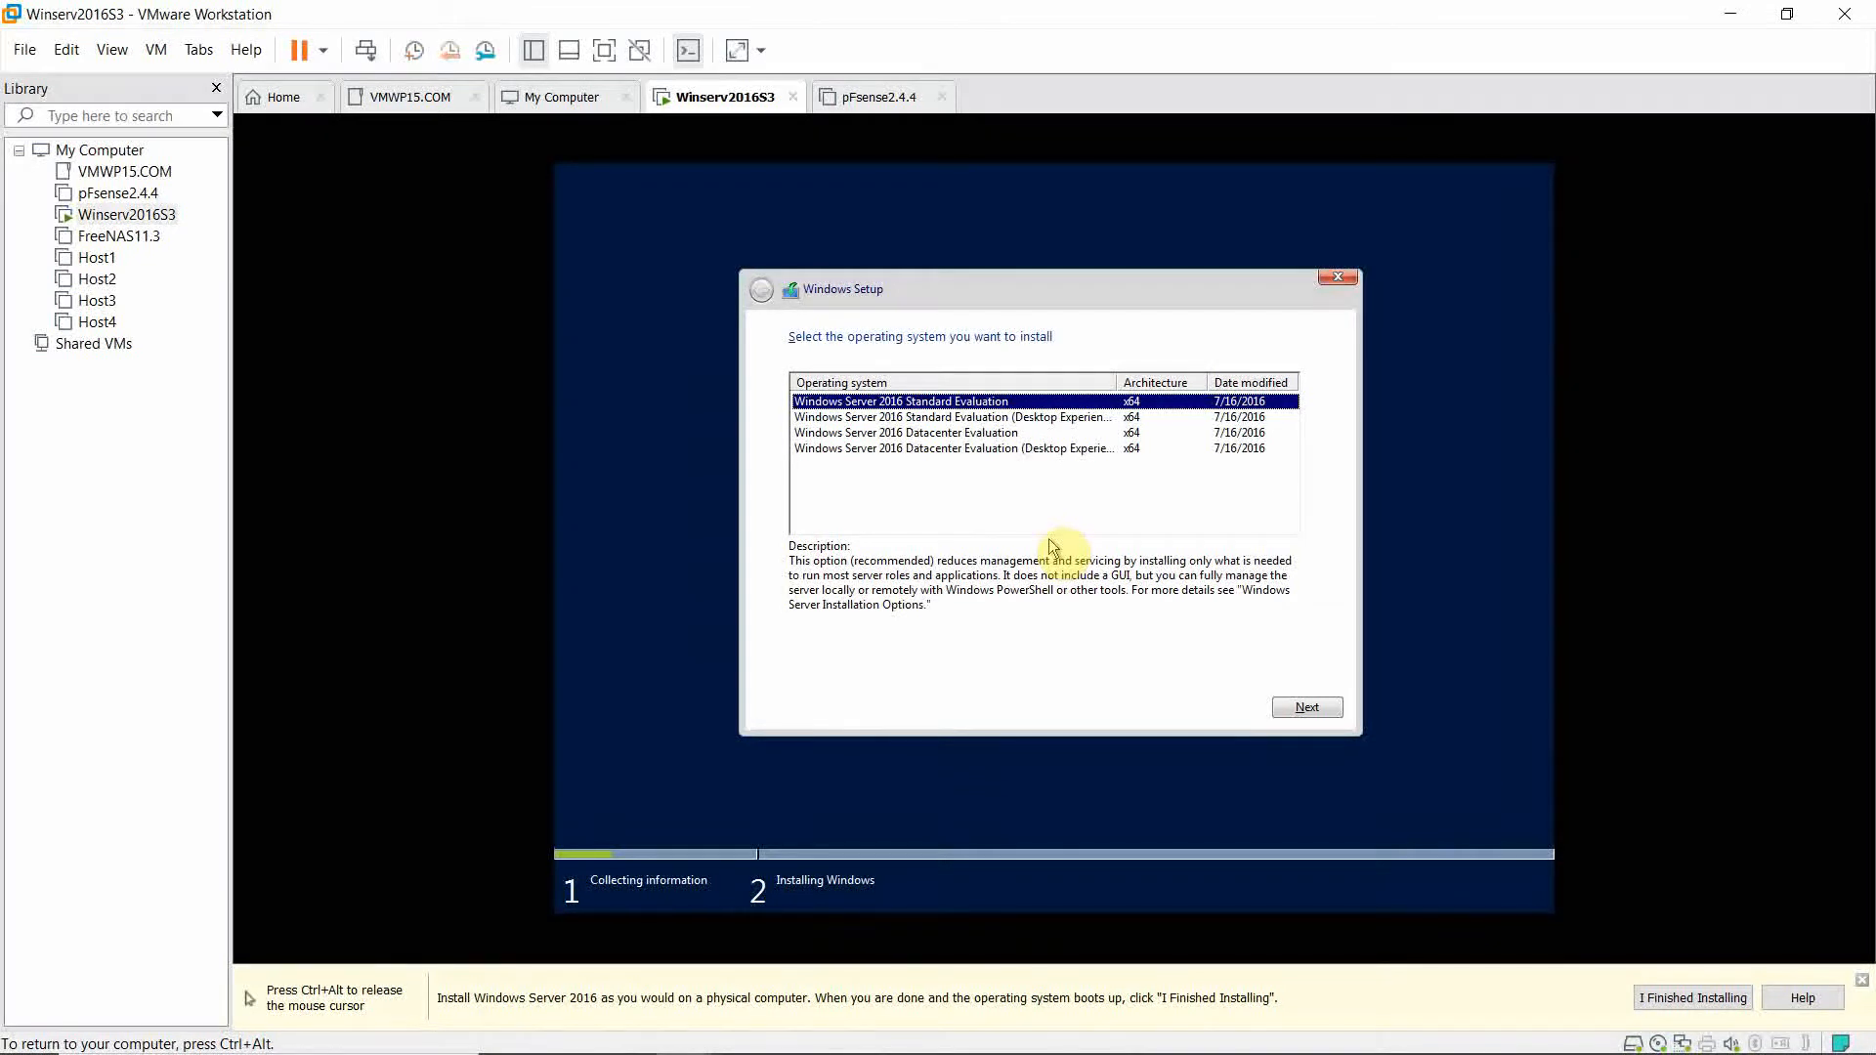
click(996, 449)
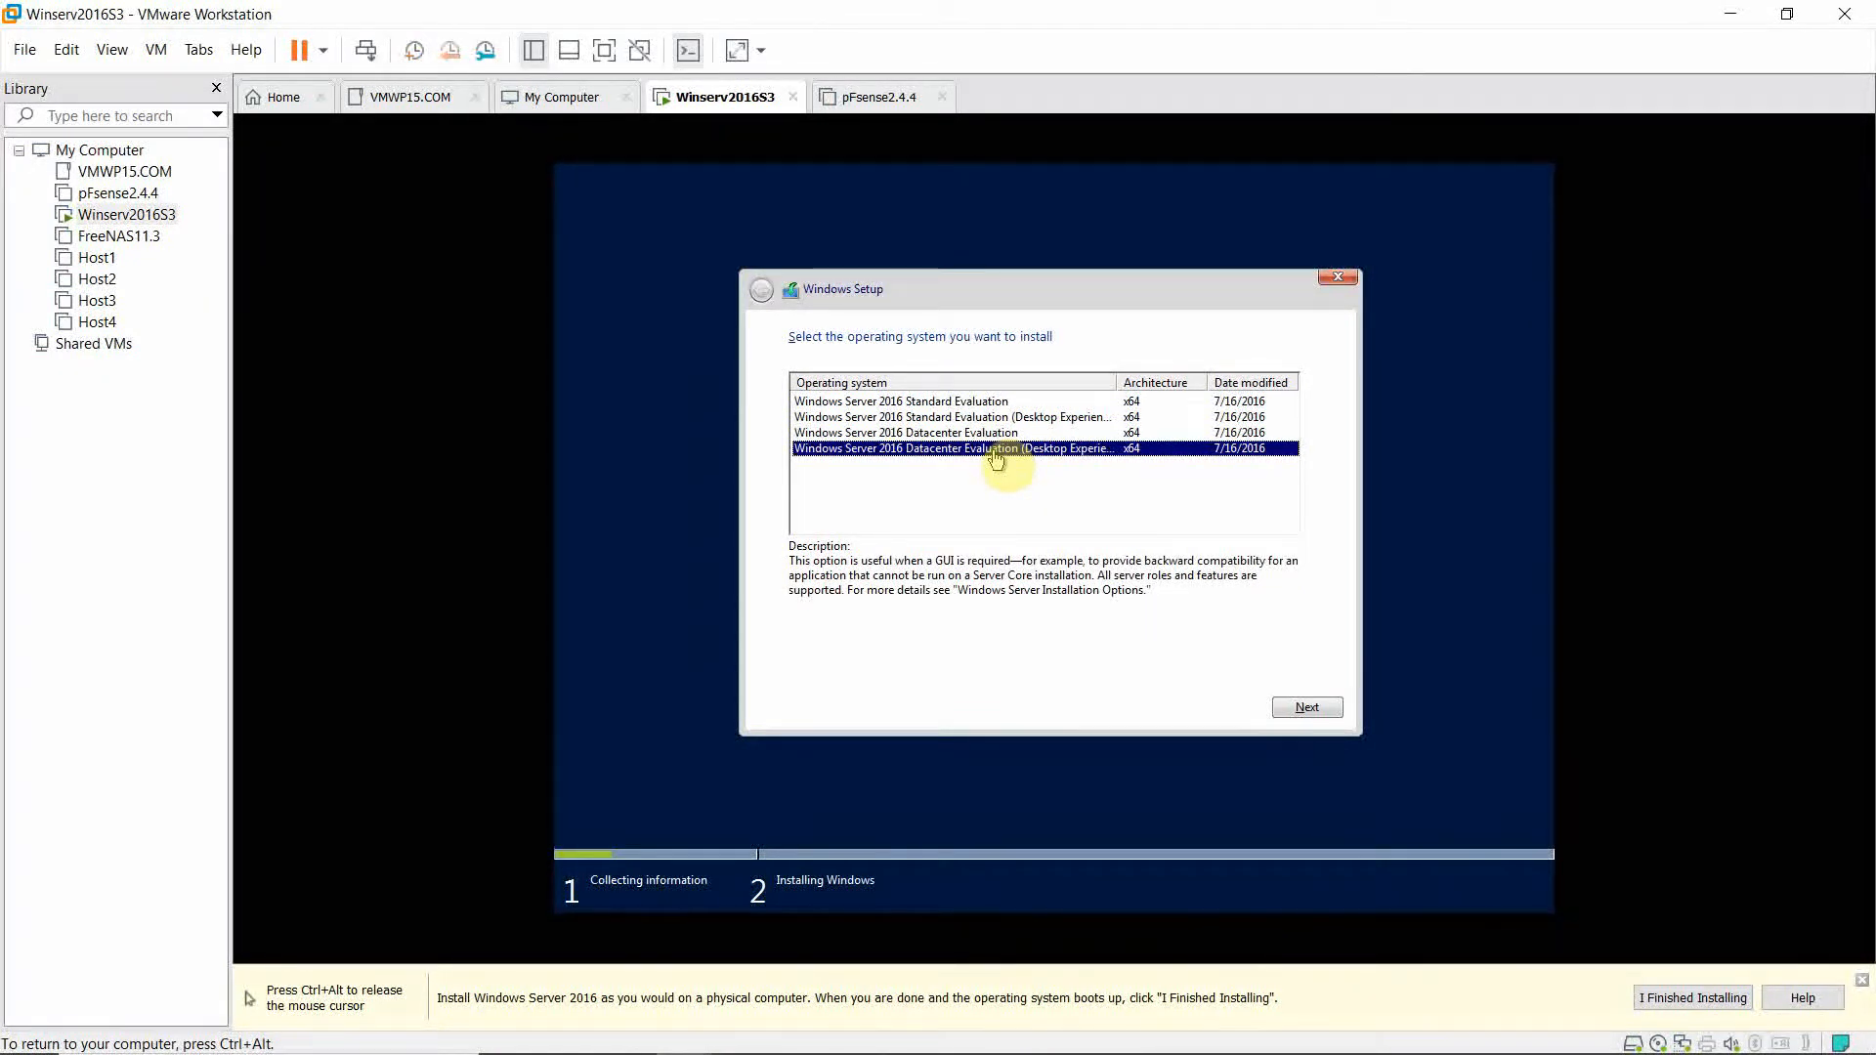
click(1295, 705)
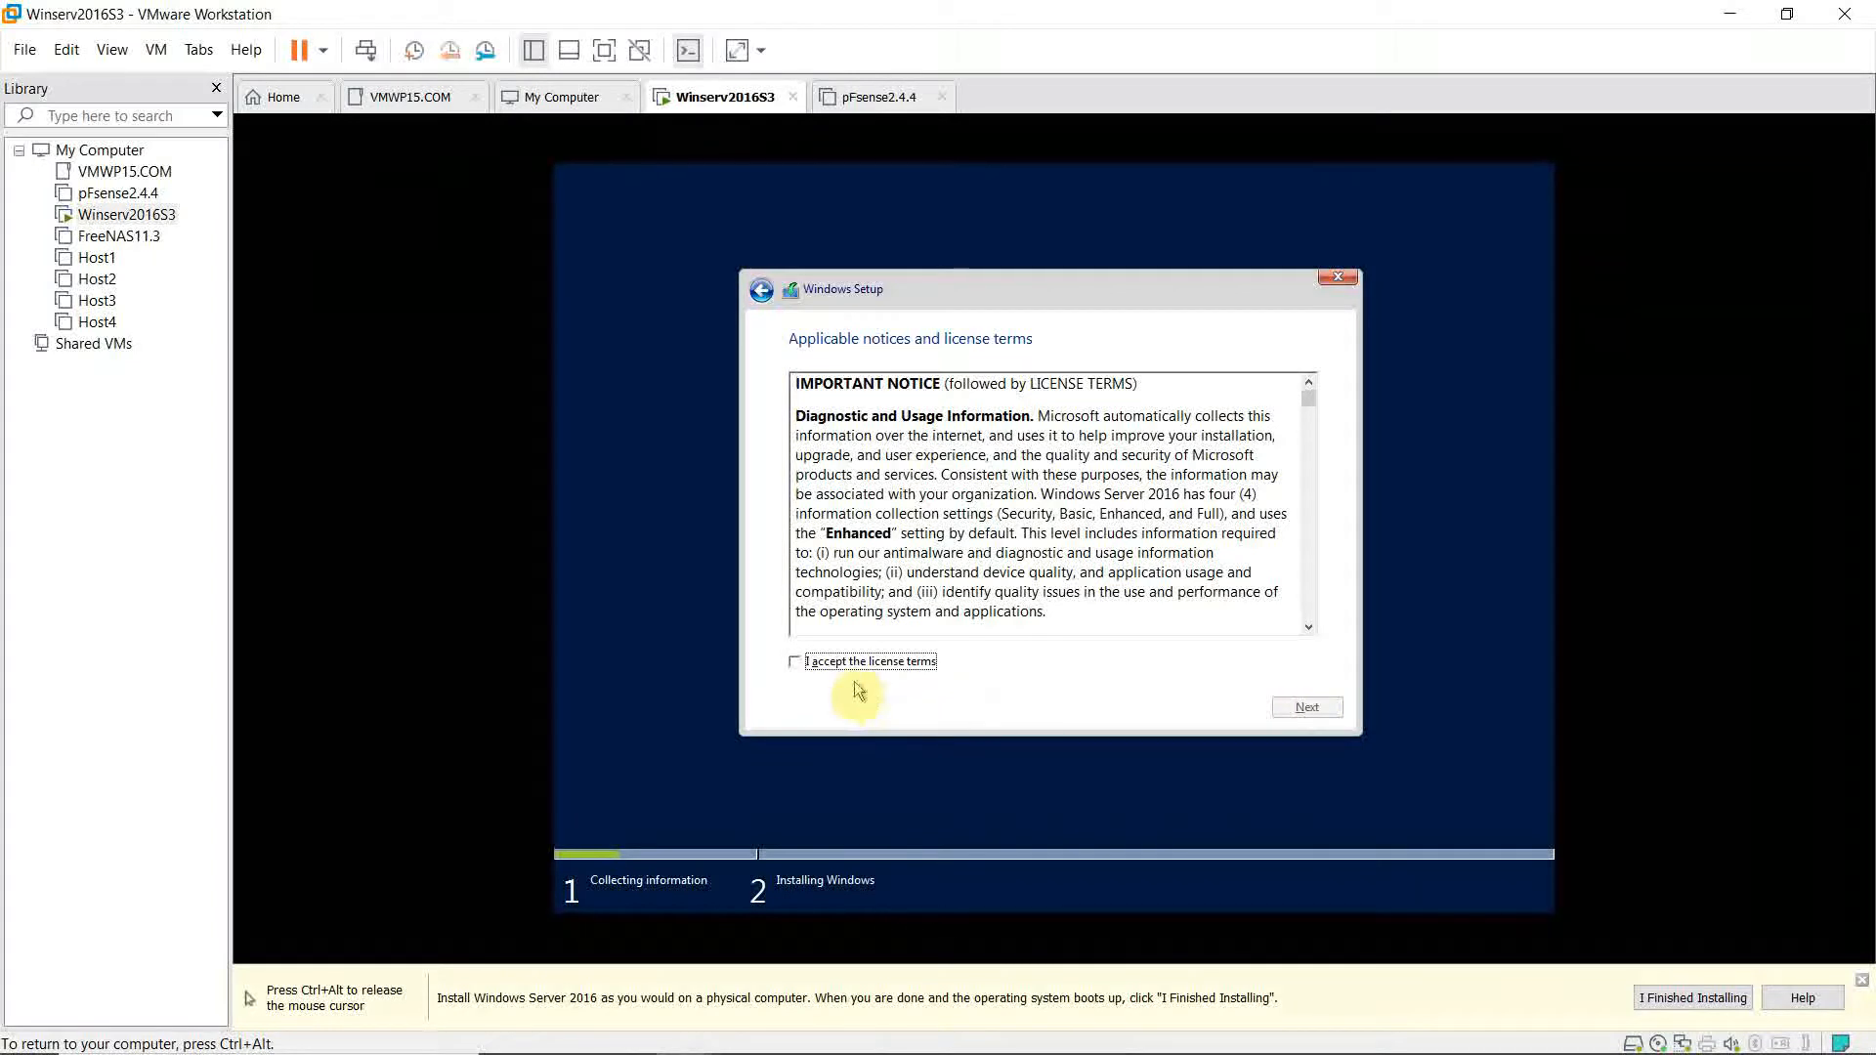
Accept the license terms and choose the Custom Windows-only installation.
click(816, 666)
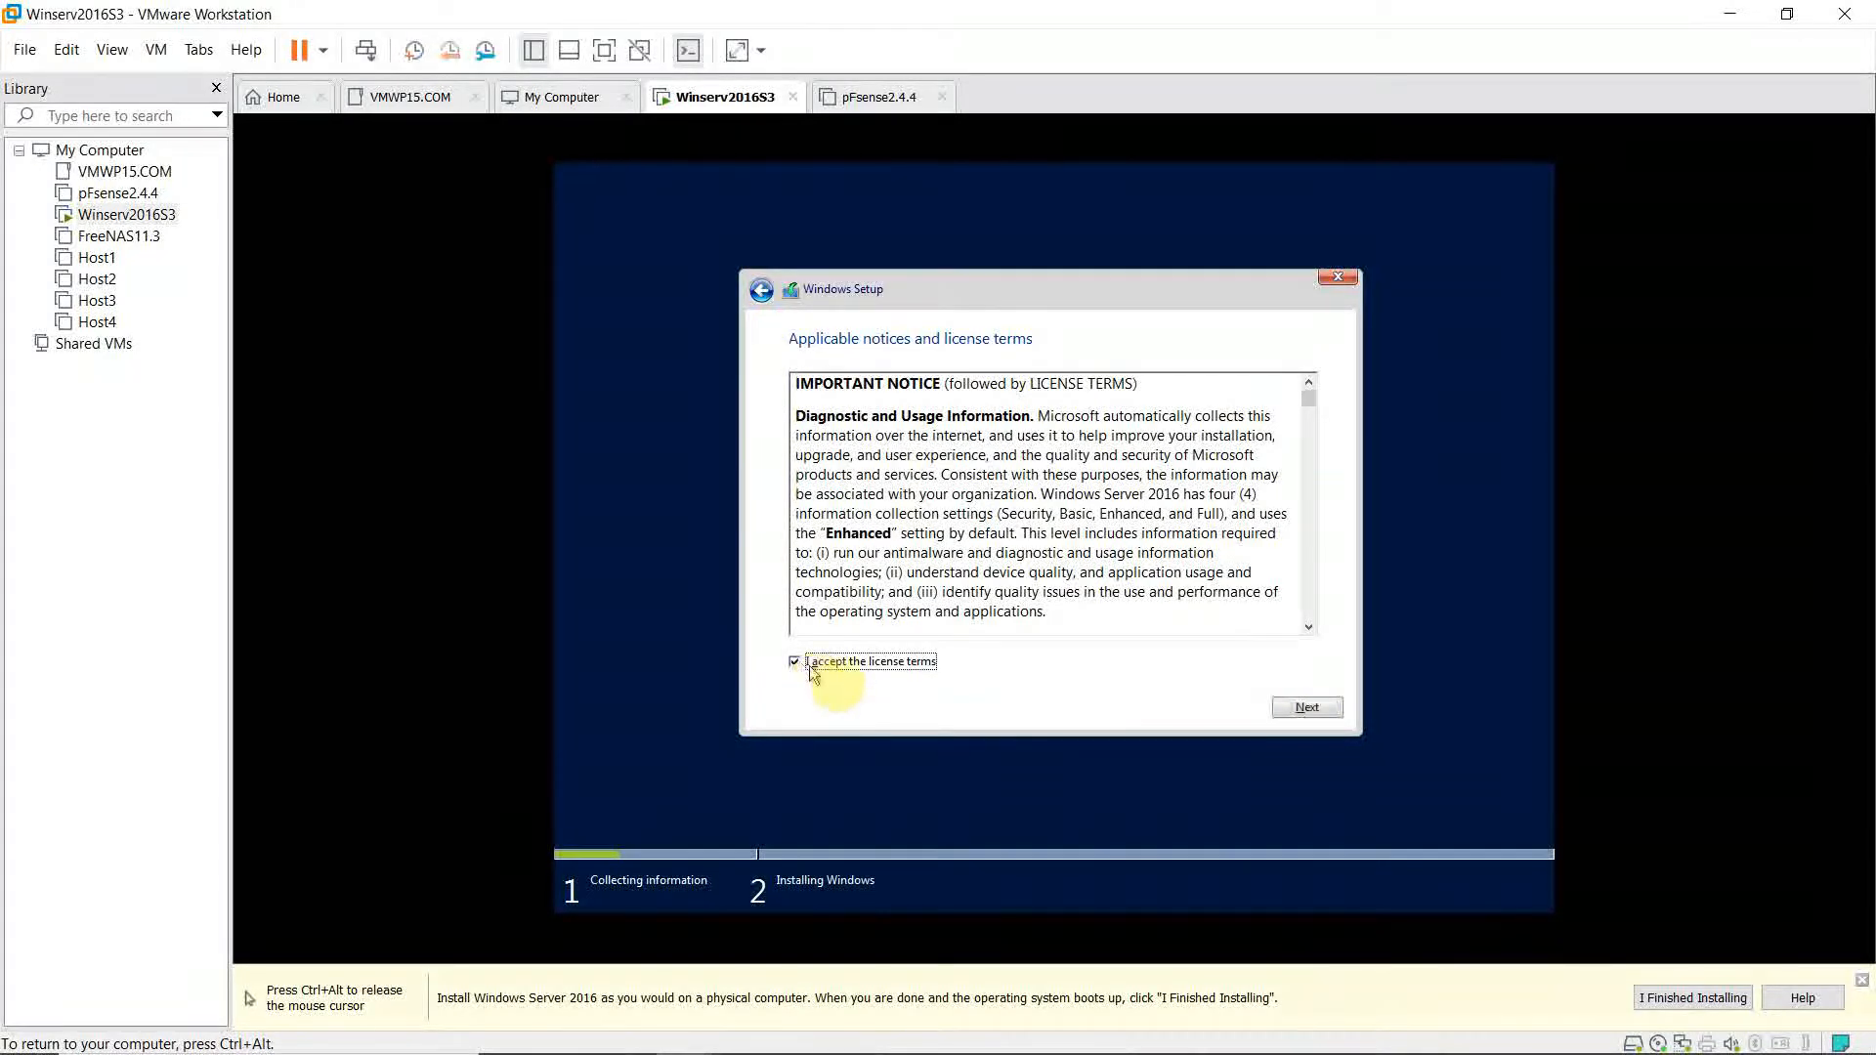
click(1308, 710)
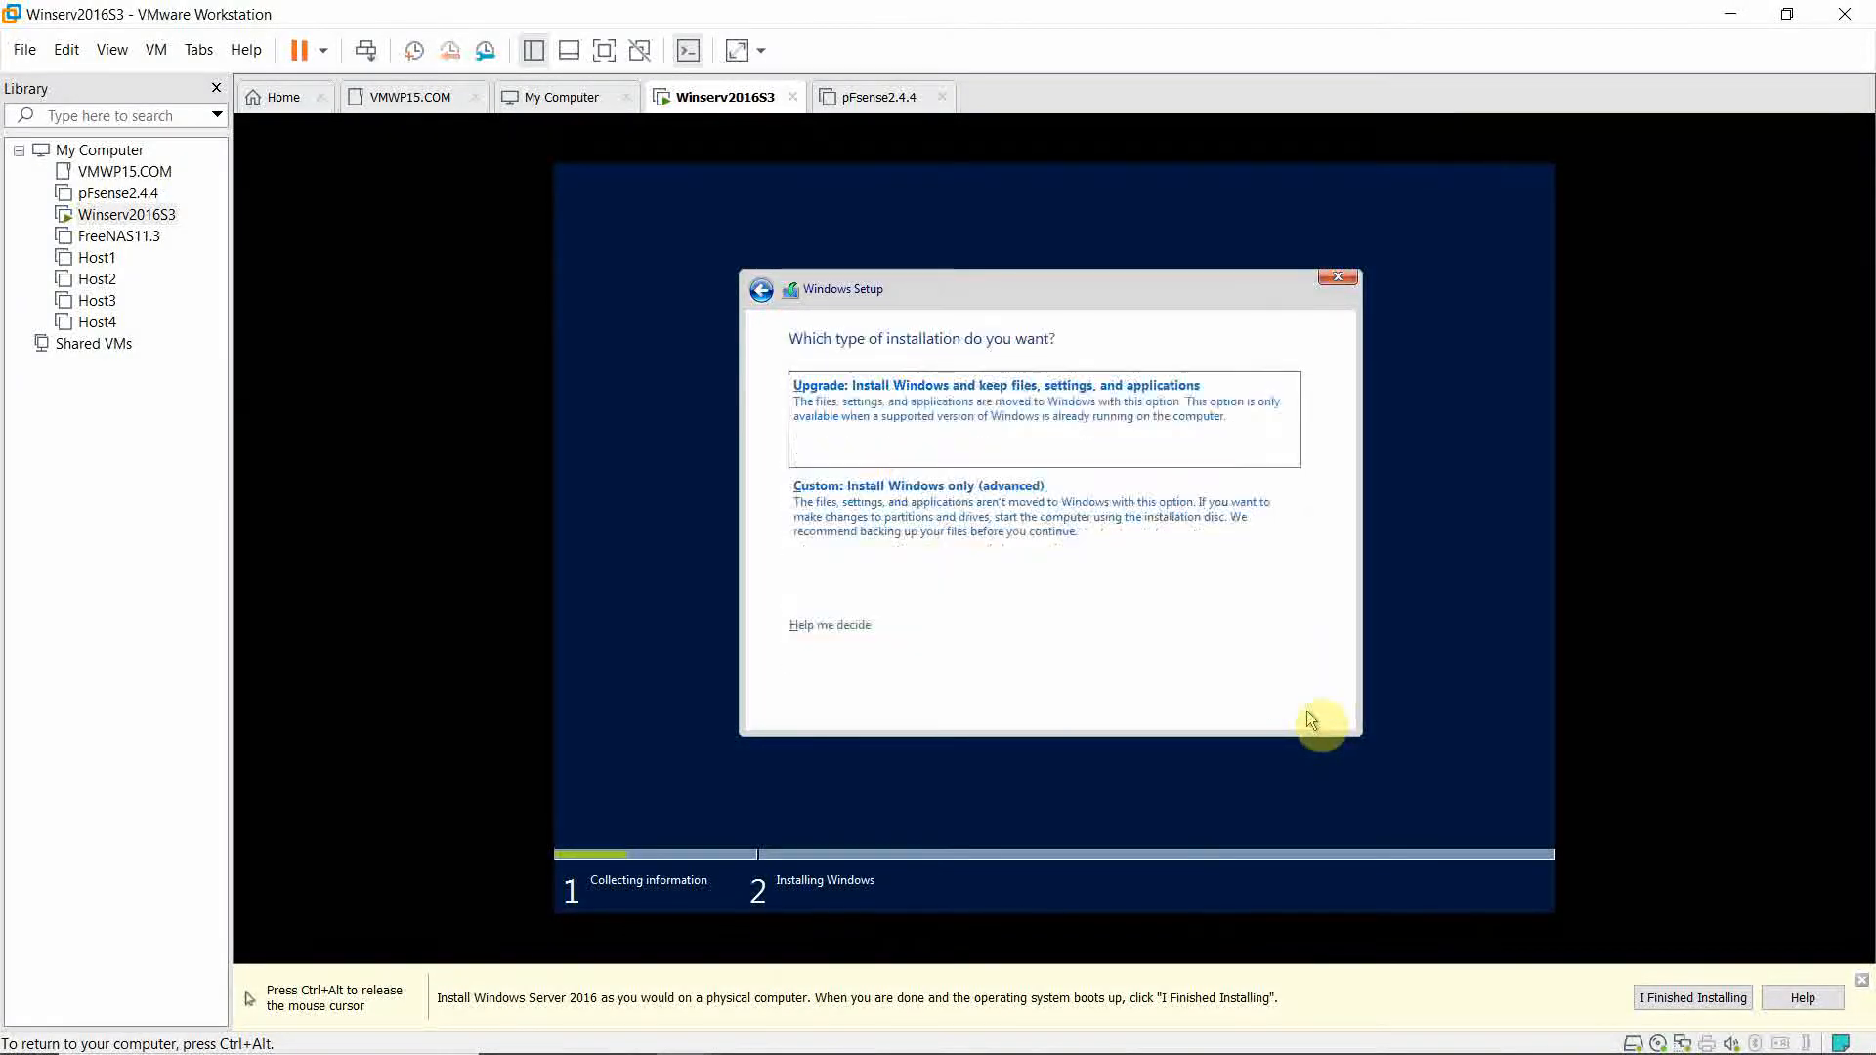
click(905, 542)
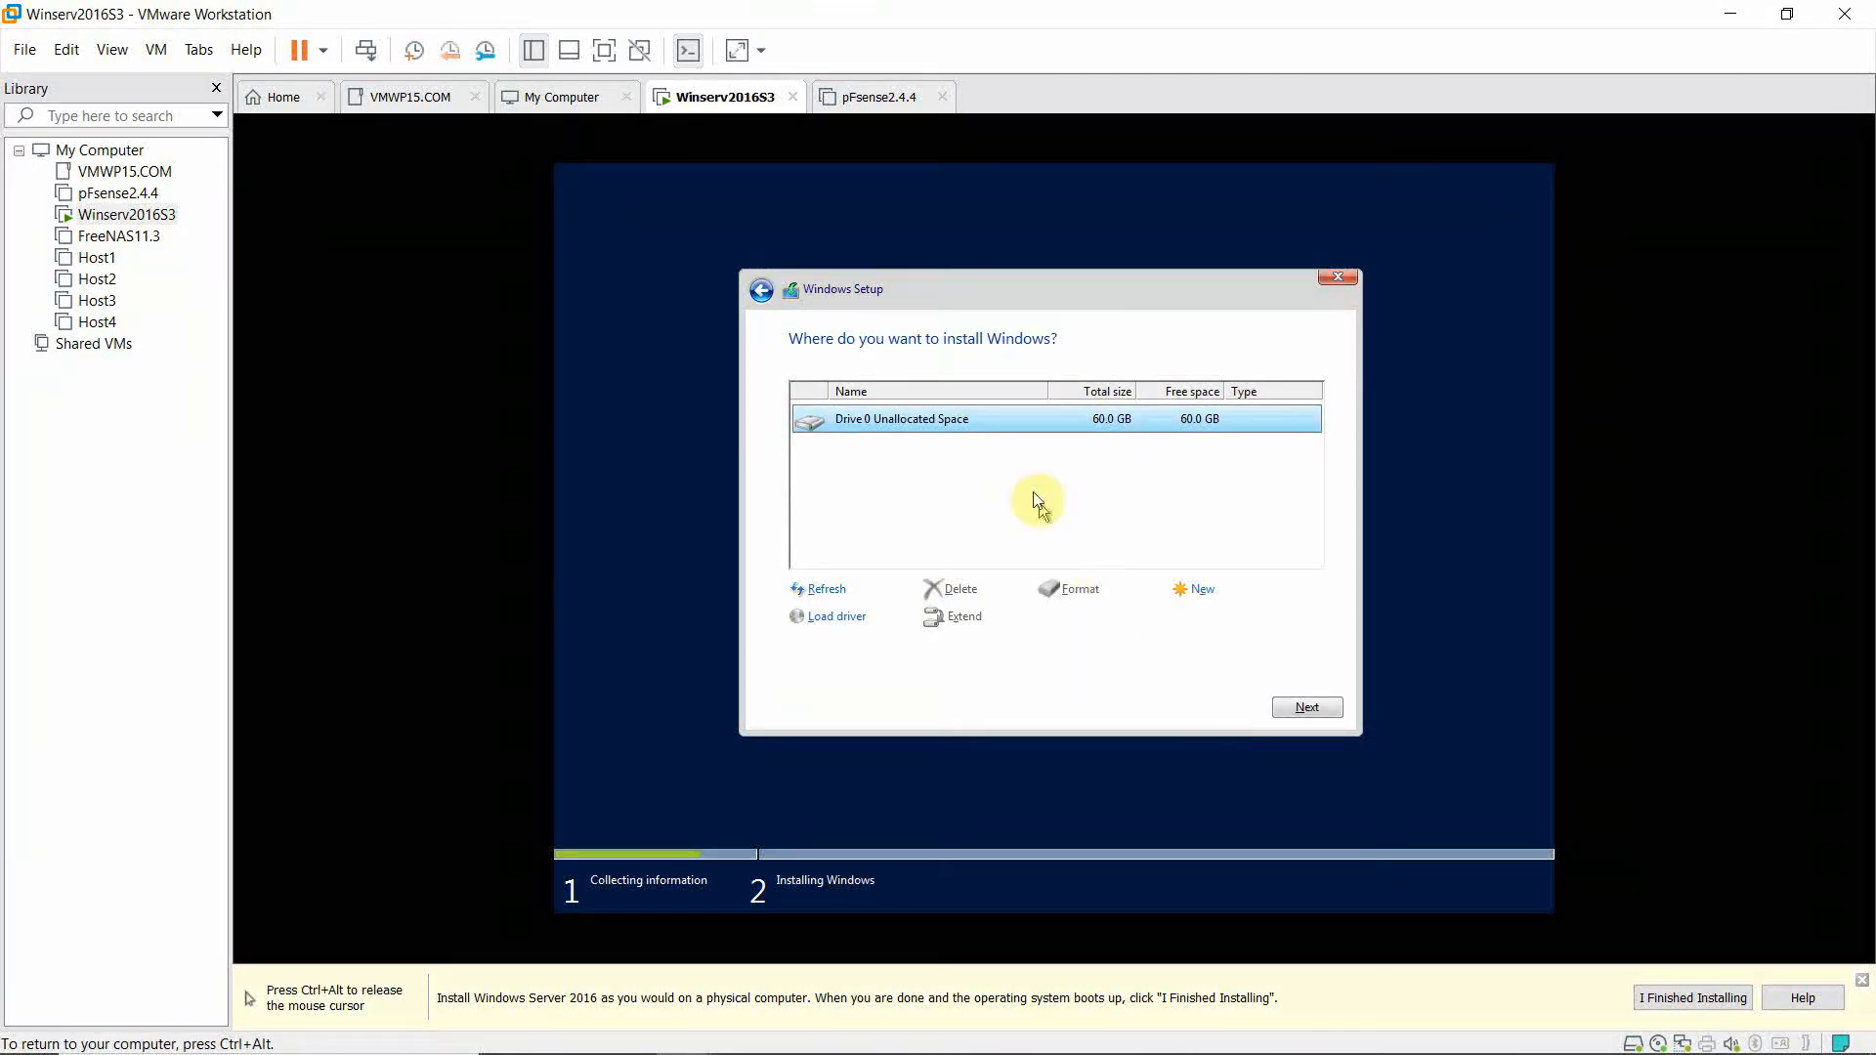
Install Windows on Drive 0's 60 GB unallocated space.
click(1329, 721)
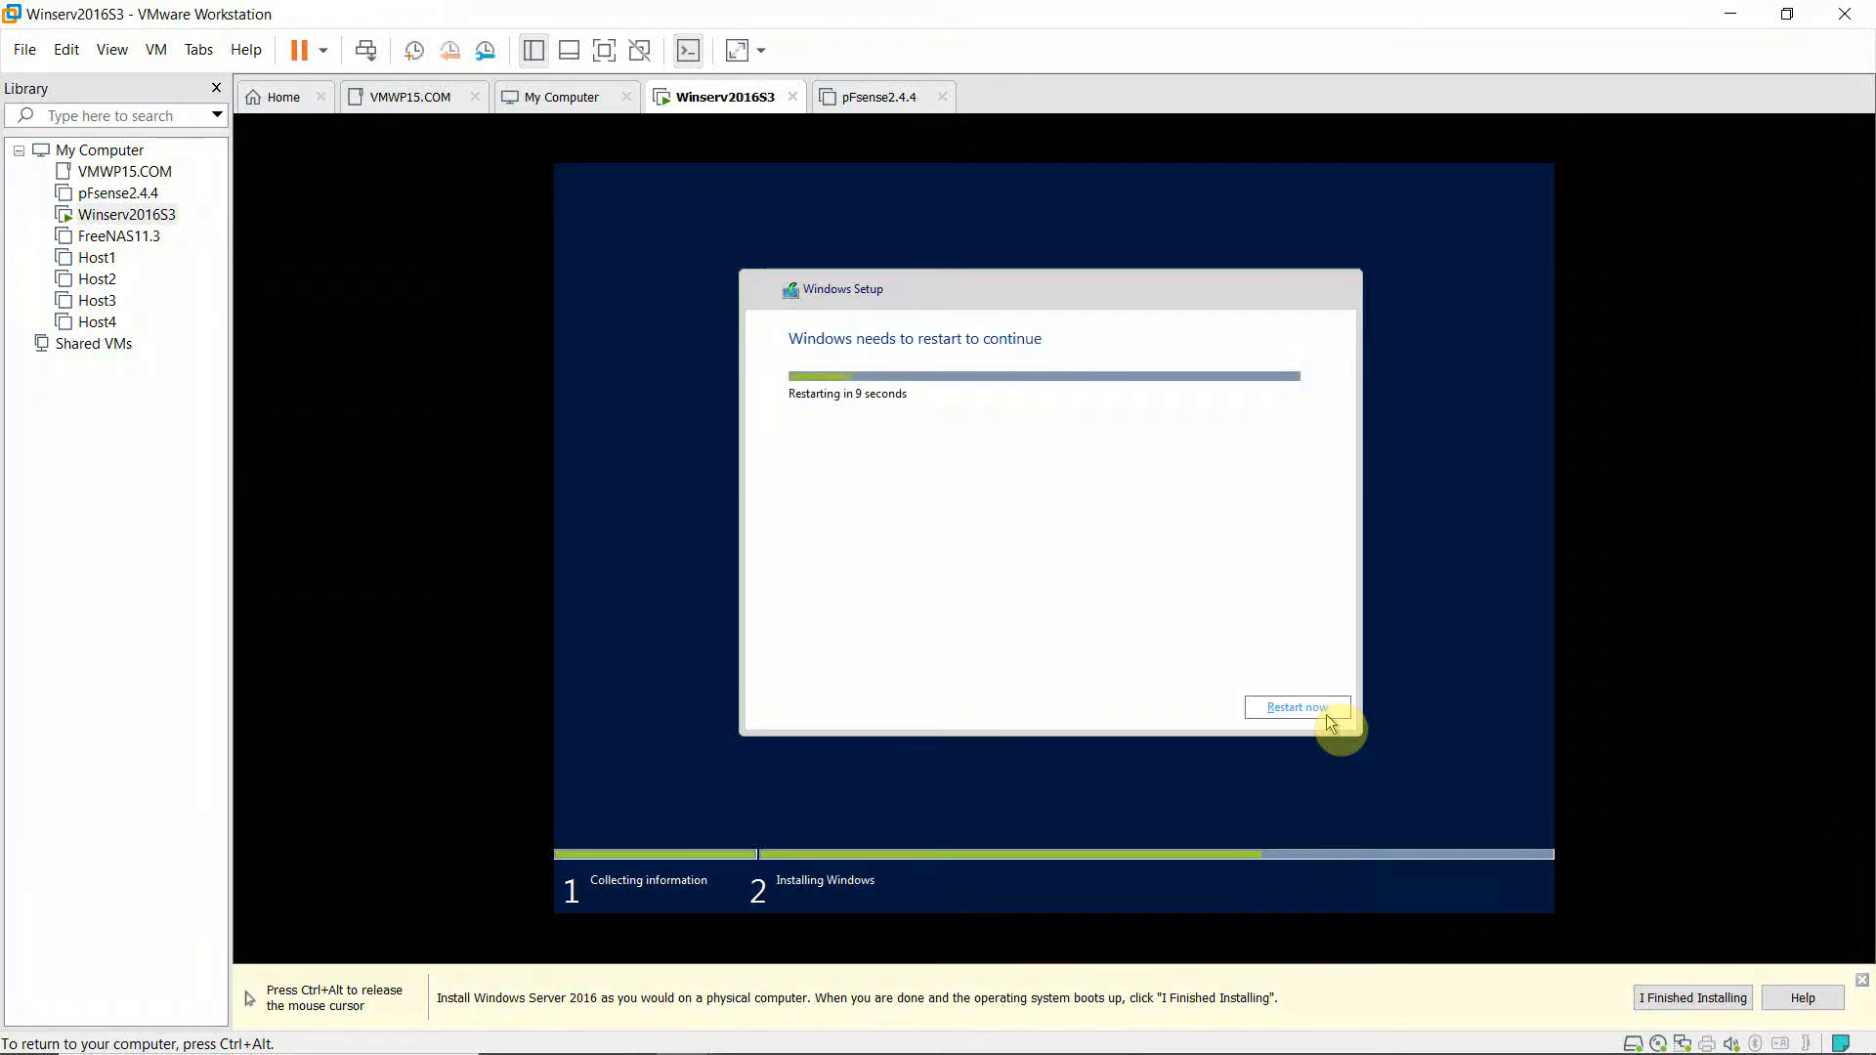
Restart the VM now to continue setup.
click(1297, 708)
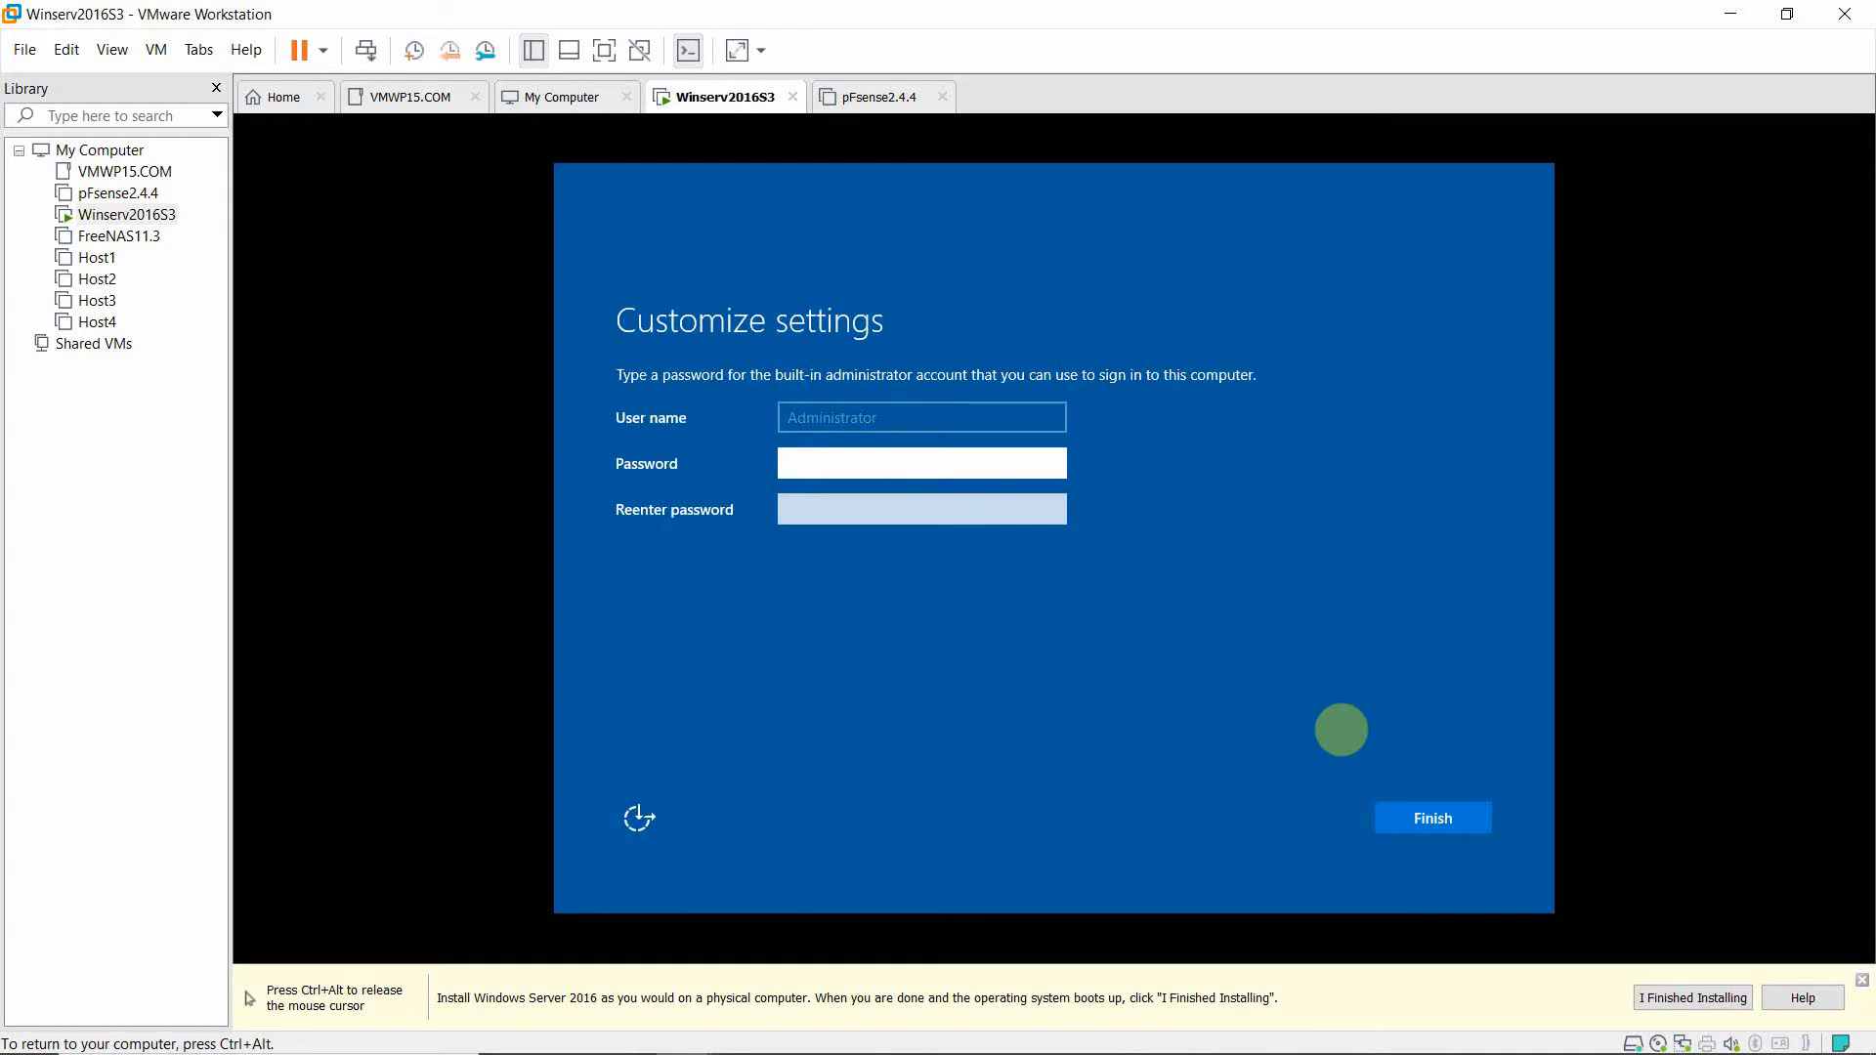
Enter and confirm the Administrator account password, then finish setup.
text(Password)
key(Tab)
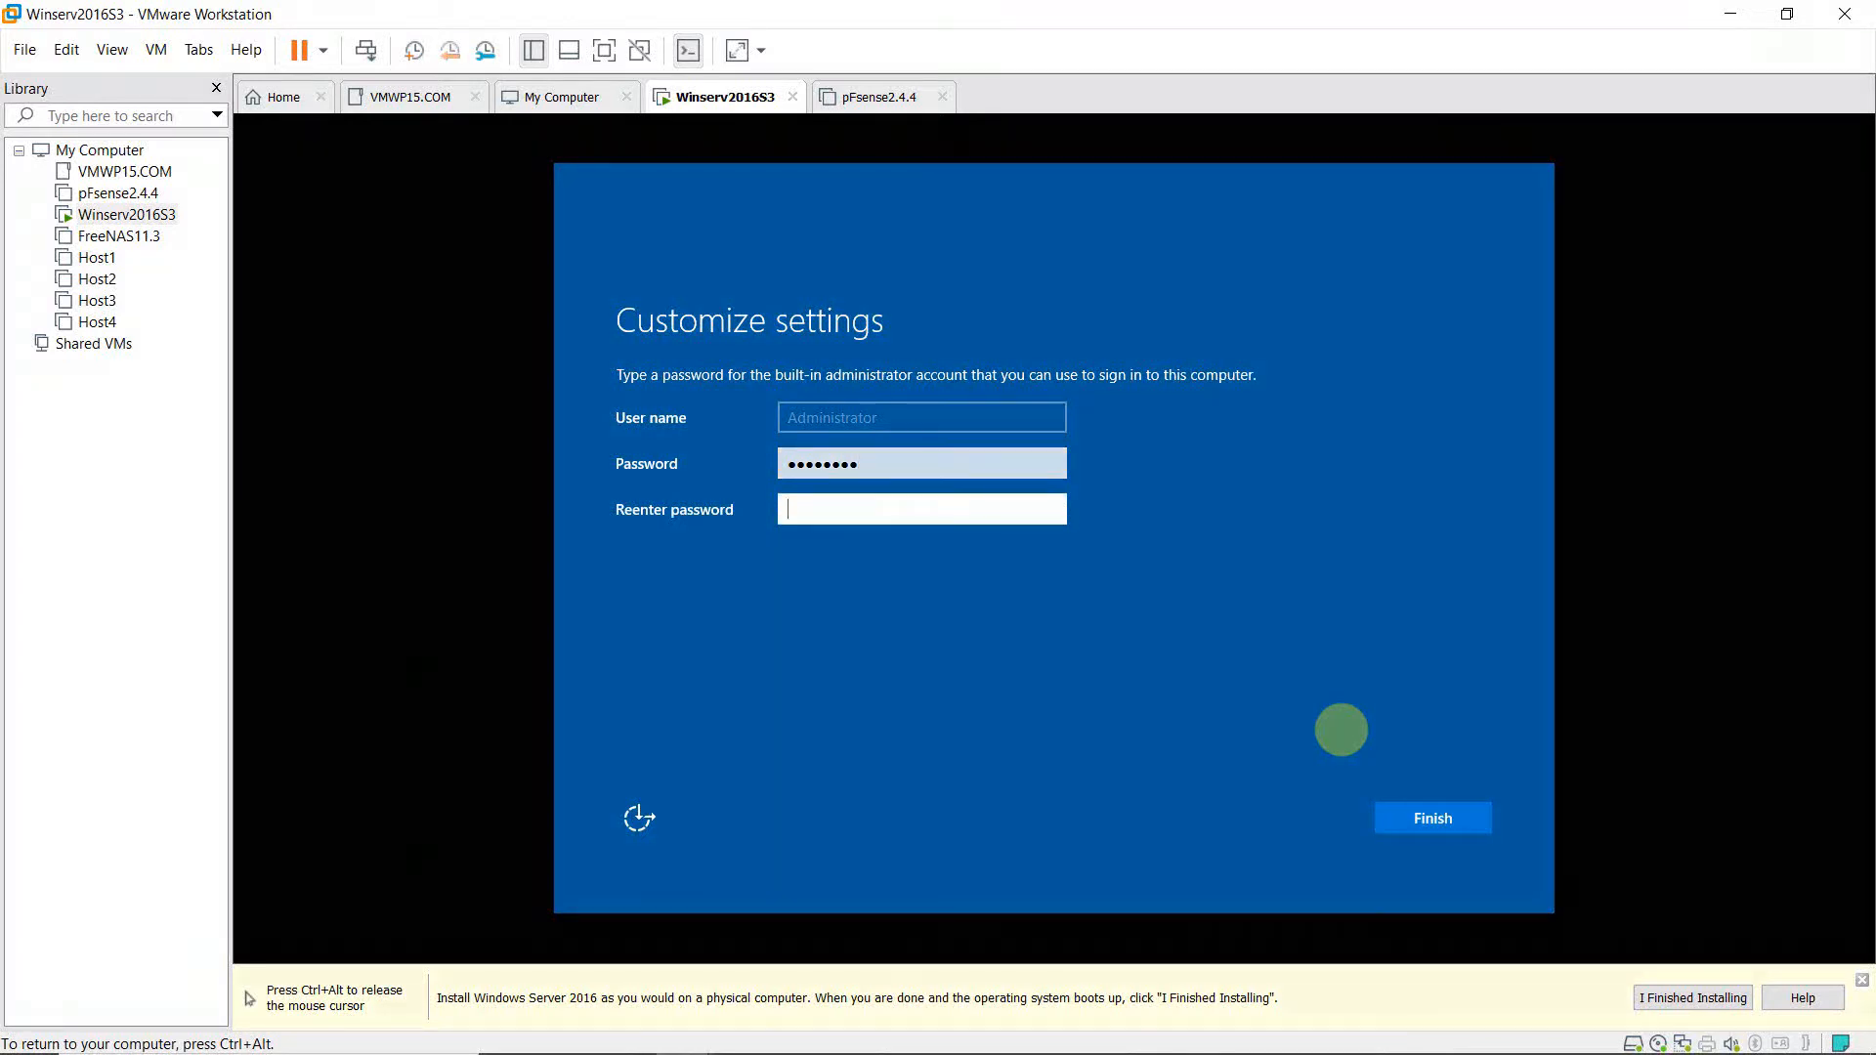
text(P@ssw0rd)
key(ctrl+alt)
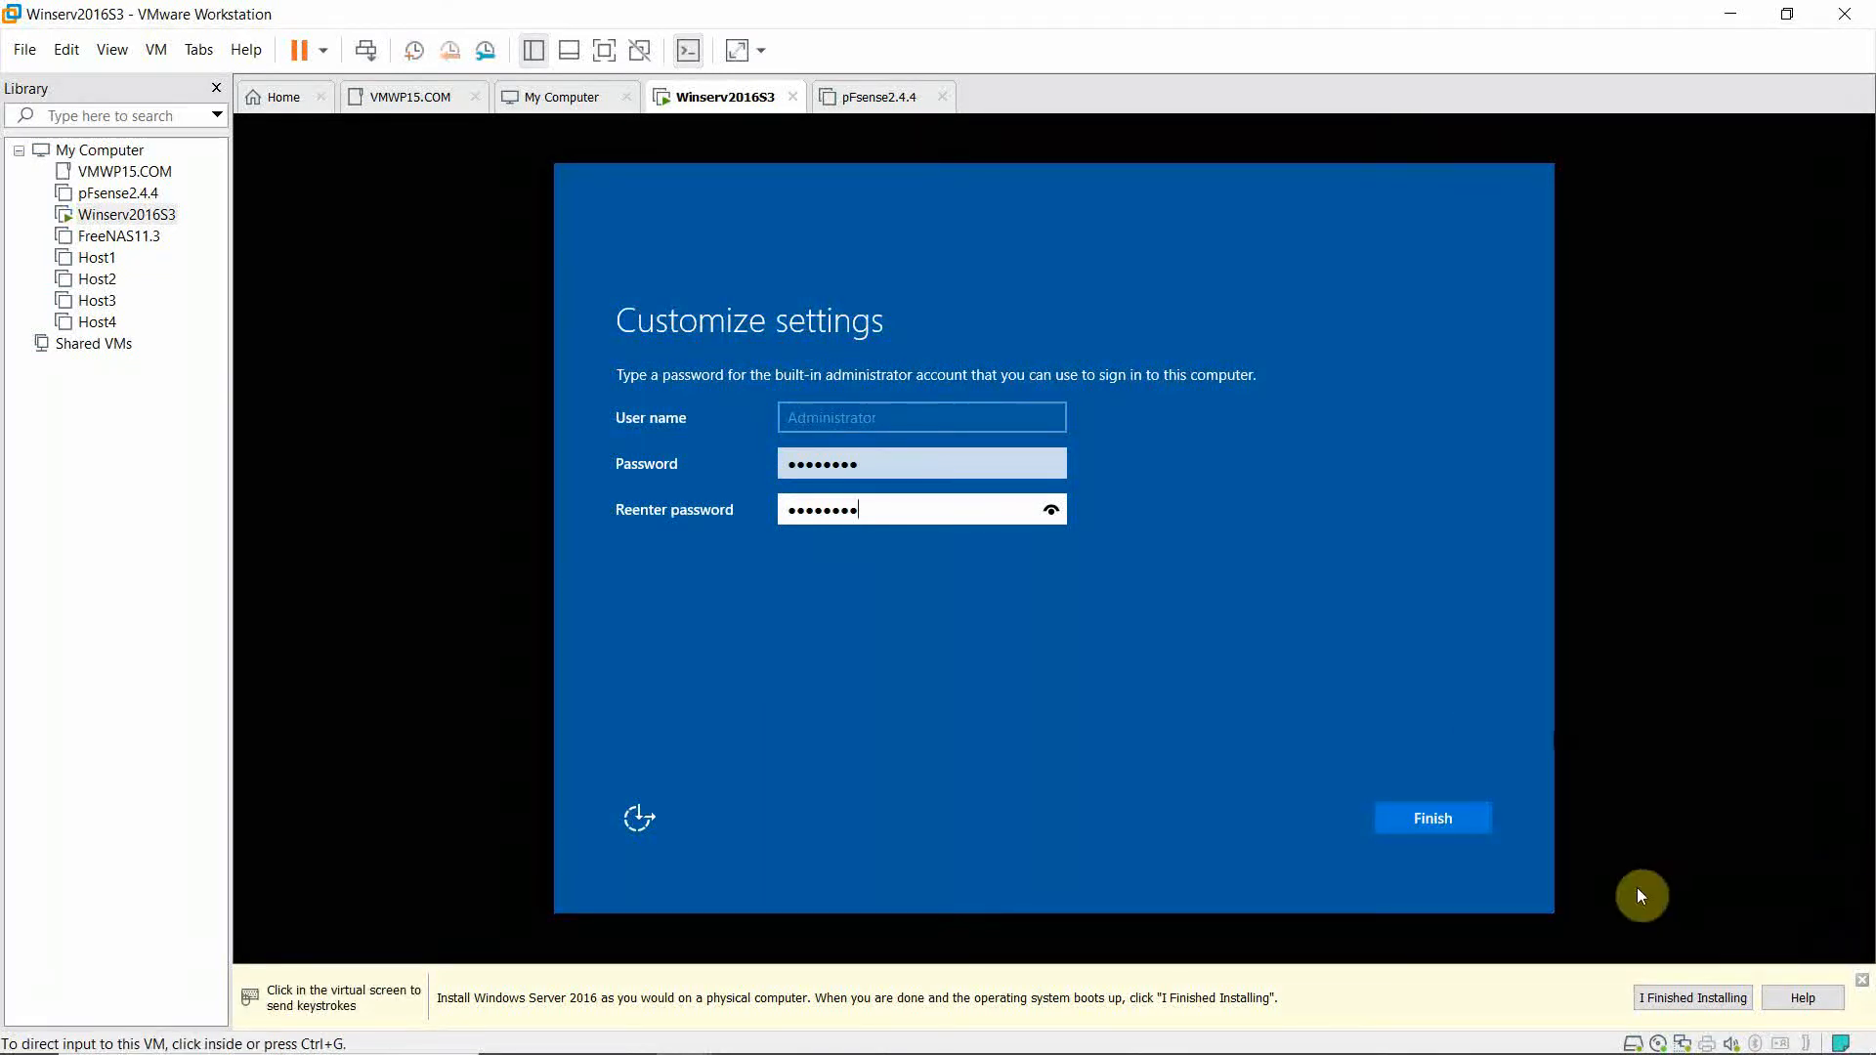
click(1452, 827)
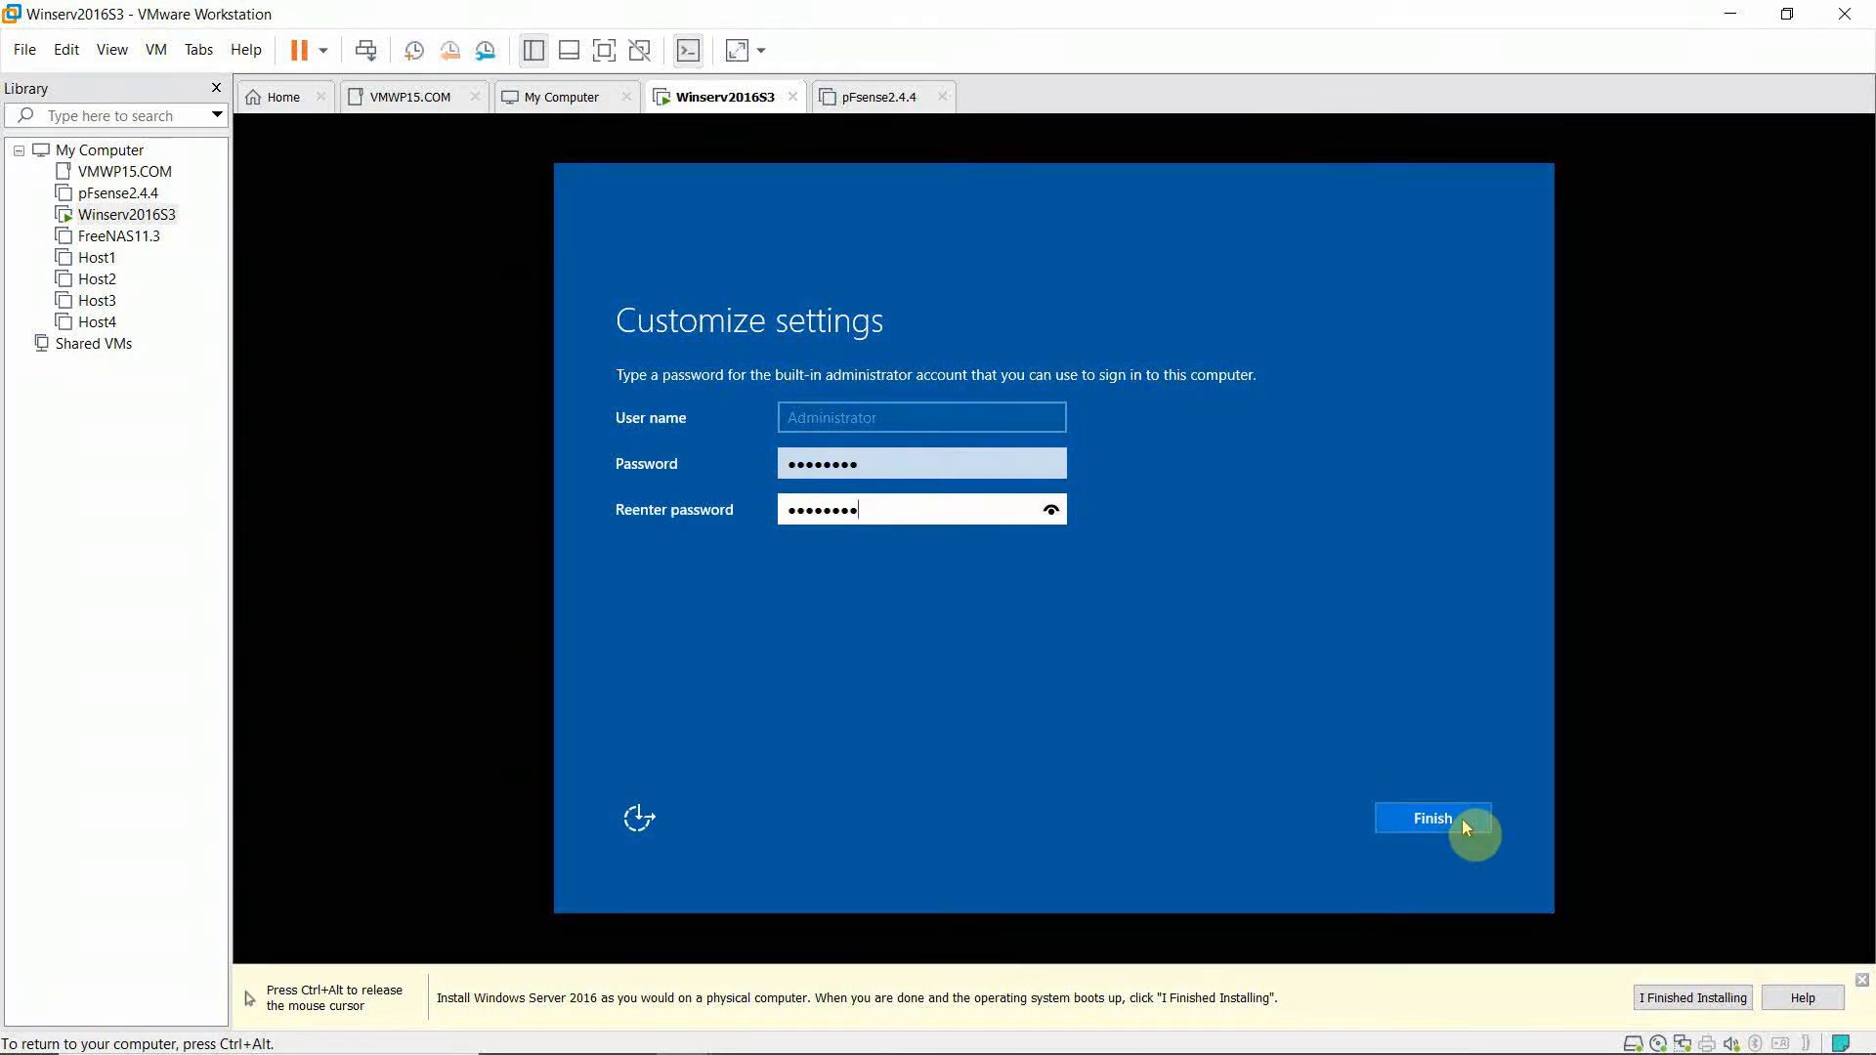
click(1431, 818)
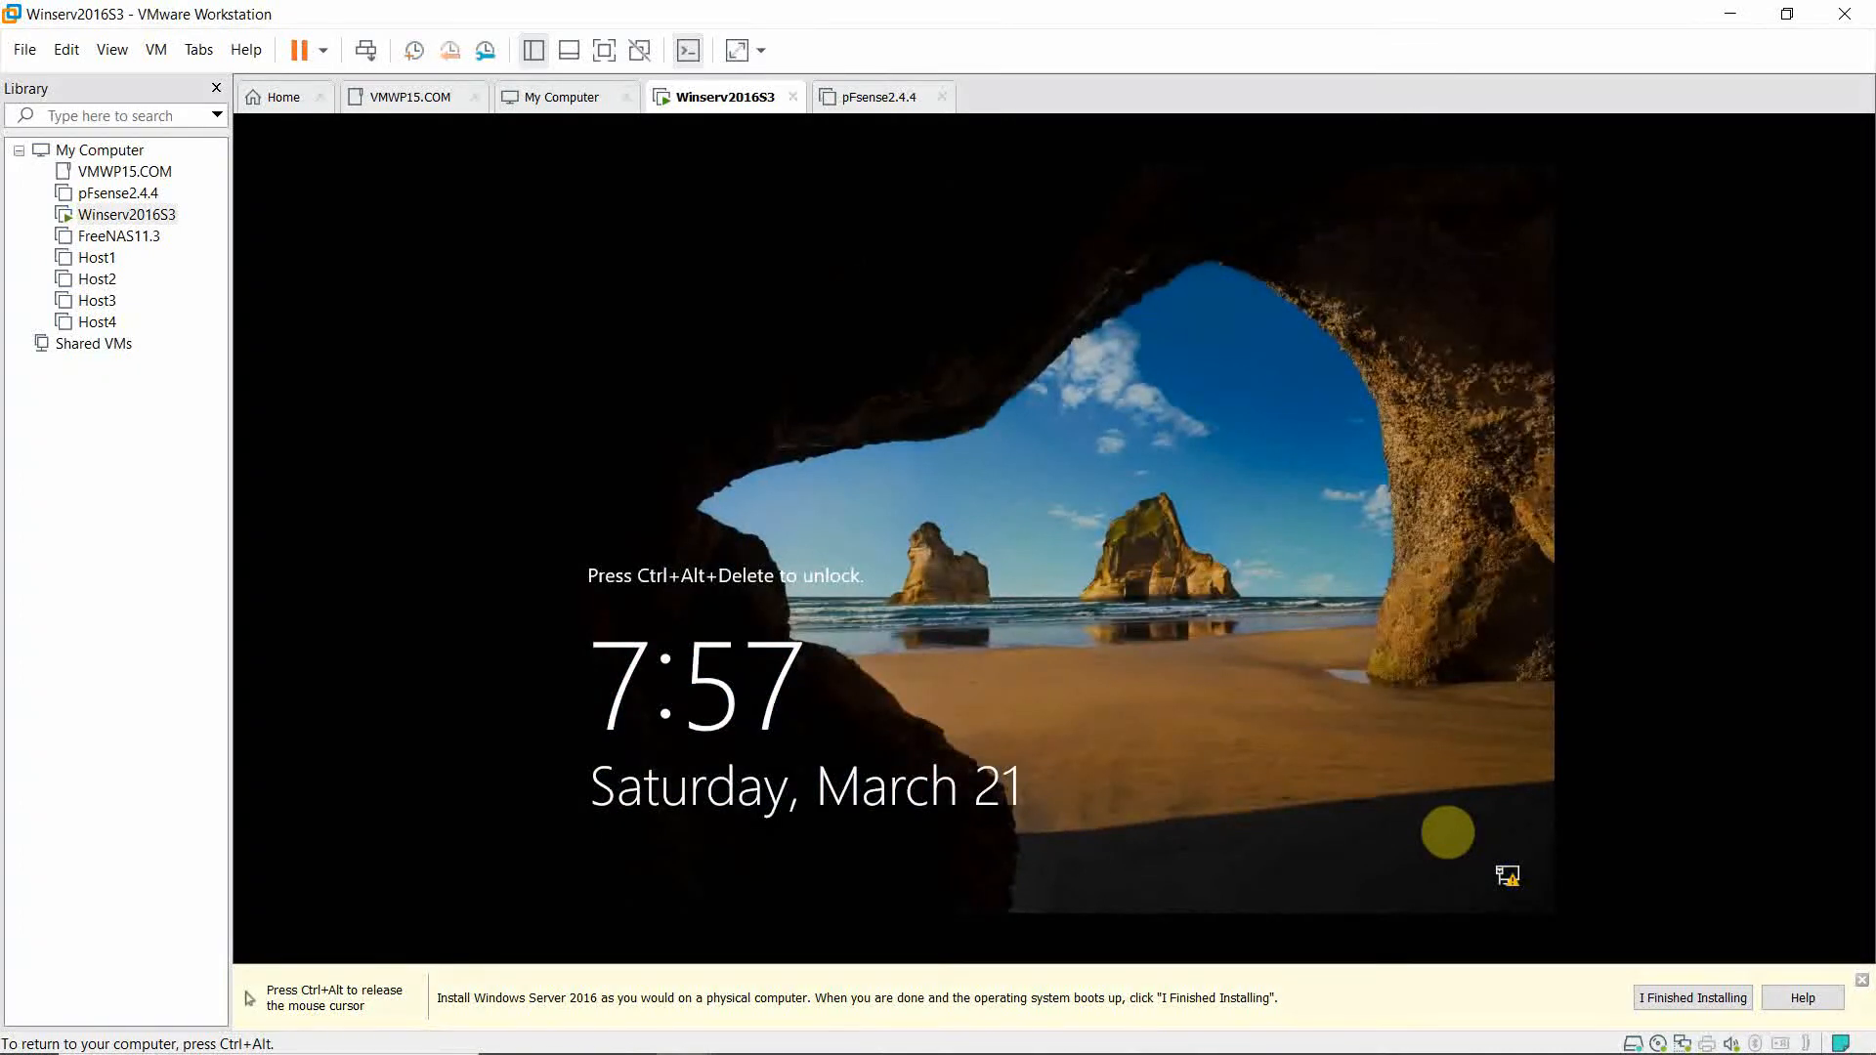
Send Ctrl+Alt+Del from the VM menu and sign in as Administrator with the account password.
key(ctrl+alt)
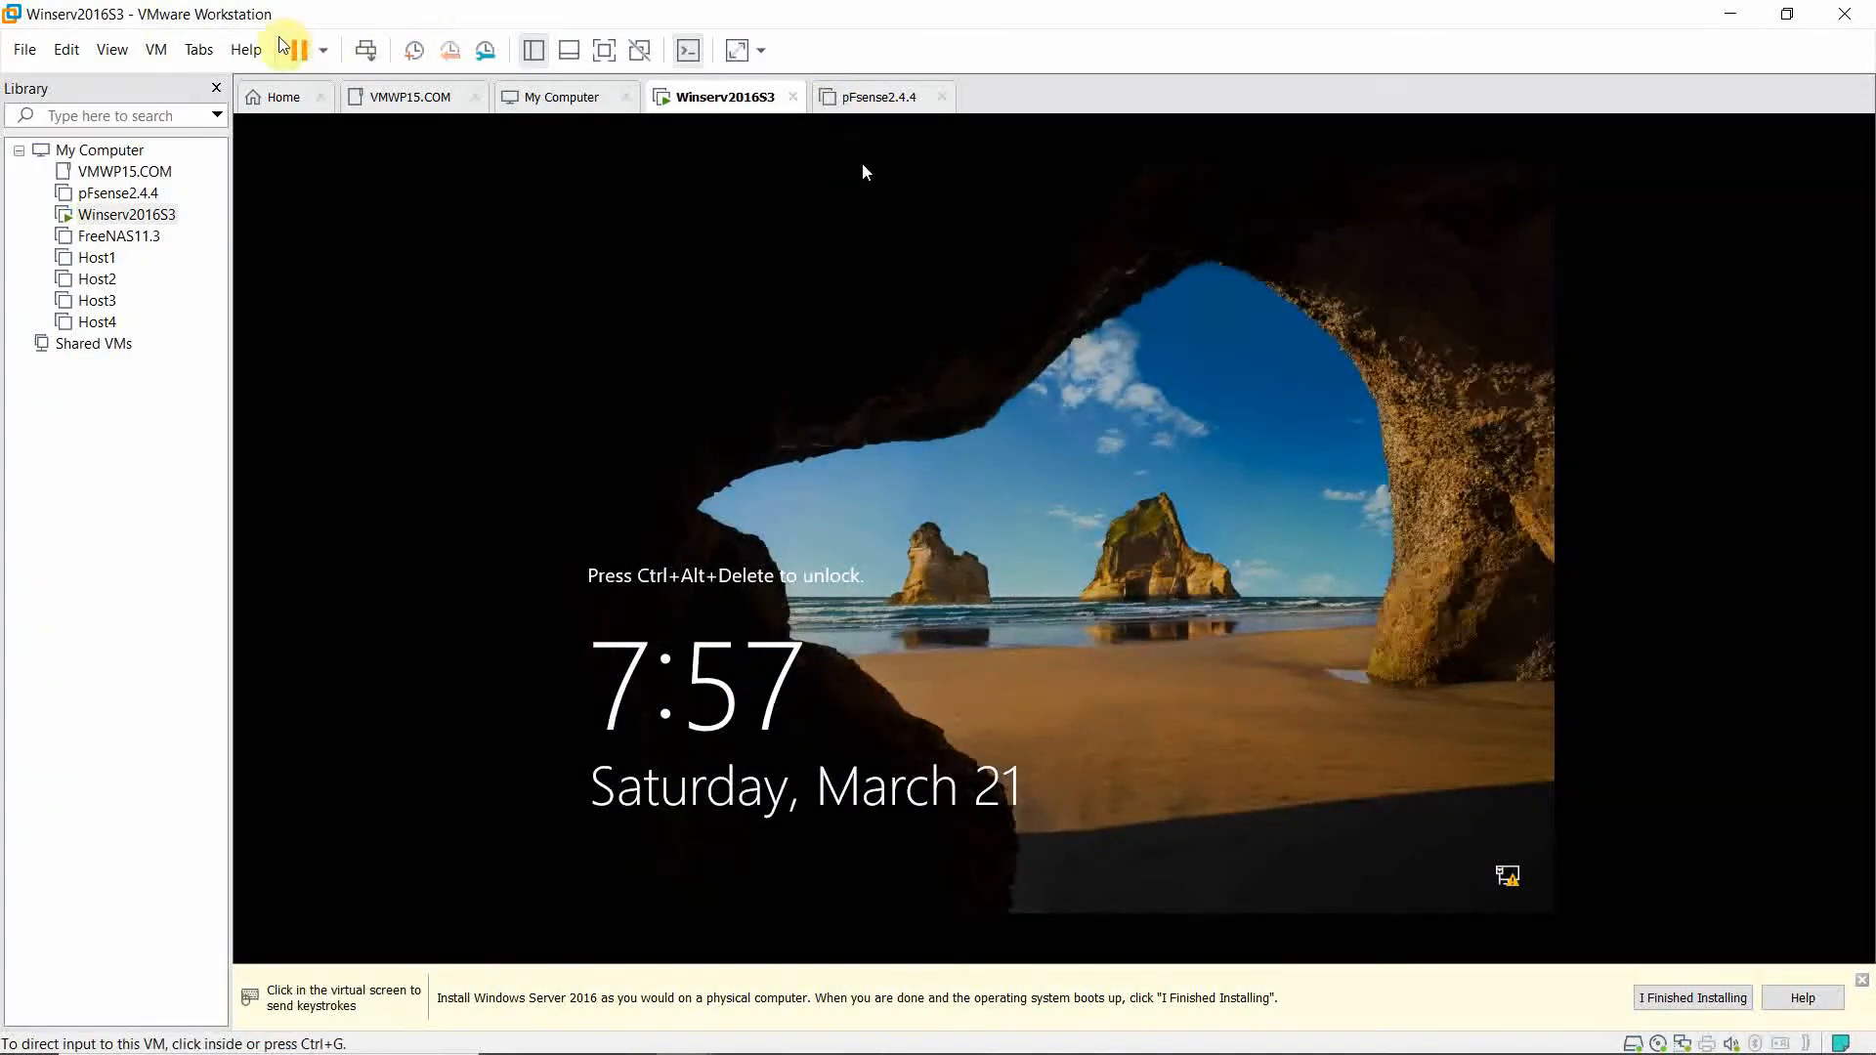
click(160, 50)
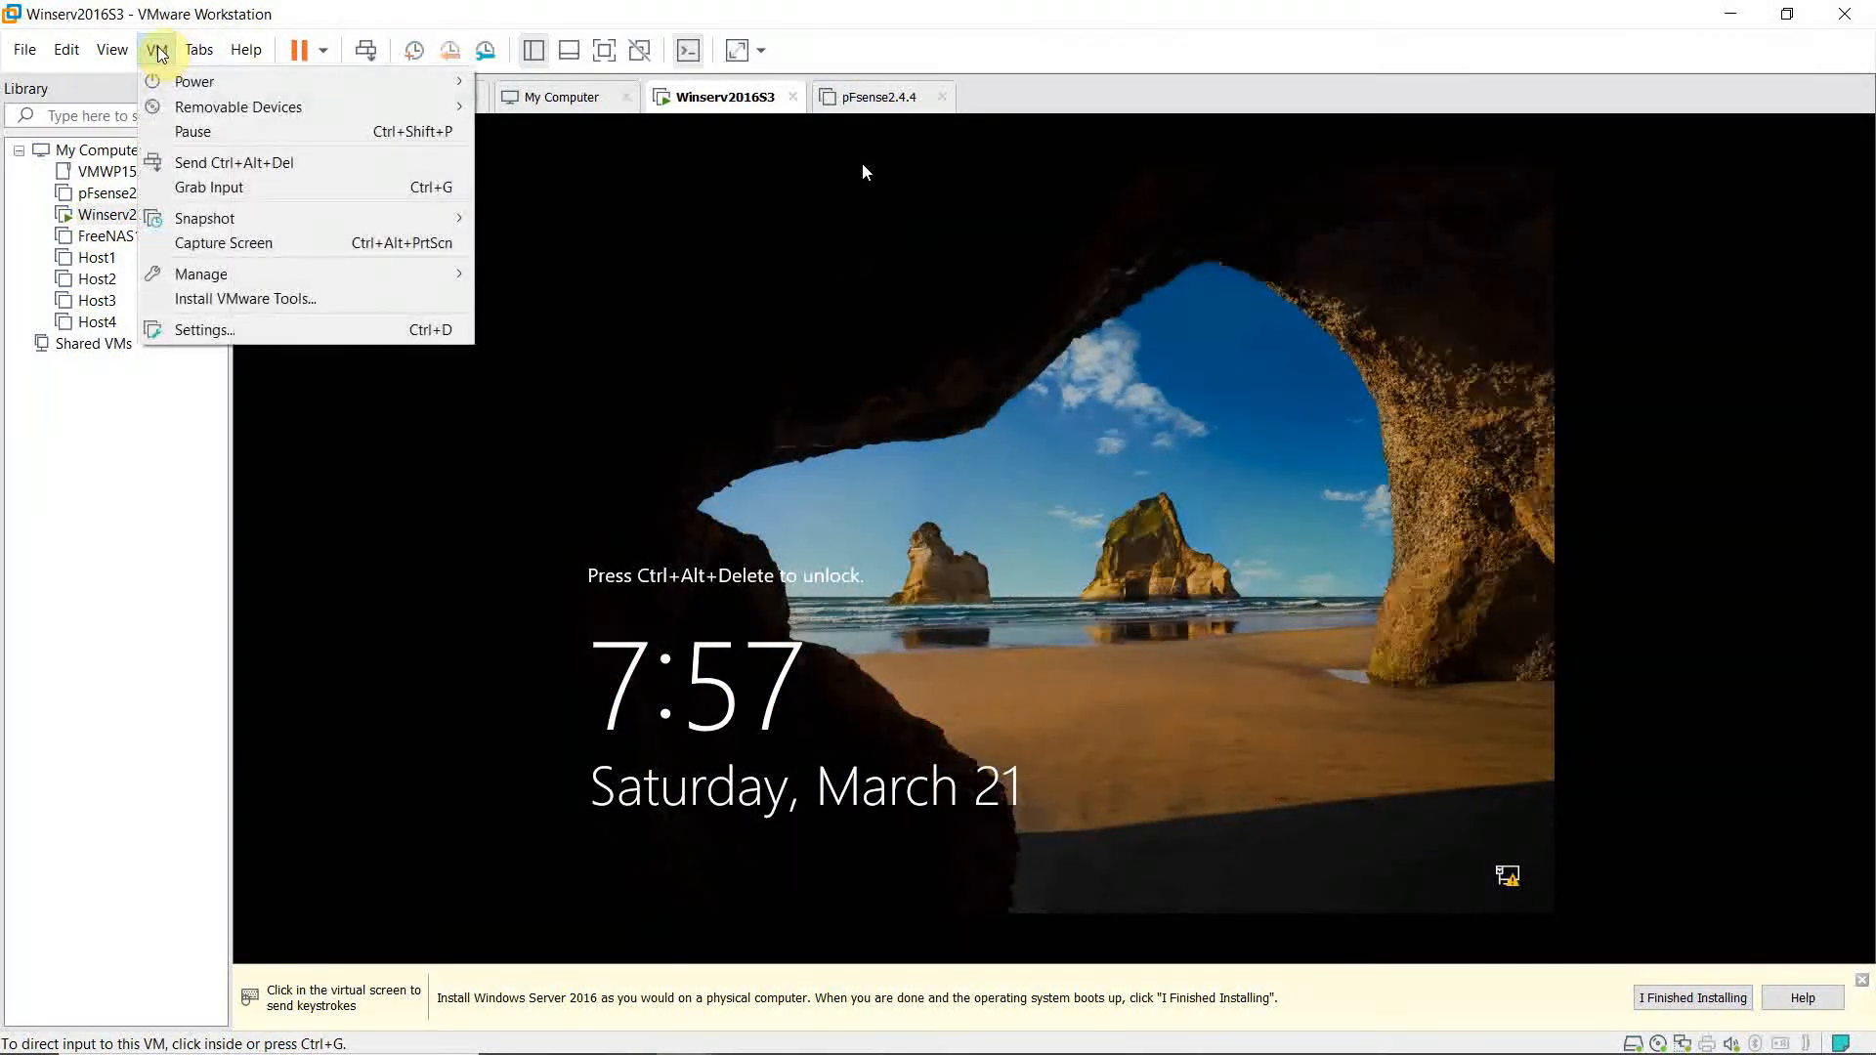
click(242, 166)
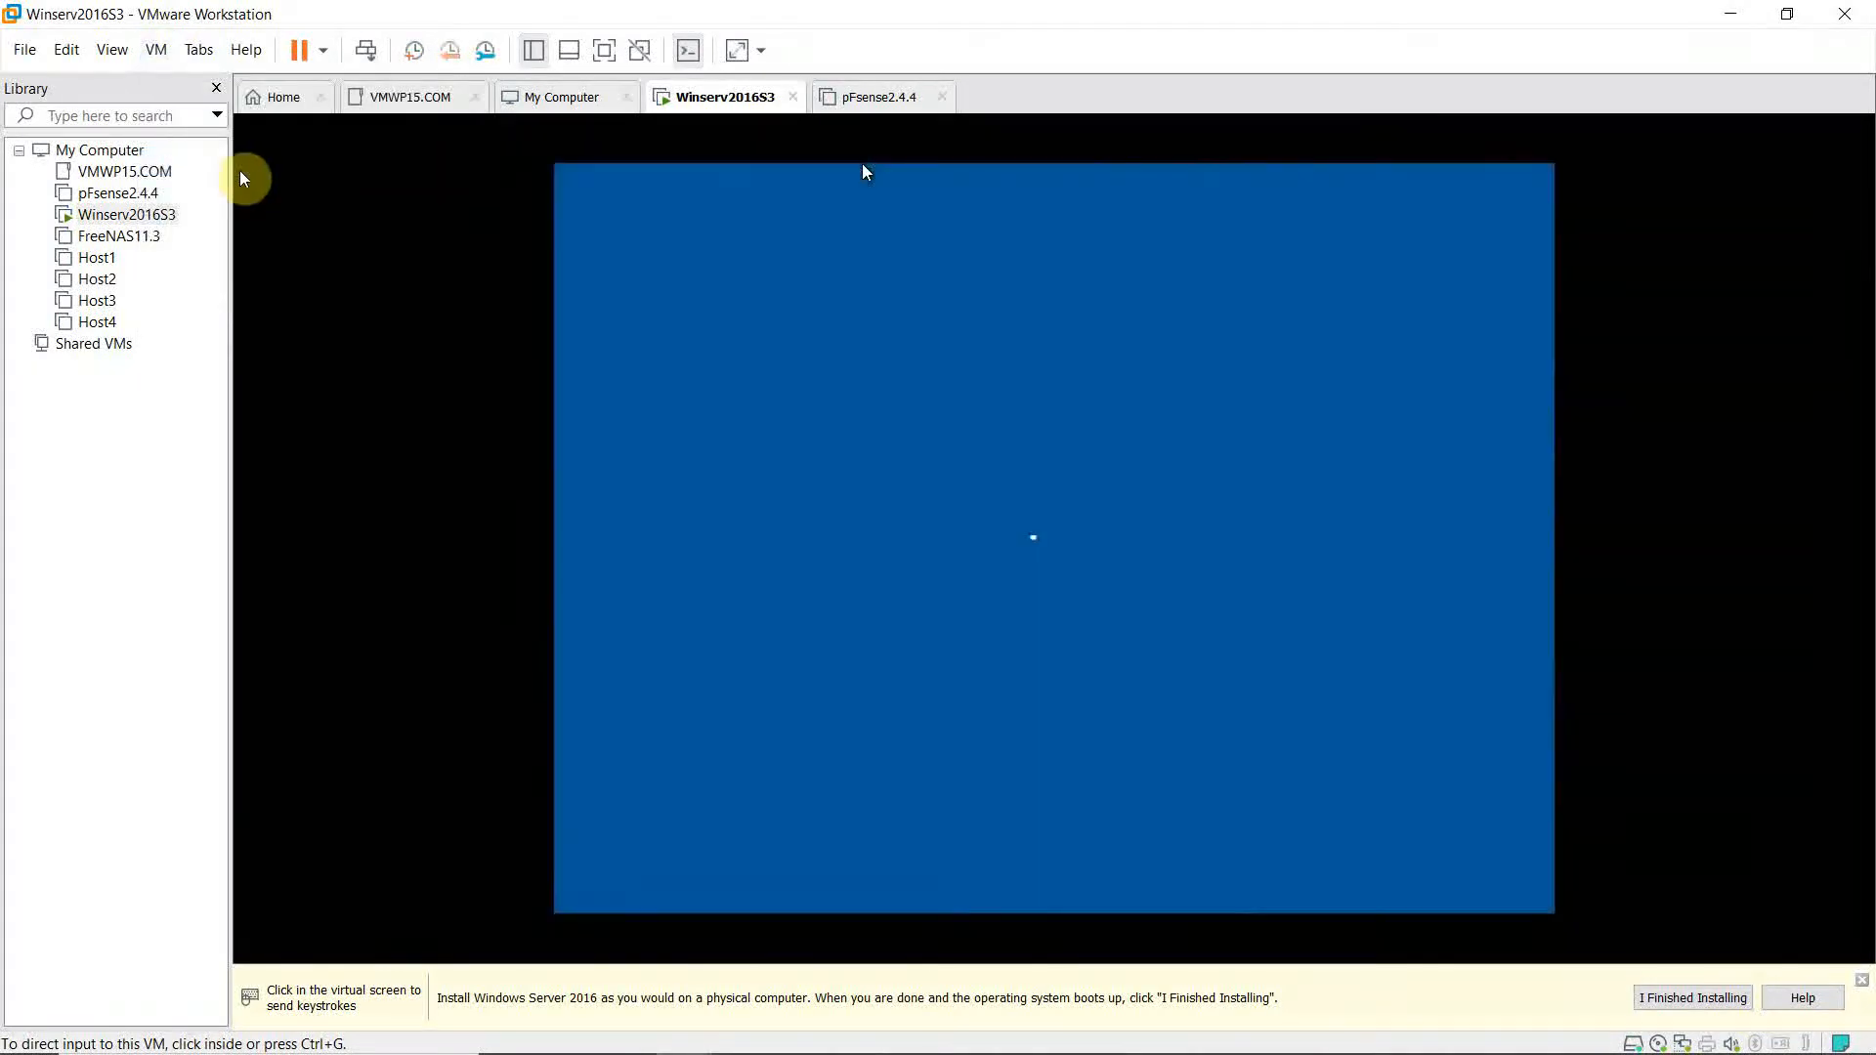
click(574, 429)
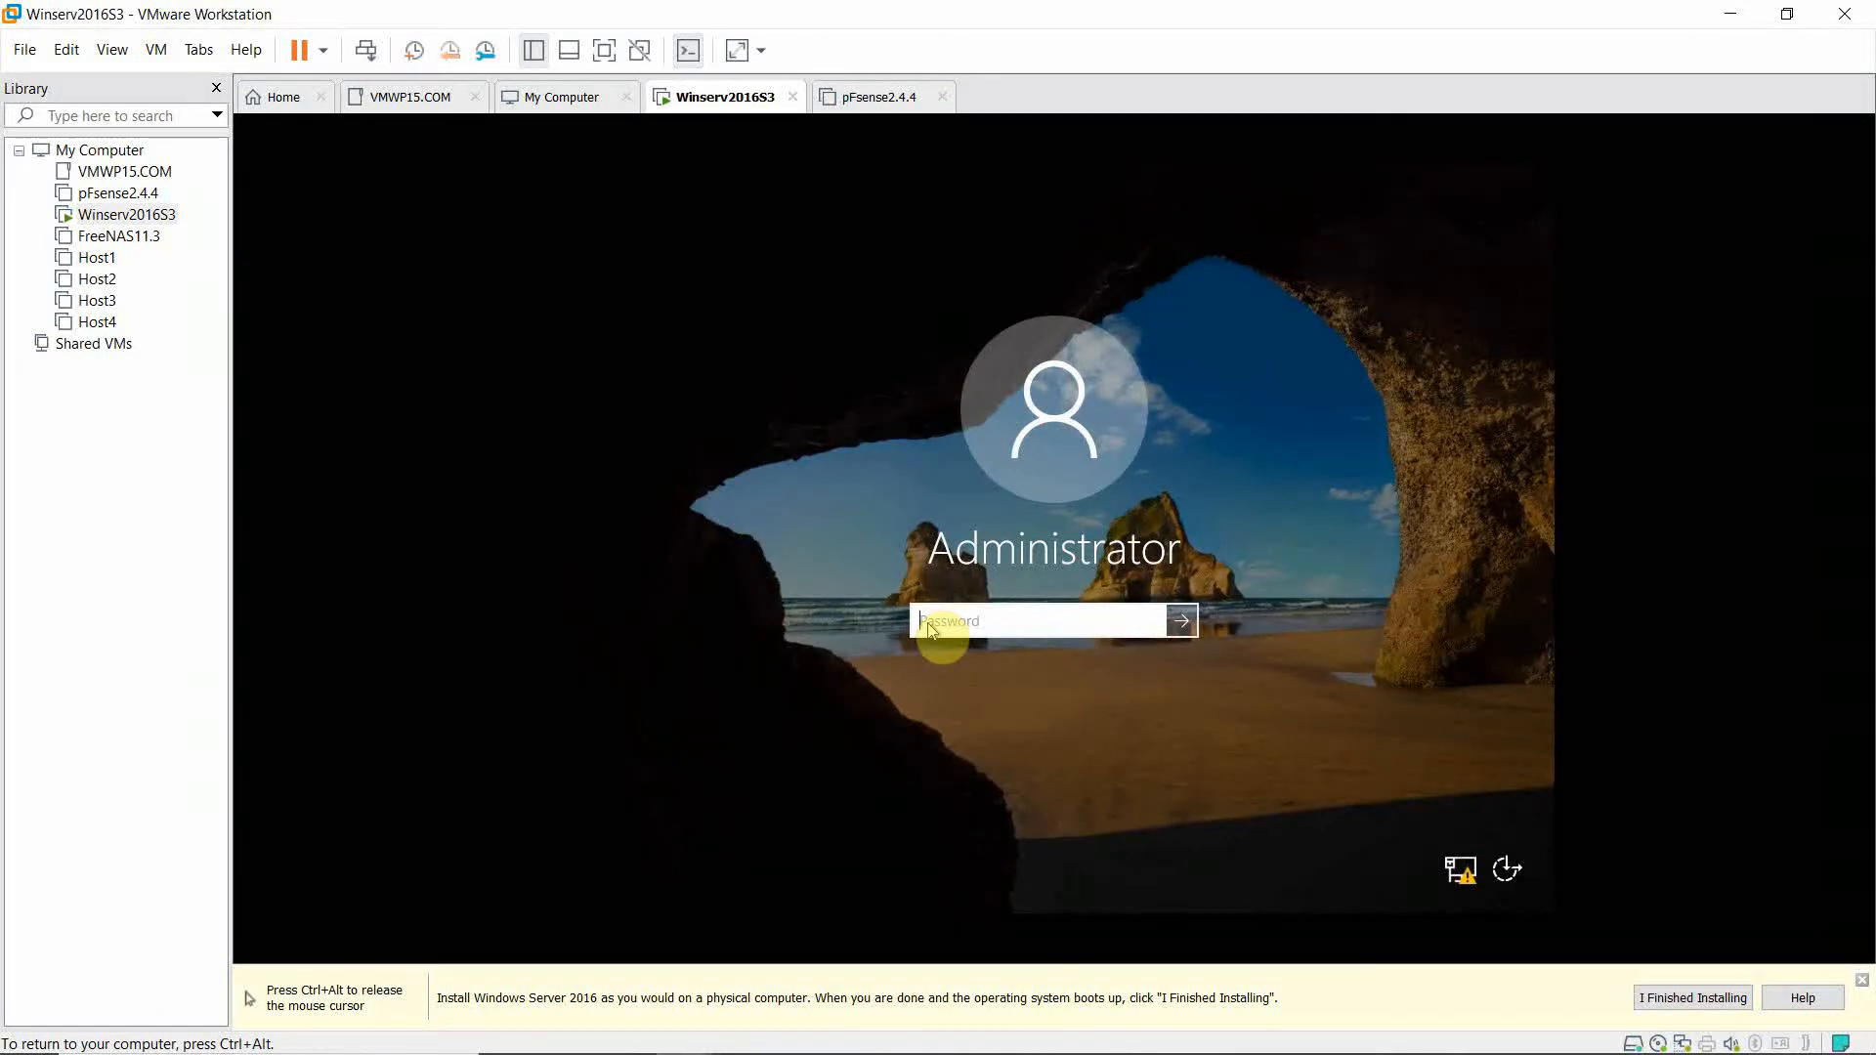
text(Pa$$w0rd)
key(Return)
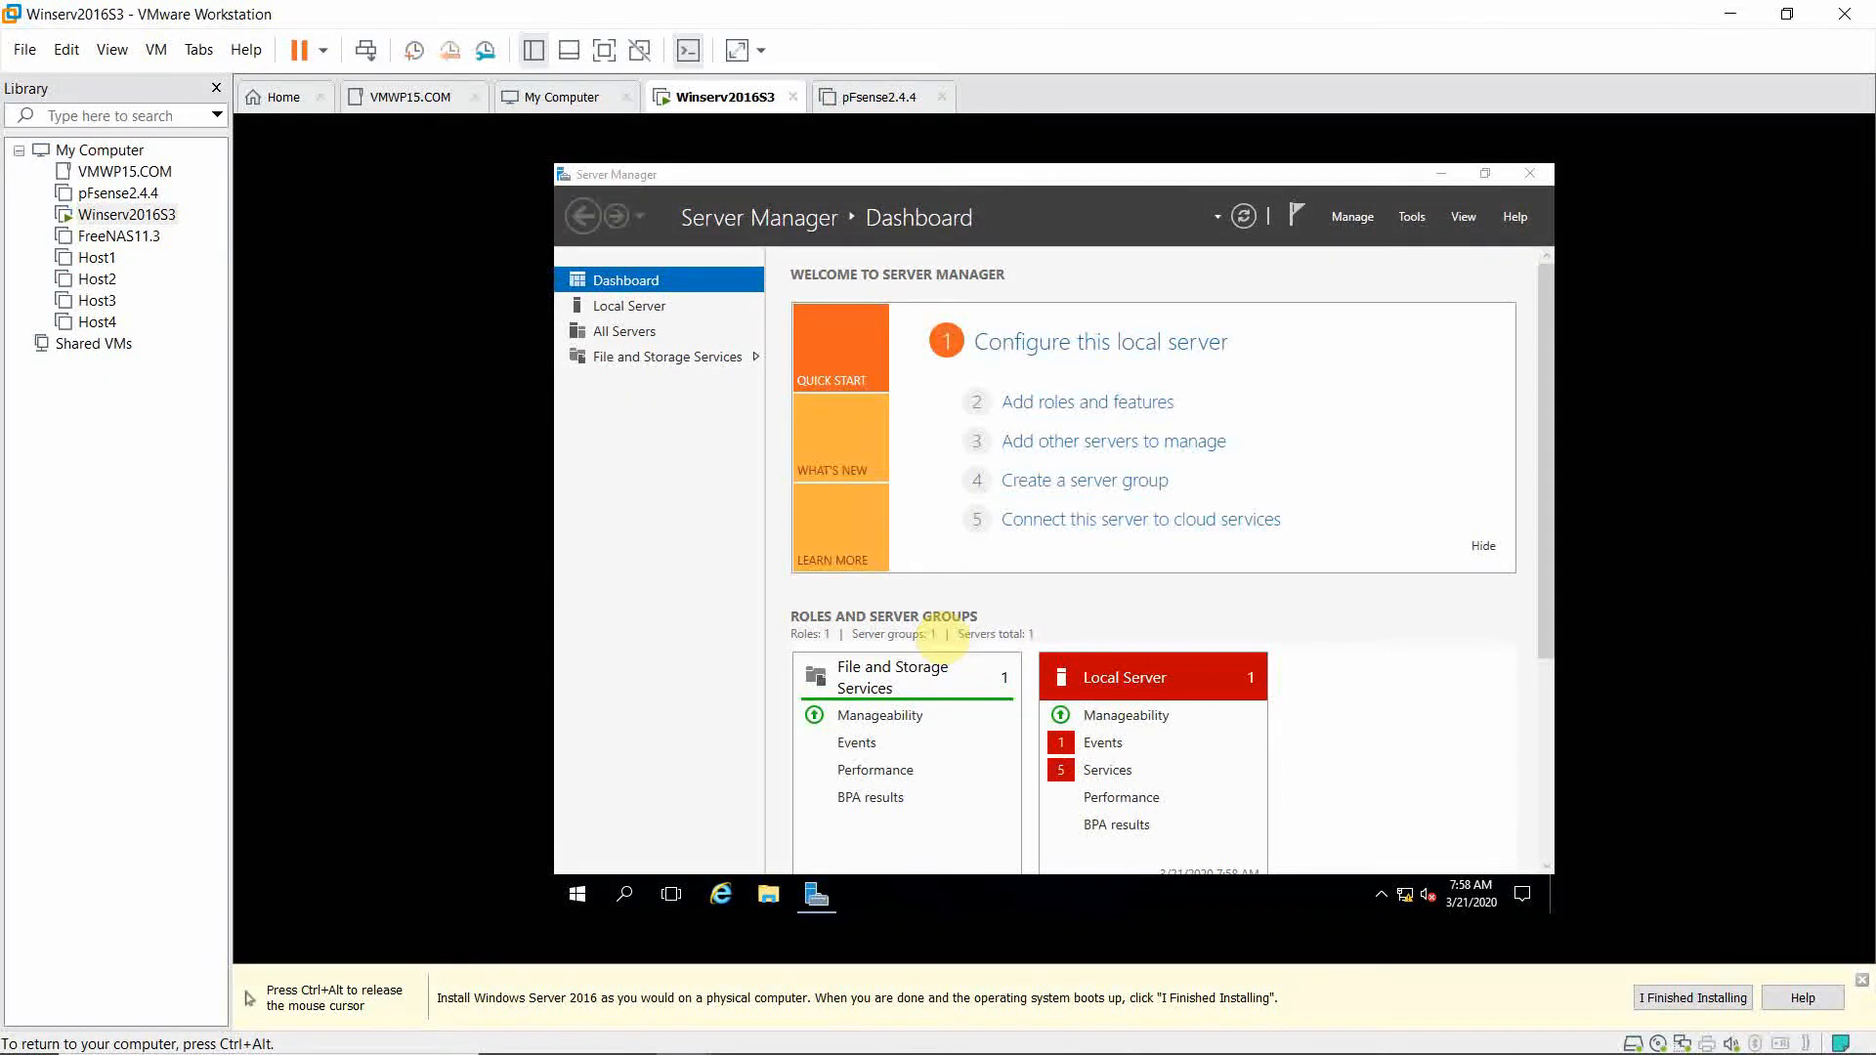
Change the computer name to Winserv2016S3, acknowledge the restart notice, and close System Properties.
click(607, 313)
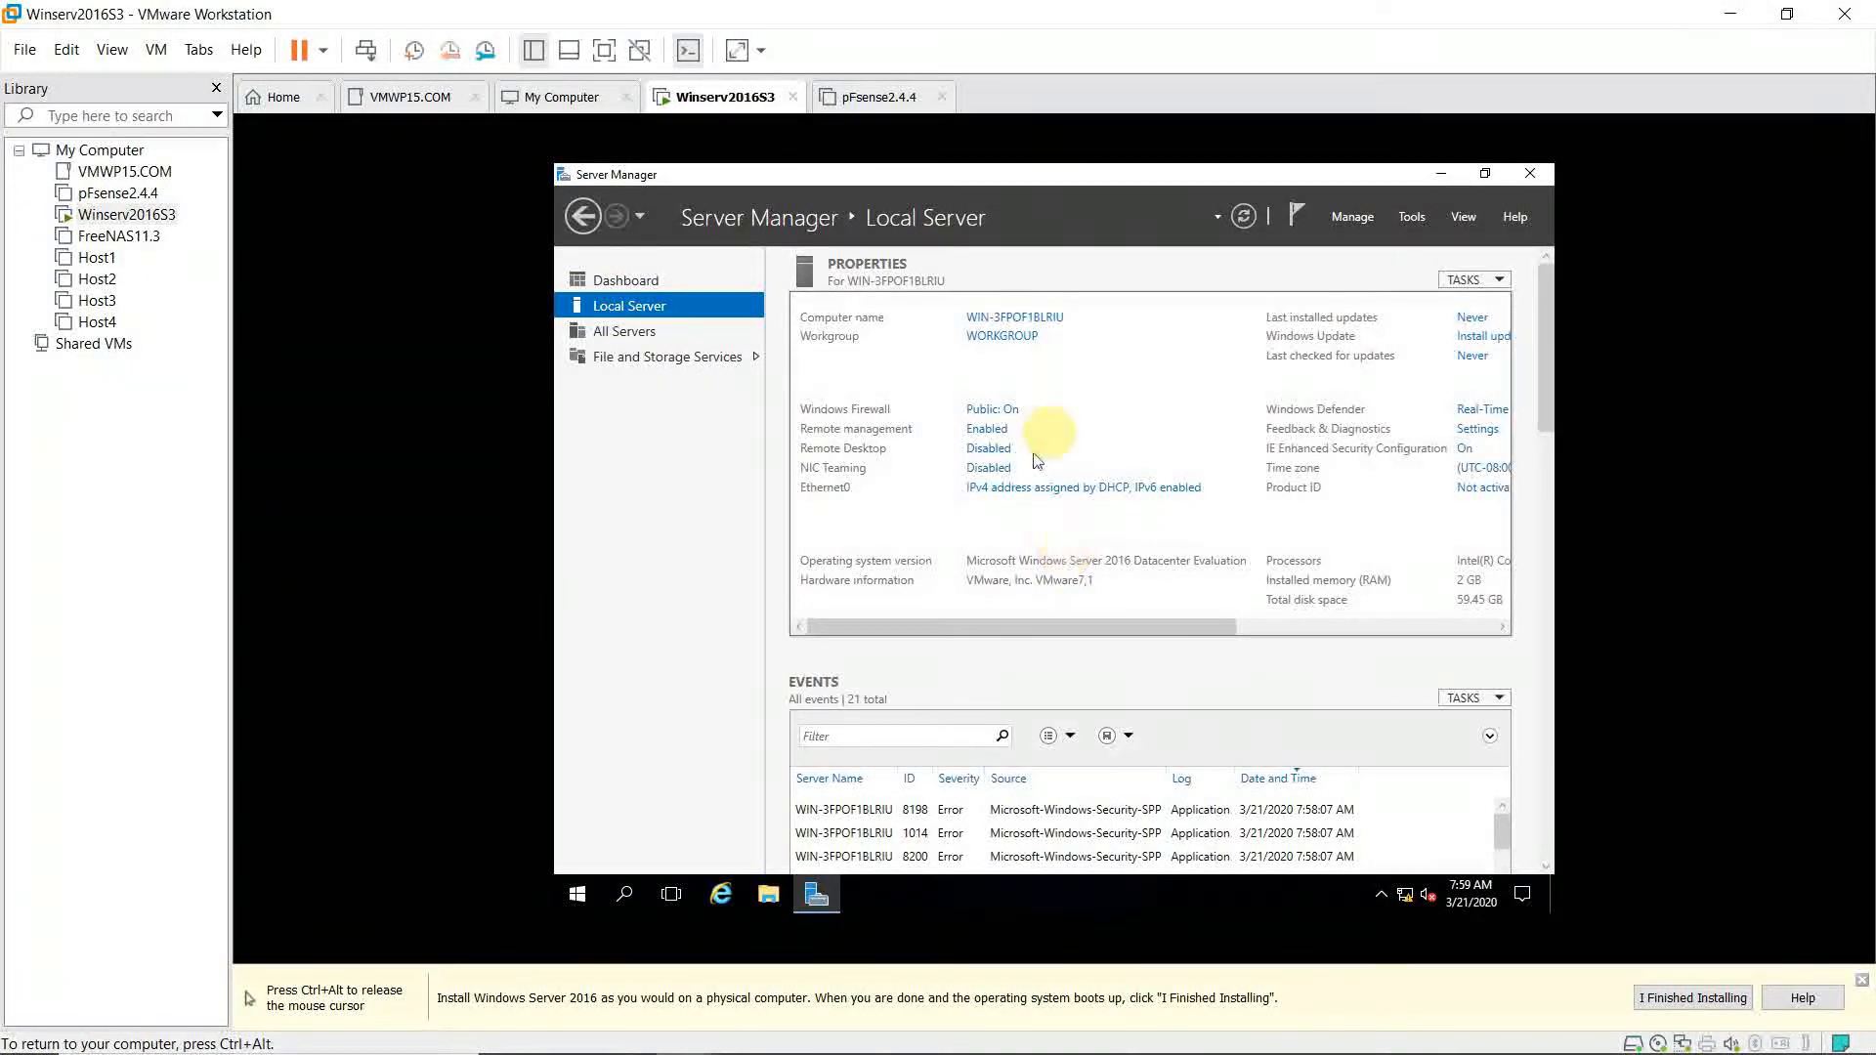
click(1032, 322)
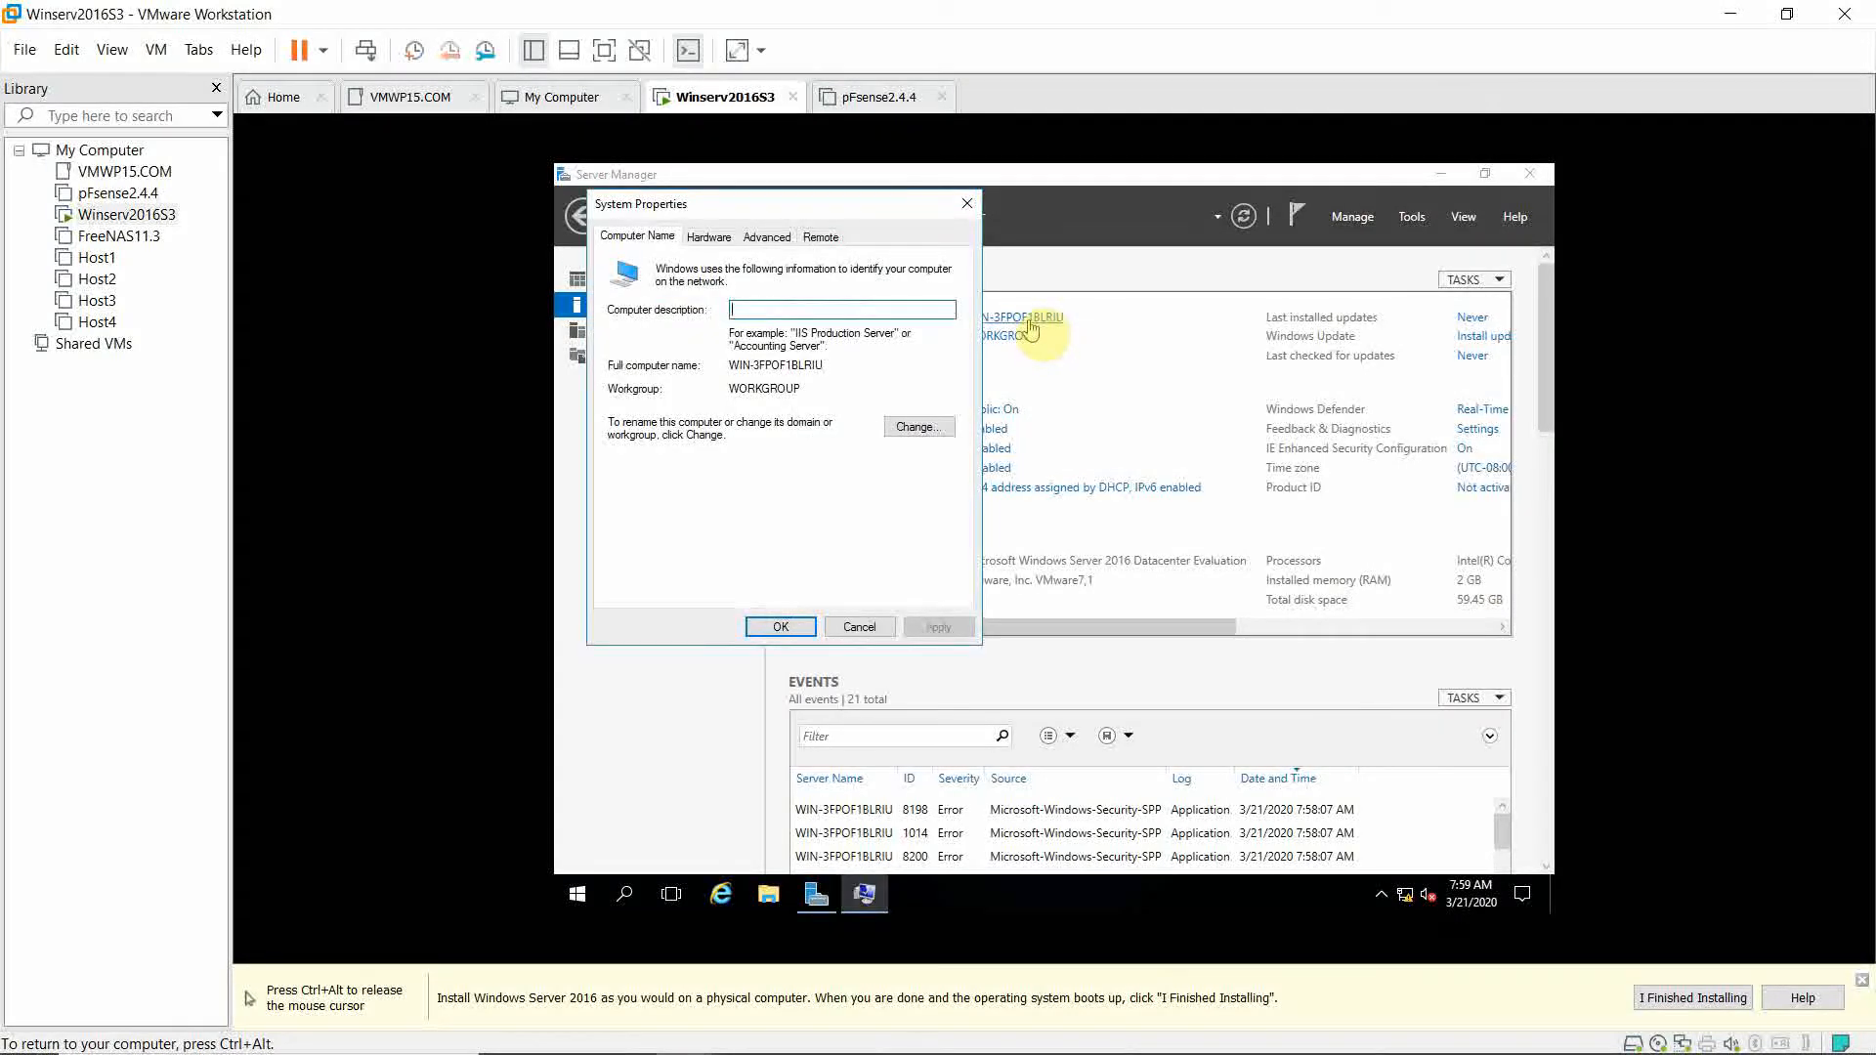
click(918, 427)
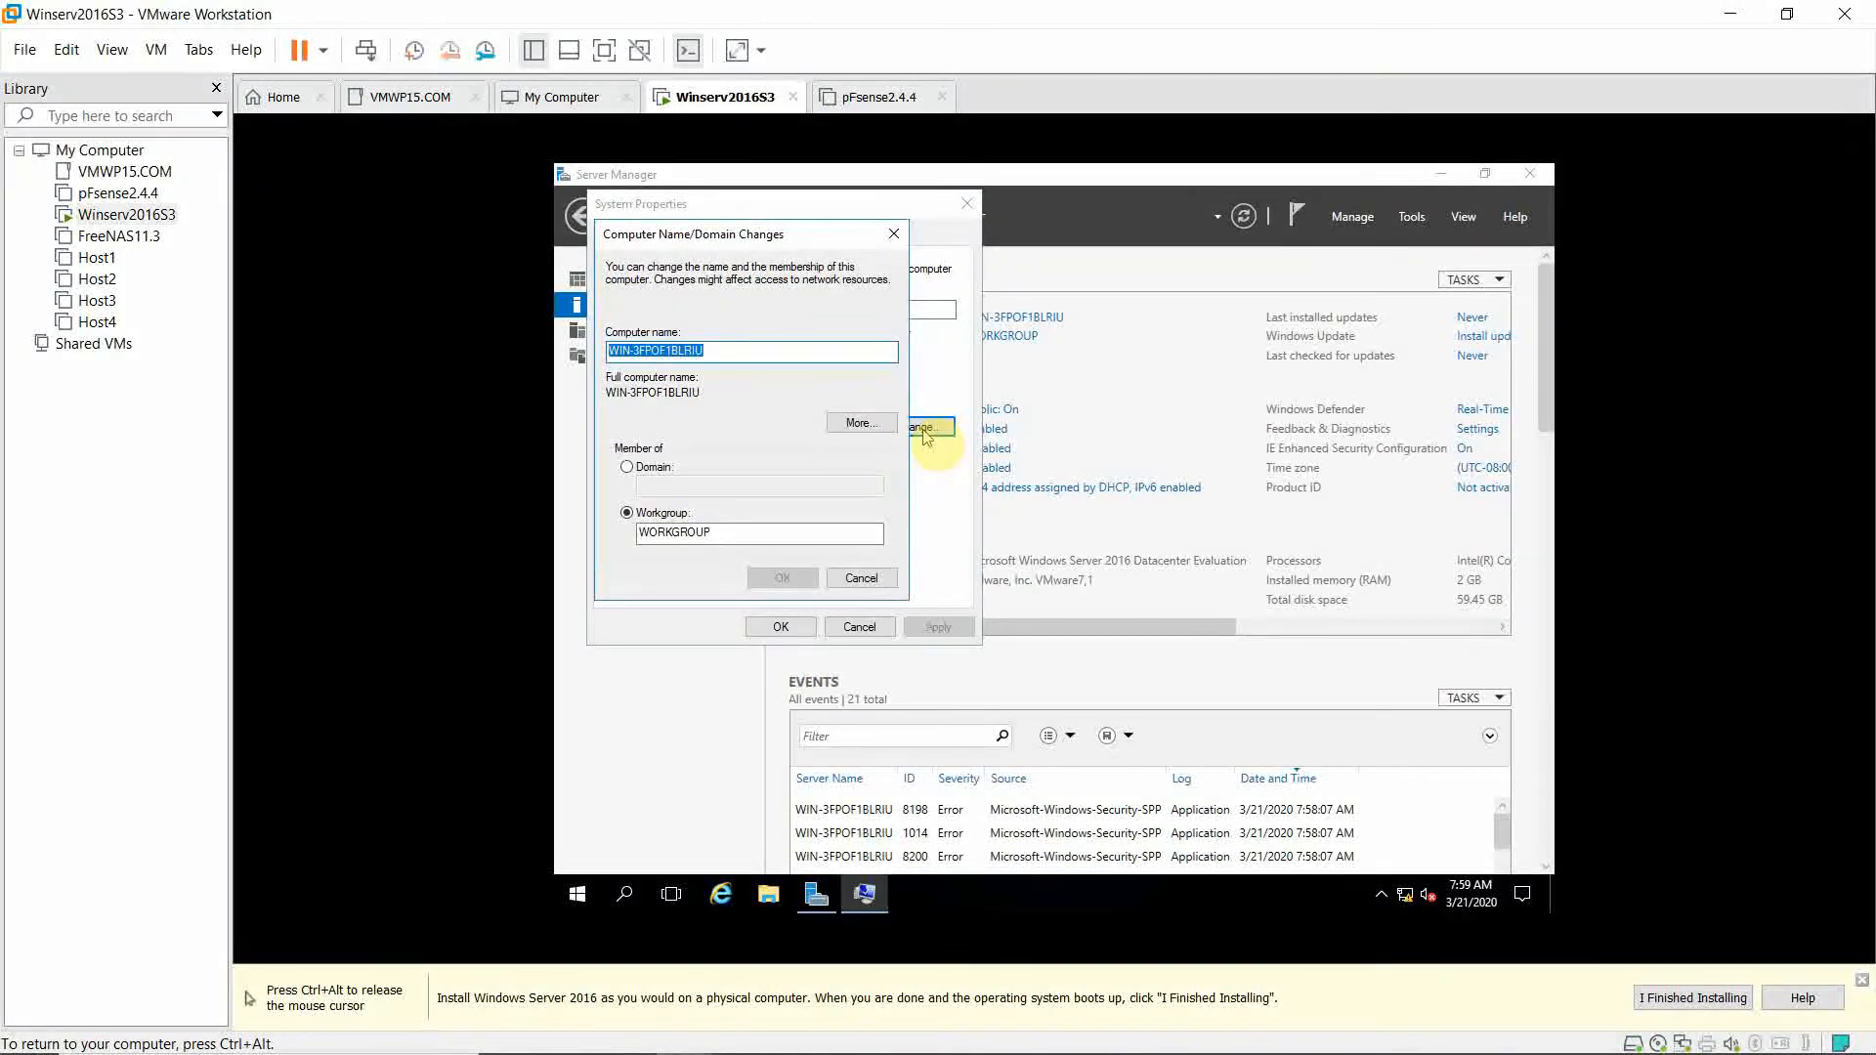
text(Wins)
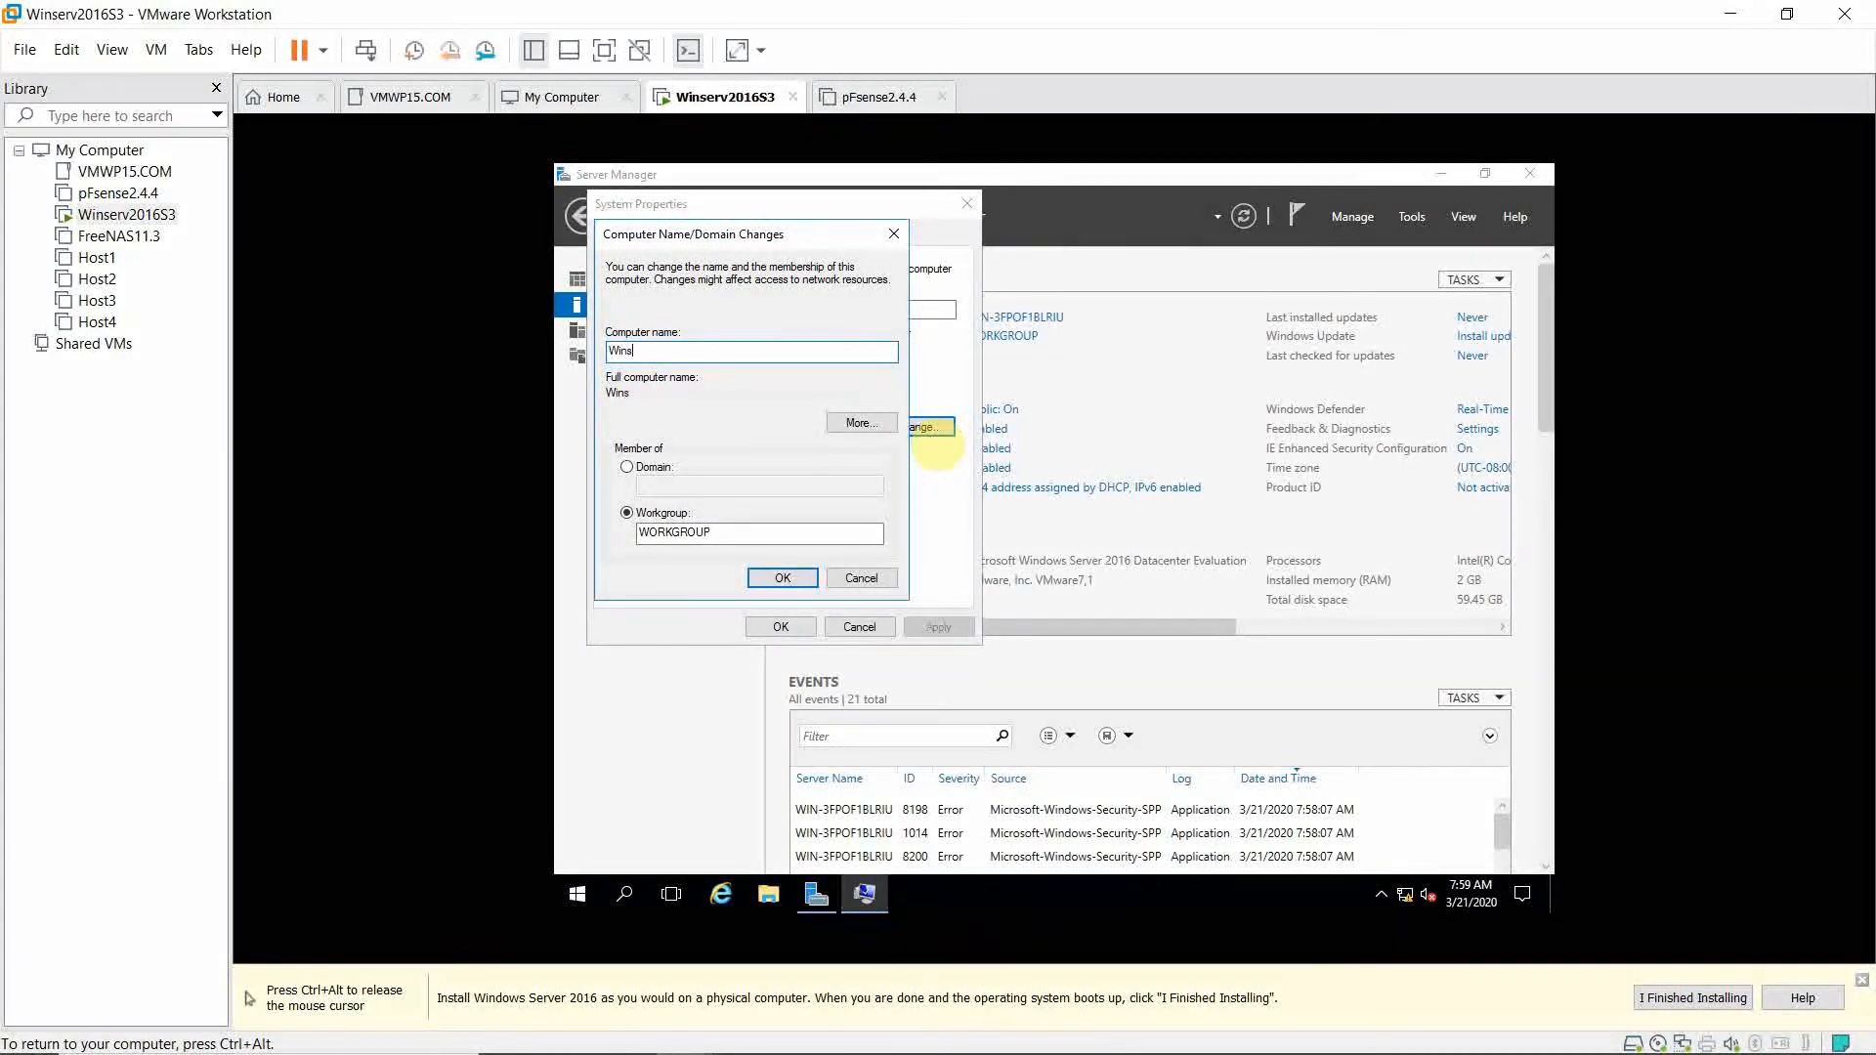
text(erv2016S3)
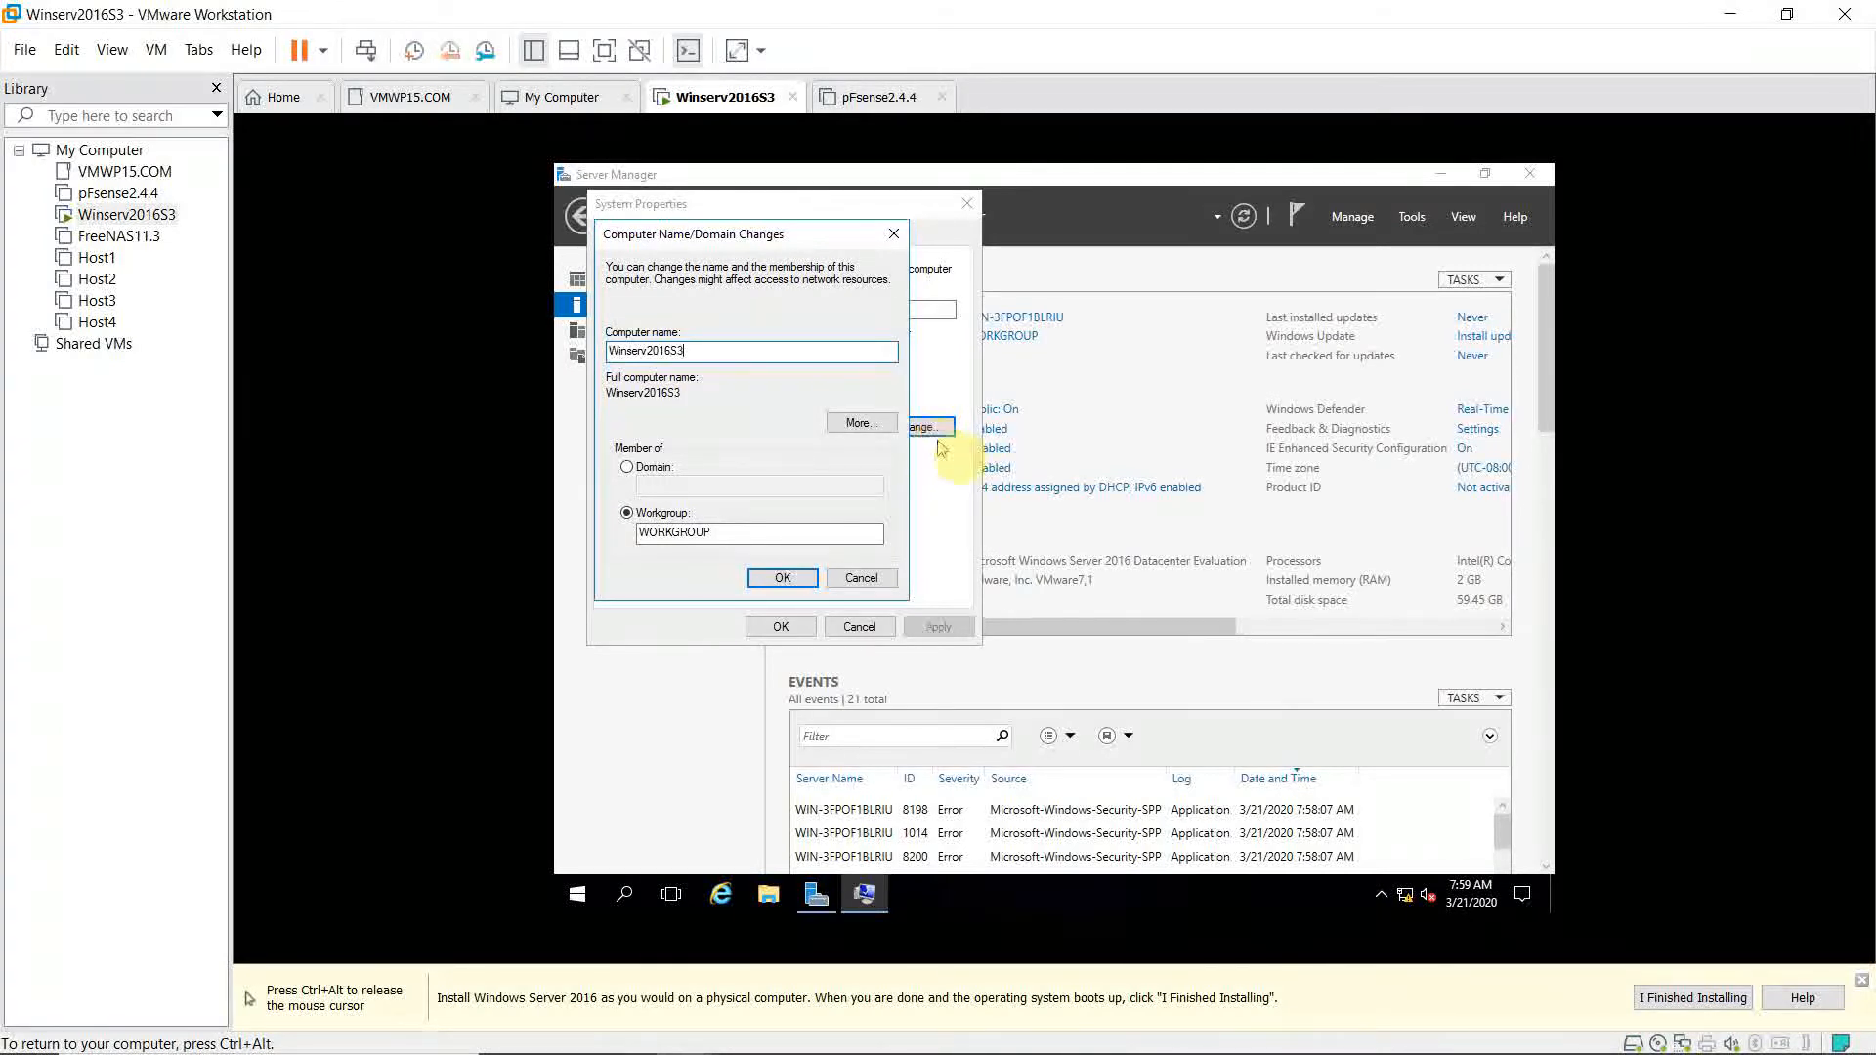
click(786, 580)
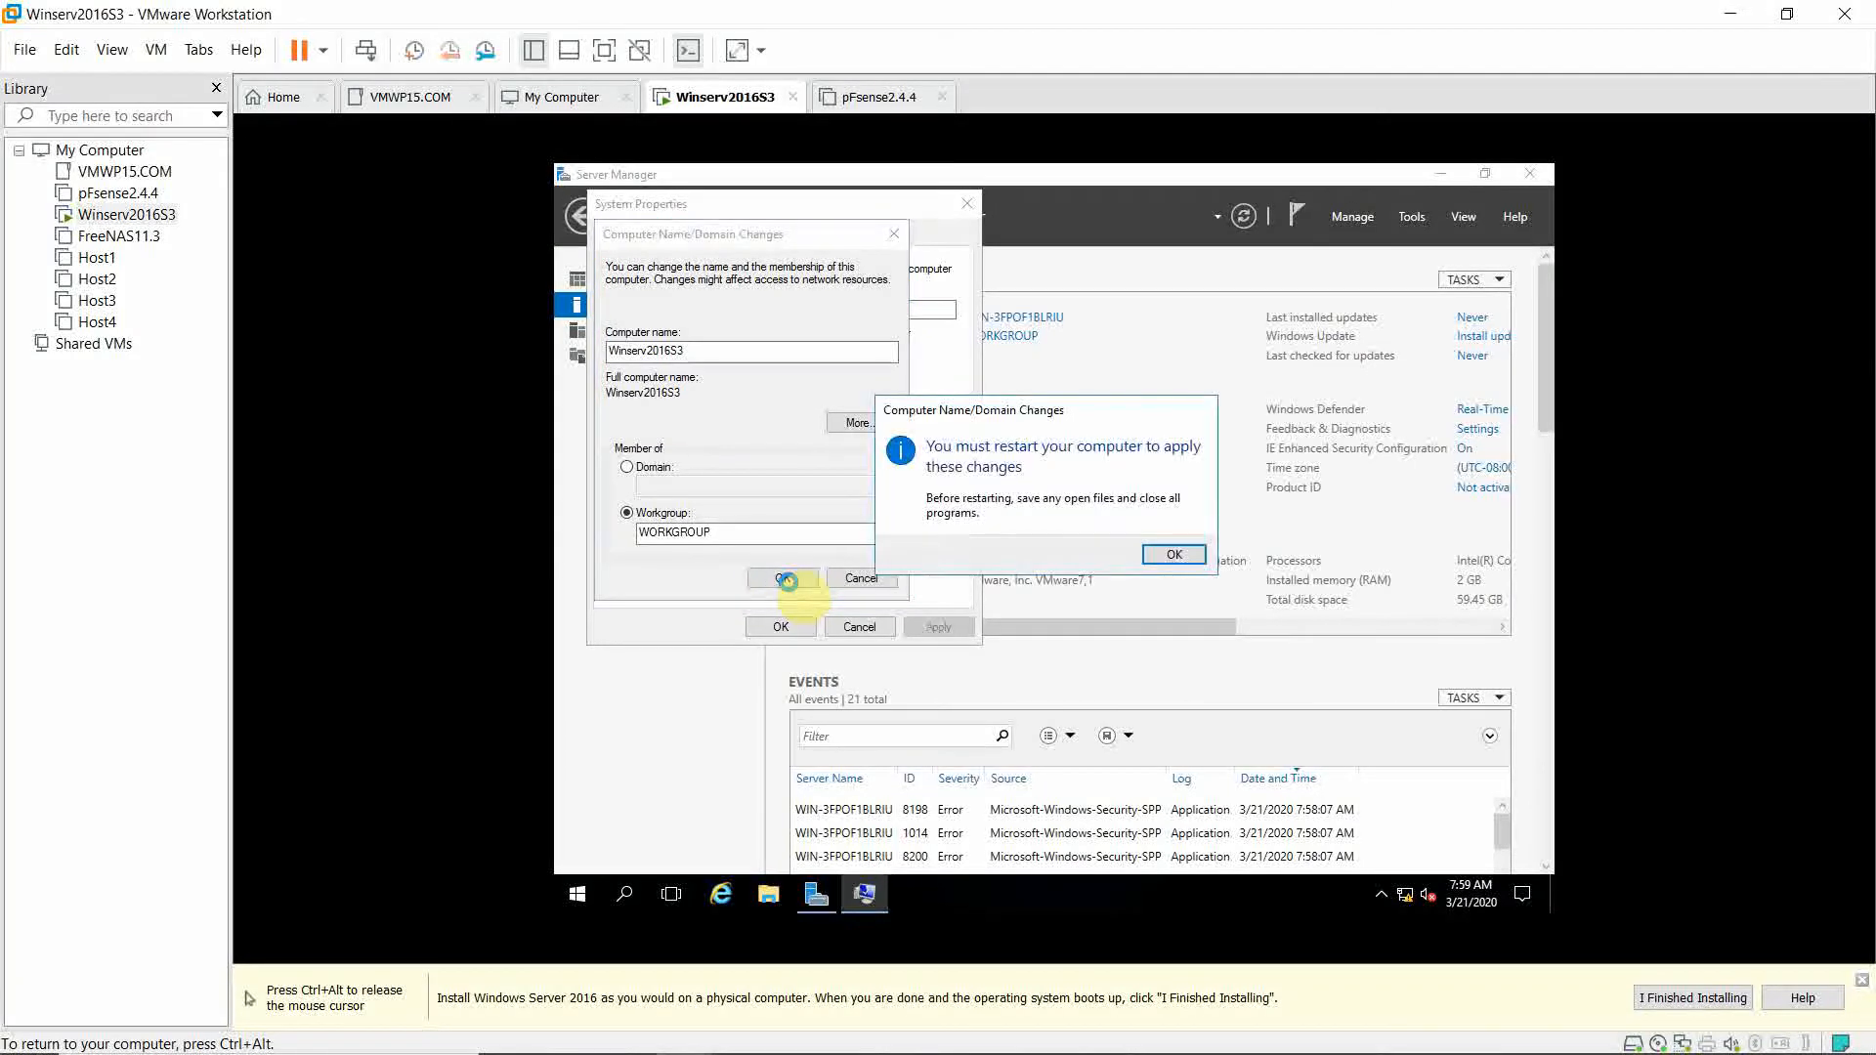
click(1166, 561)
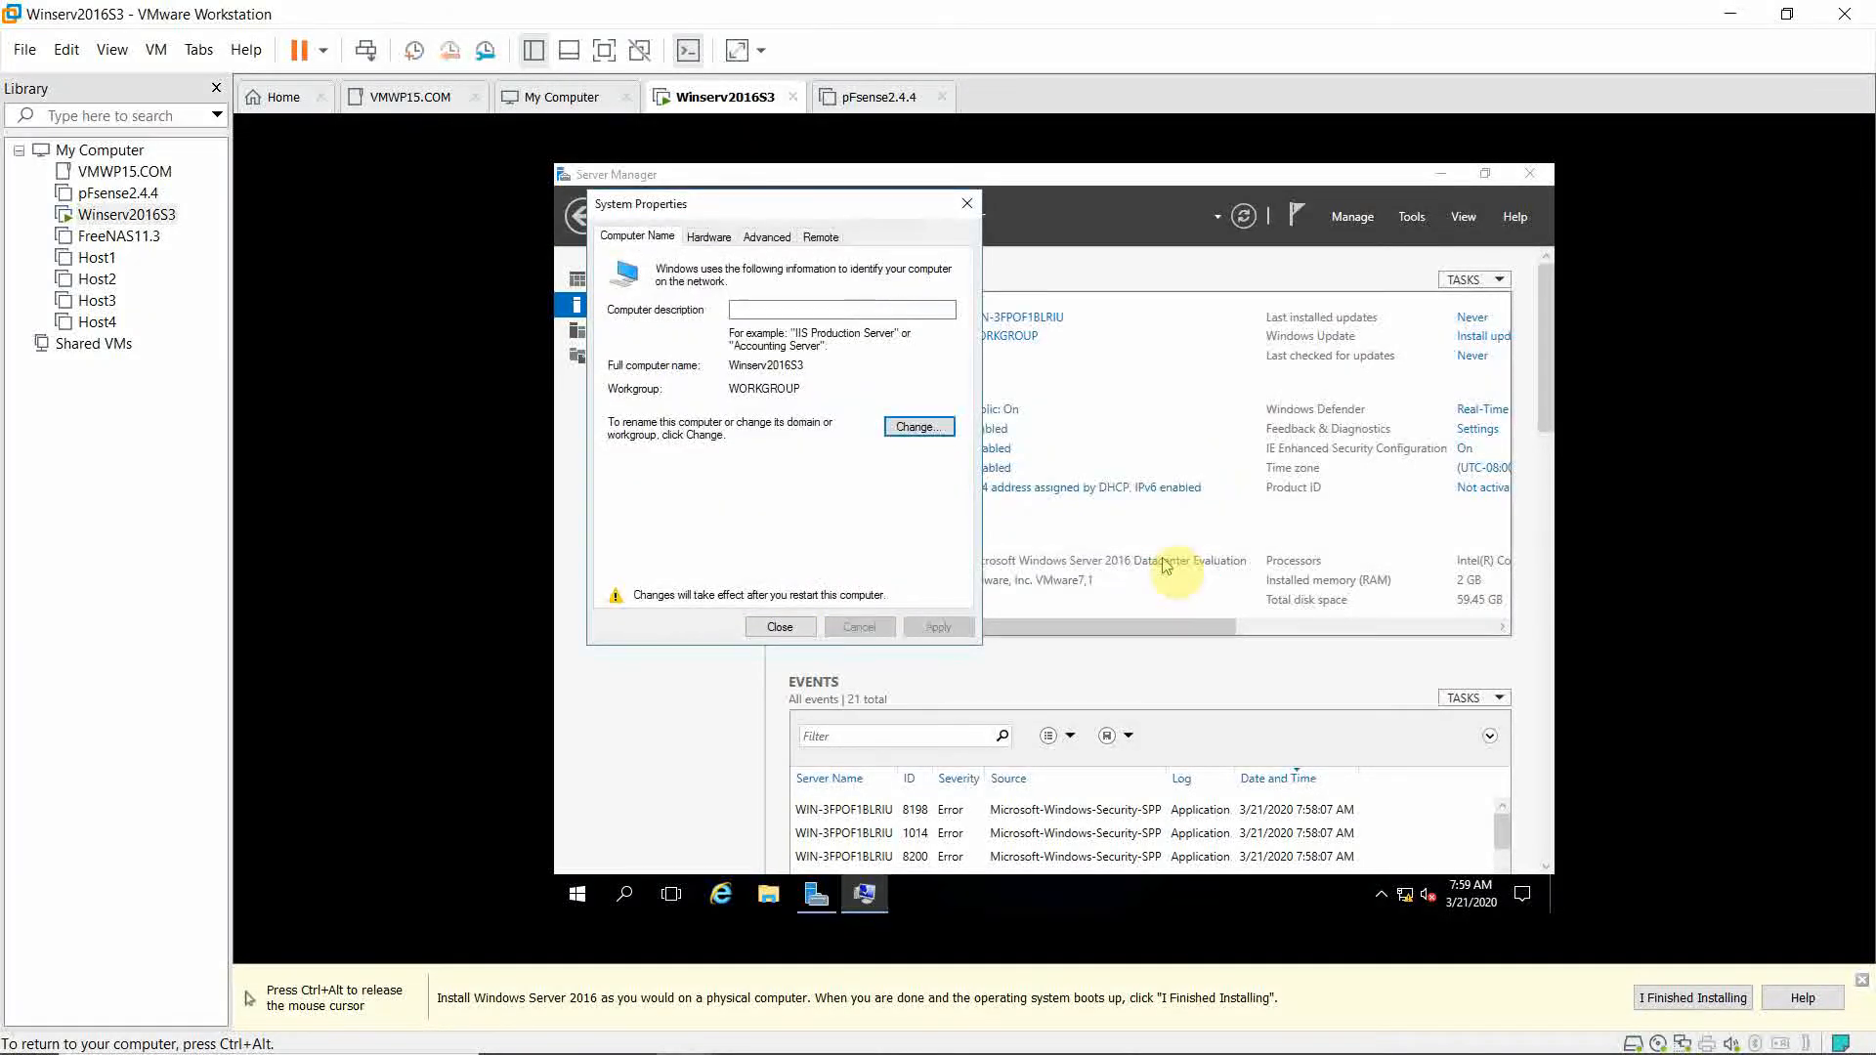
click(782, 627)
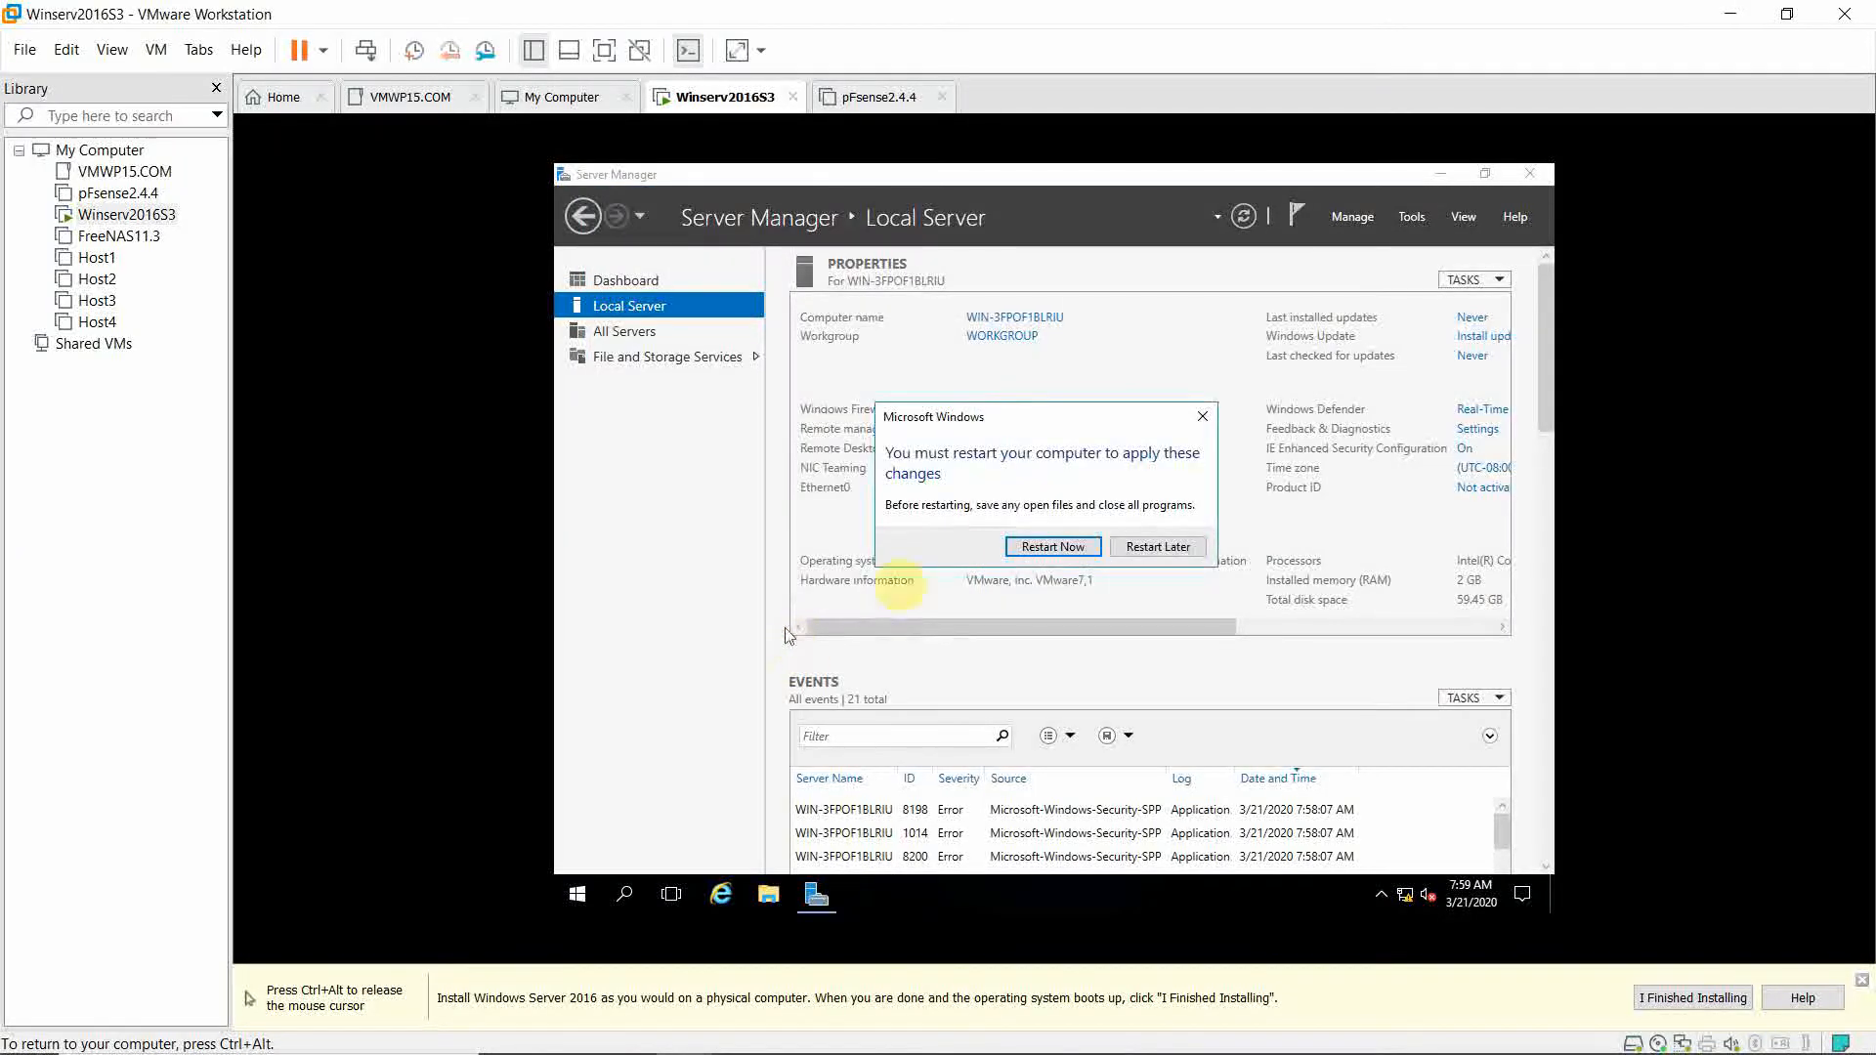
Restart the server now, then send Ctrl+Alt+Del from the VM menu to reach sign-in.
click(1045, 546)
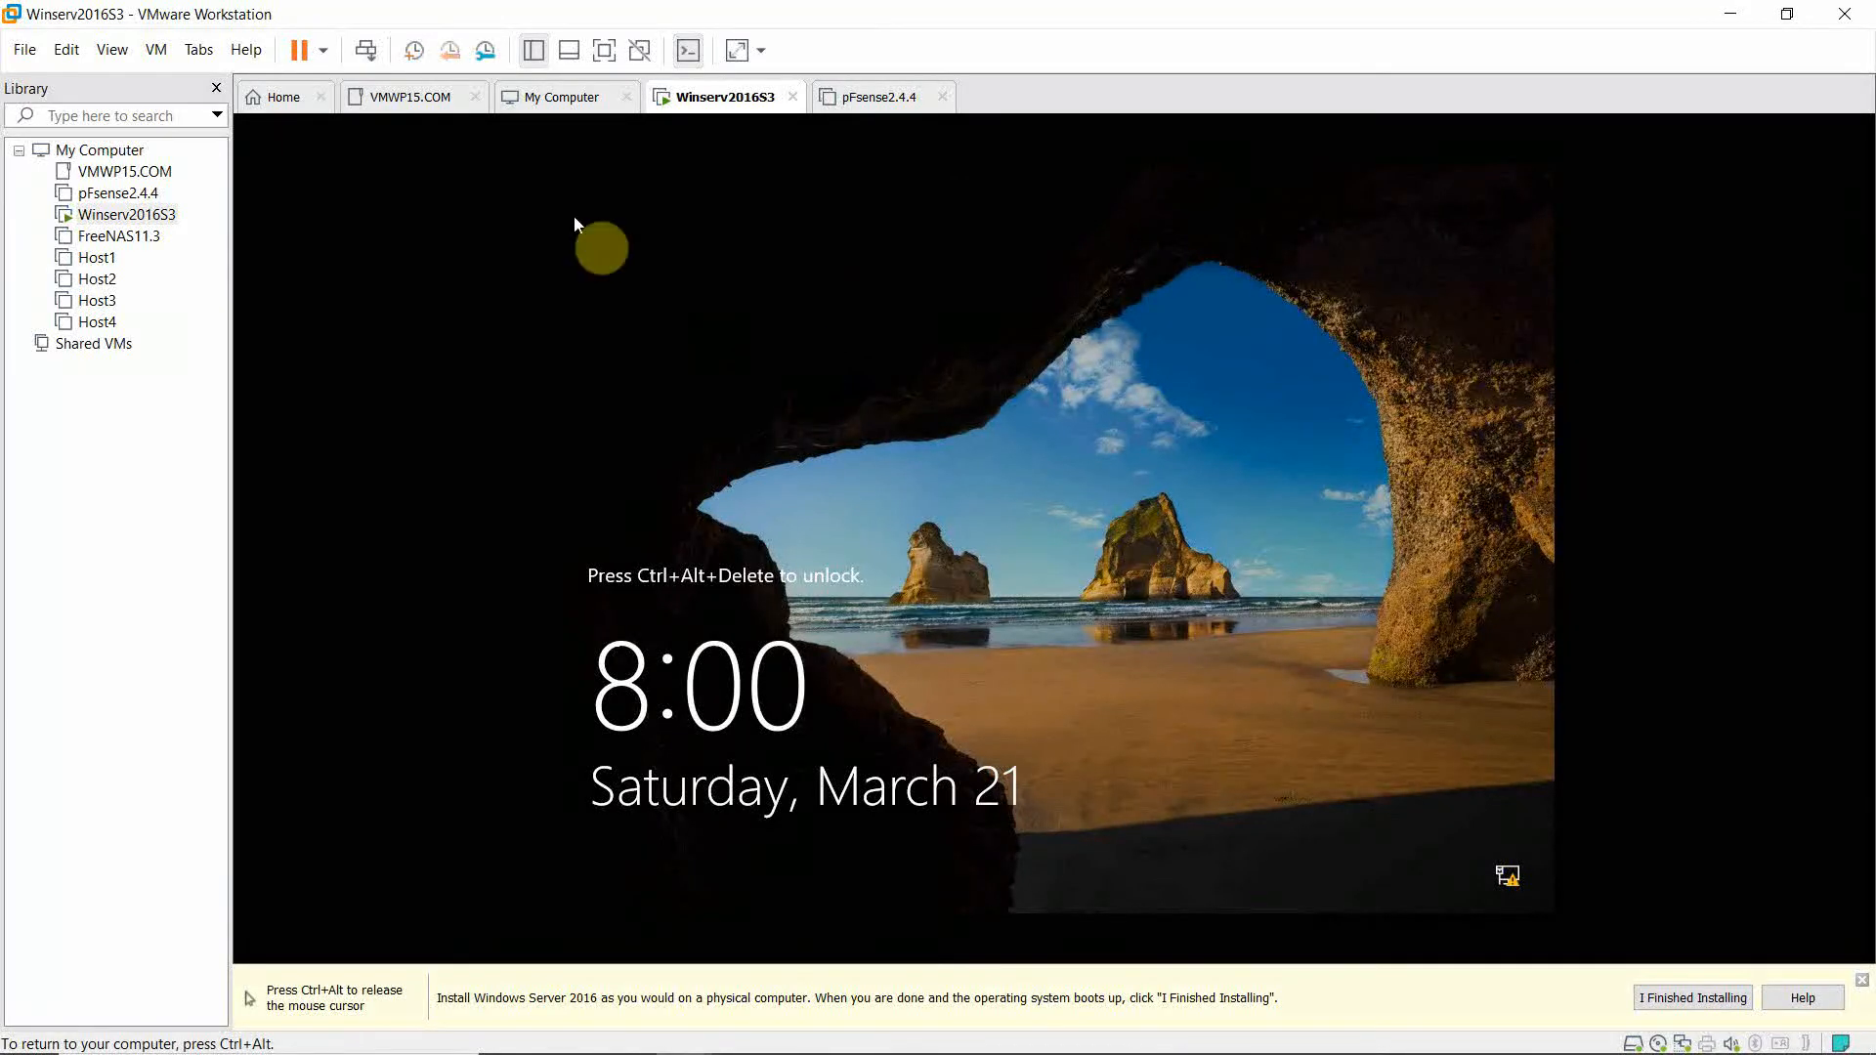
key(ctrl+alt)
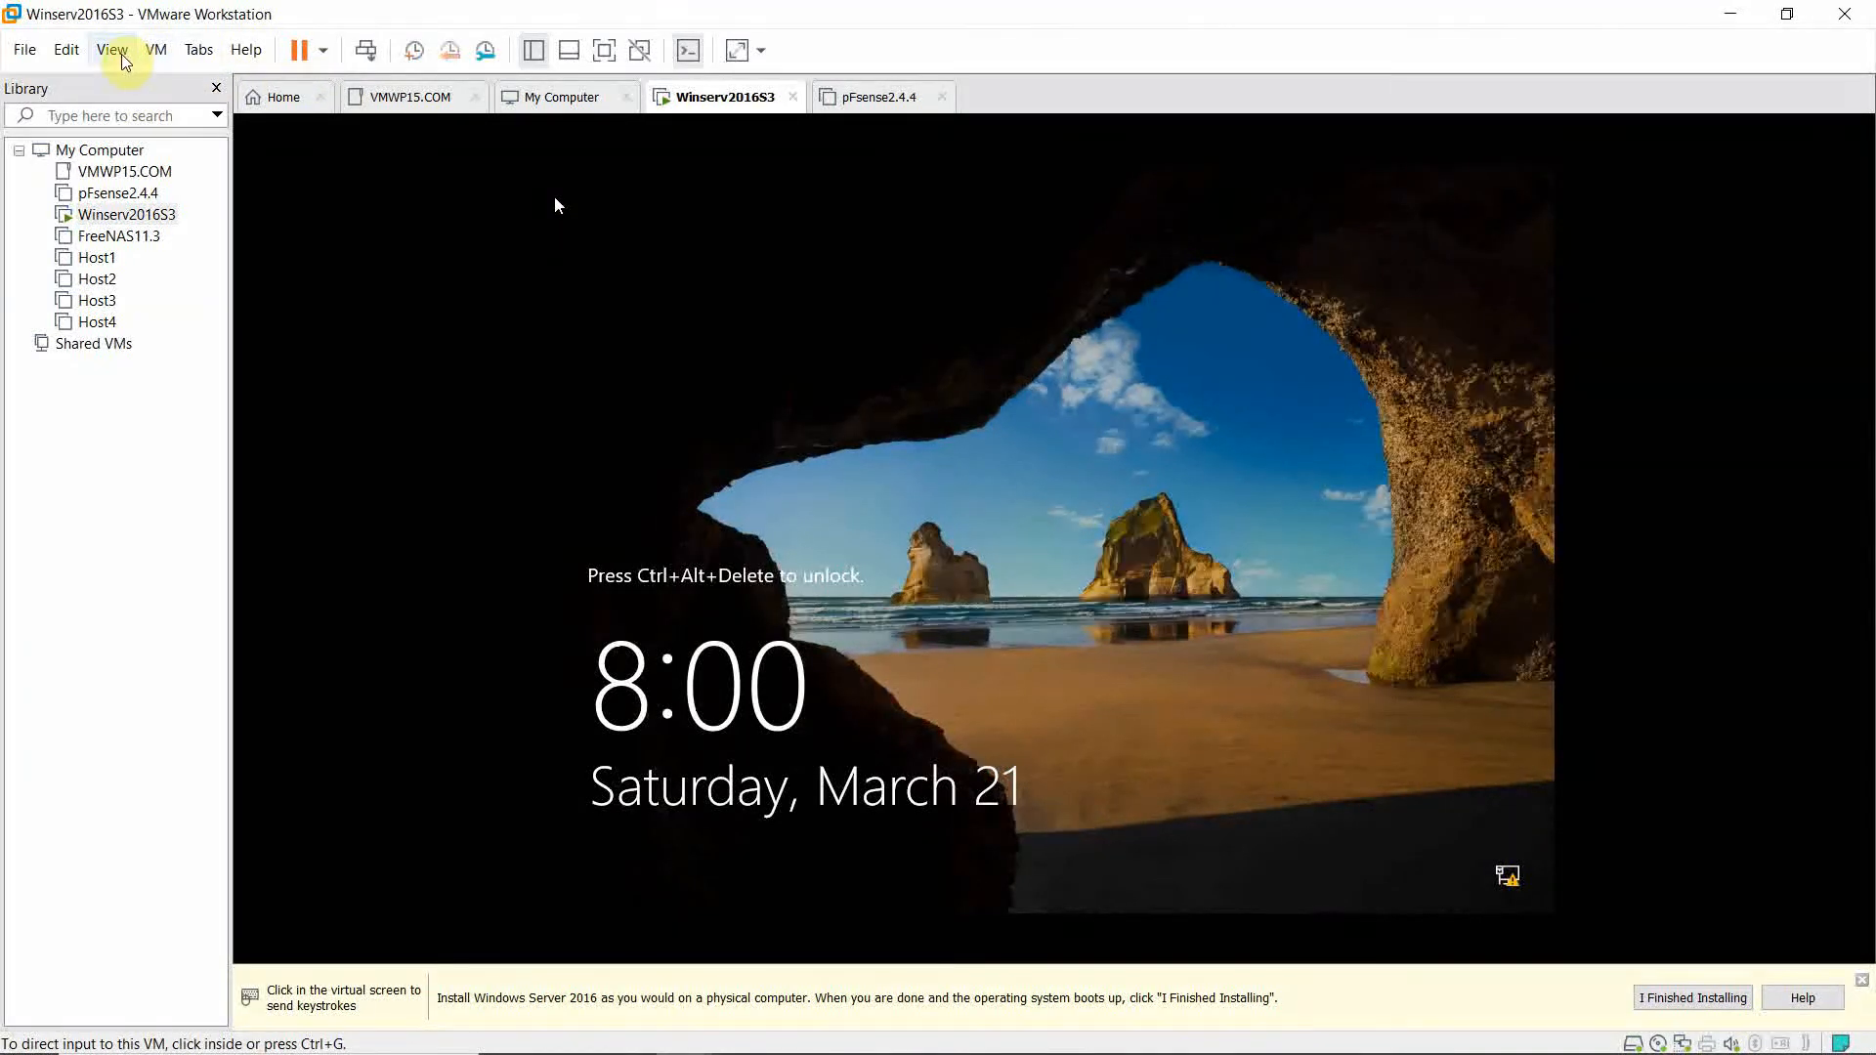
click(156, 50)
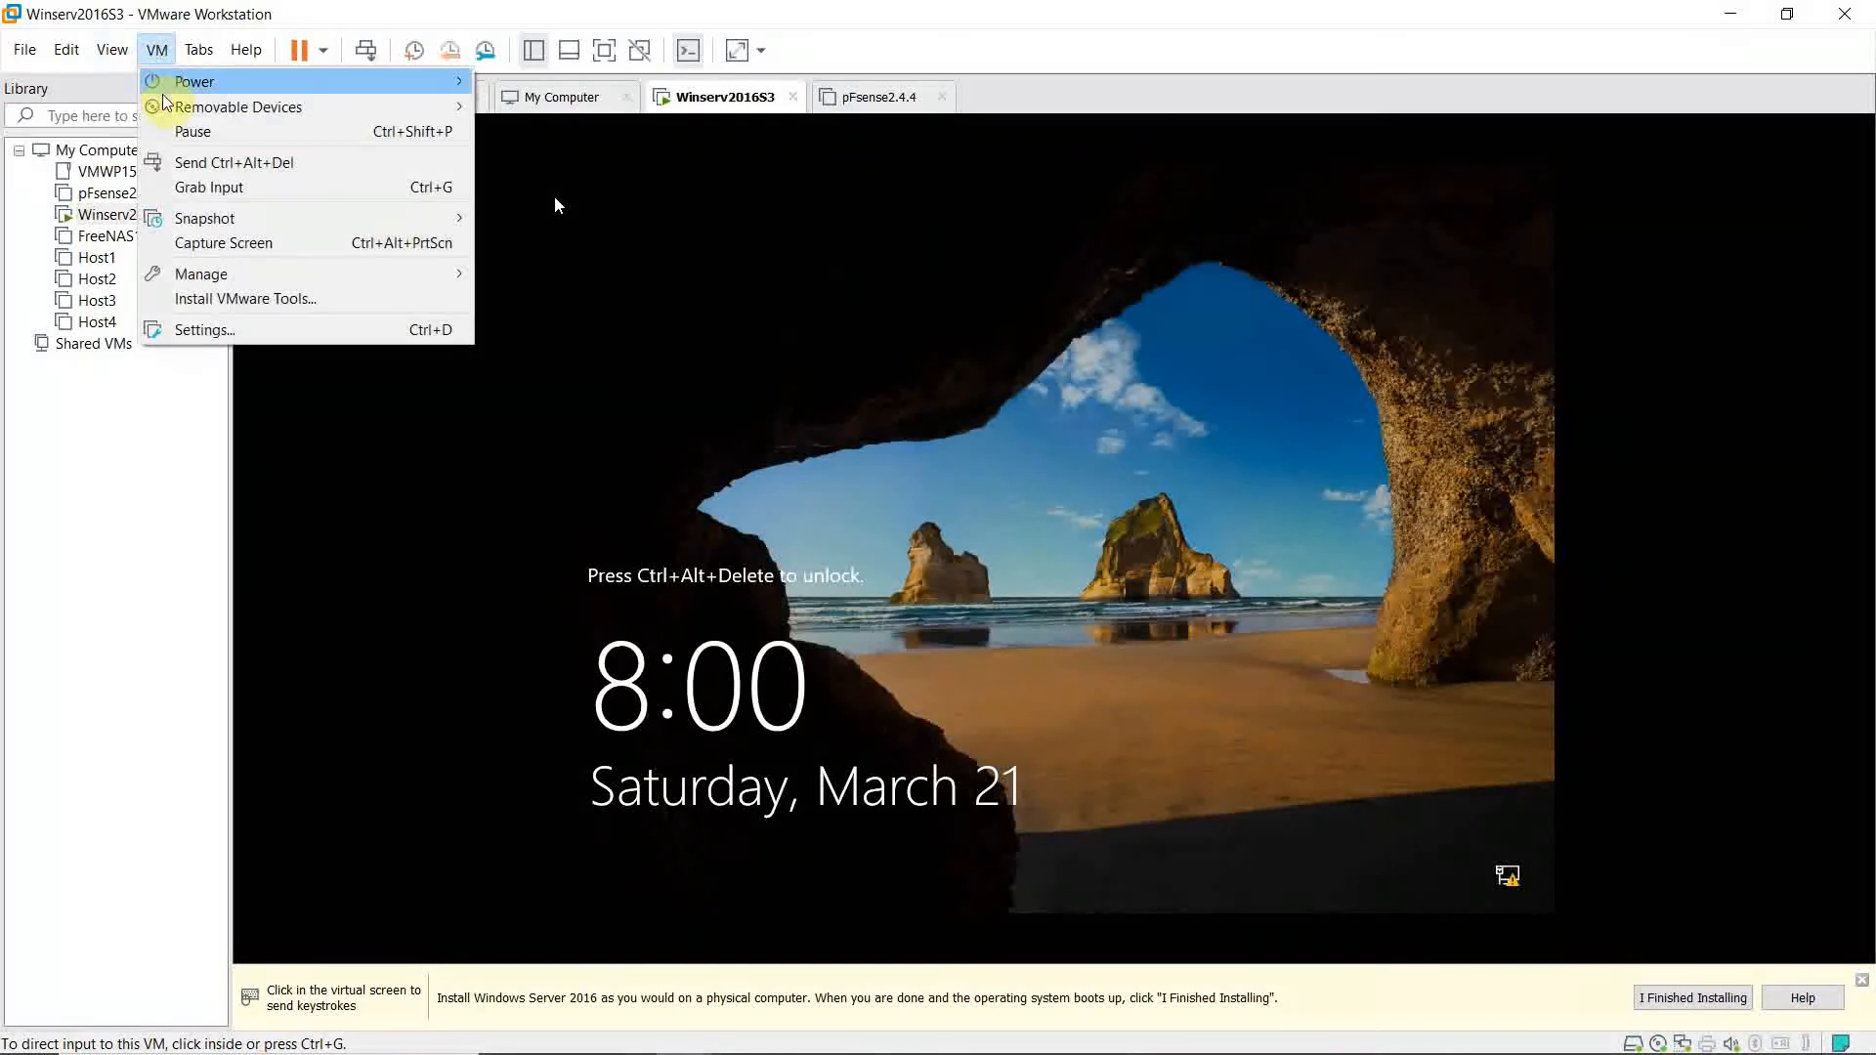
click(227, 163)
click(807, 602)
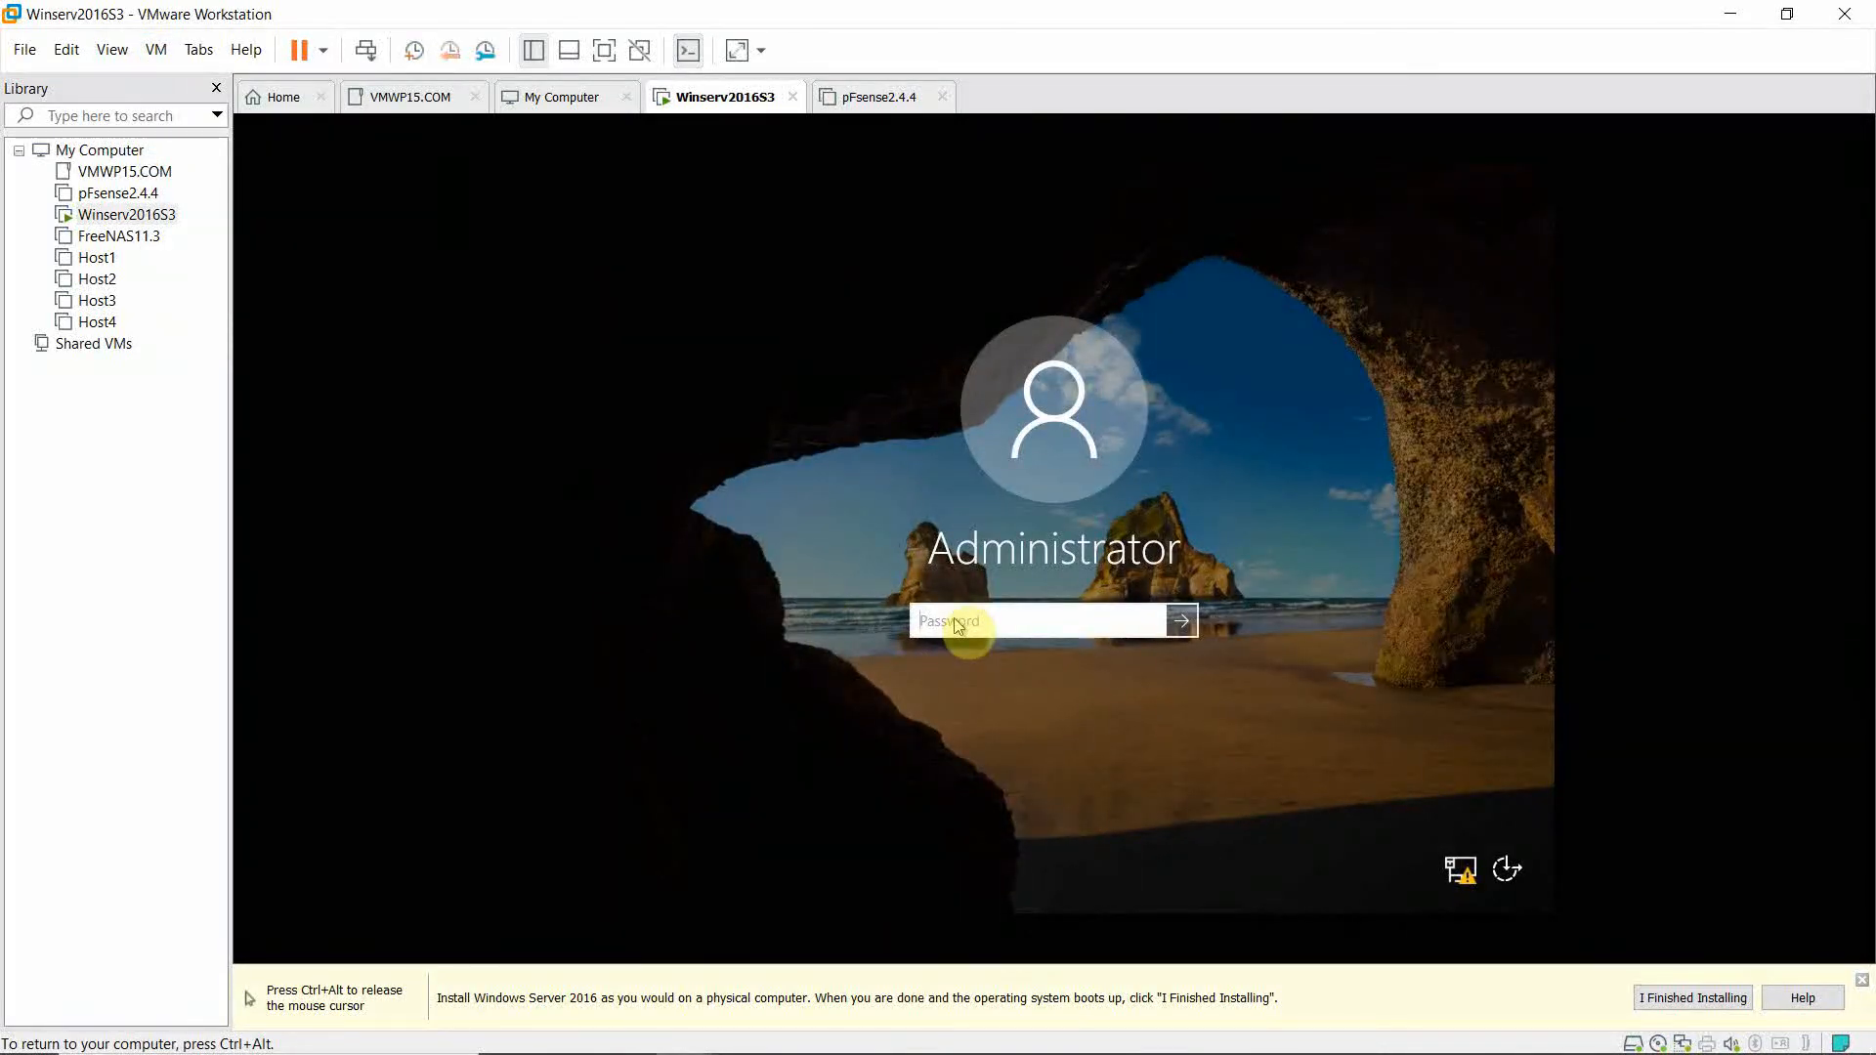
Enter the Administrator password to sign in to Winserv2016S3.
text(Pa$$w0rd)
key(Return)
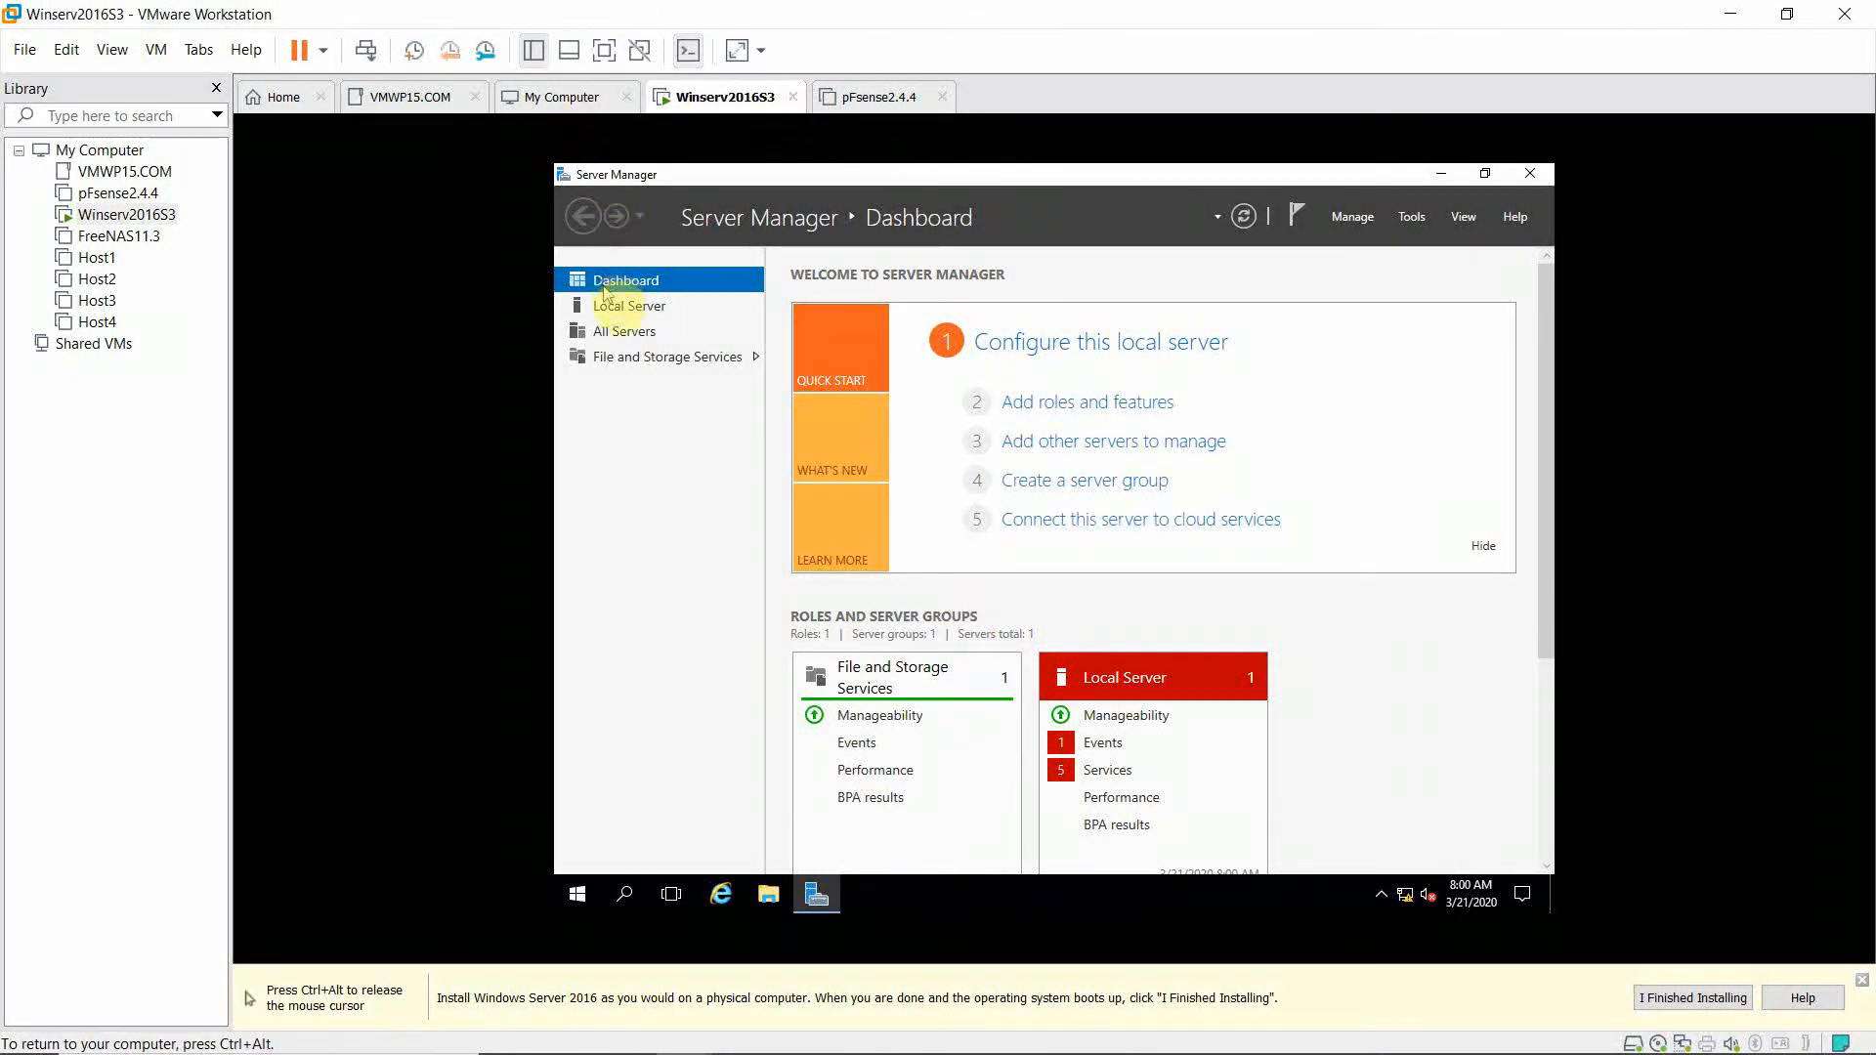
Uncheck IPv6 in Ethernet0's properties and bring up its IPv4 Properties dialog.
click(615, 309)
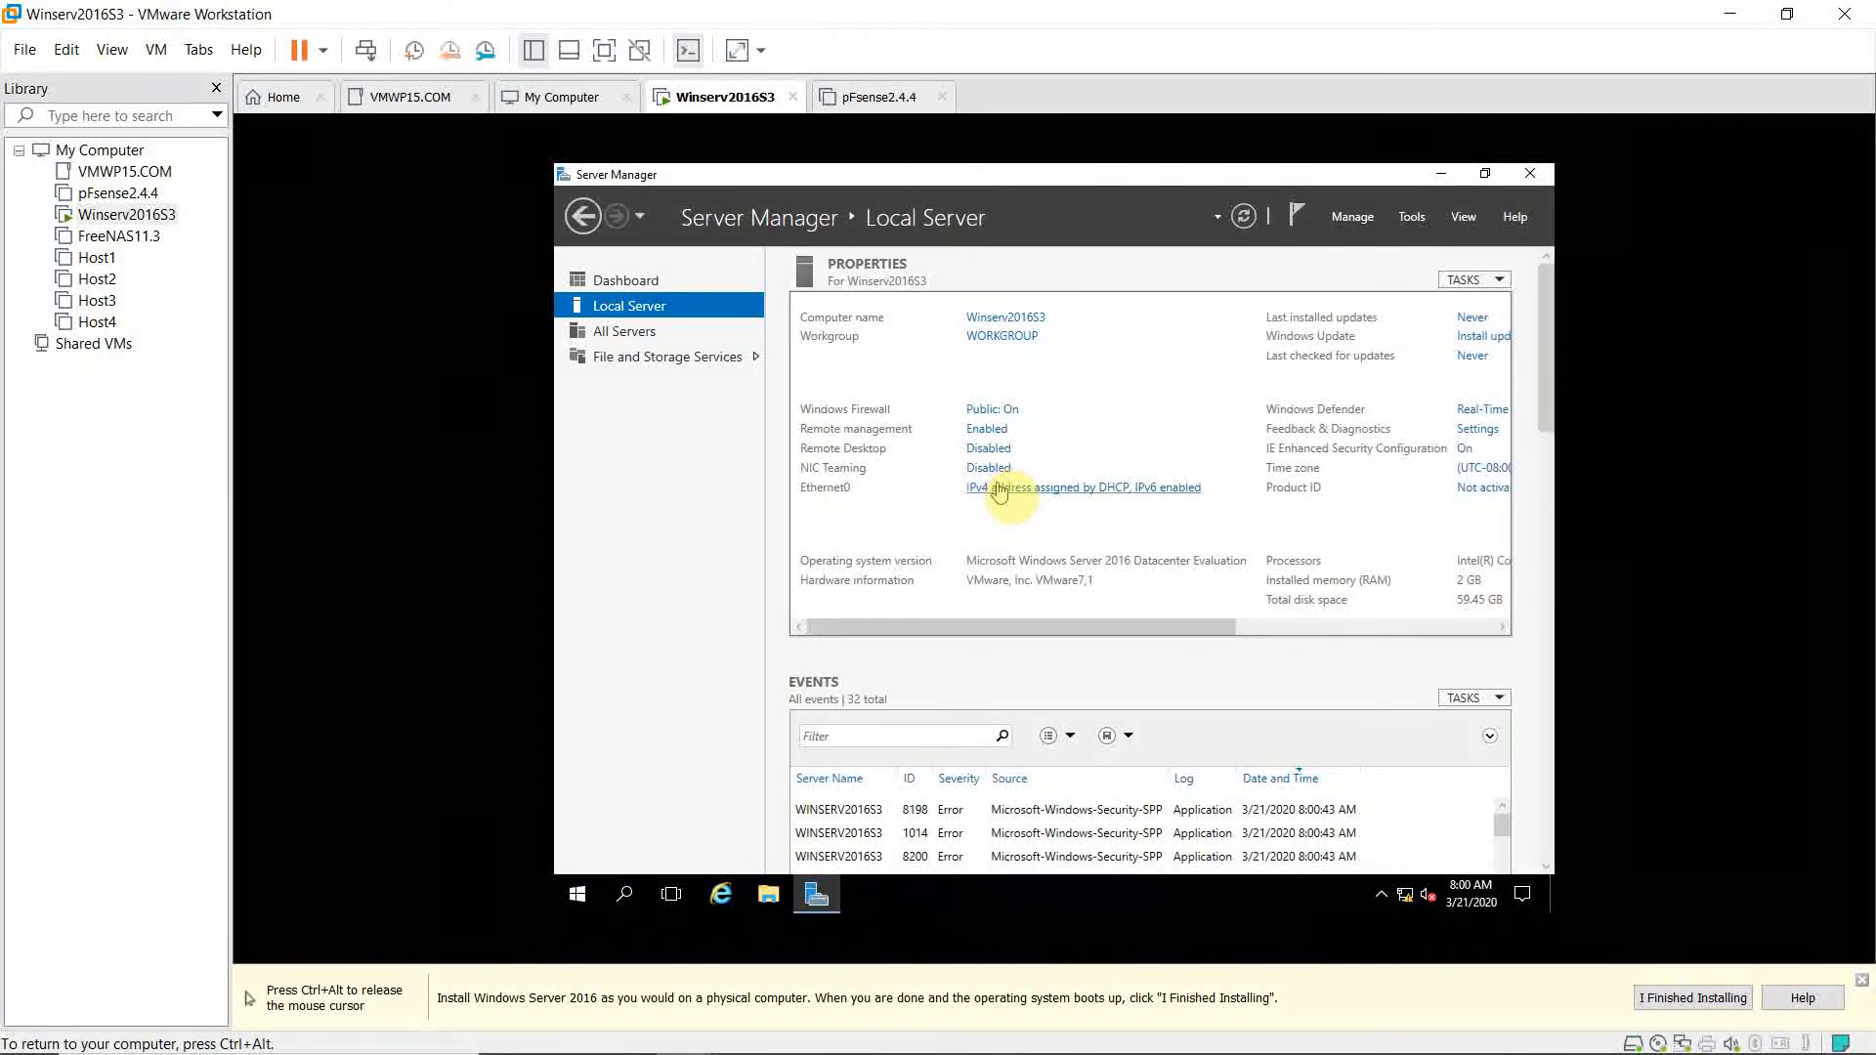
click(998, 491)
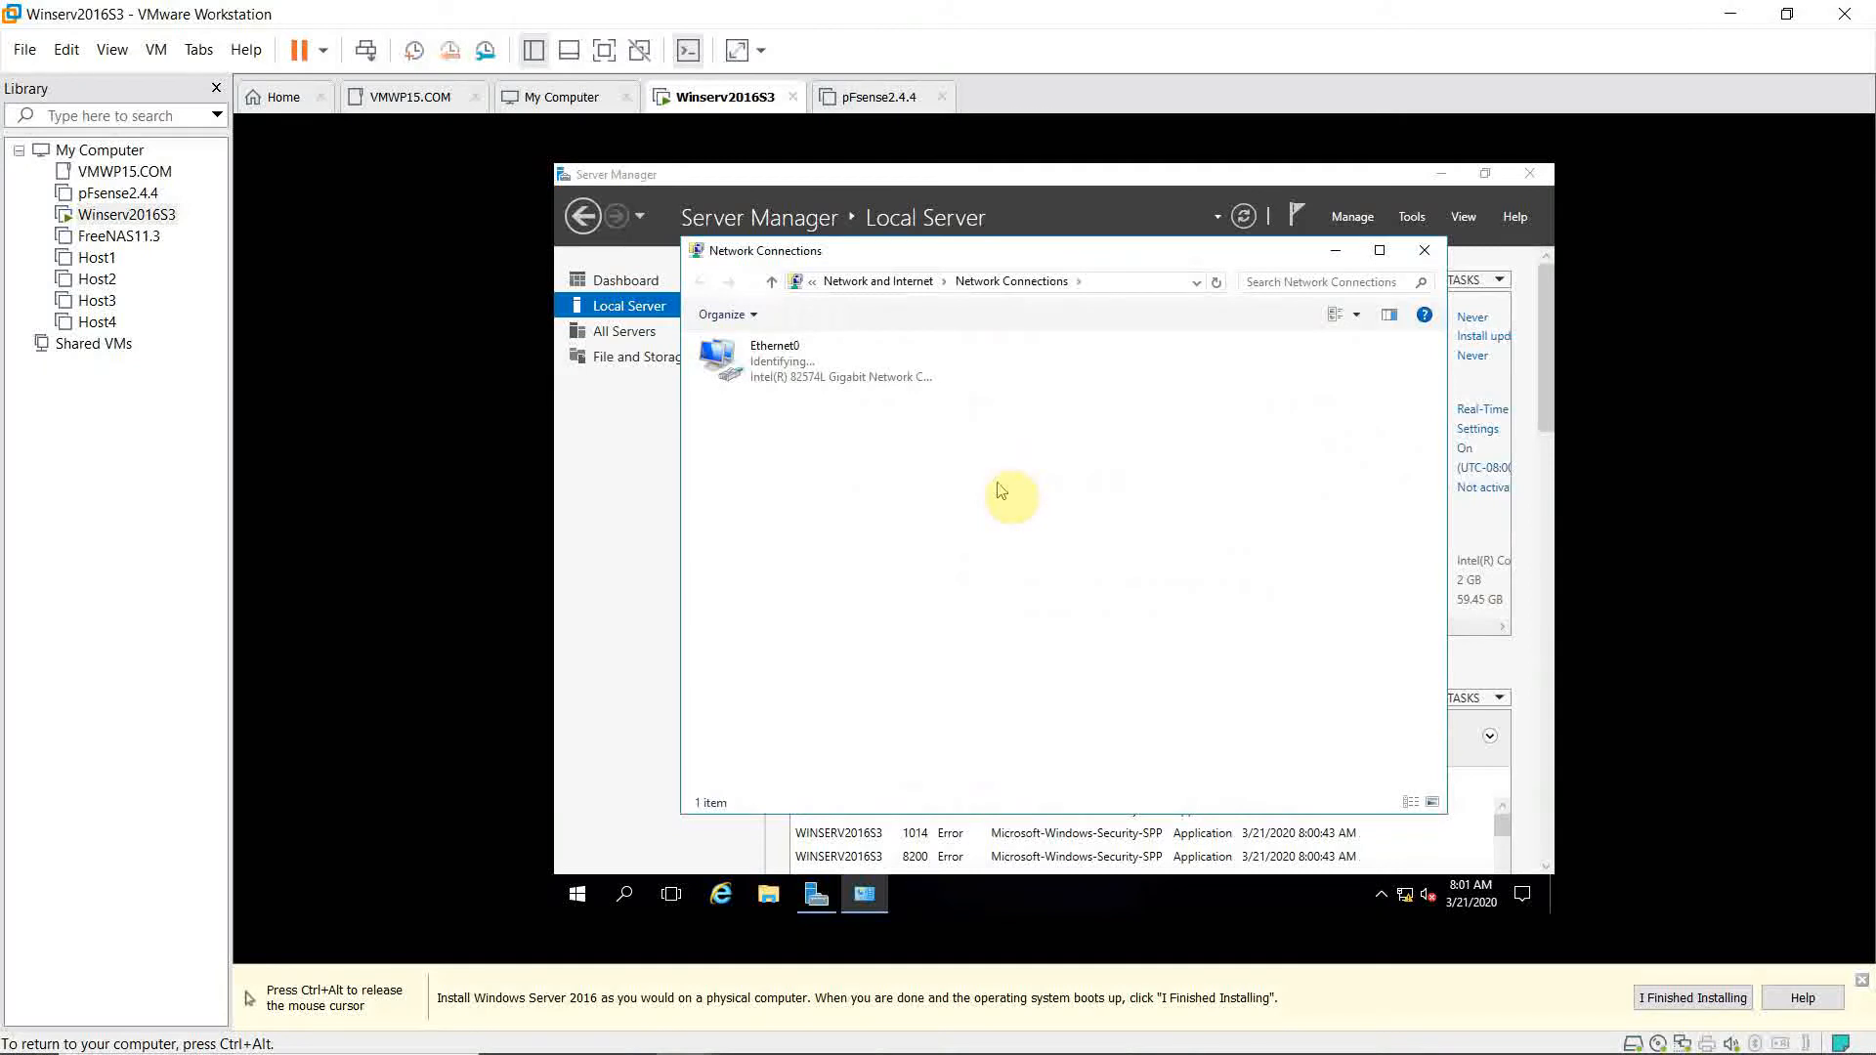
right_click(806, 374)
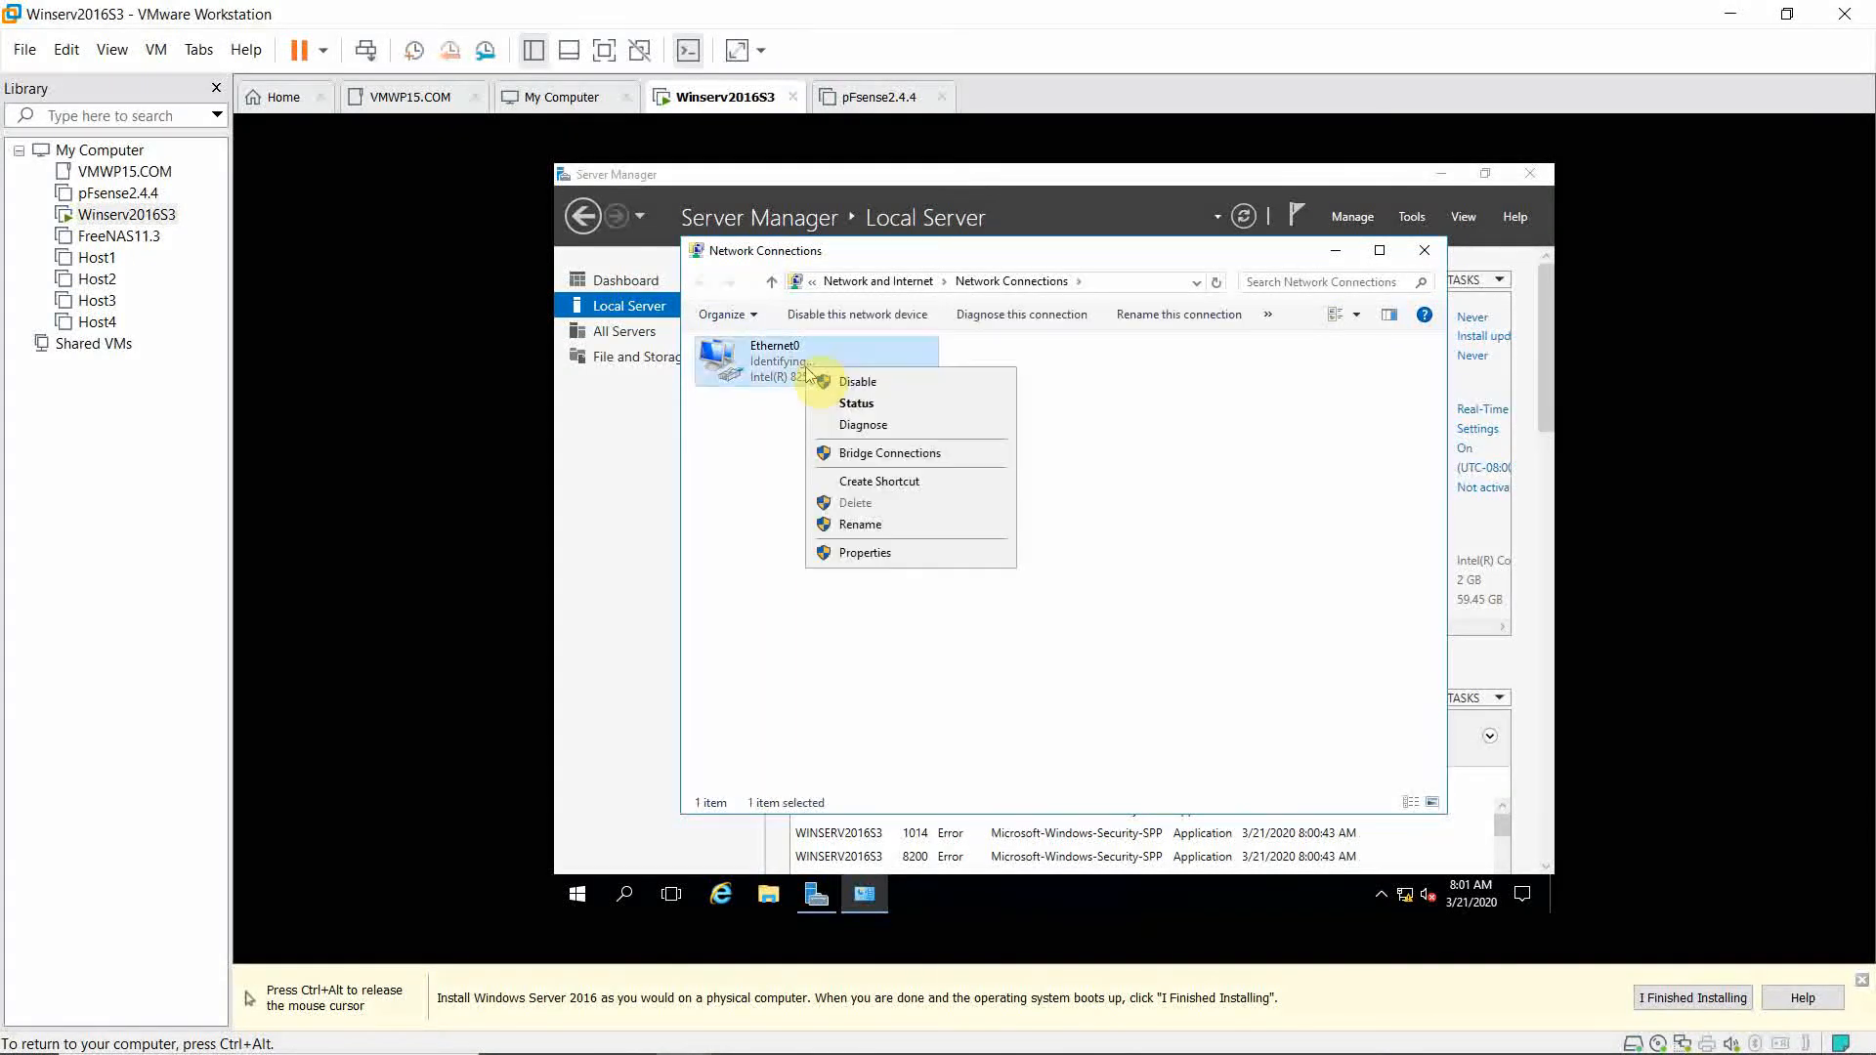
click(865, 553)
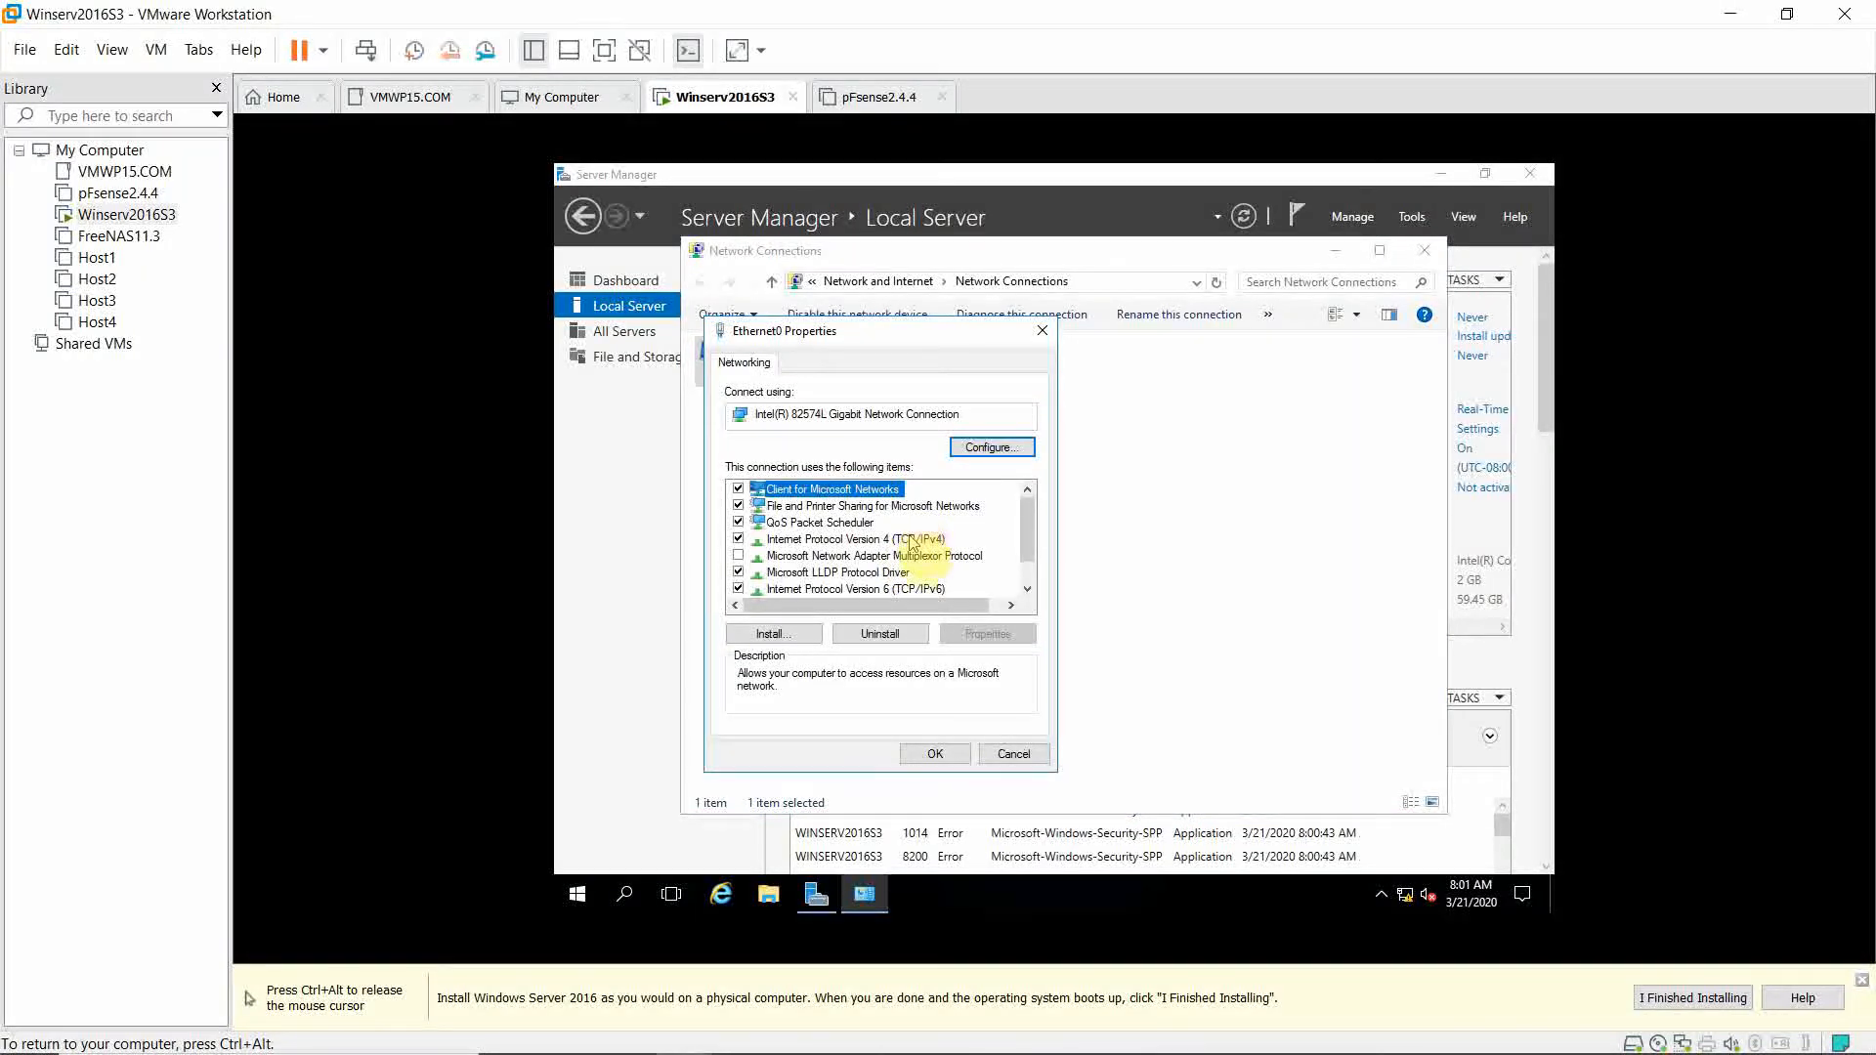
click(737, 590)
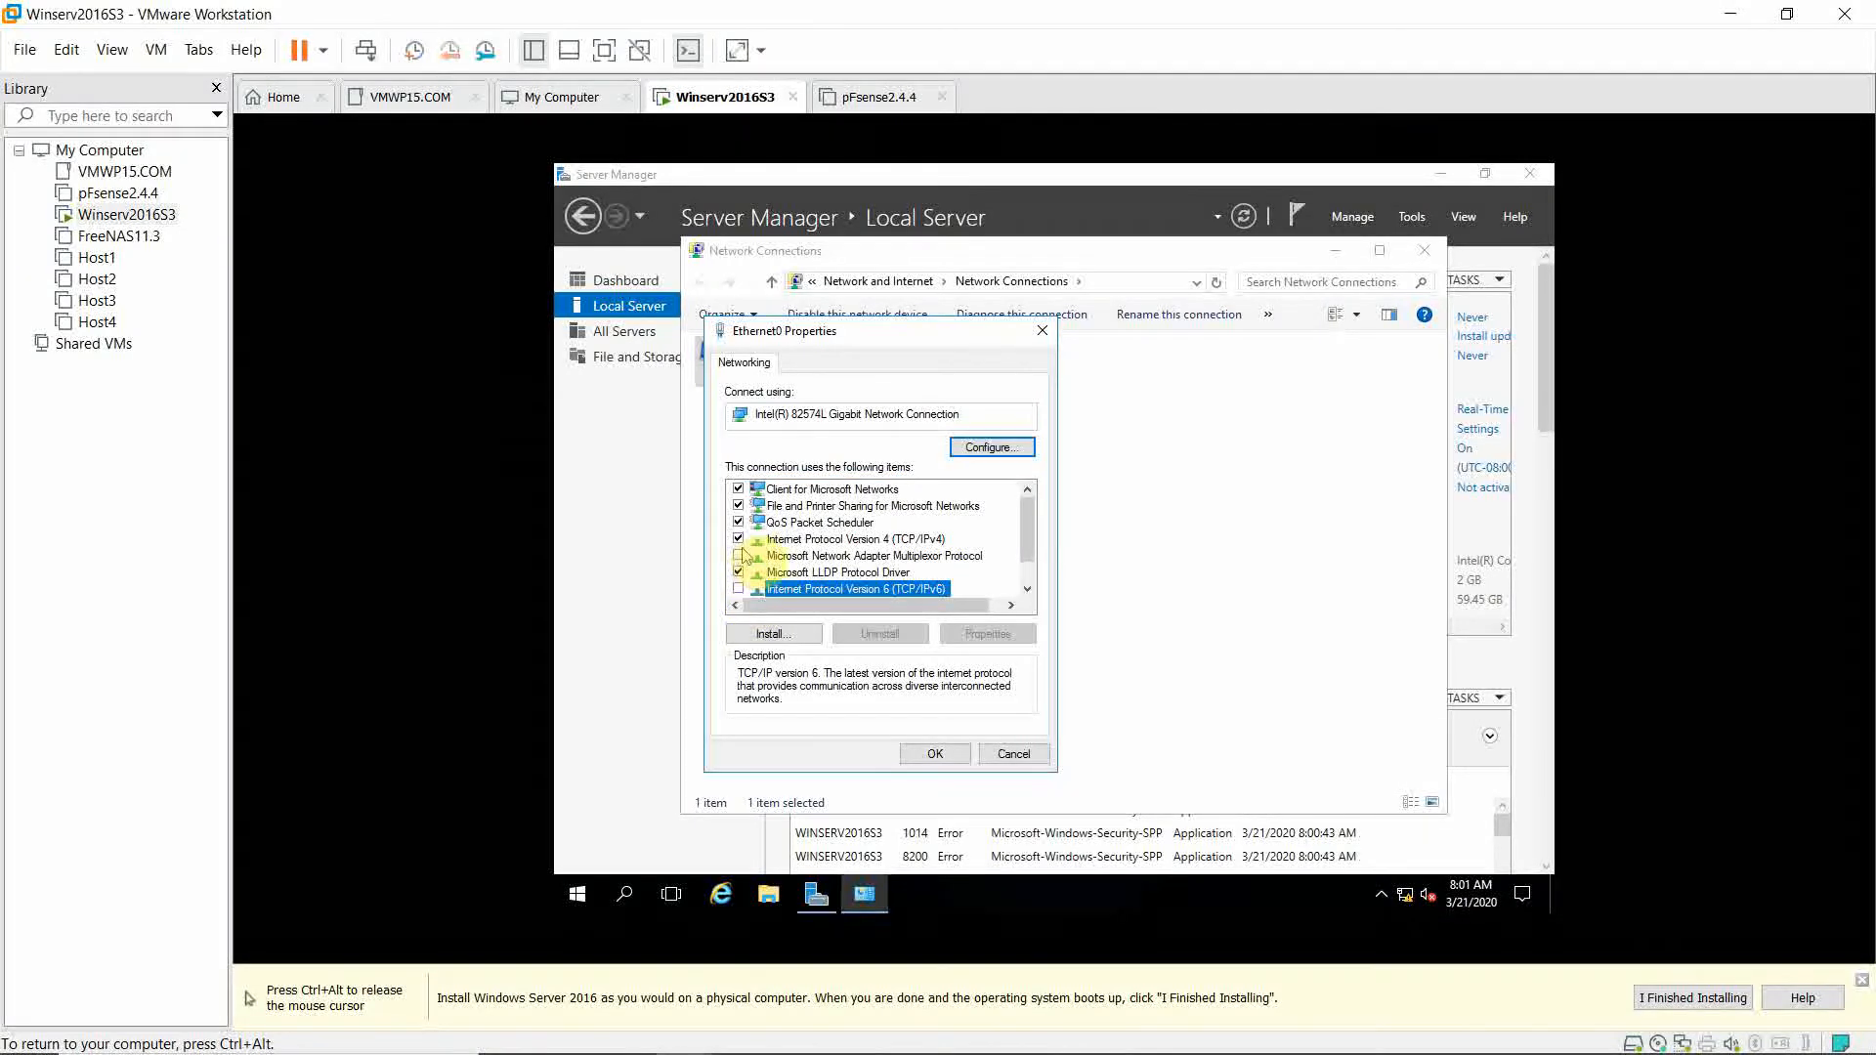
click(793, 540)
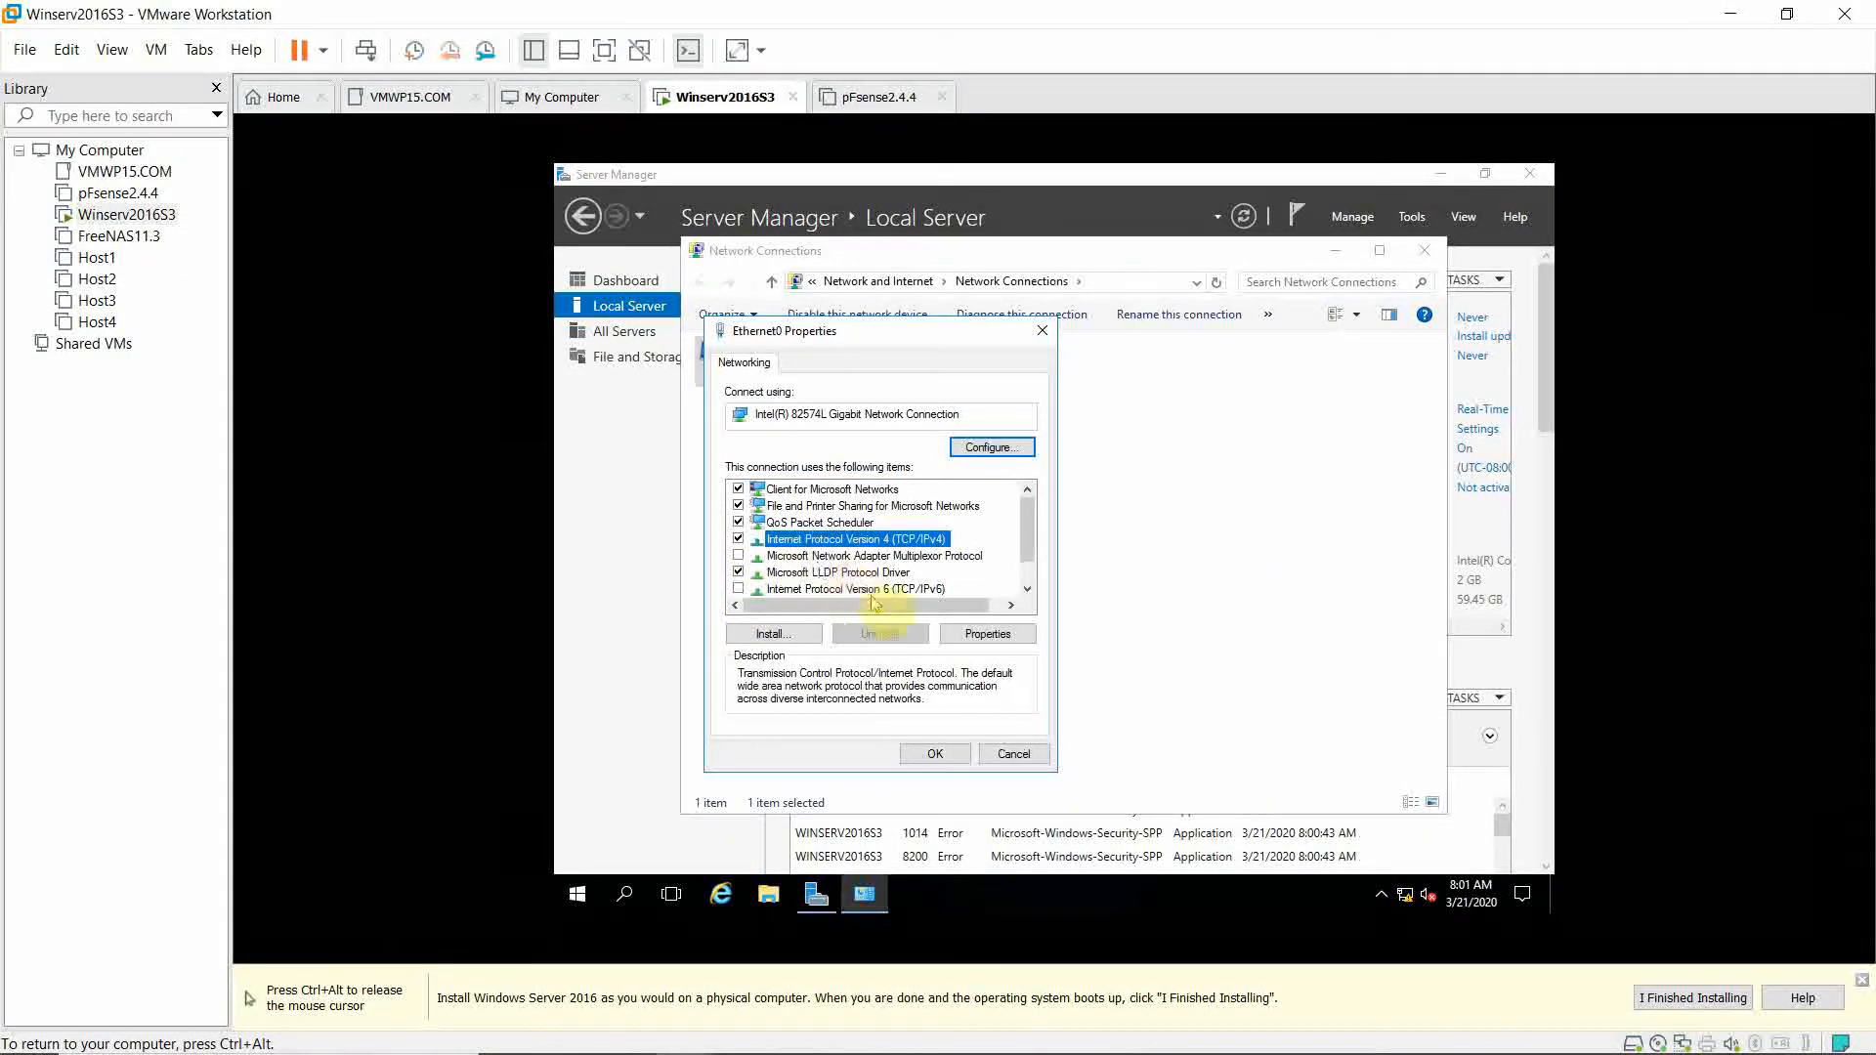
click(968, 636)
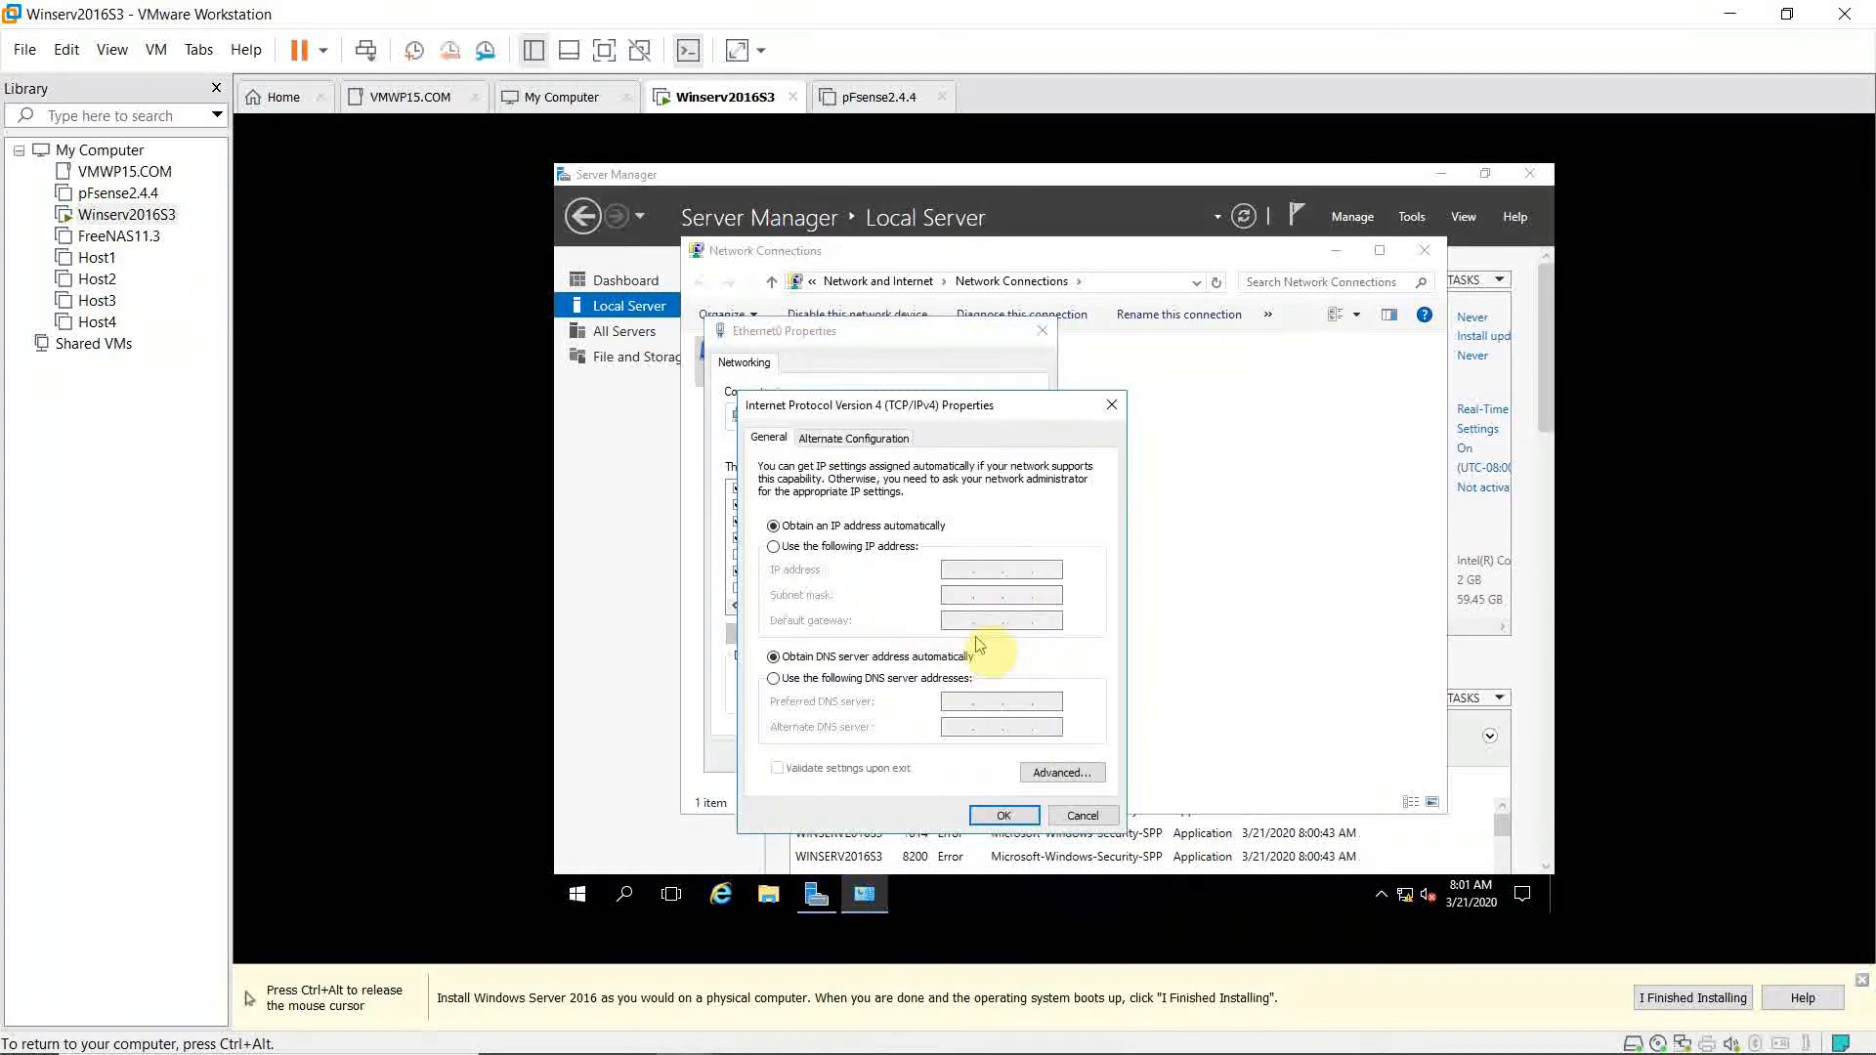
Set static IP 192.168.10.4, mask 255.255.255.0 and gateway 192.168.10.2.
click(821, 546)
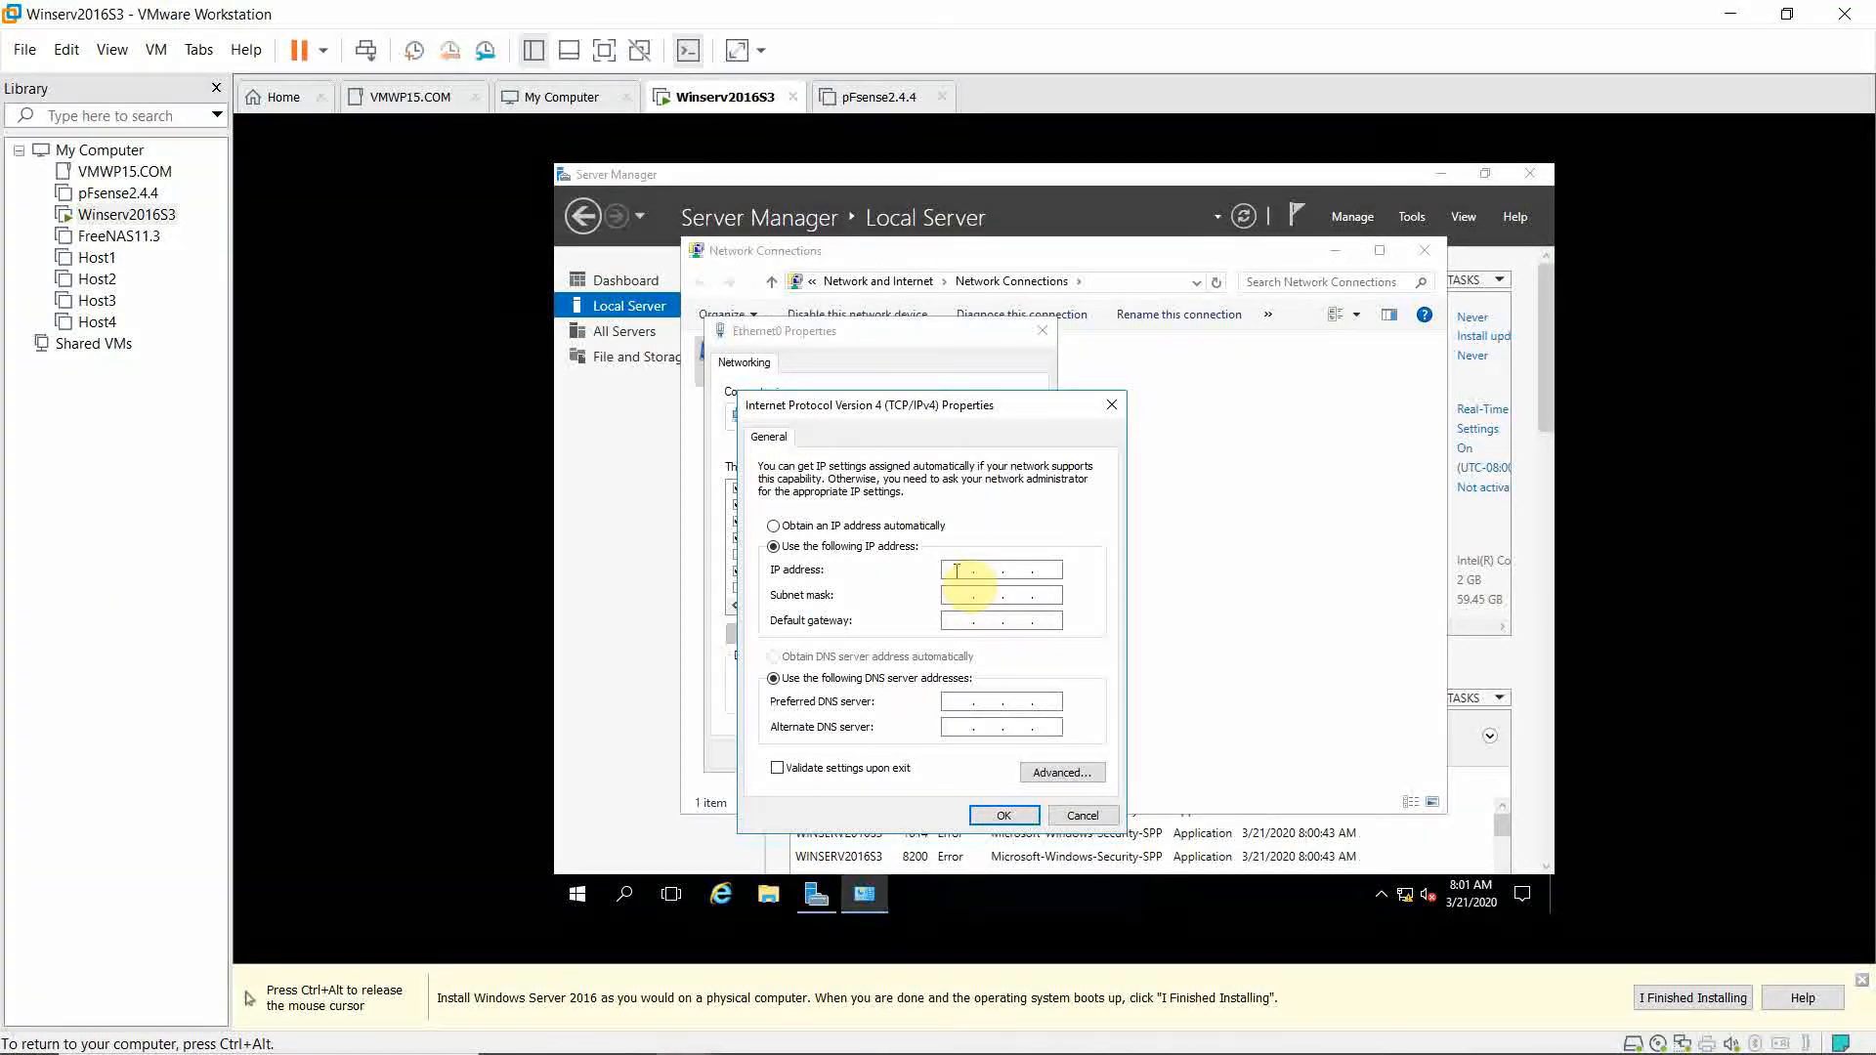
text(192 . 168 . 10 . 4)
click(959, 595)
key(Tab)
text(192 . 168 . 10 . 2)
Enter DNS servers 127.0.0.1 and 209.18.47.61, then open Advanced TCP/IP settings.
key(Tab)
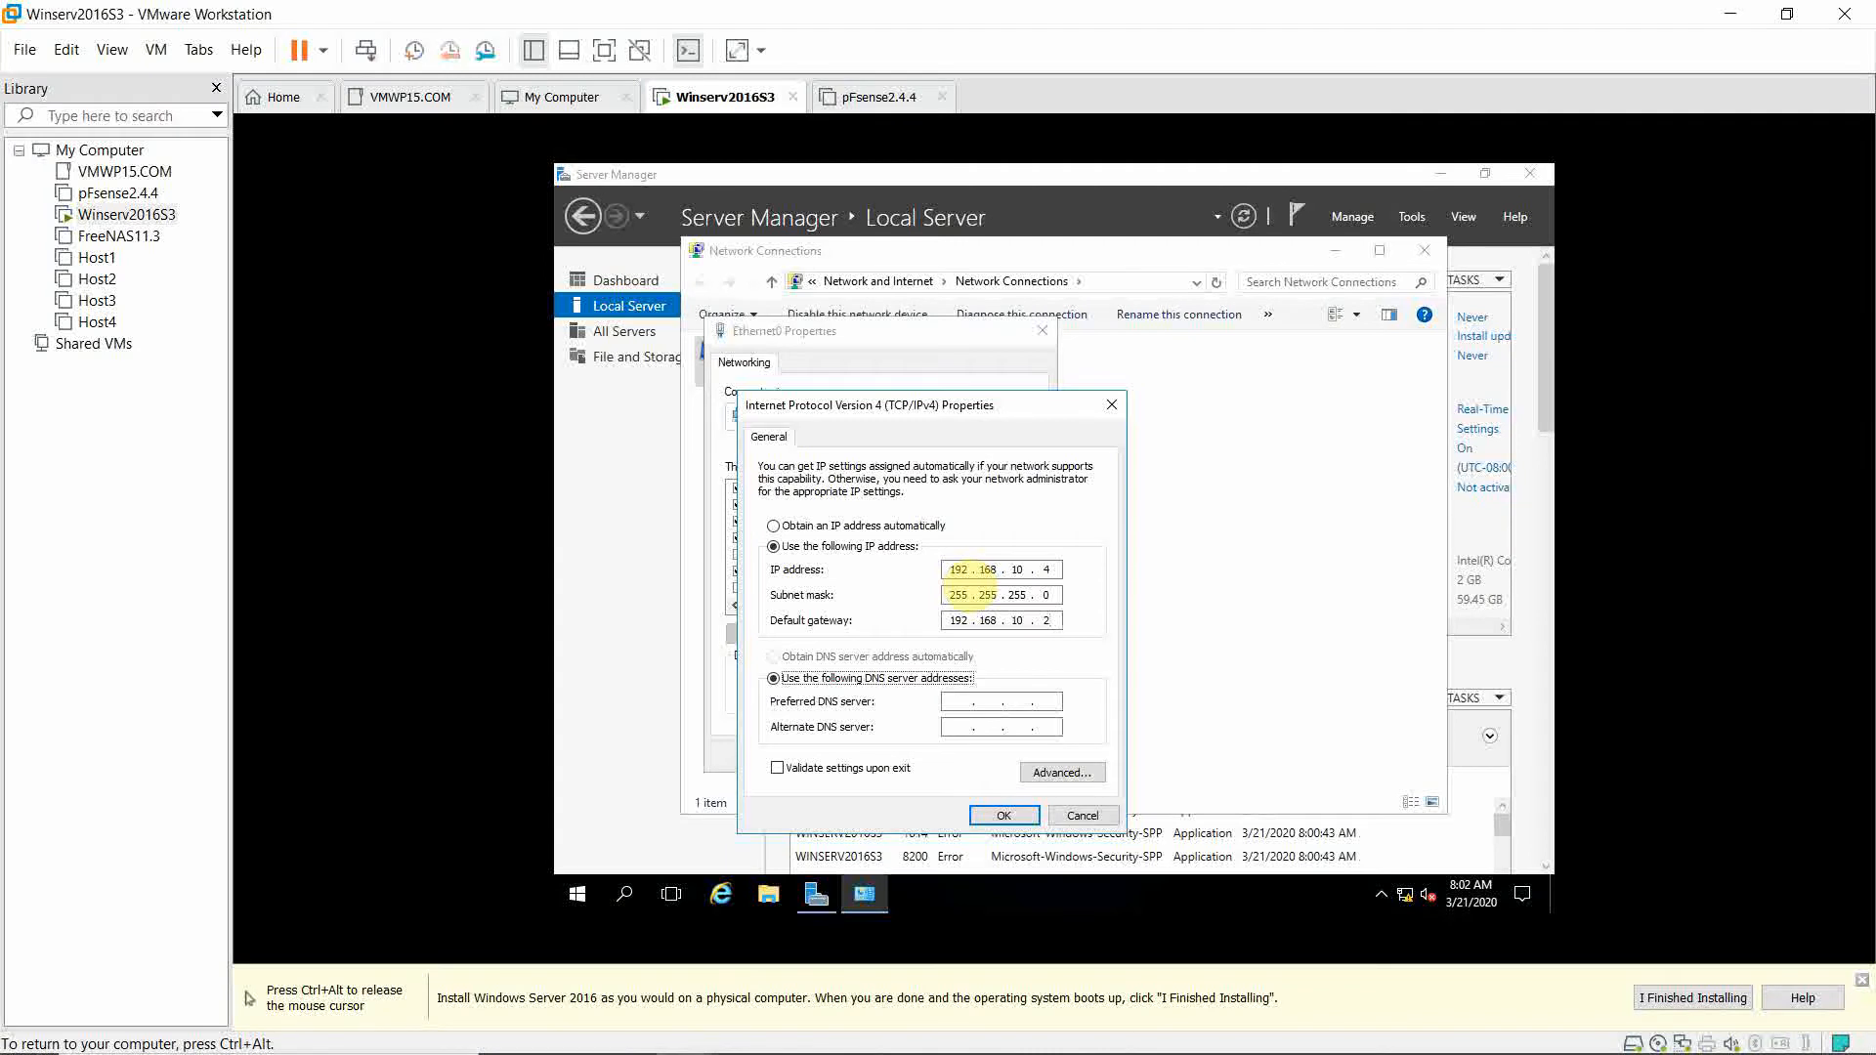
key(Tab)
text(127)
text(2)
text(09 . )
text(18 . )
text(47 . )
text(61)
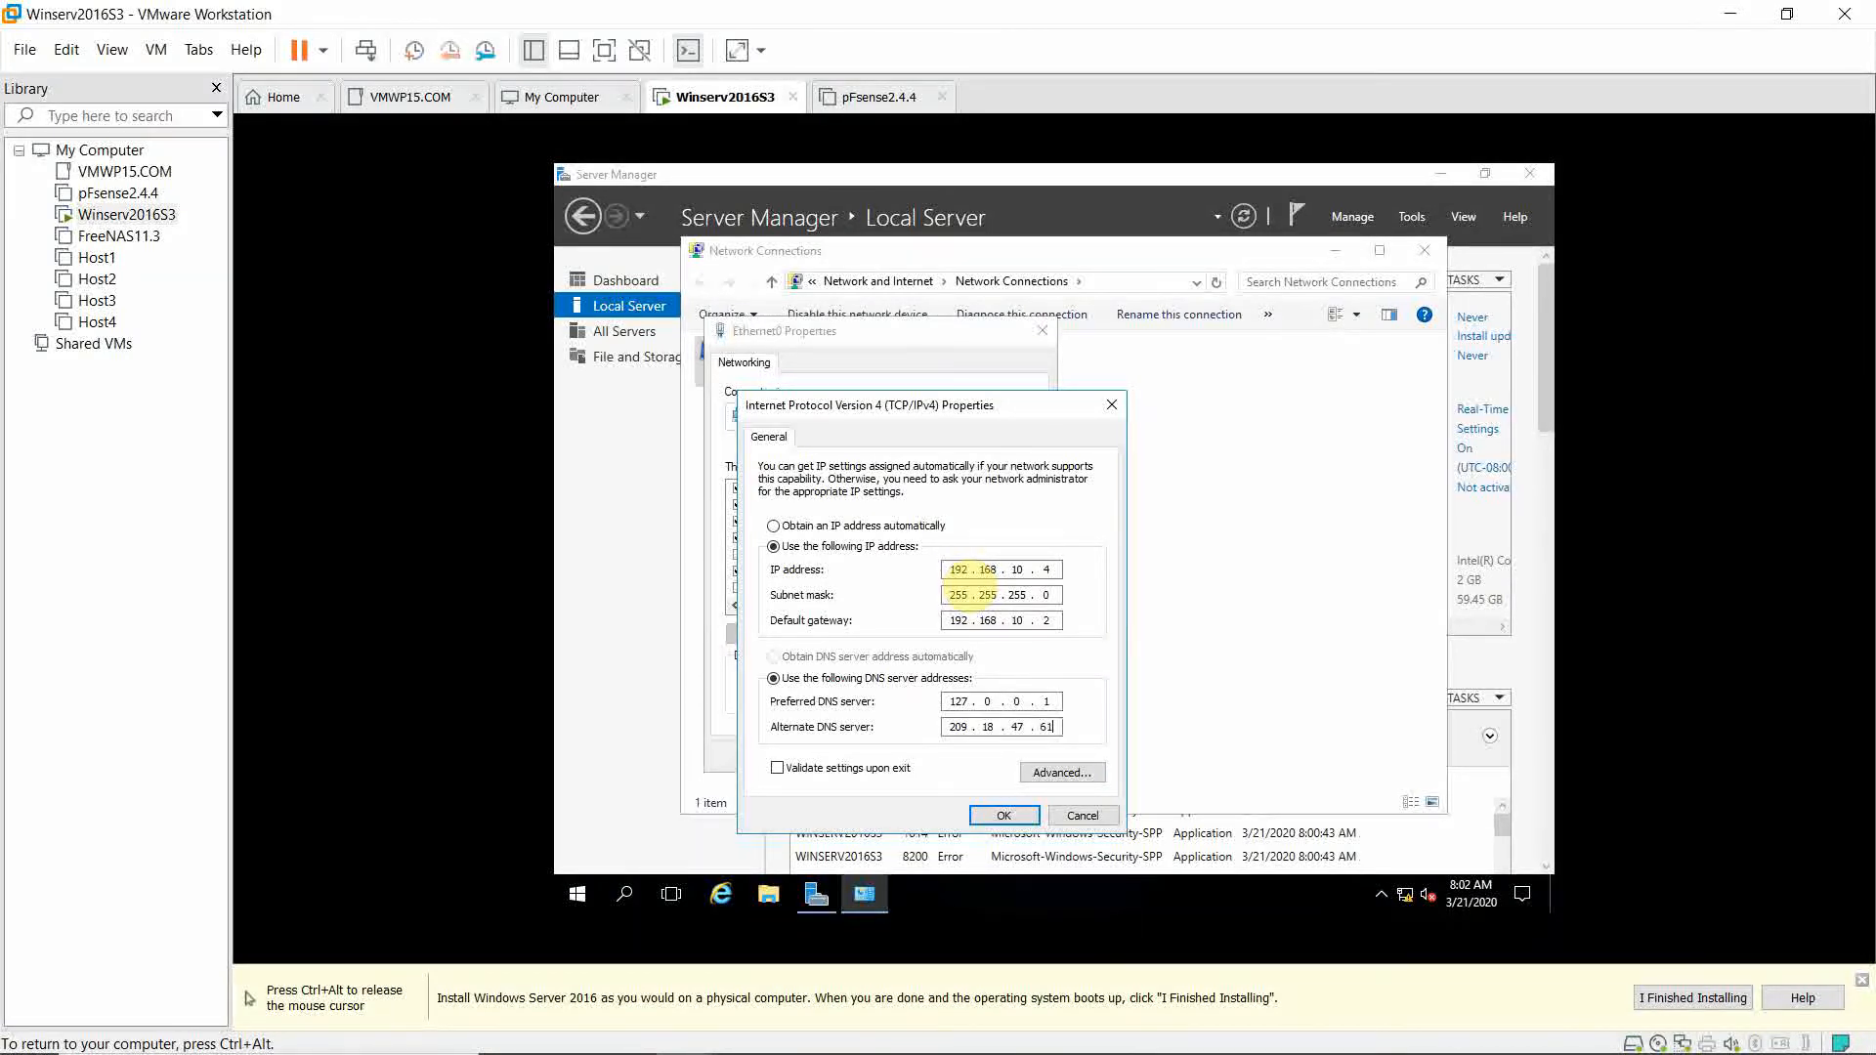
click(1088, 773)
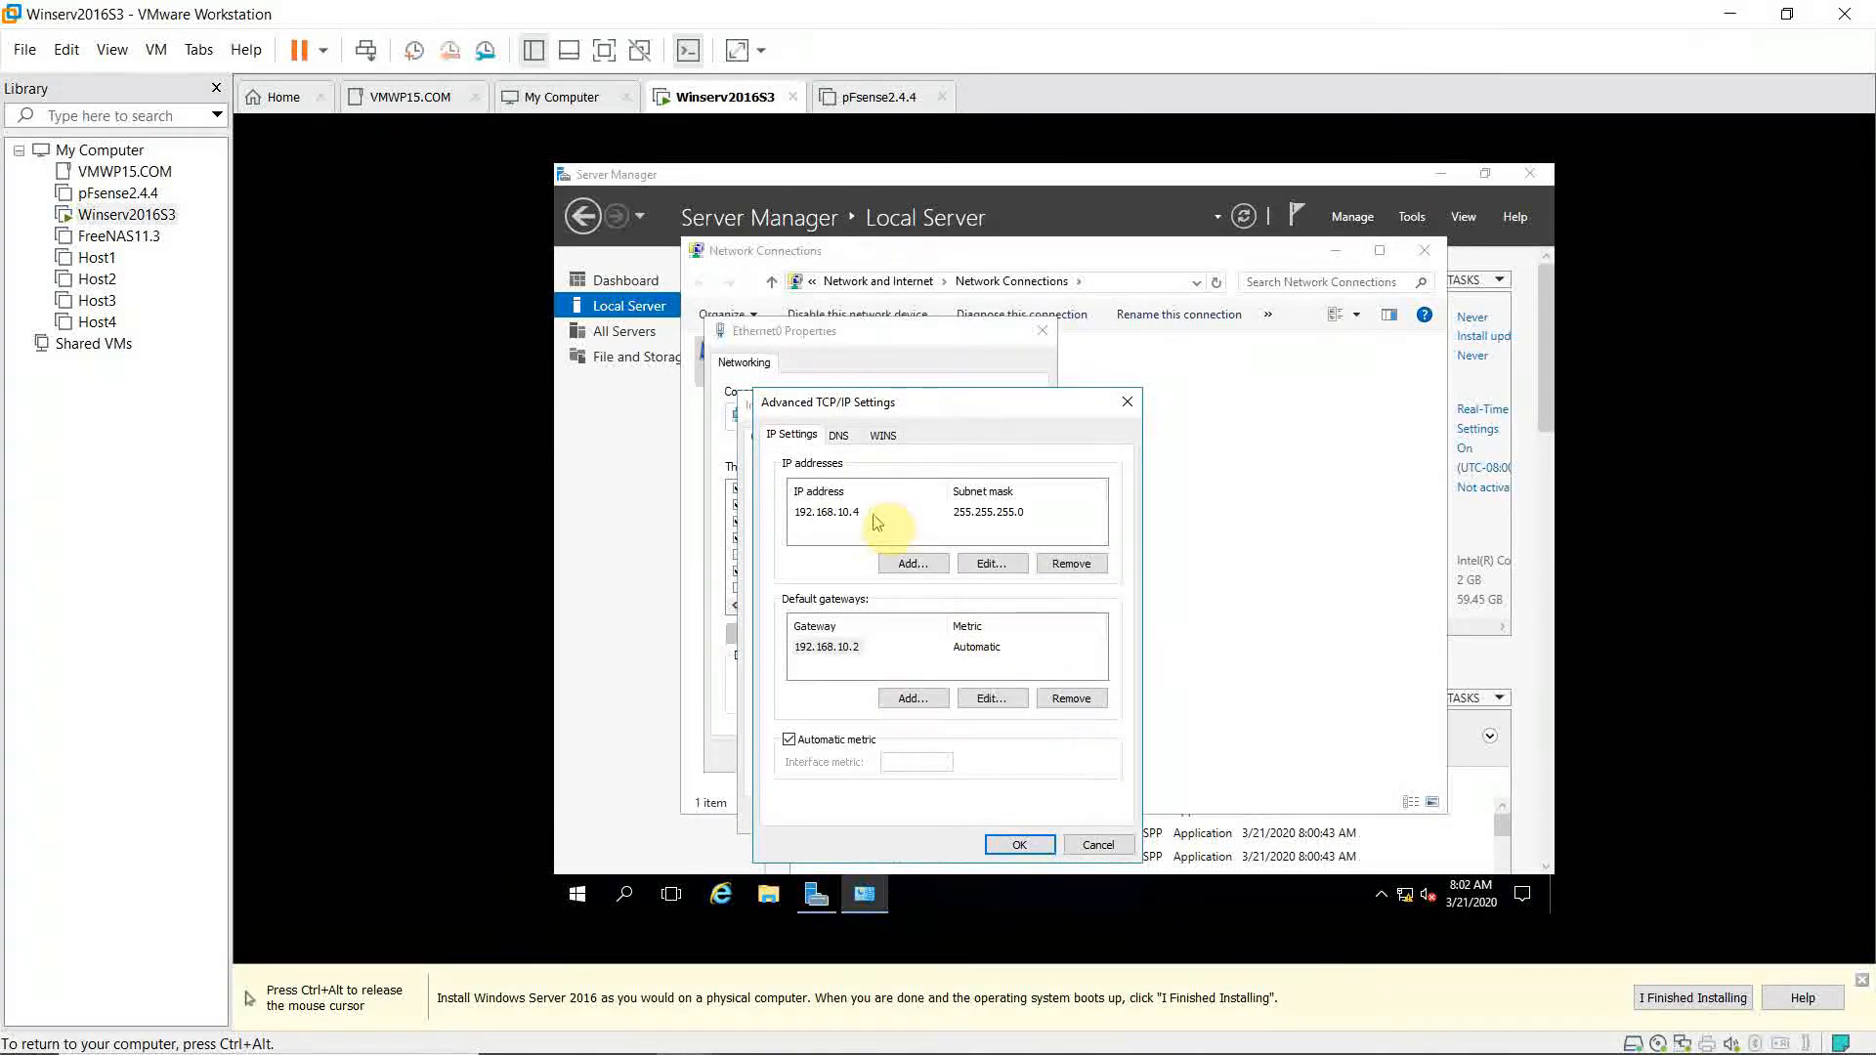
click(839, 435)
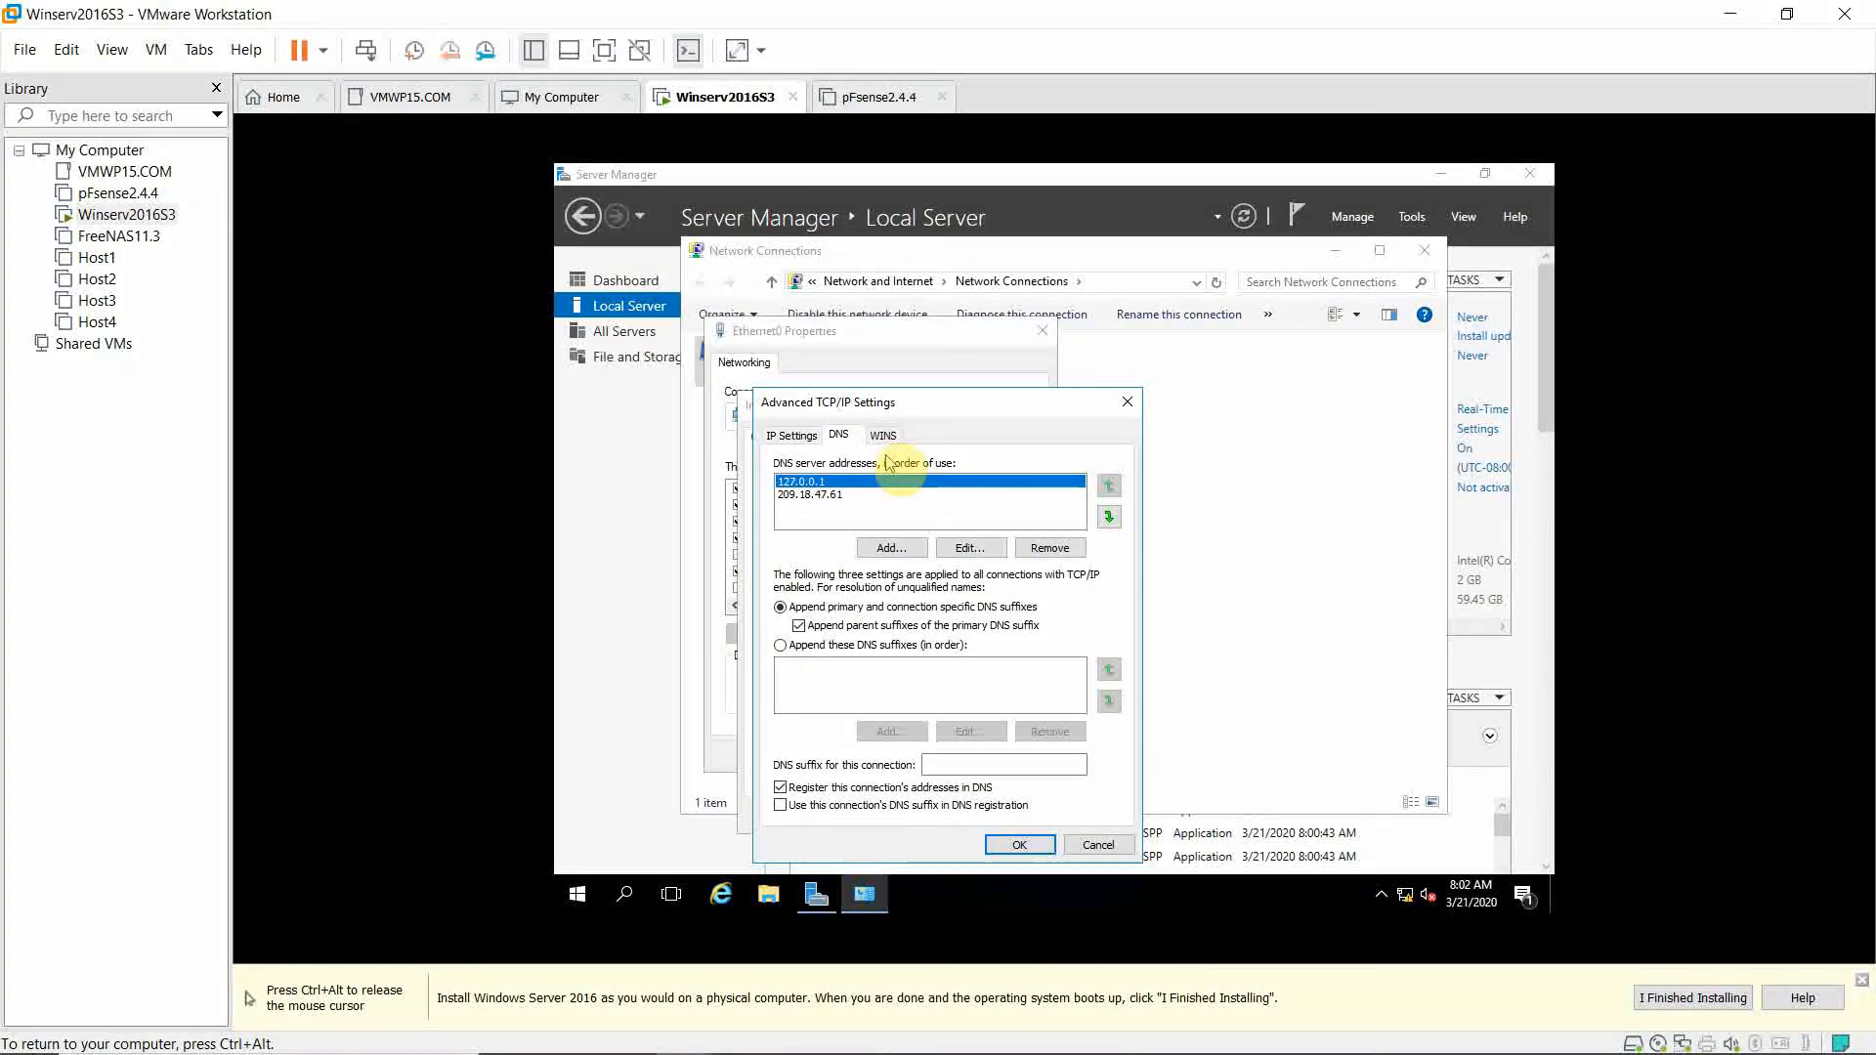
click(1019, 845)
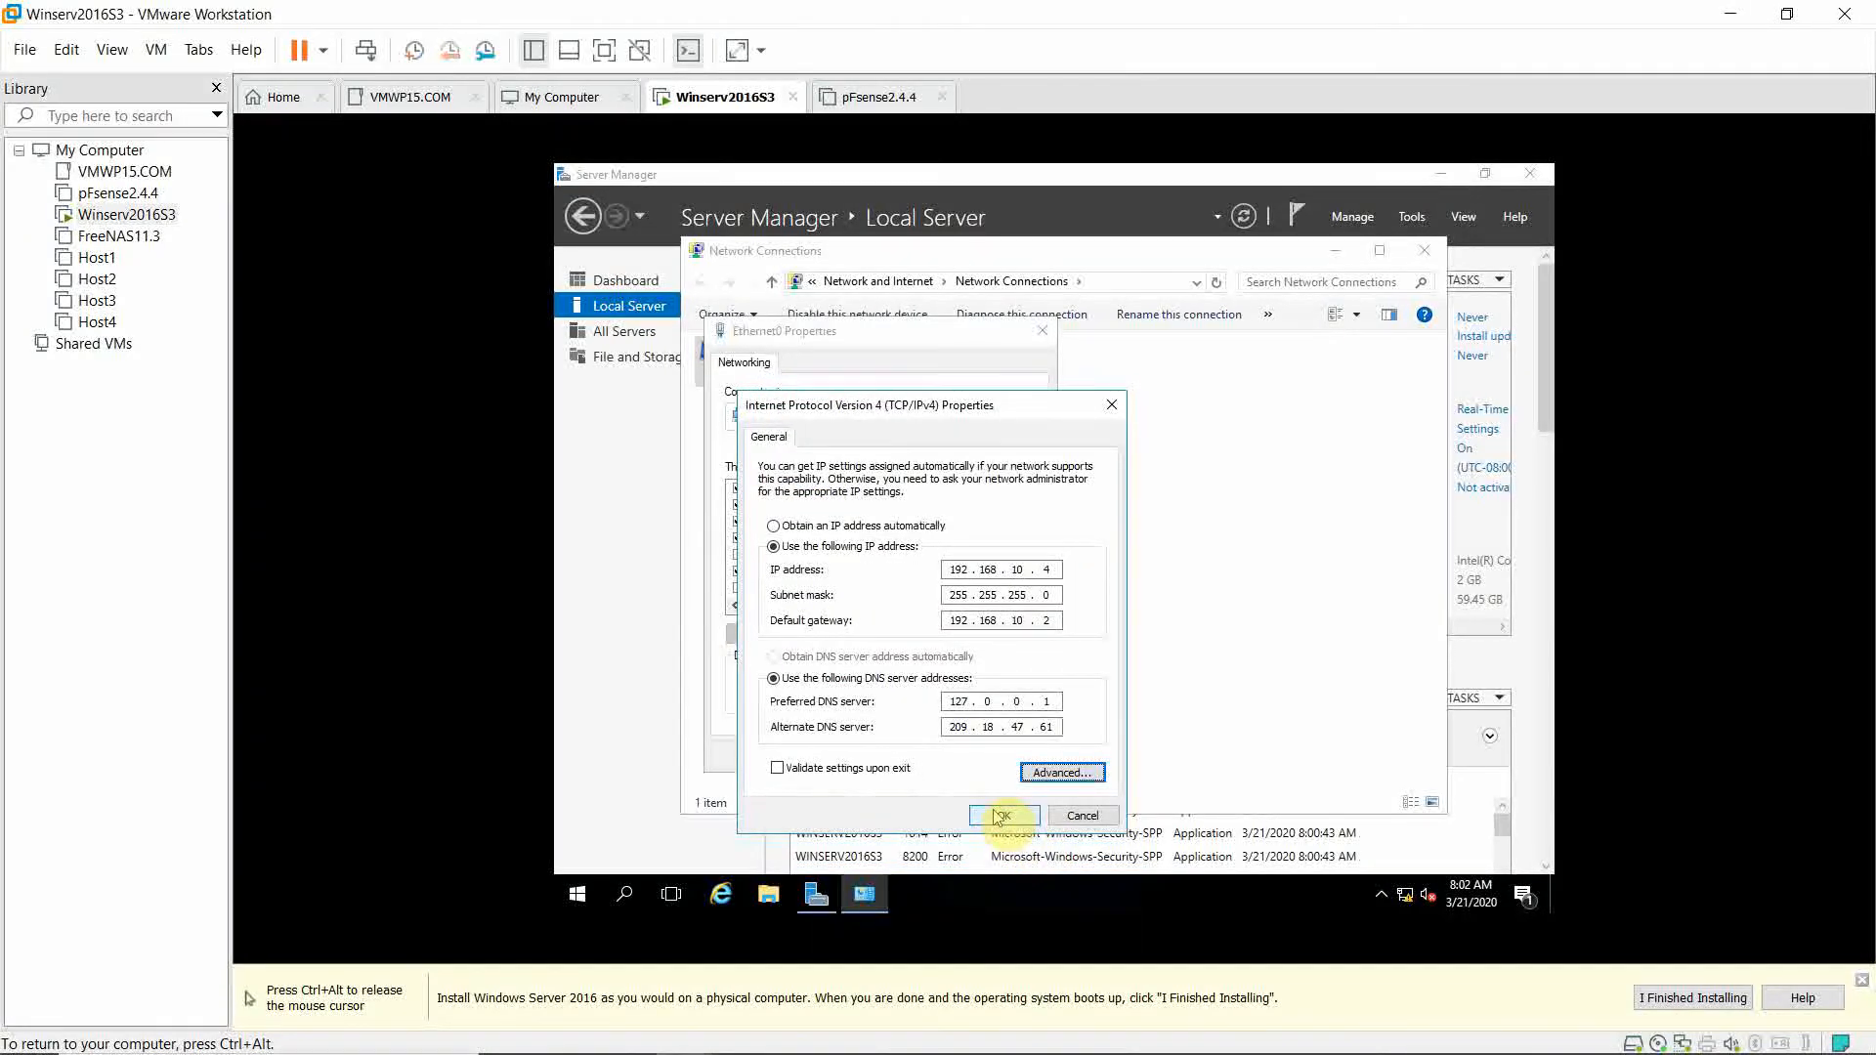
click(999, 817)
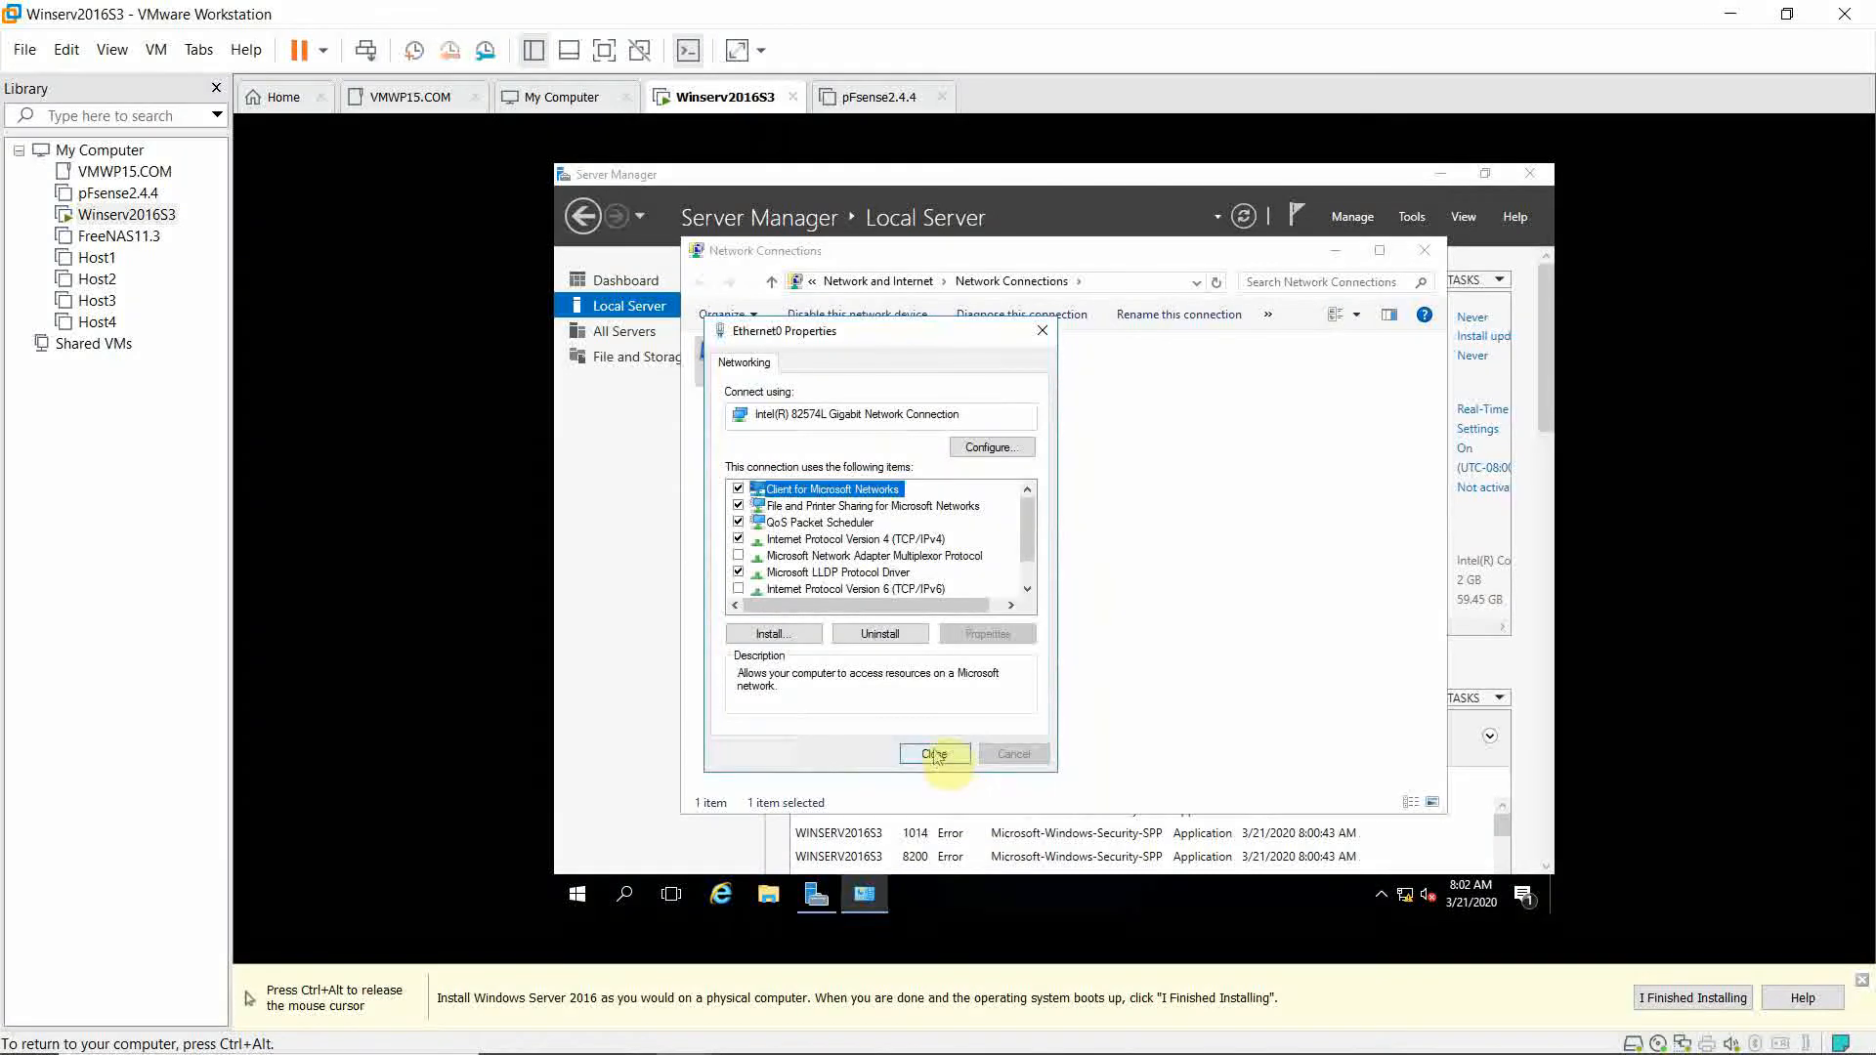
click(934, 754)
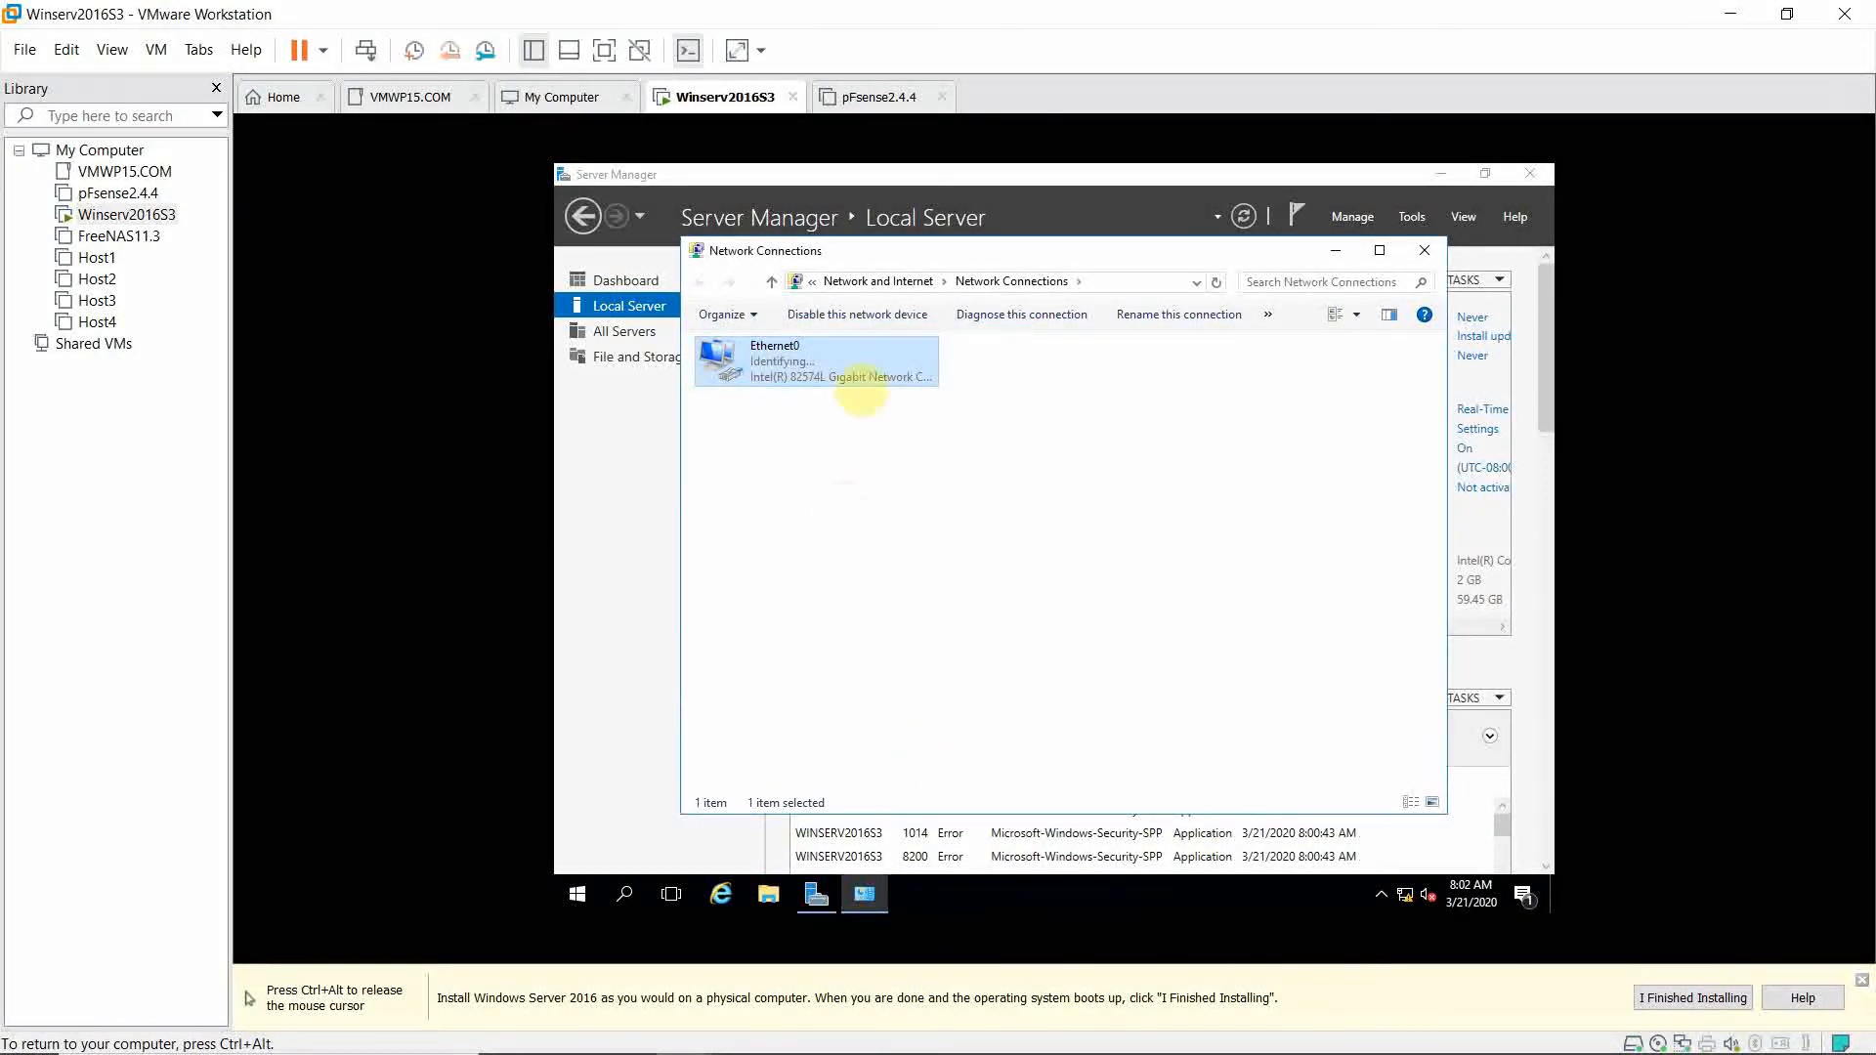
Reopen the server's Network Connections, then select the pfSense2.4.4 VM in the Library.
click(1422, 255)
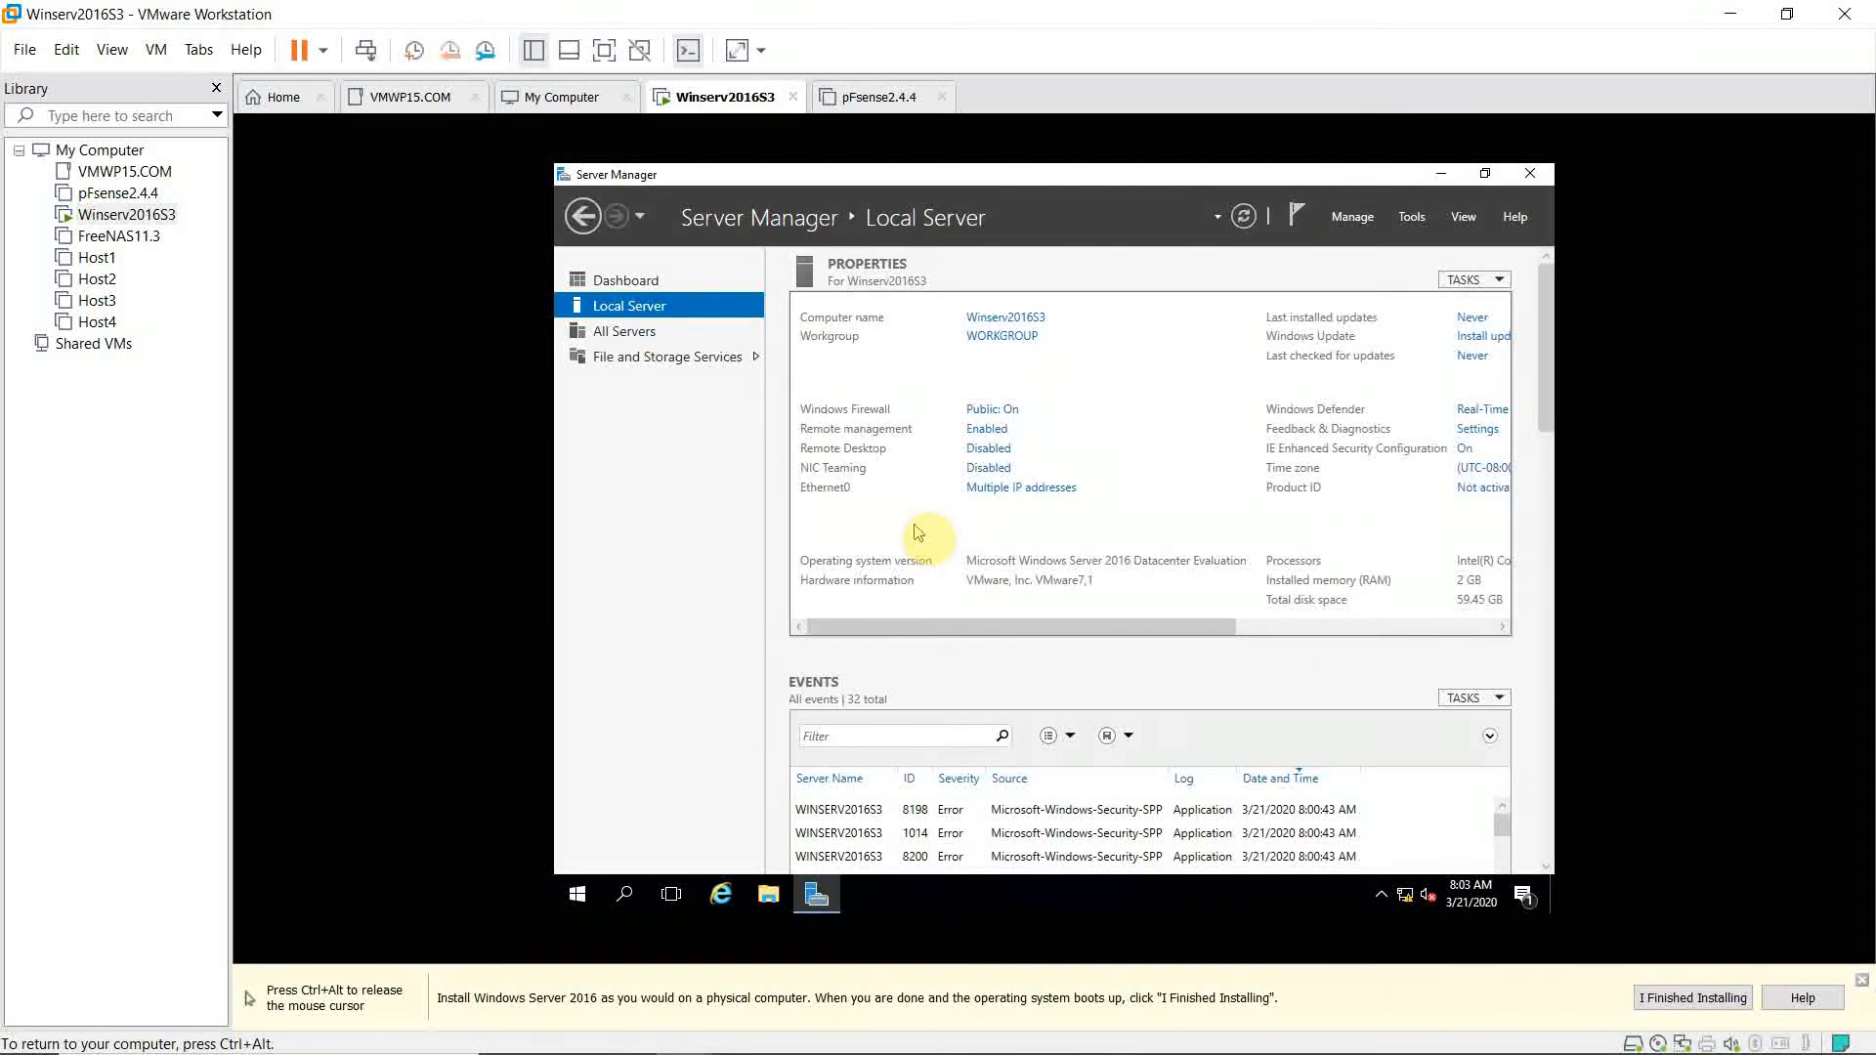
click(973, 491)
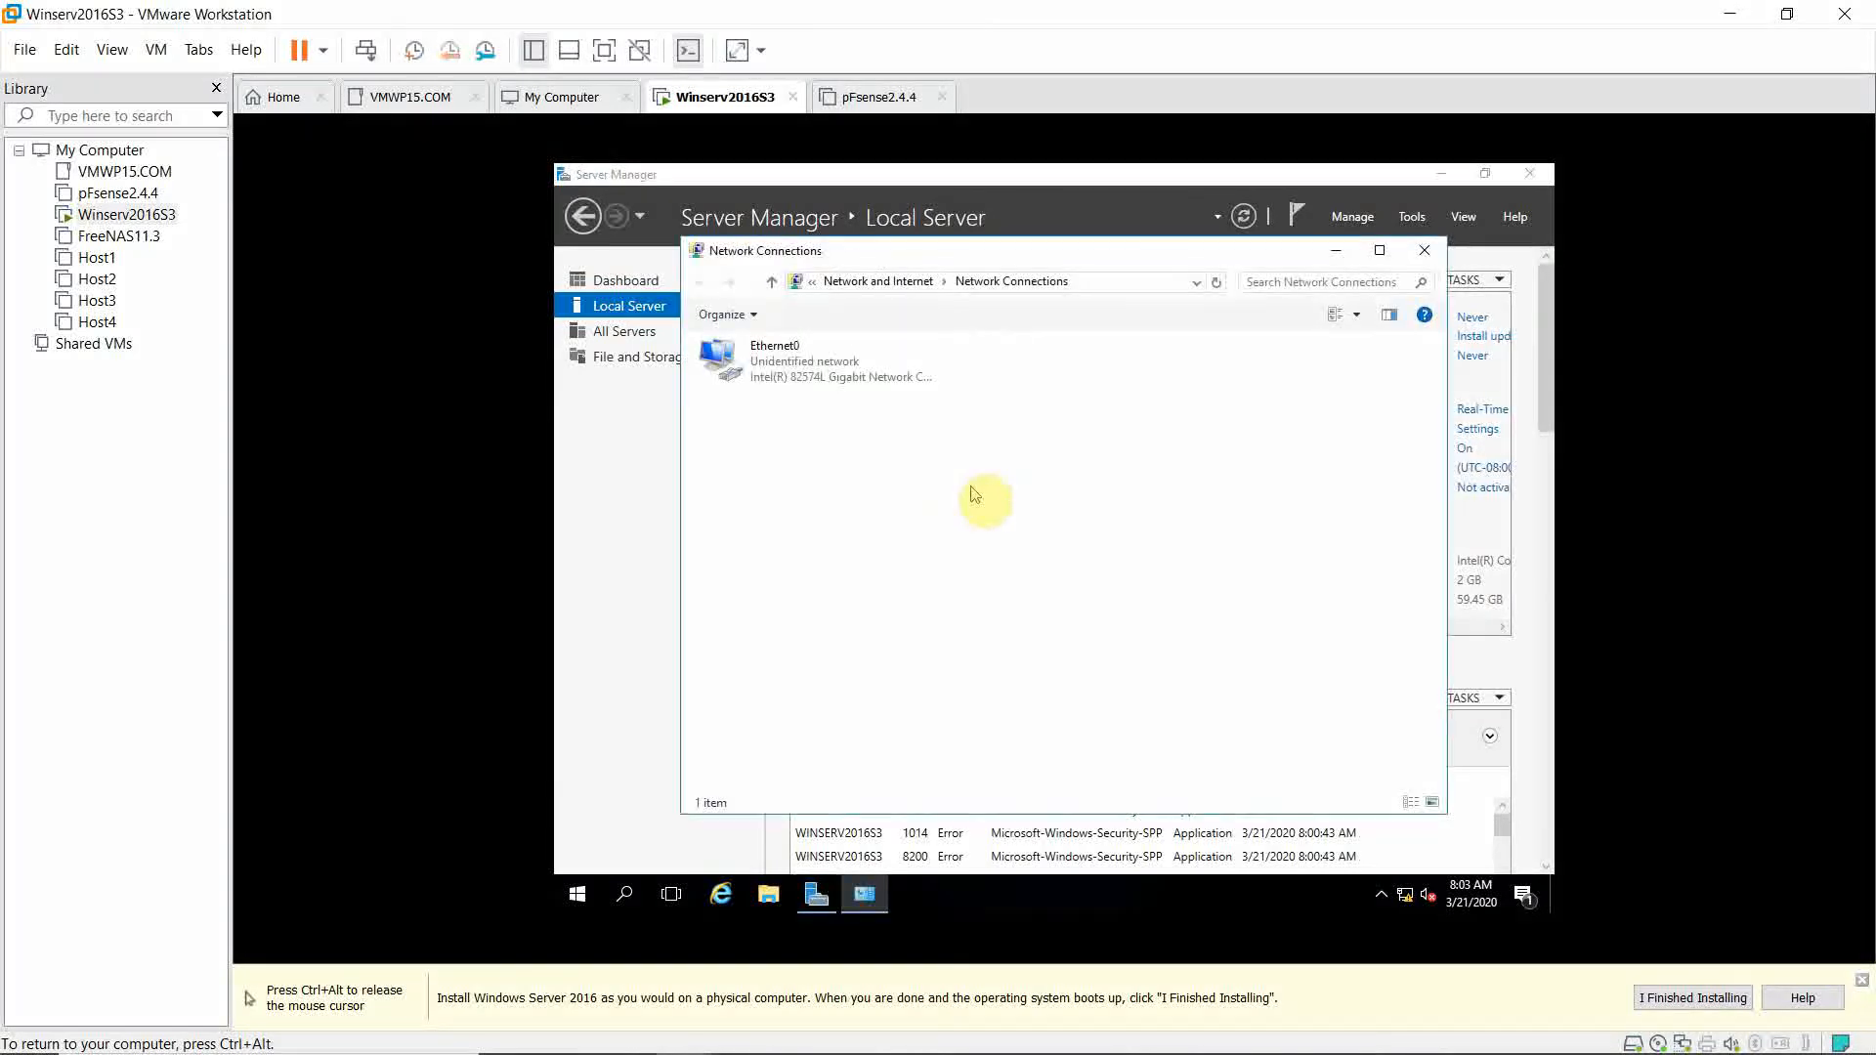
click(783, 372)
right_click(783, 372)
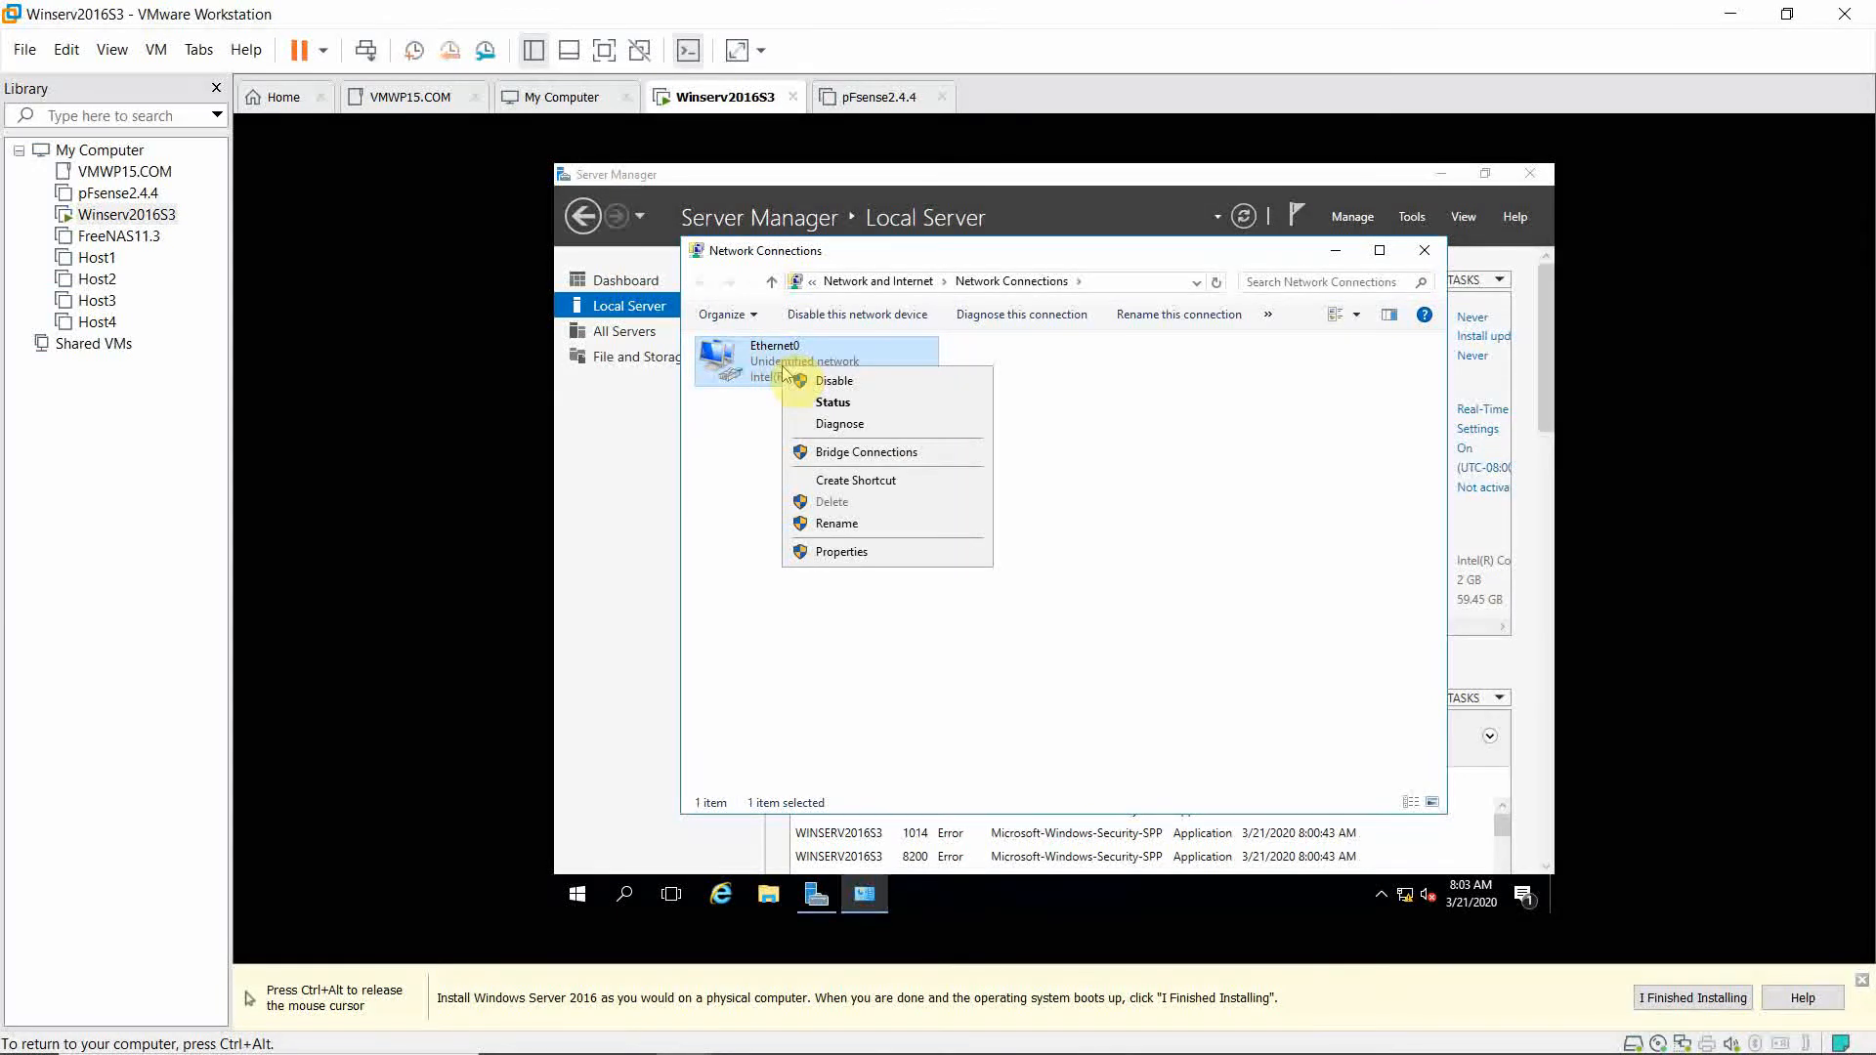
click(134, 200)
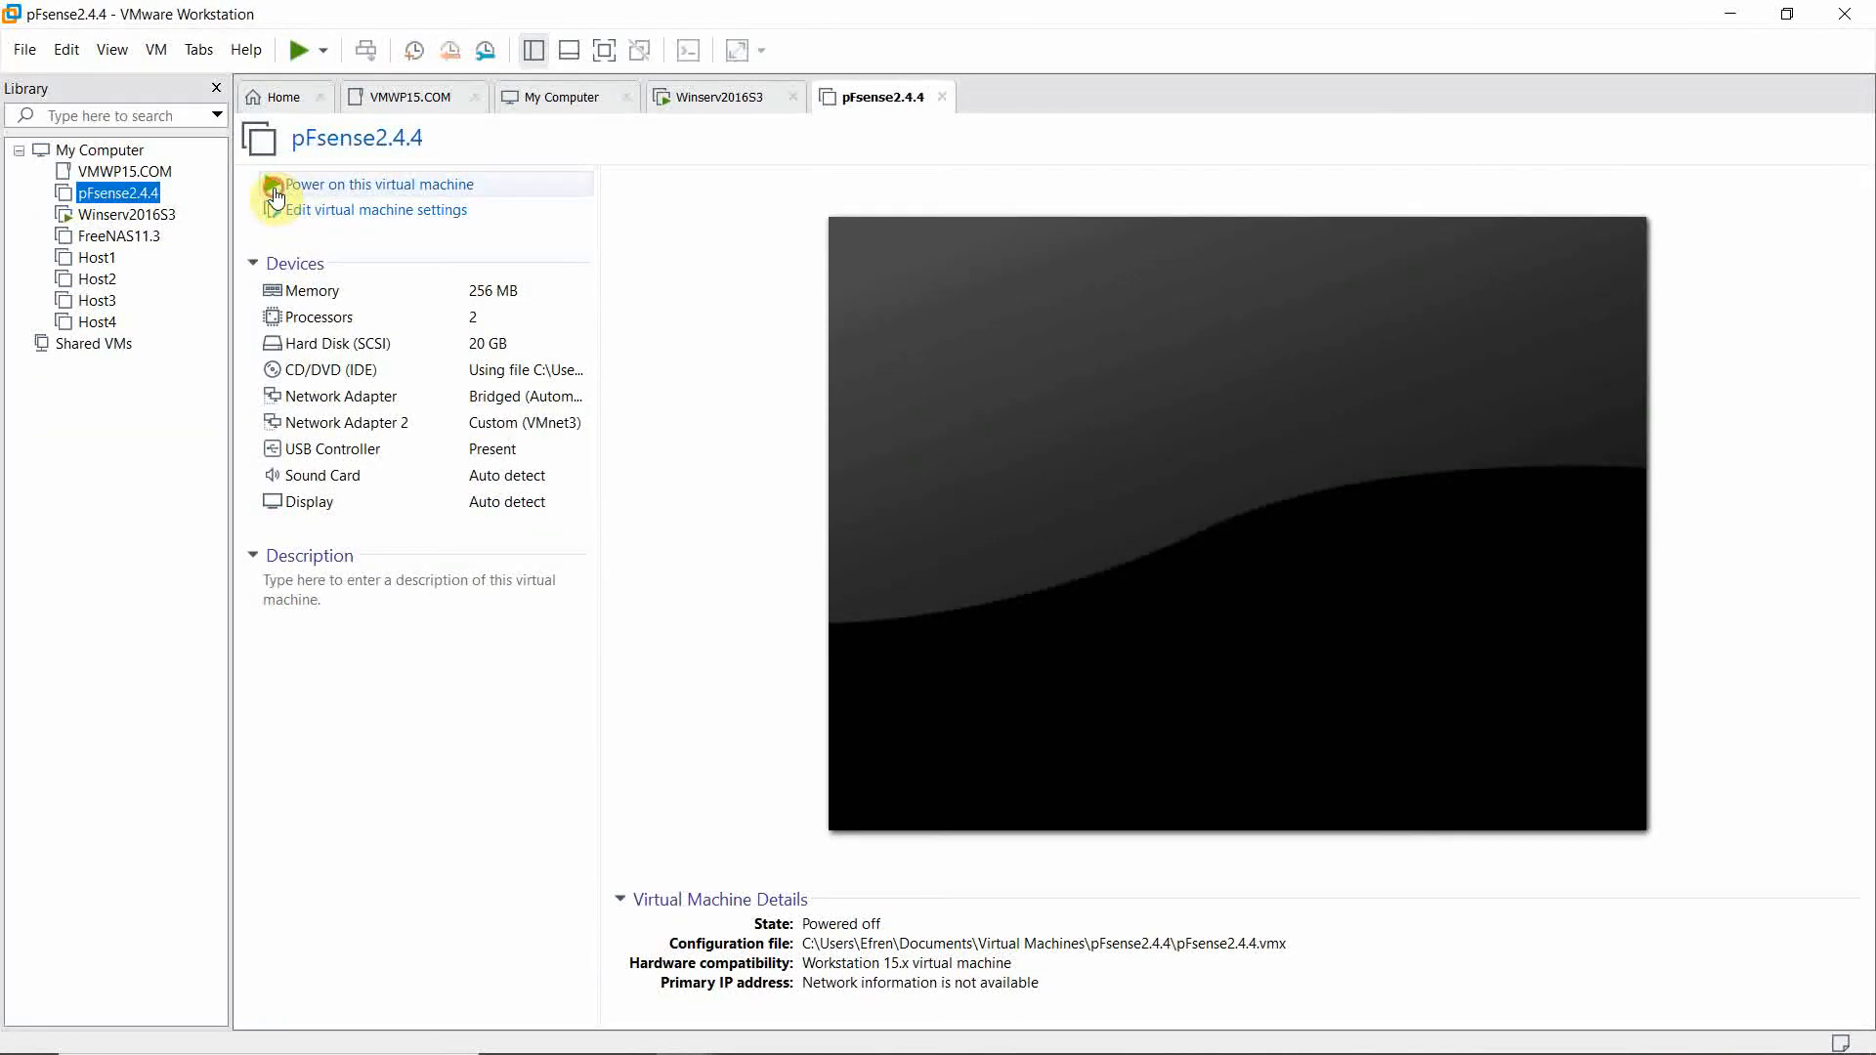
Power on pfSense2.4.4 and switch back to the Winserv2016S3 VM.
click(277, 194)
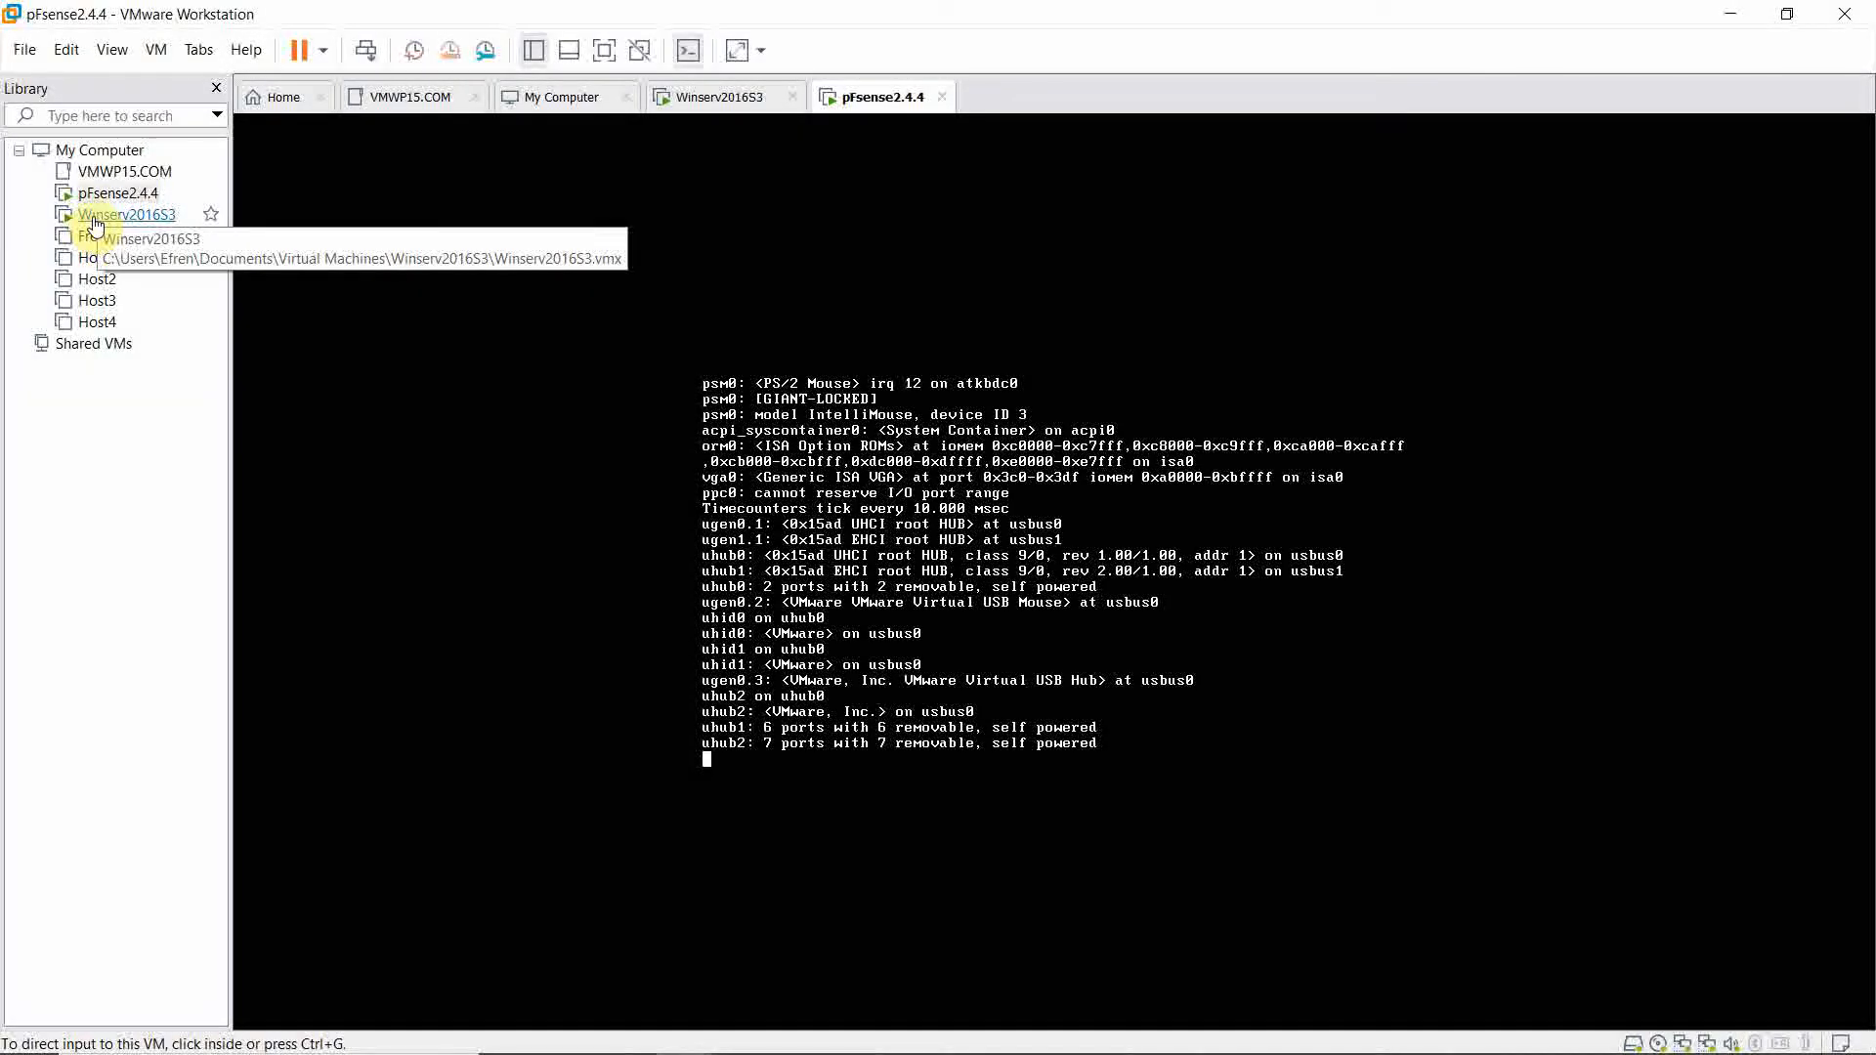
click(95, 217)
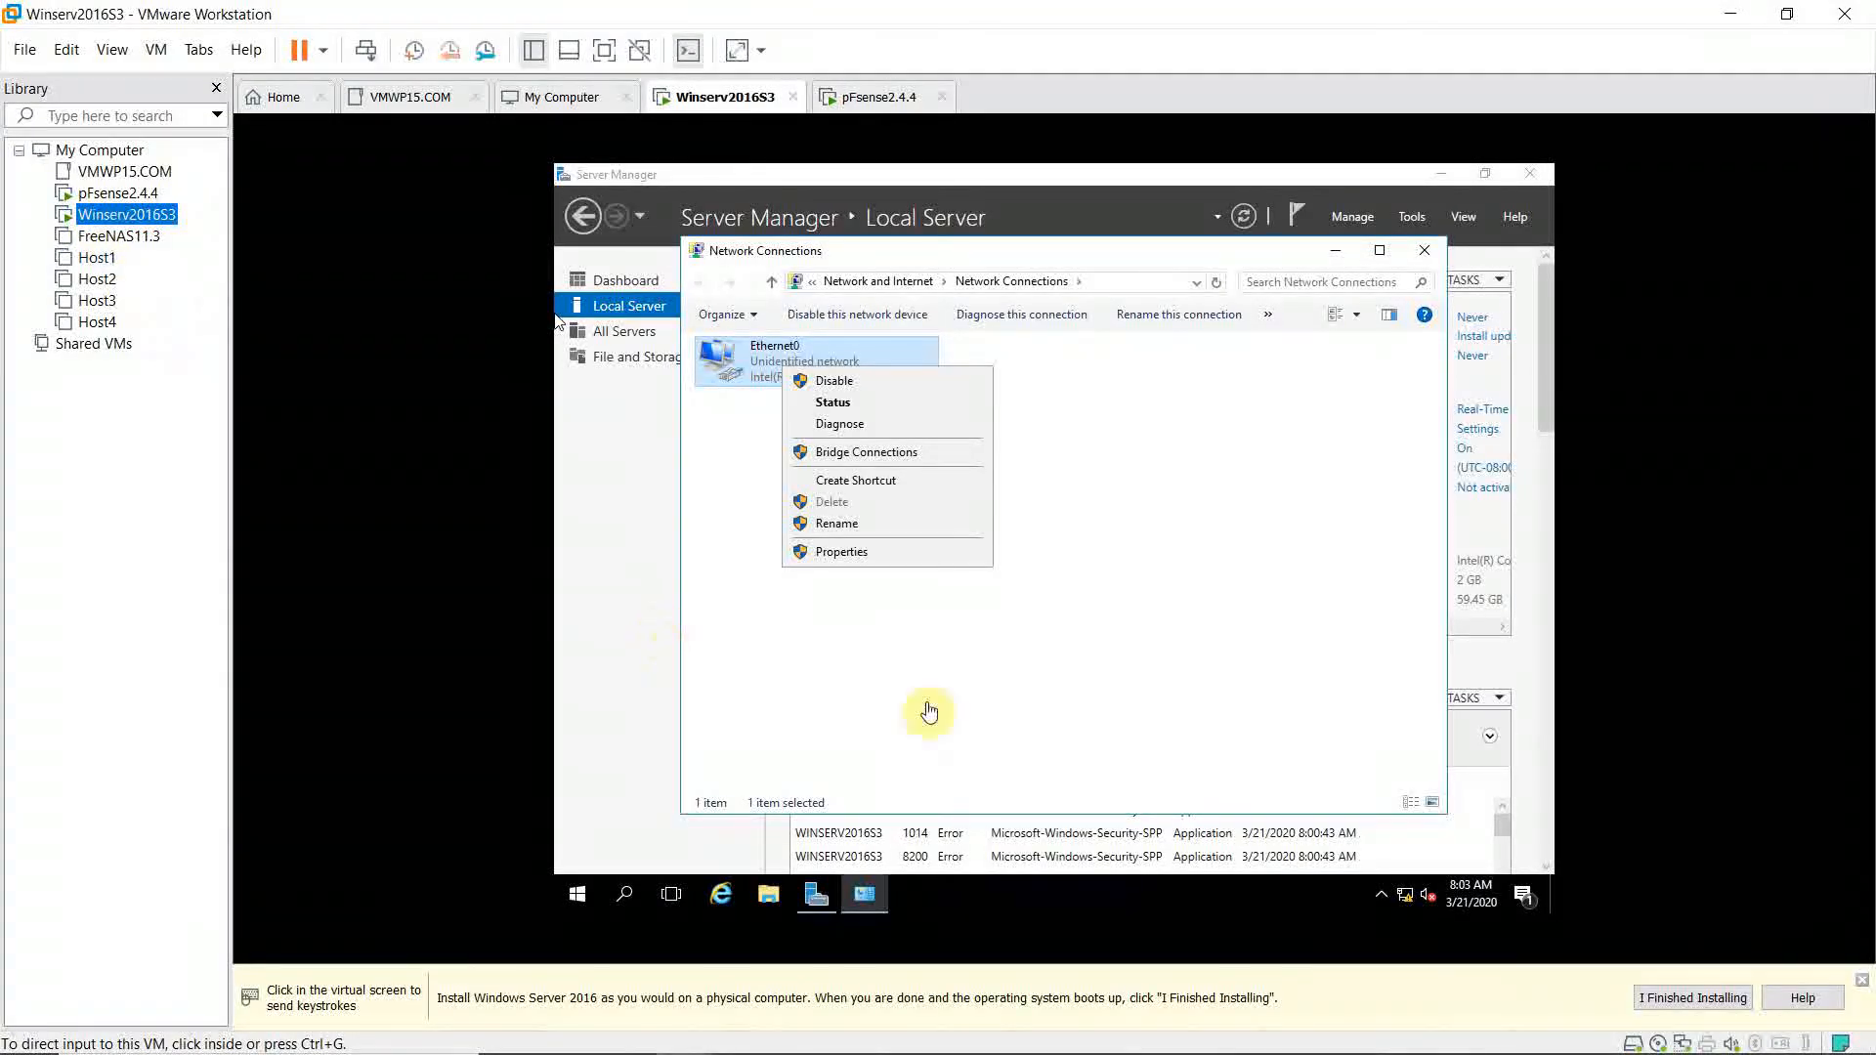
Recheck Ethernet0's IPv4 settings (192.168.10.4, gateway 192.168.10.2, DNS 127.0.0.1/209.18.47.61) and save them.
click(924, 694)
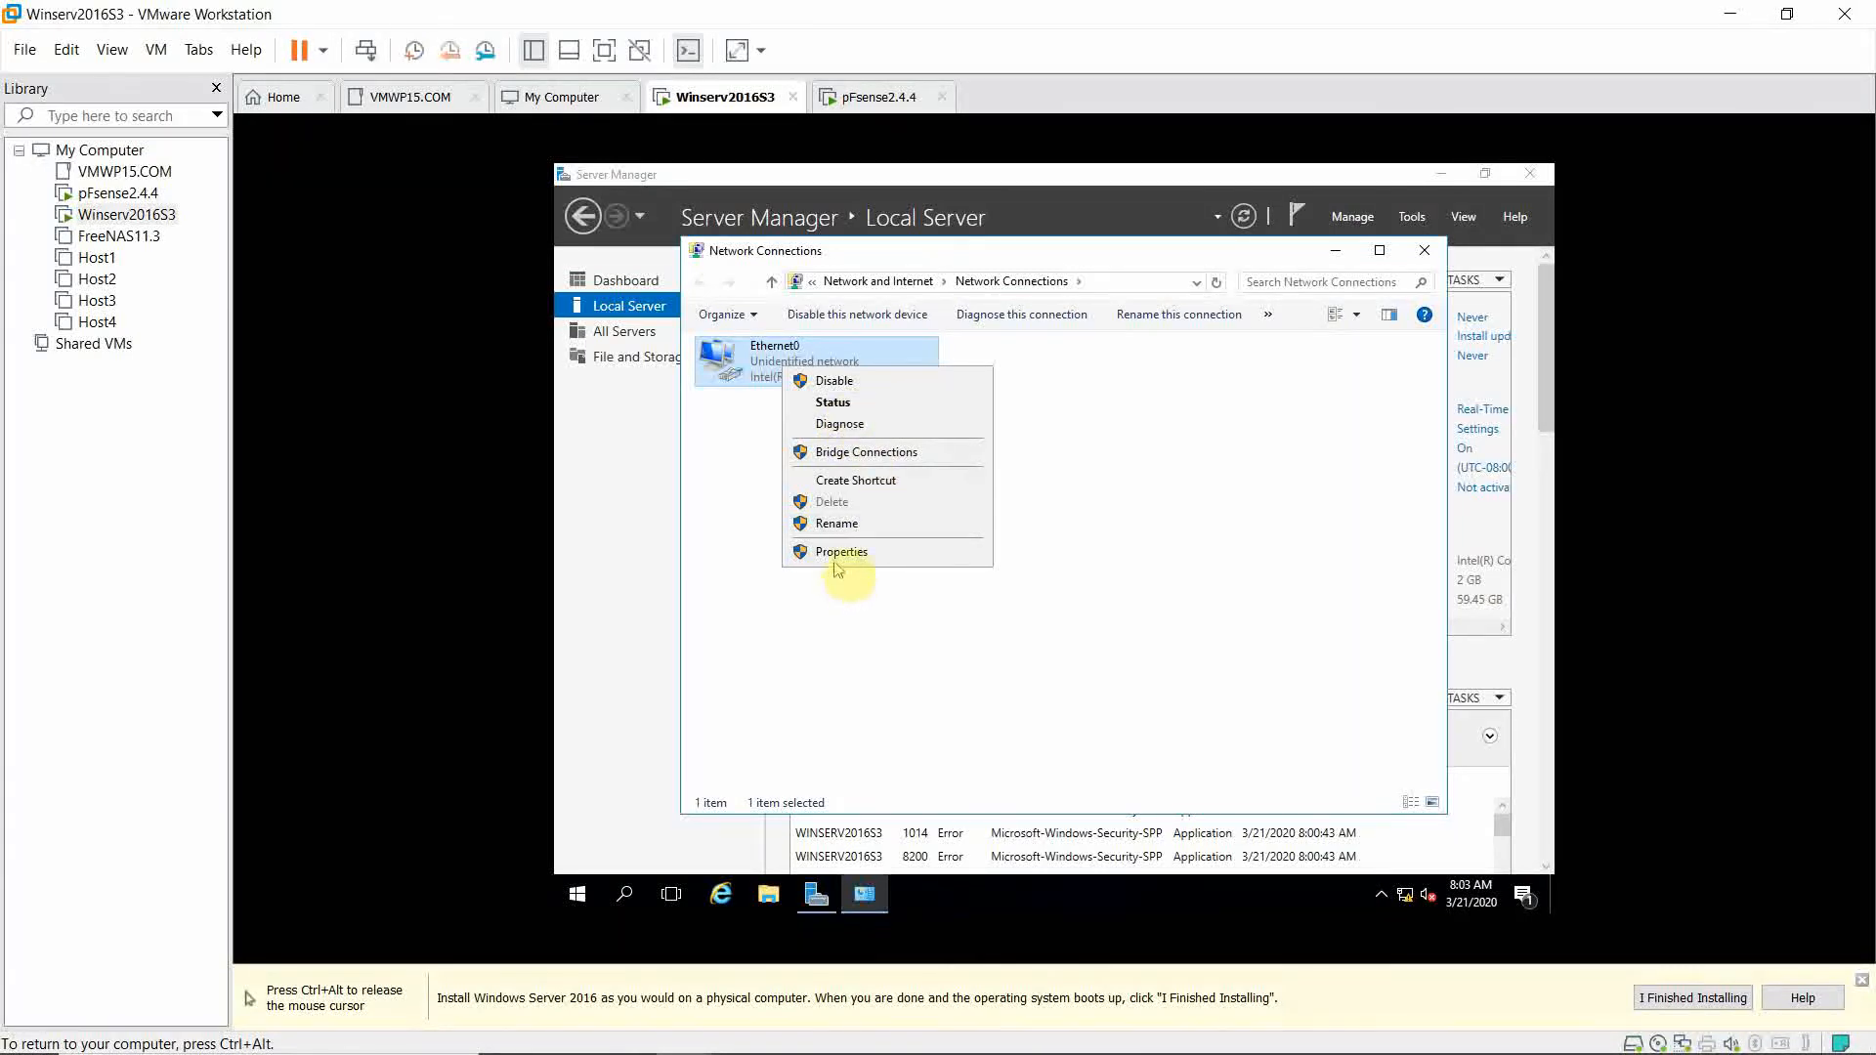
click(1063, 482)
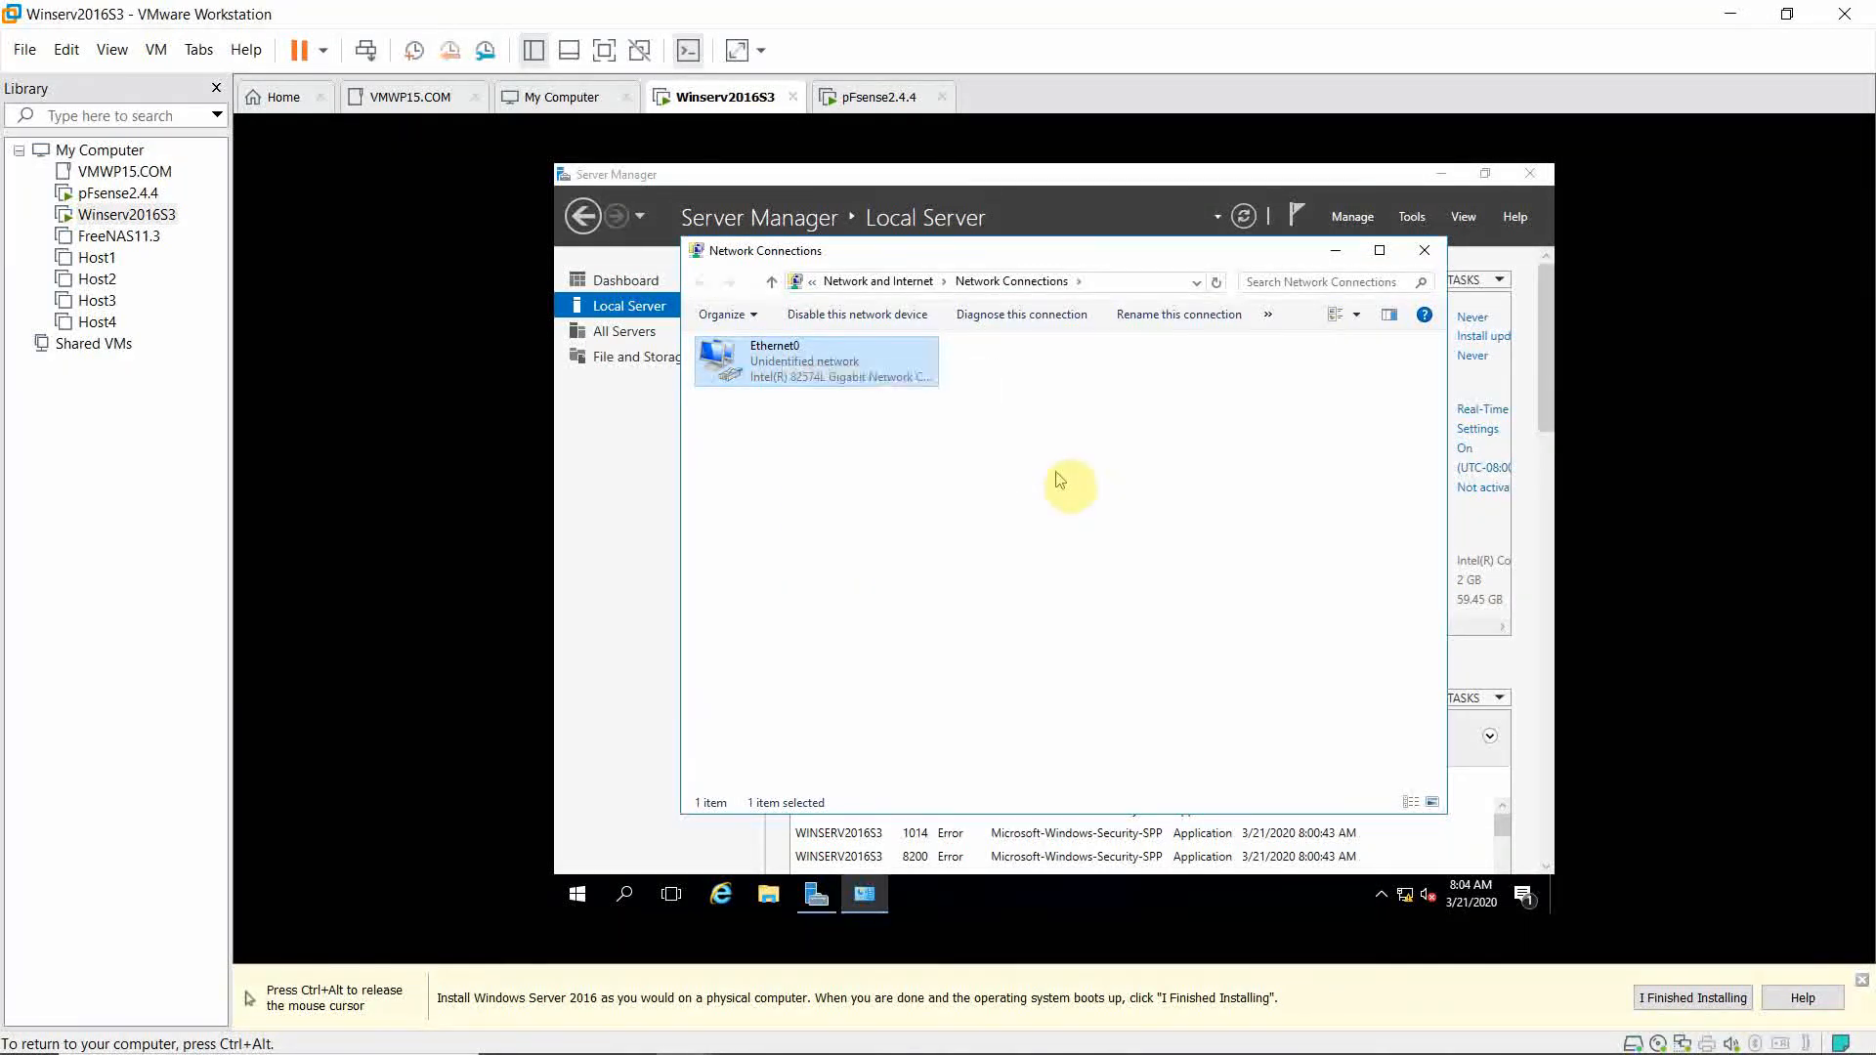
right_click(856, 384)
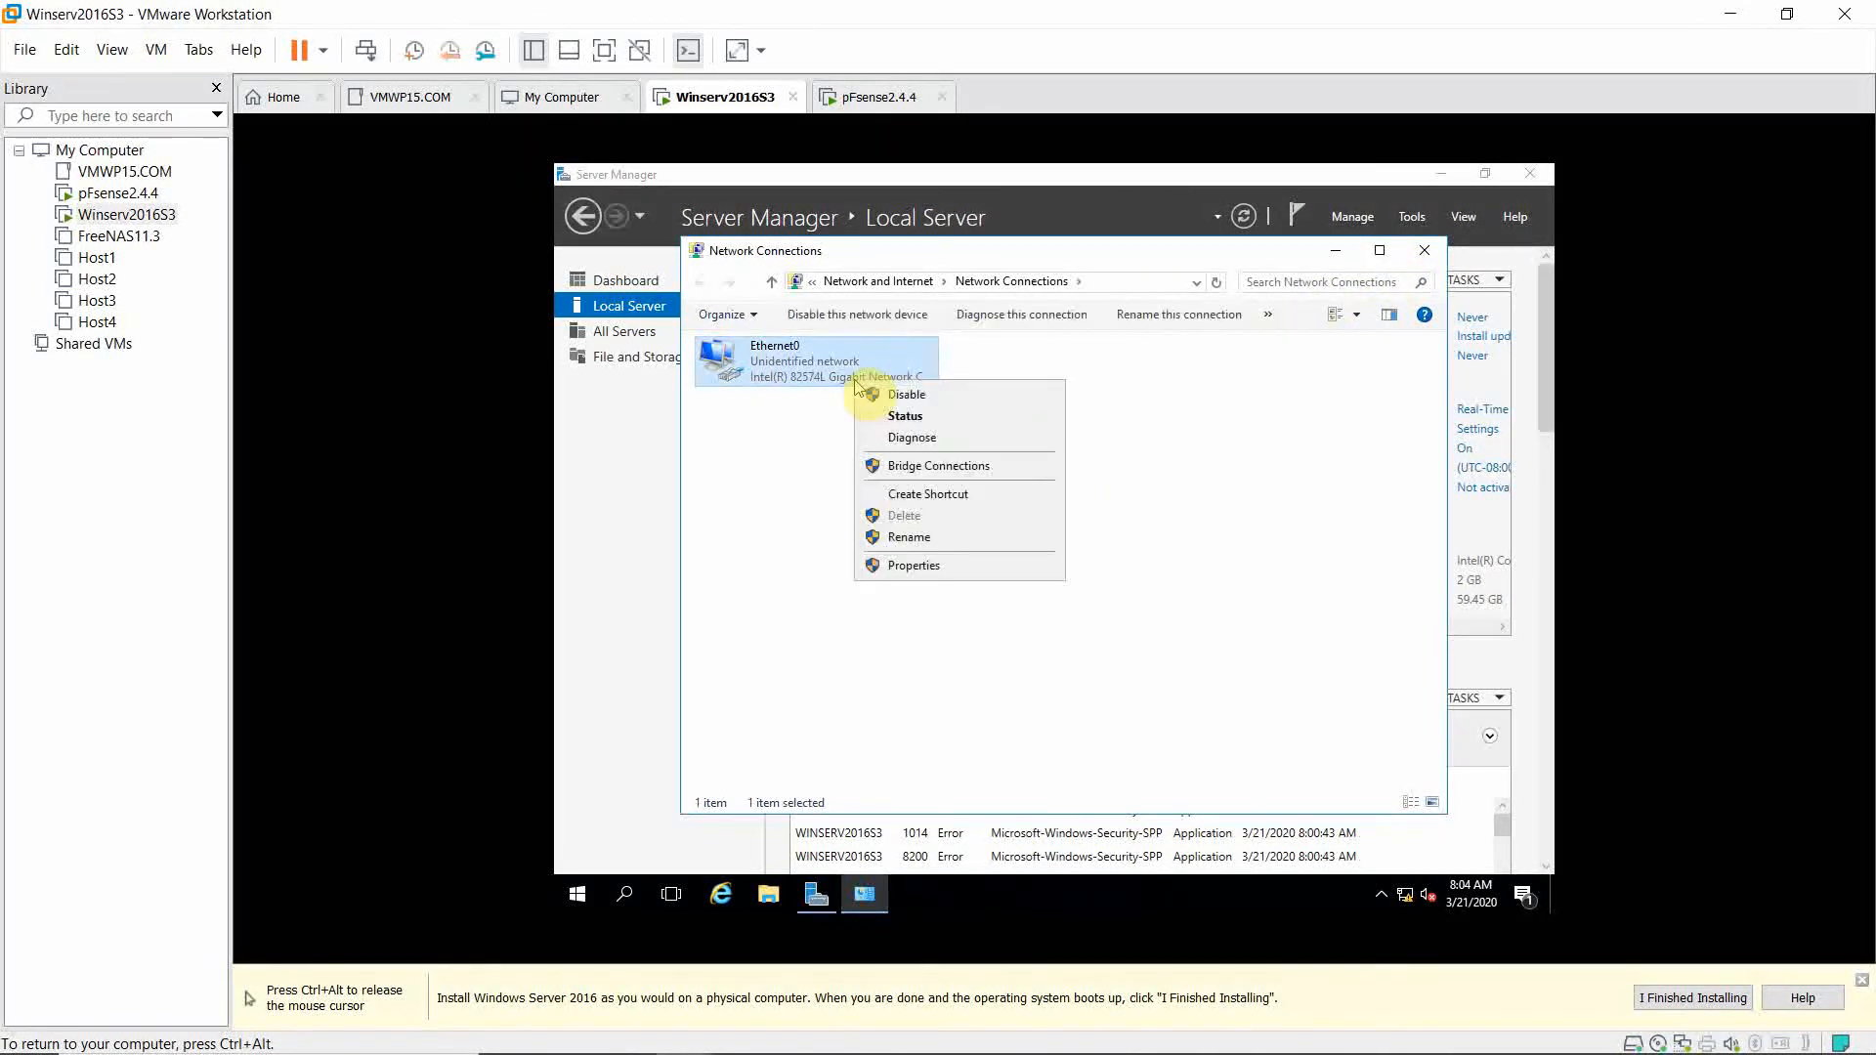
click(947, 576)
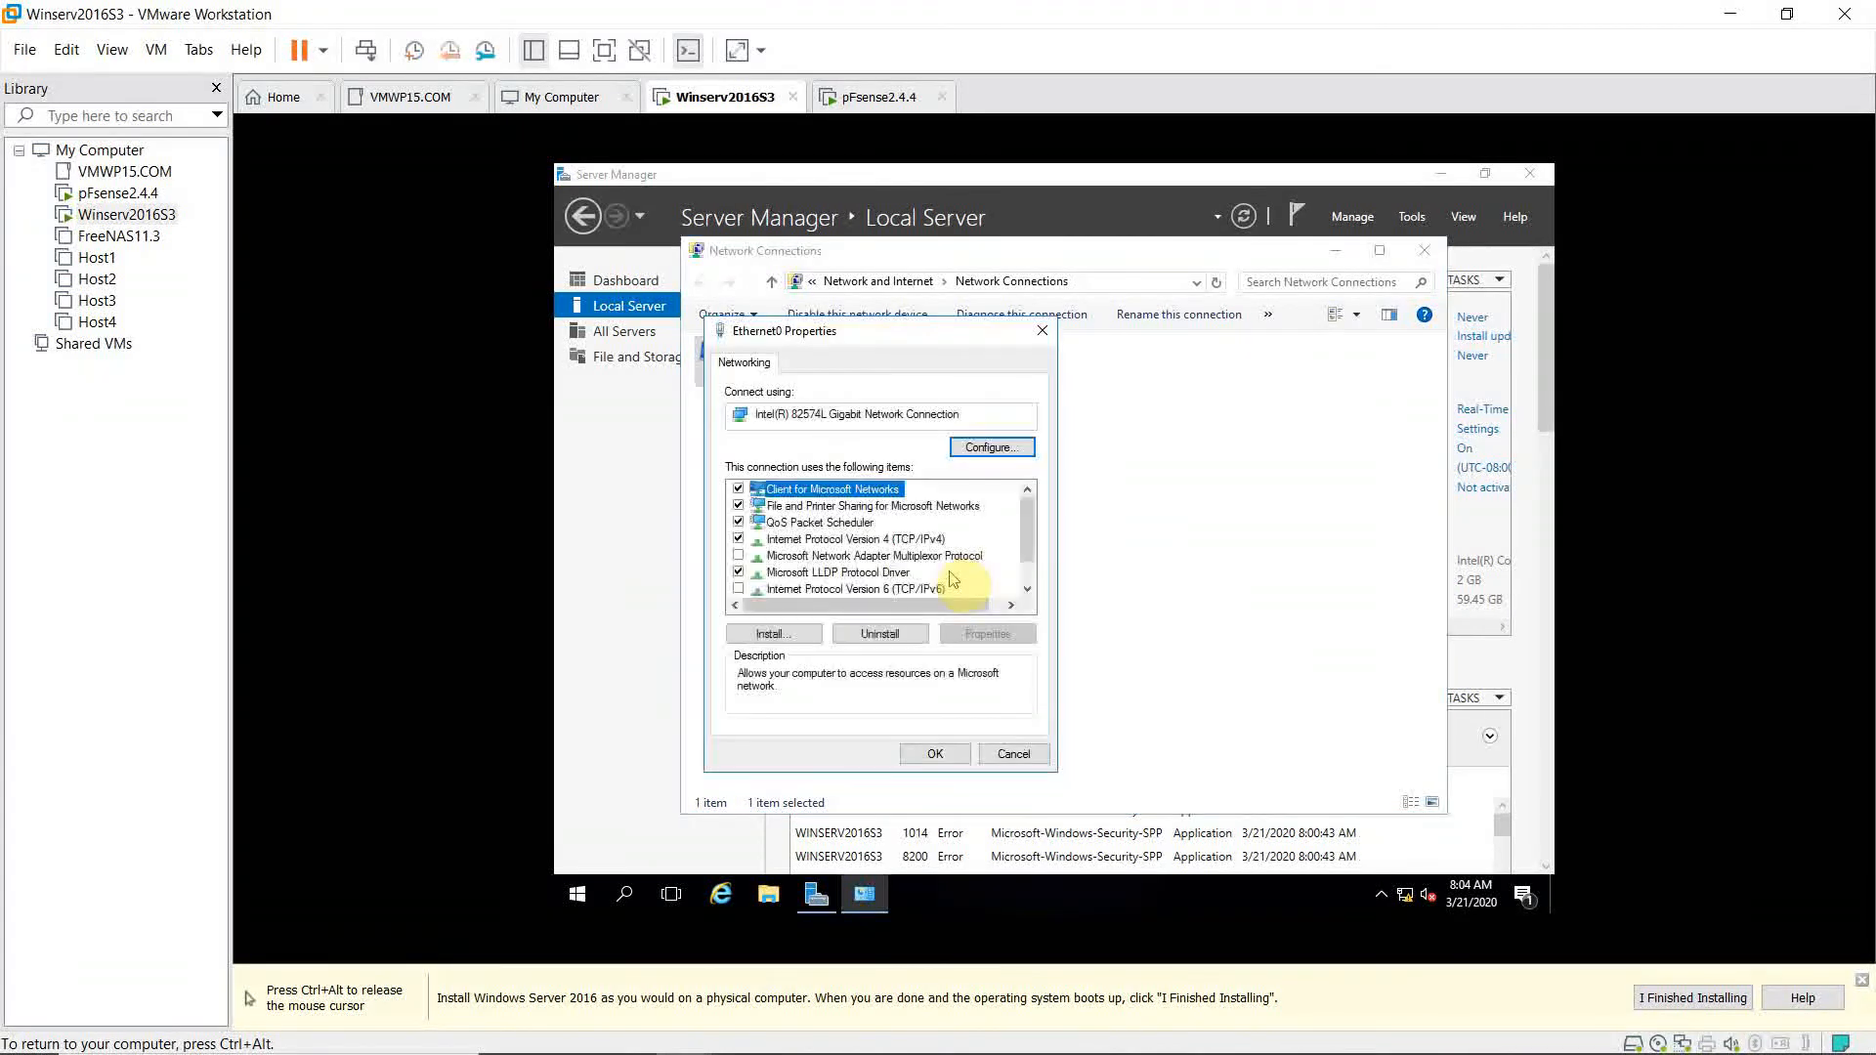
click(891, 544)
click(970, 635)
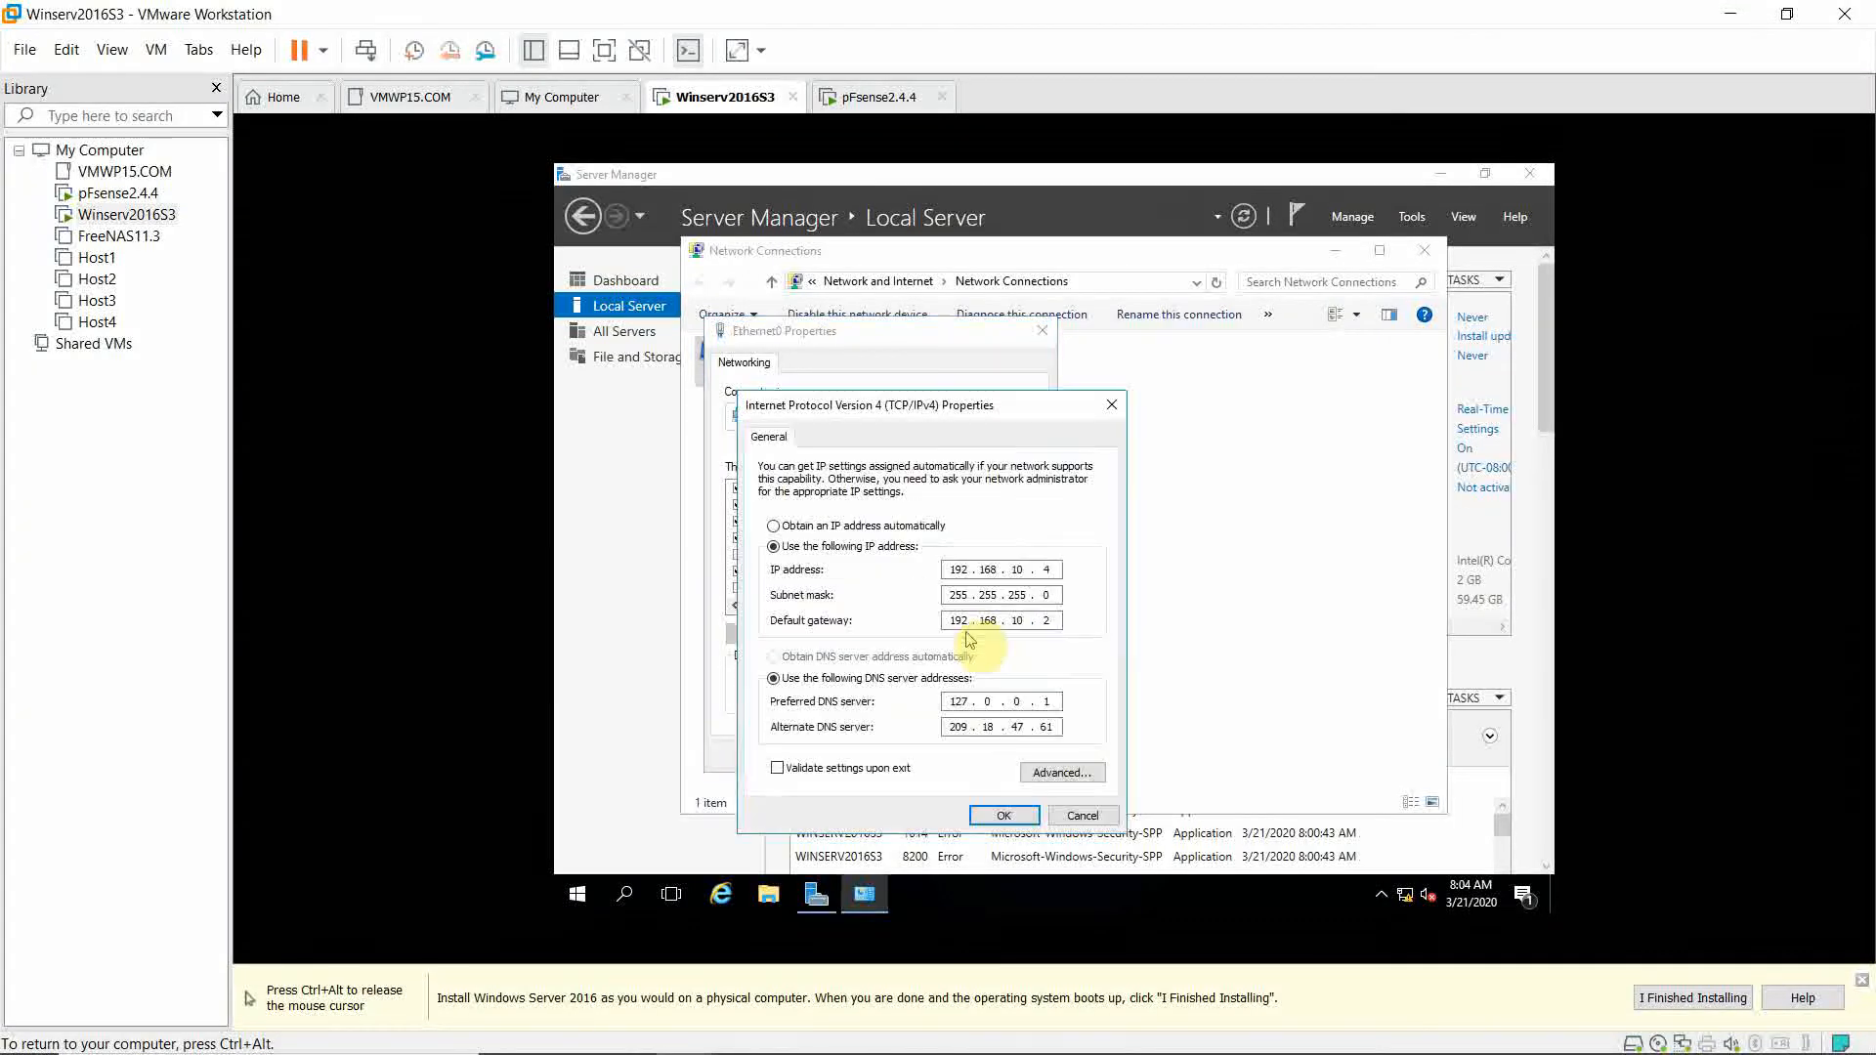
click(1003, 816)
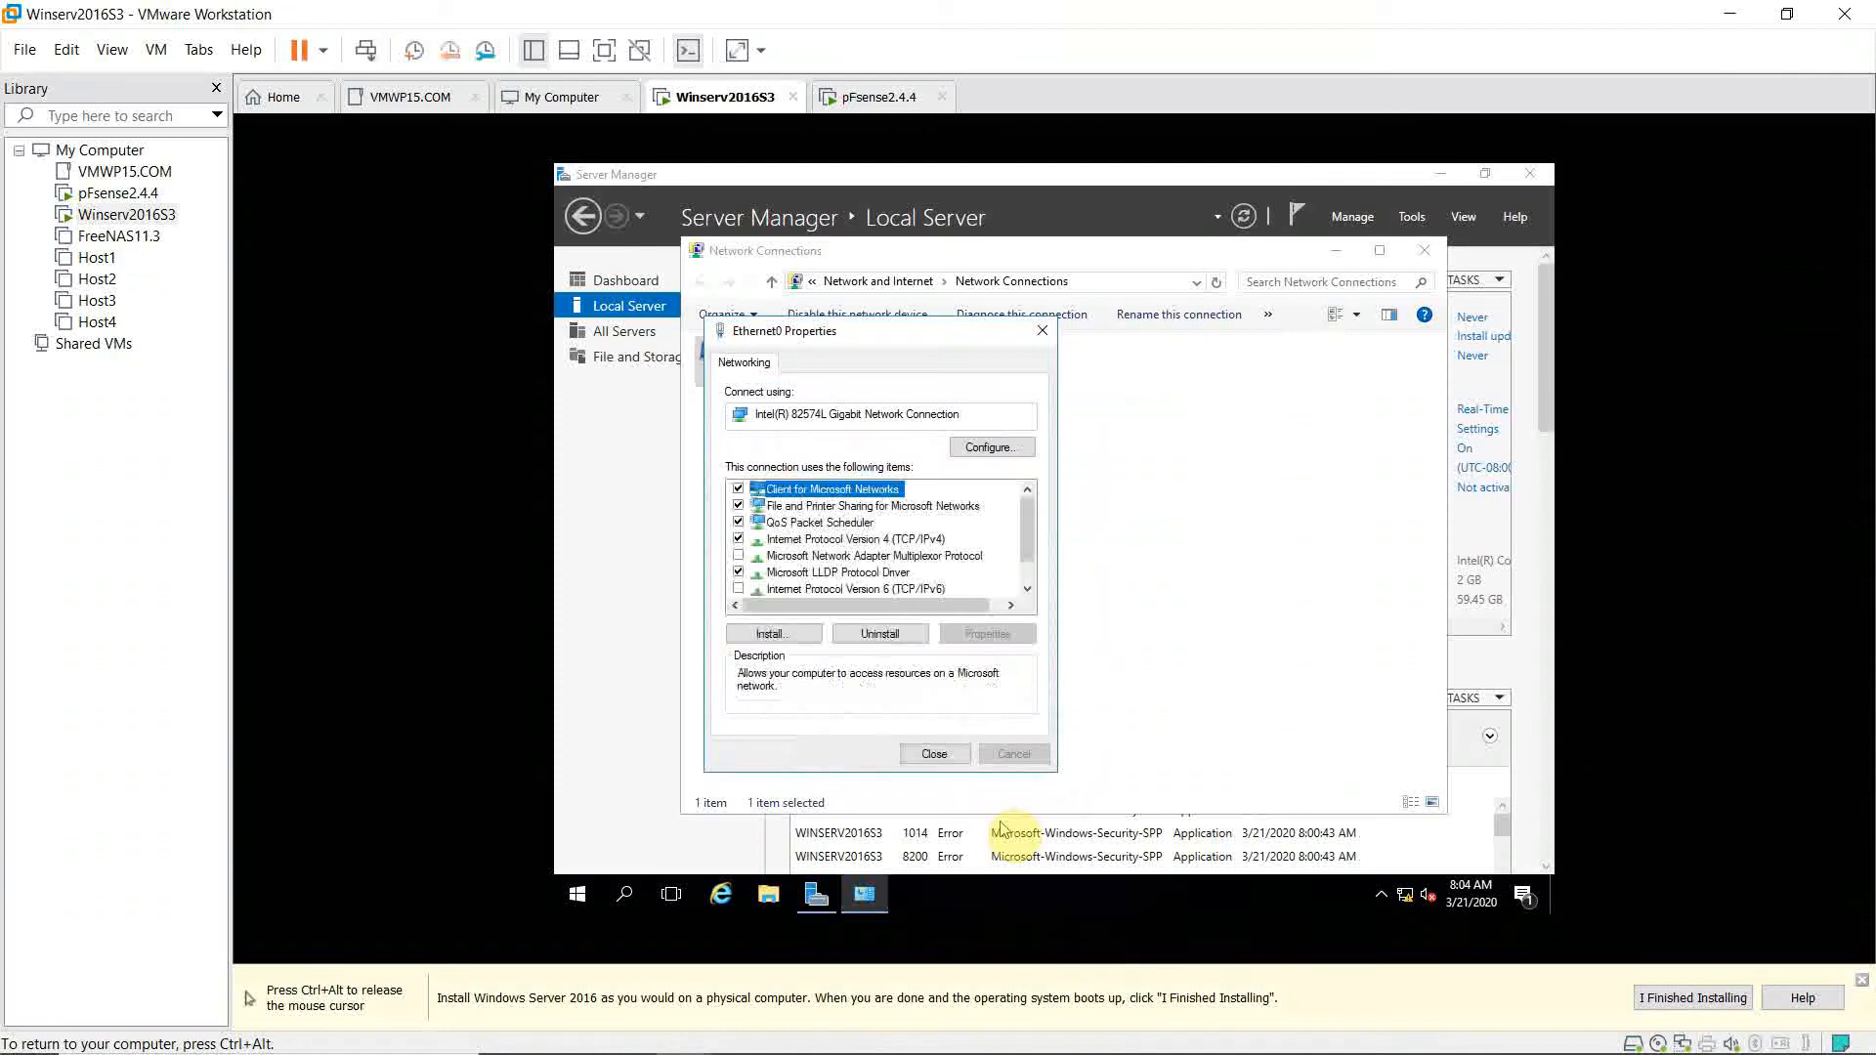
click(946, 758)
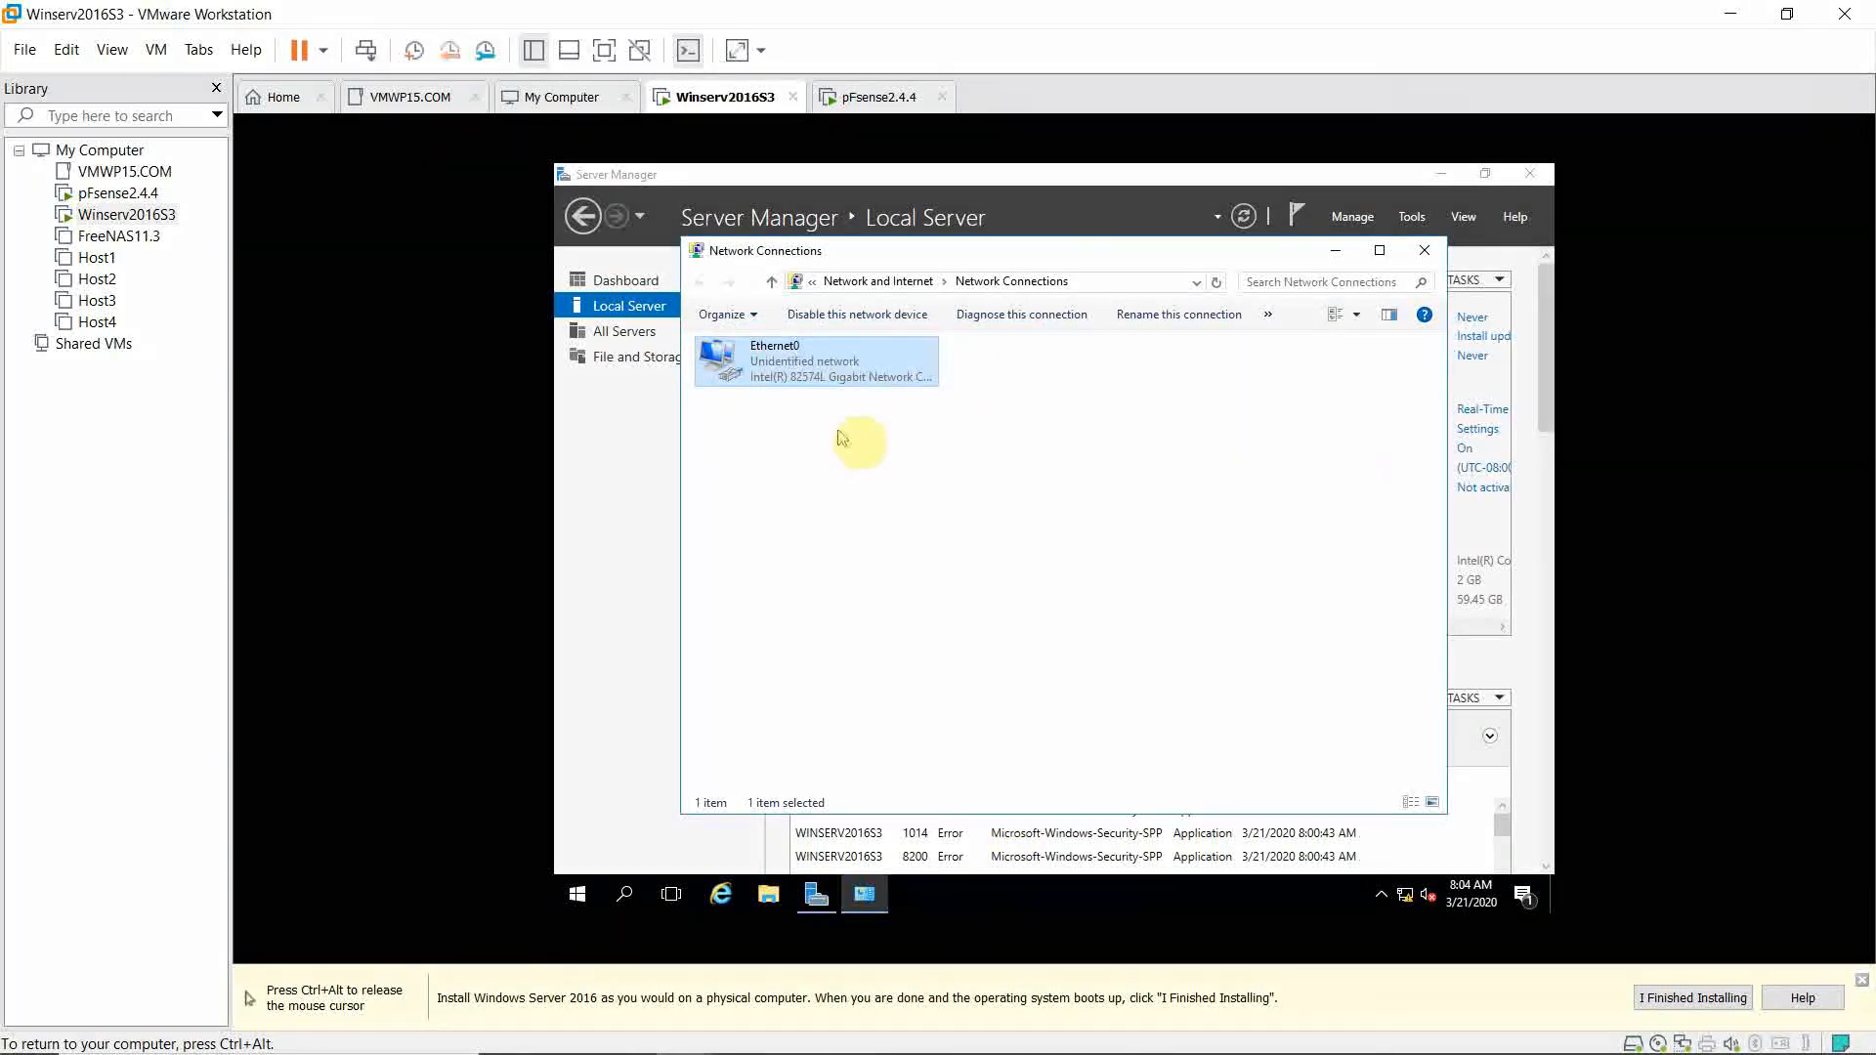
Close Network Connections and restart the server via Start's Shut down or sign out menu.
click(1425, 252)
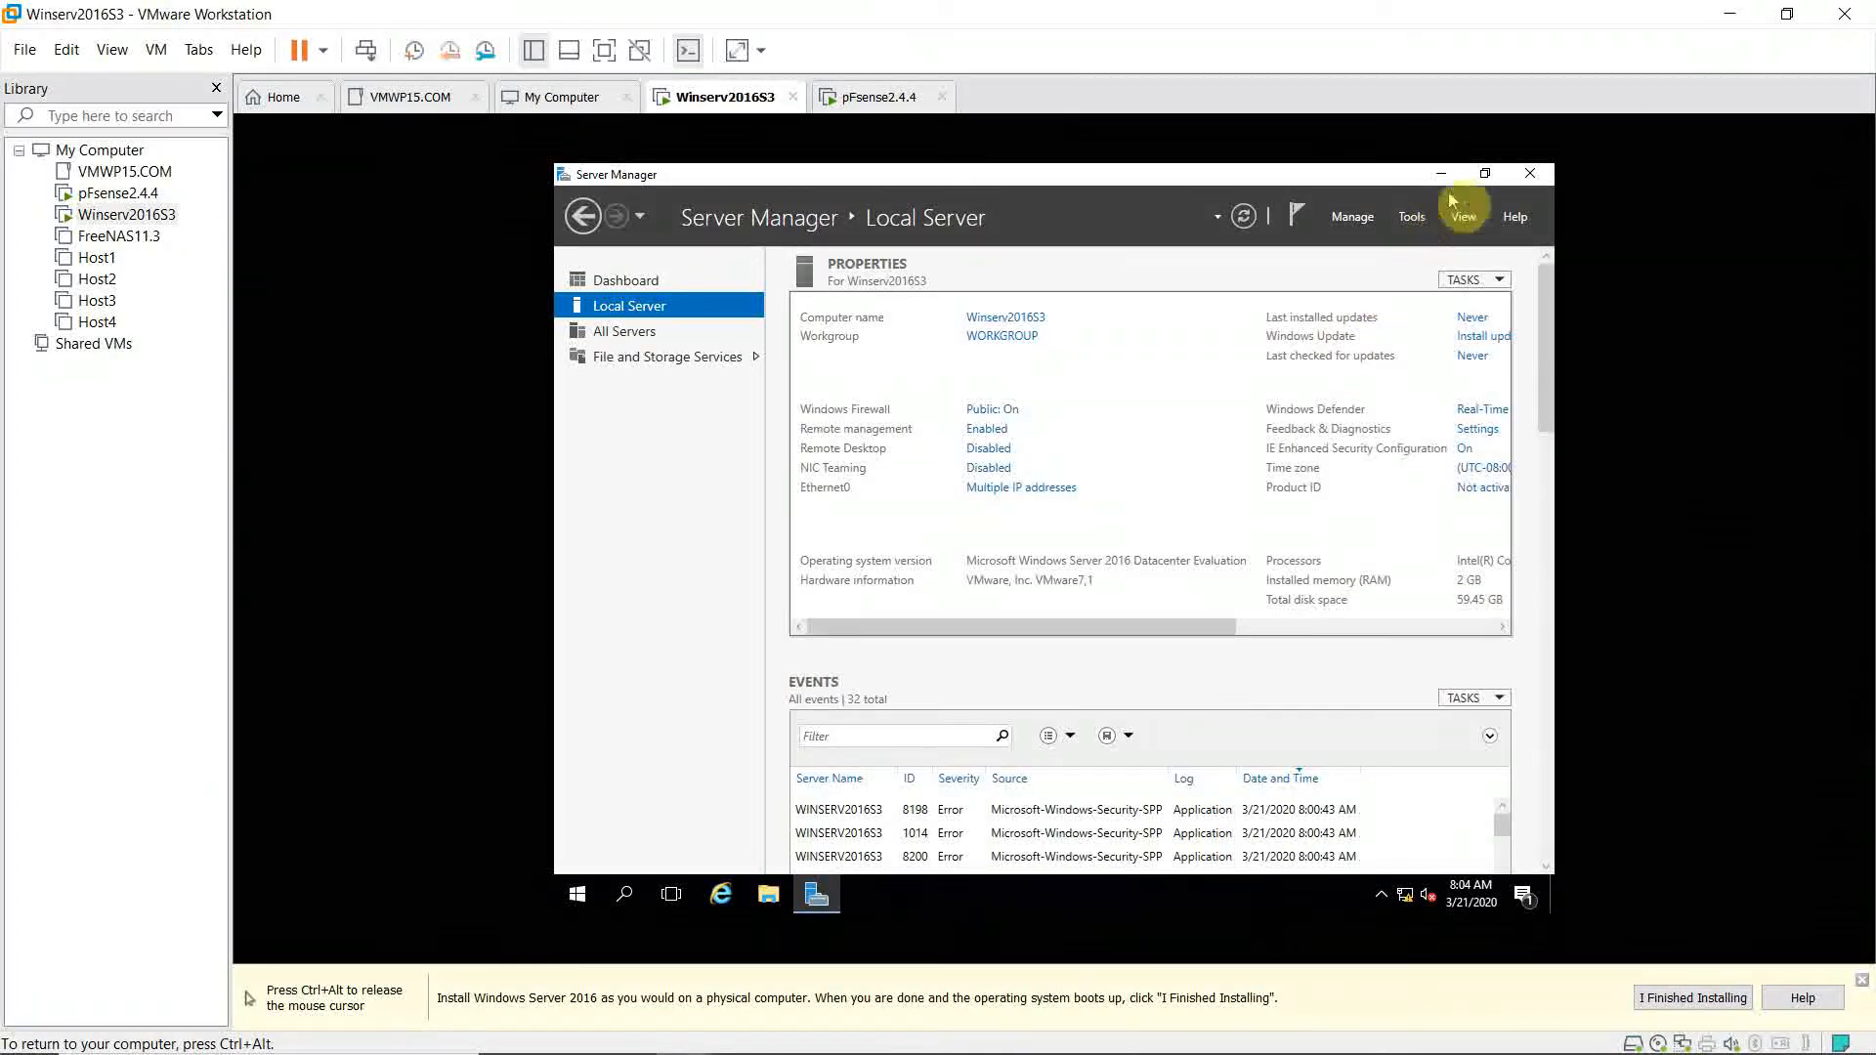
right_click(581, 895)
mouse_move(782, 836)
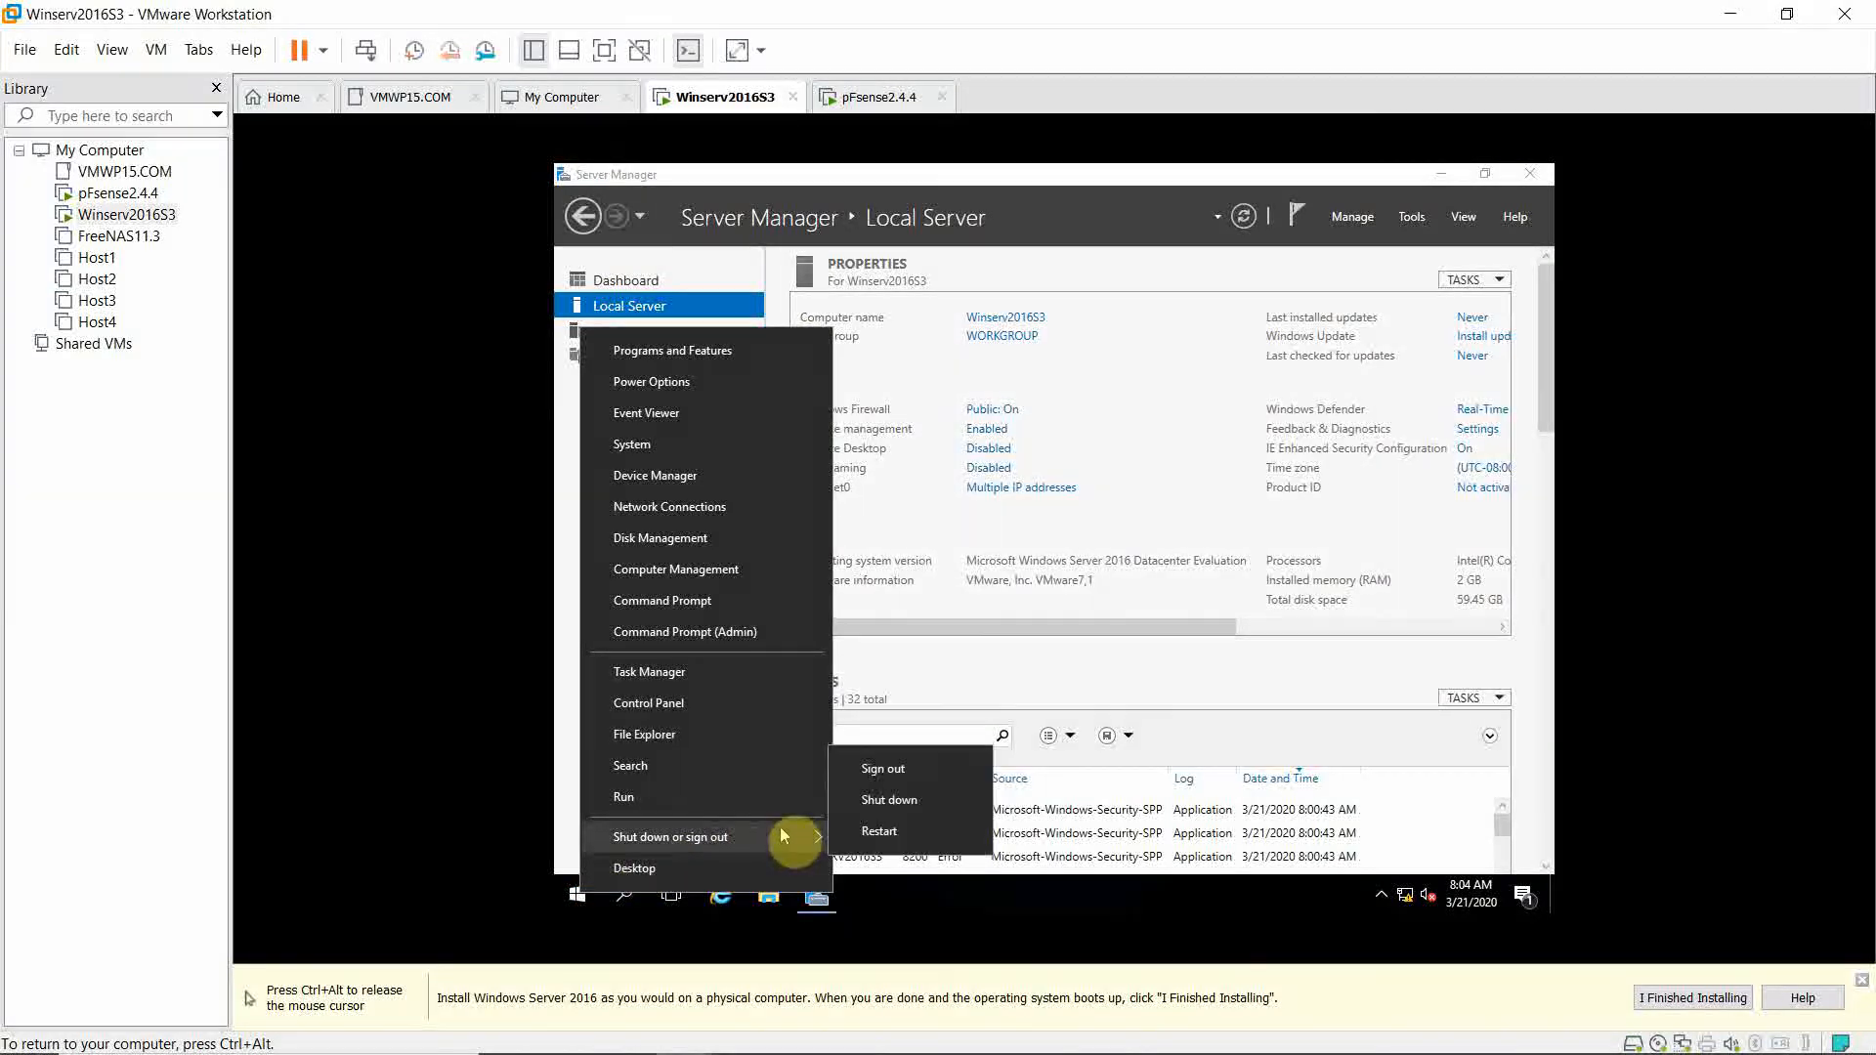
click(865, 838)
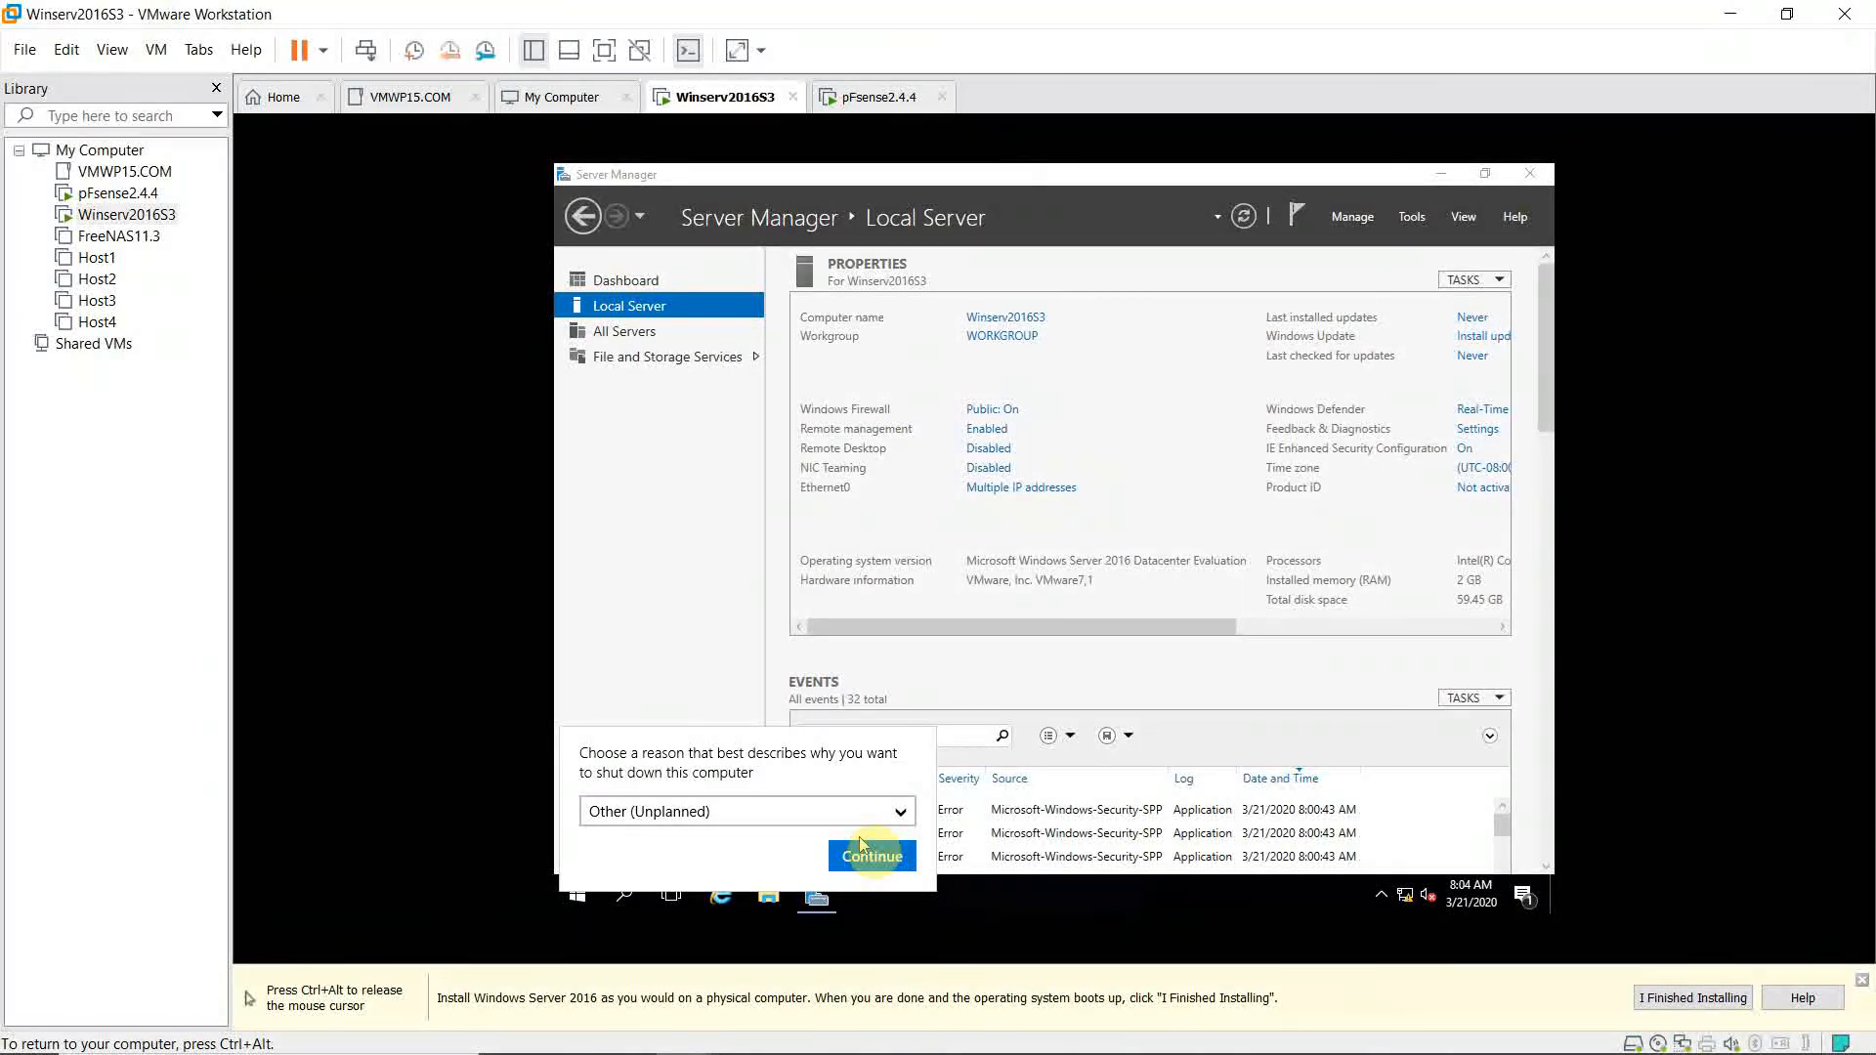
click(870, 856)
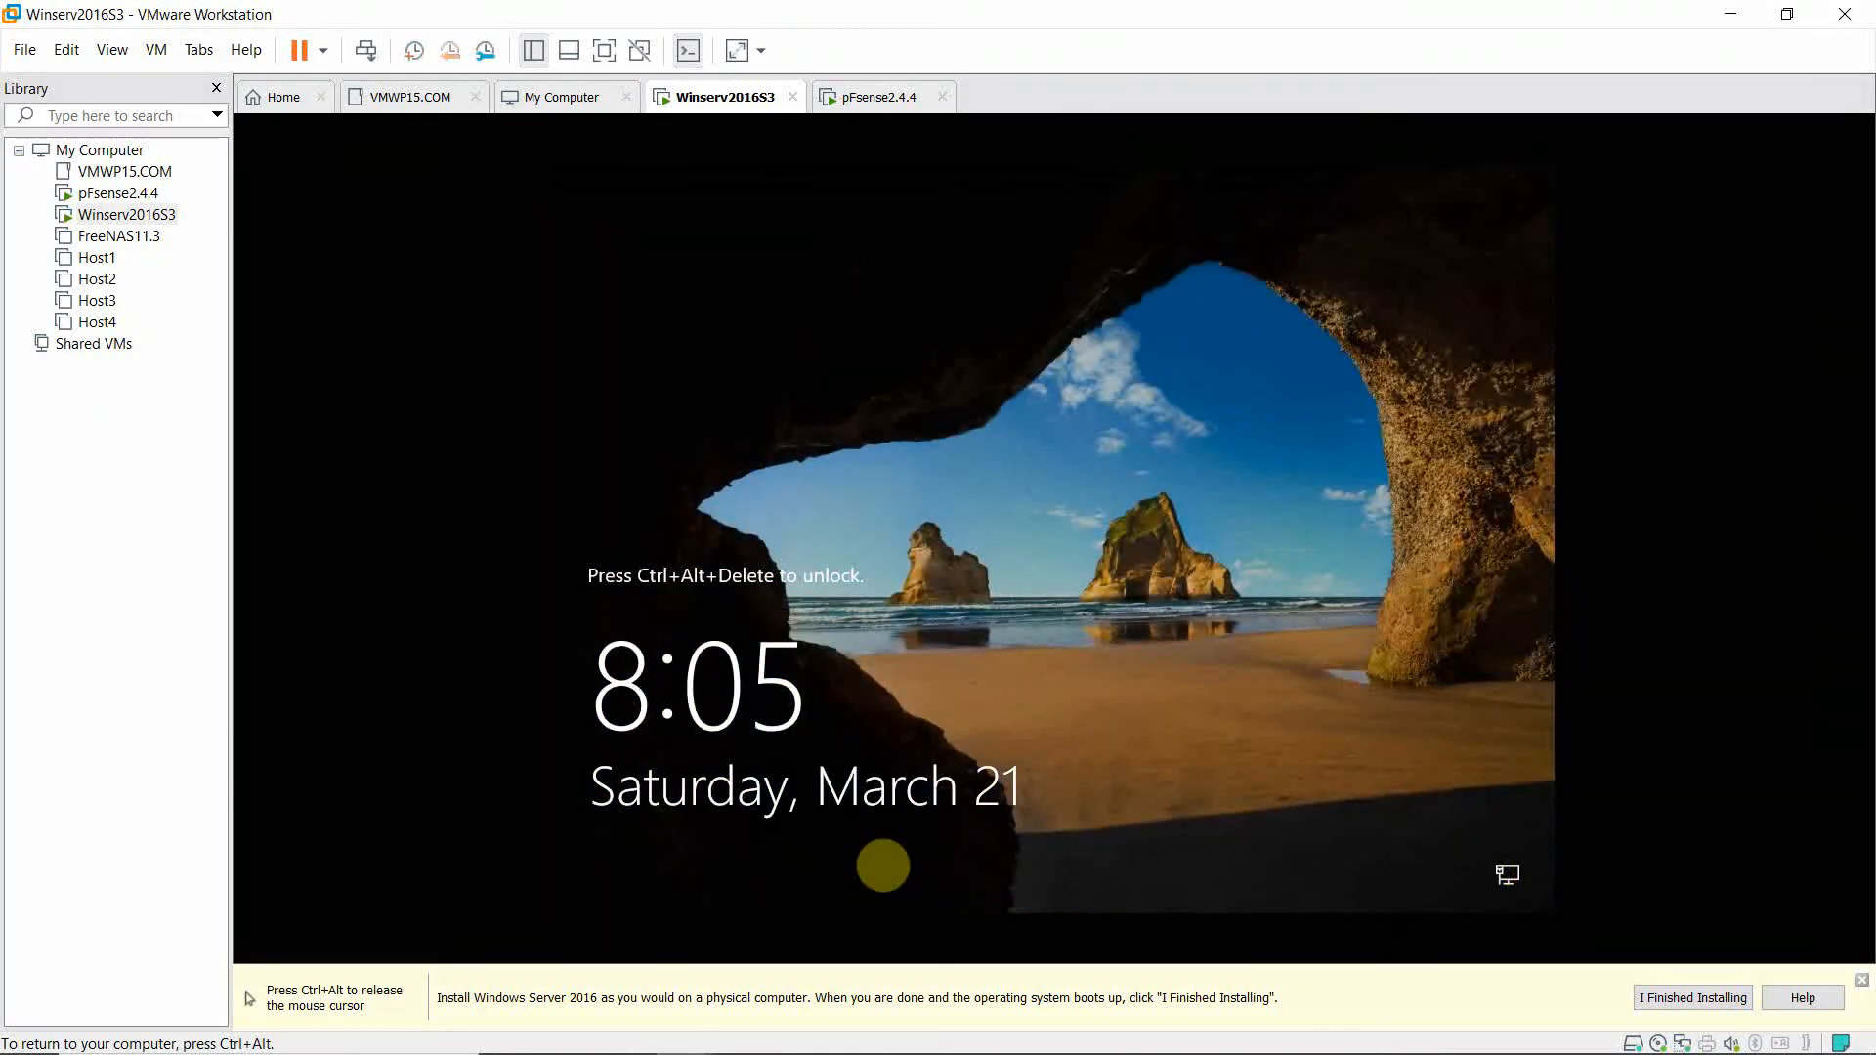
Send Ctrl+Alt+Del, sign in with the Administrator password, and allow network discovery.
key(ctrl+alt)
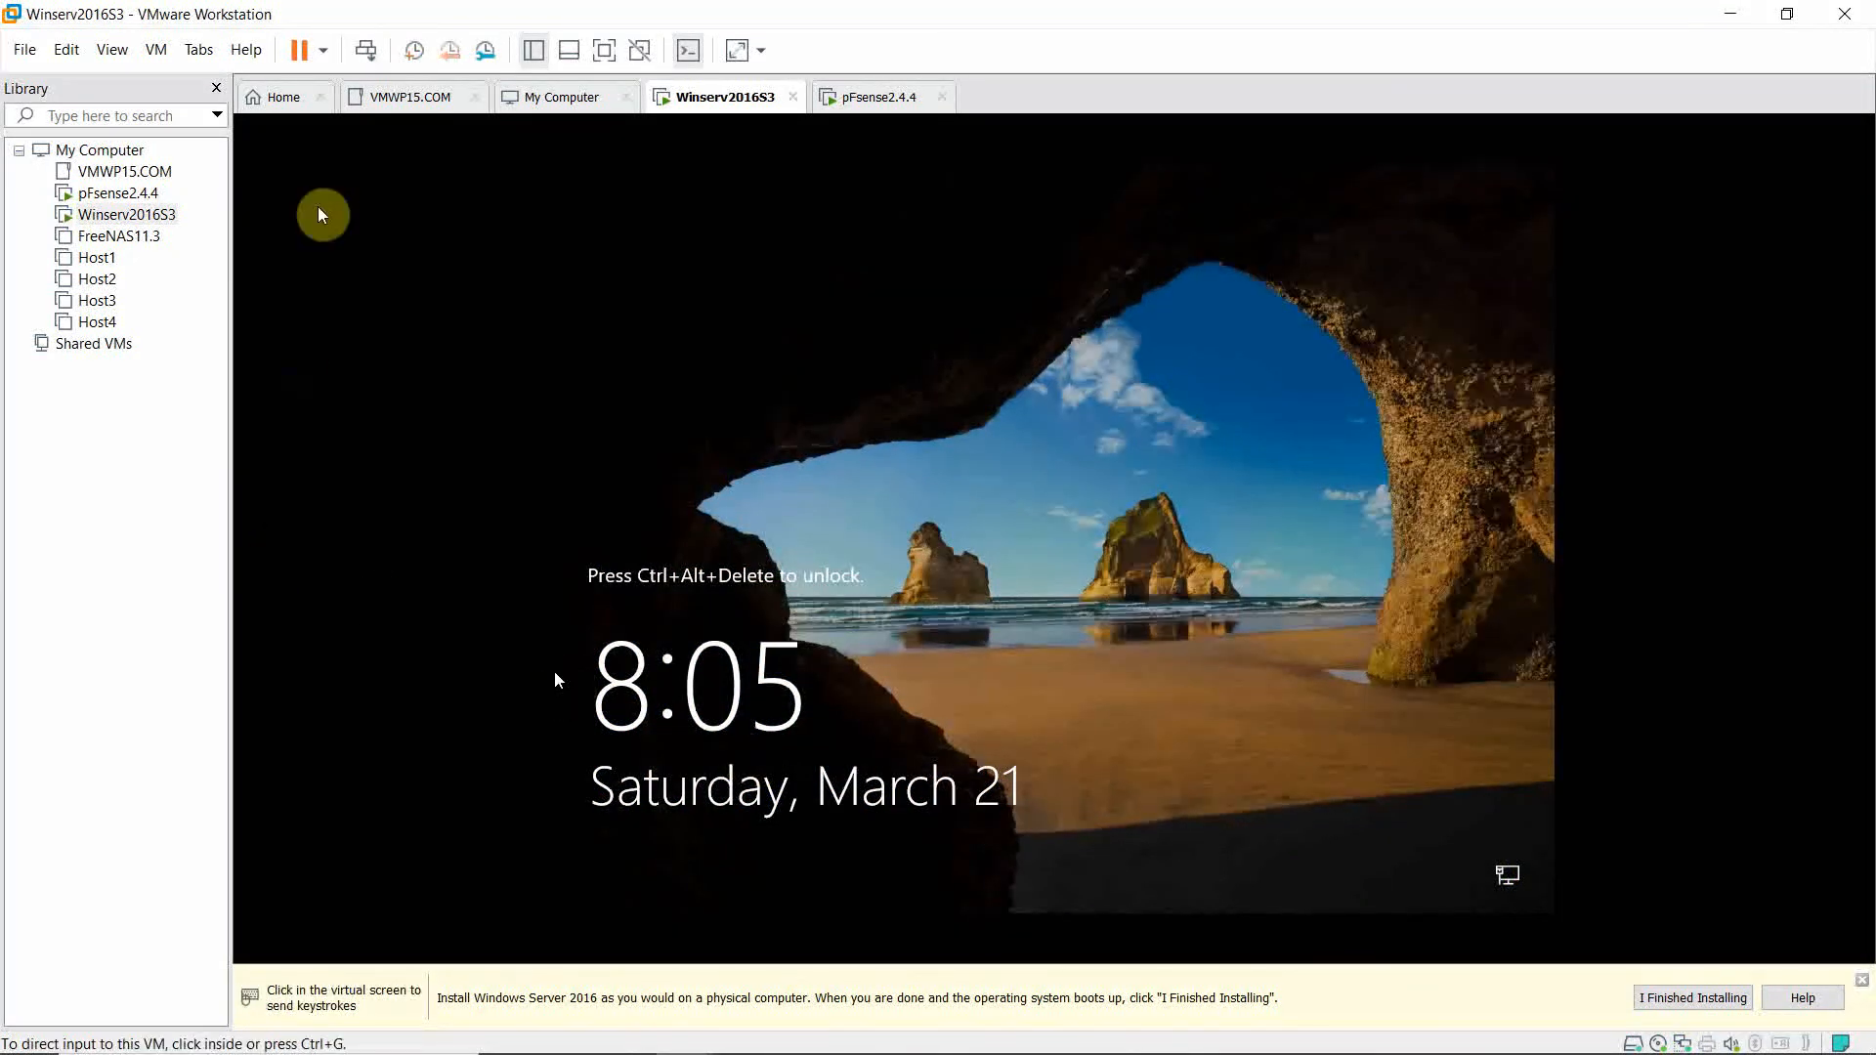
click(158, 54)
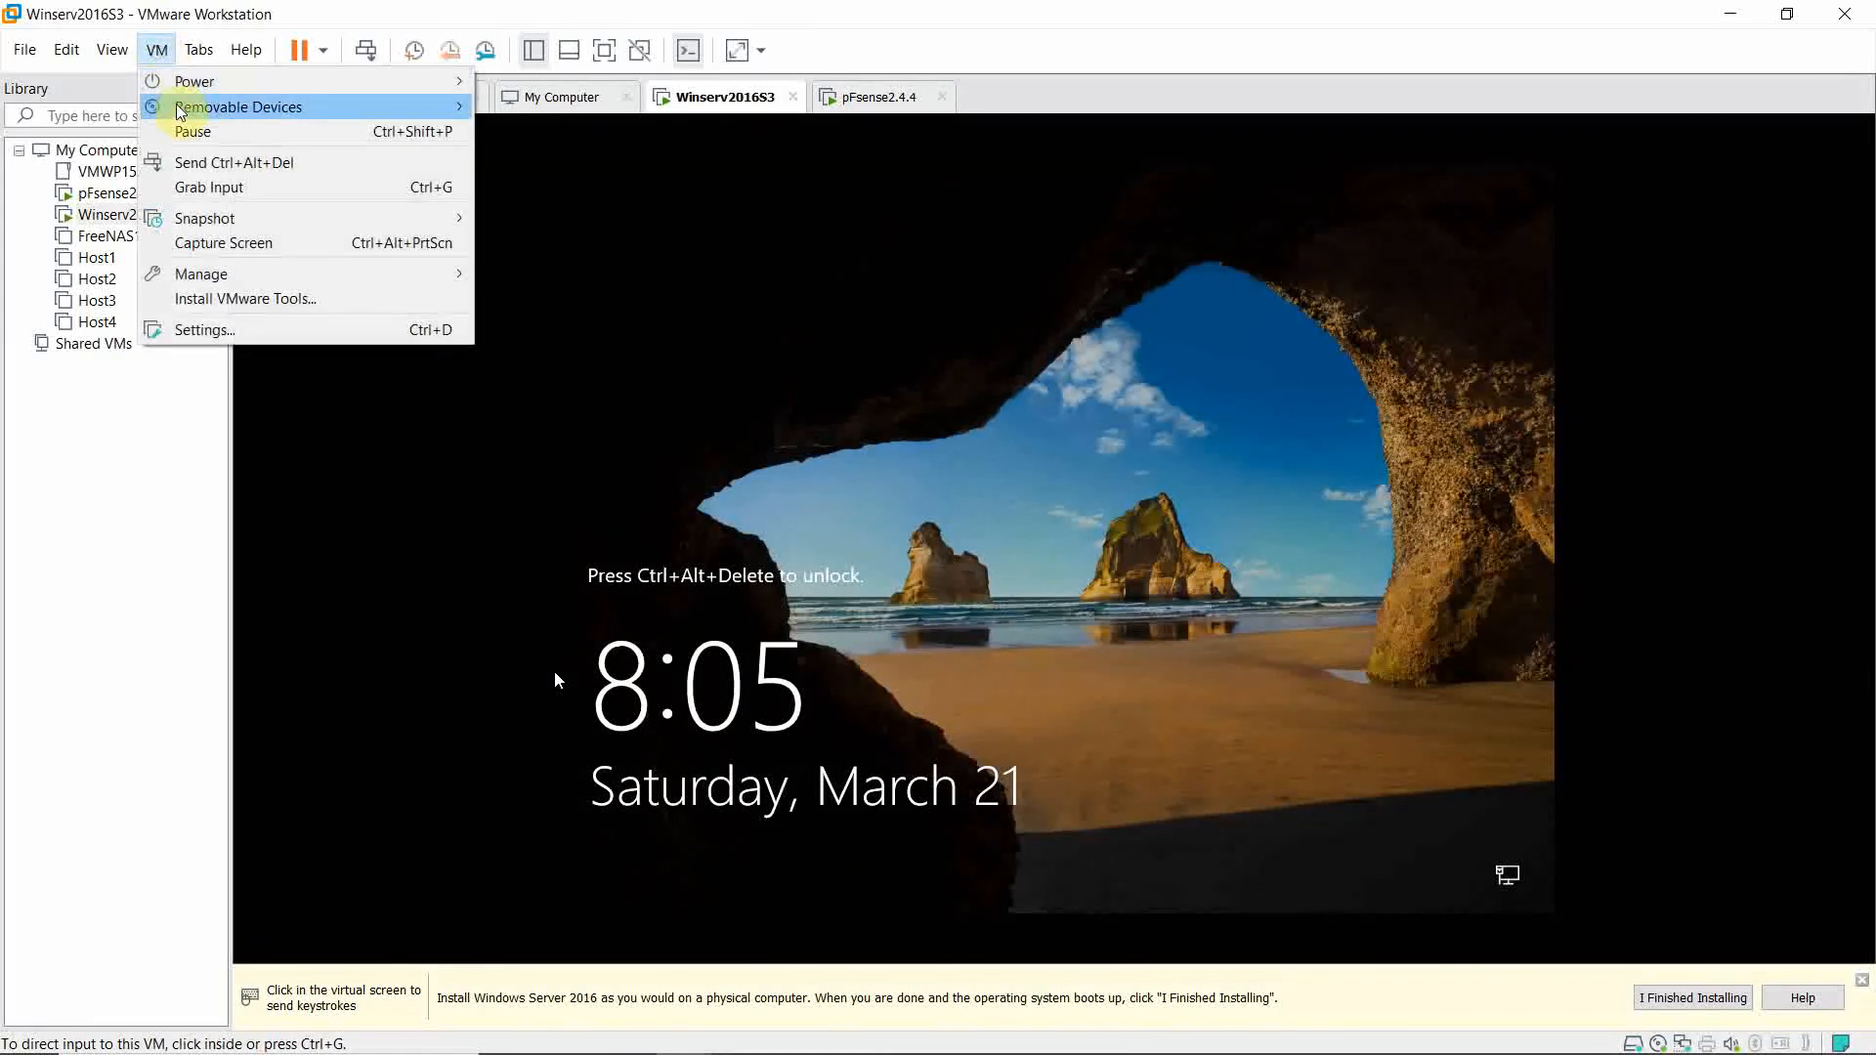
click(190, 159)
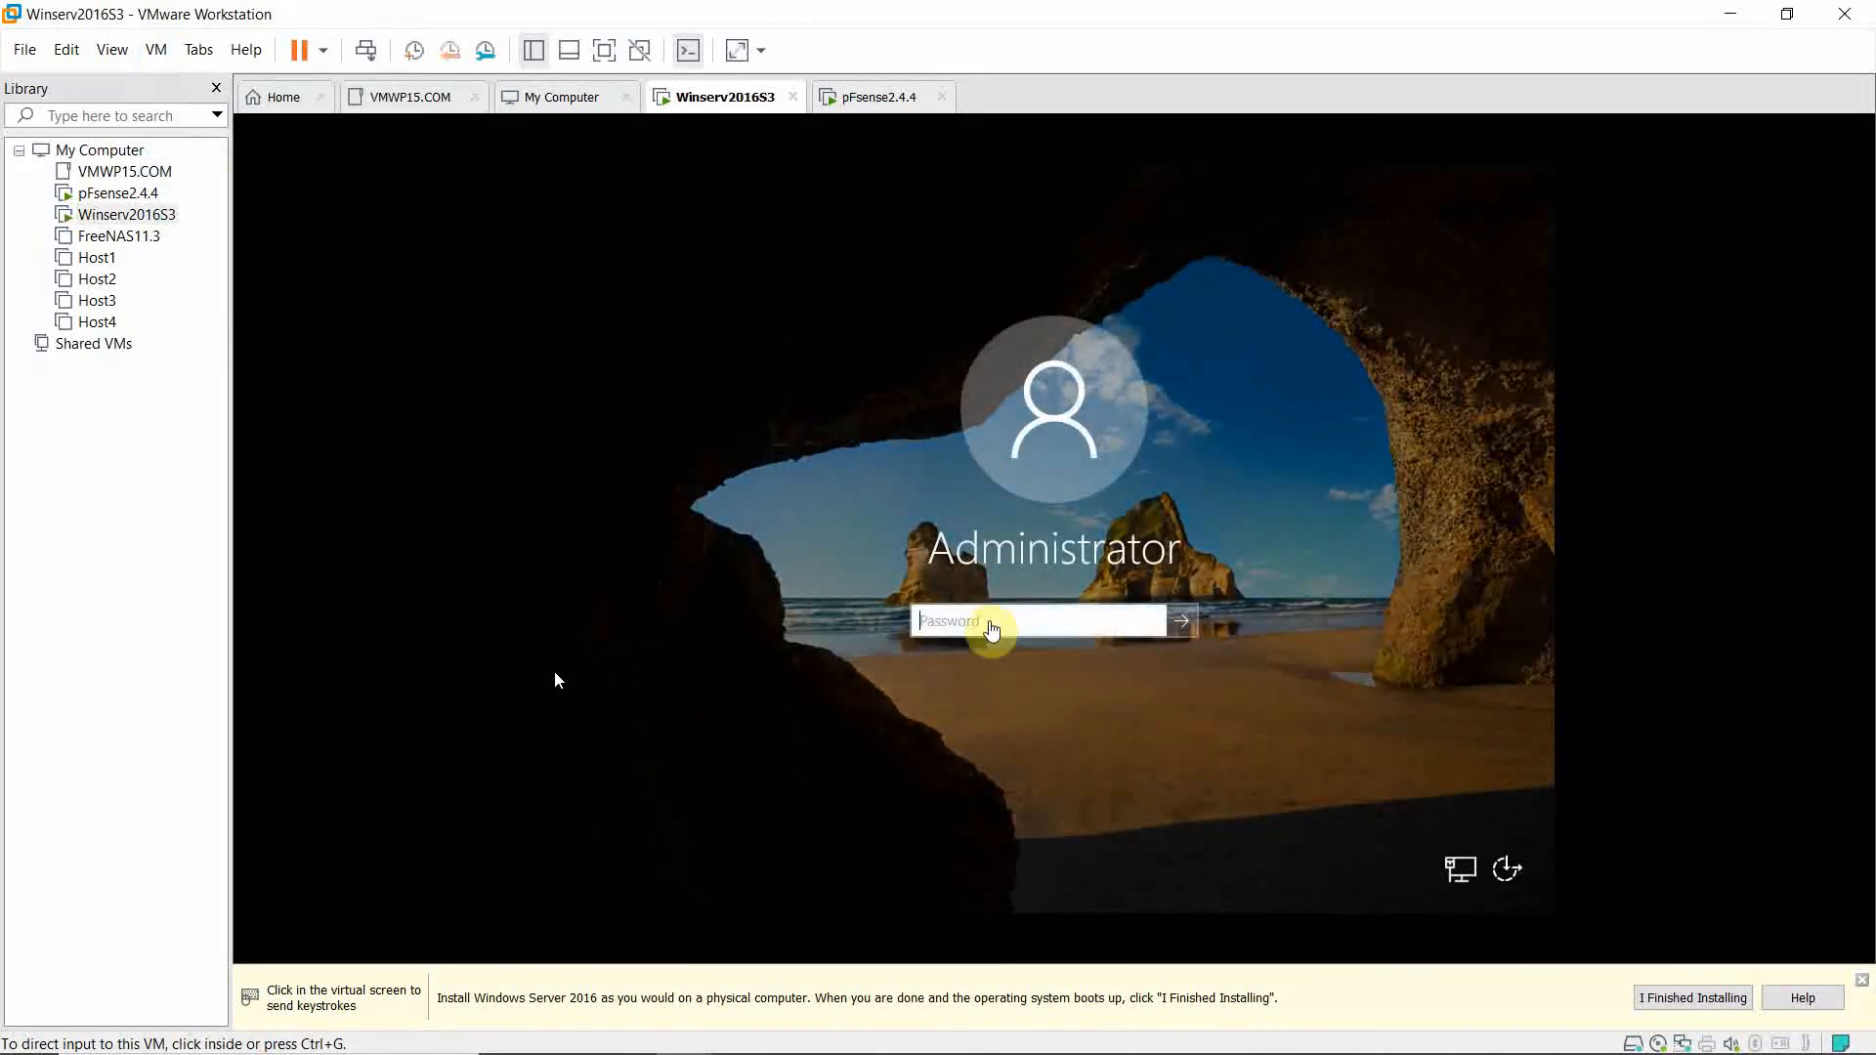
click(989, 621)
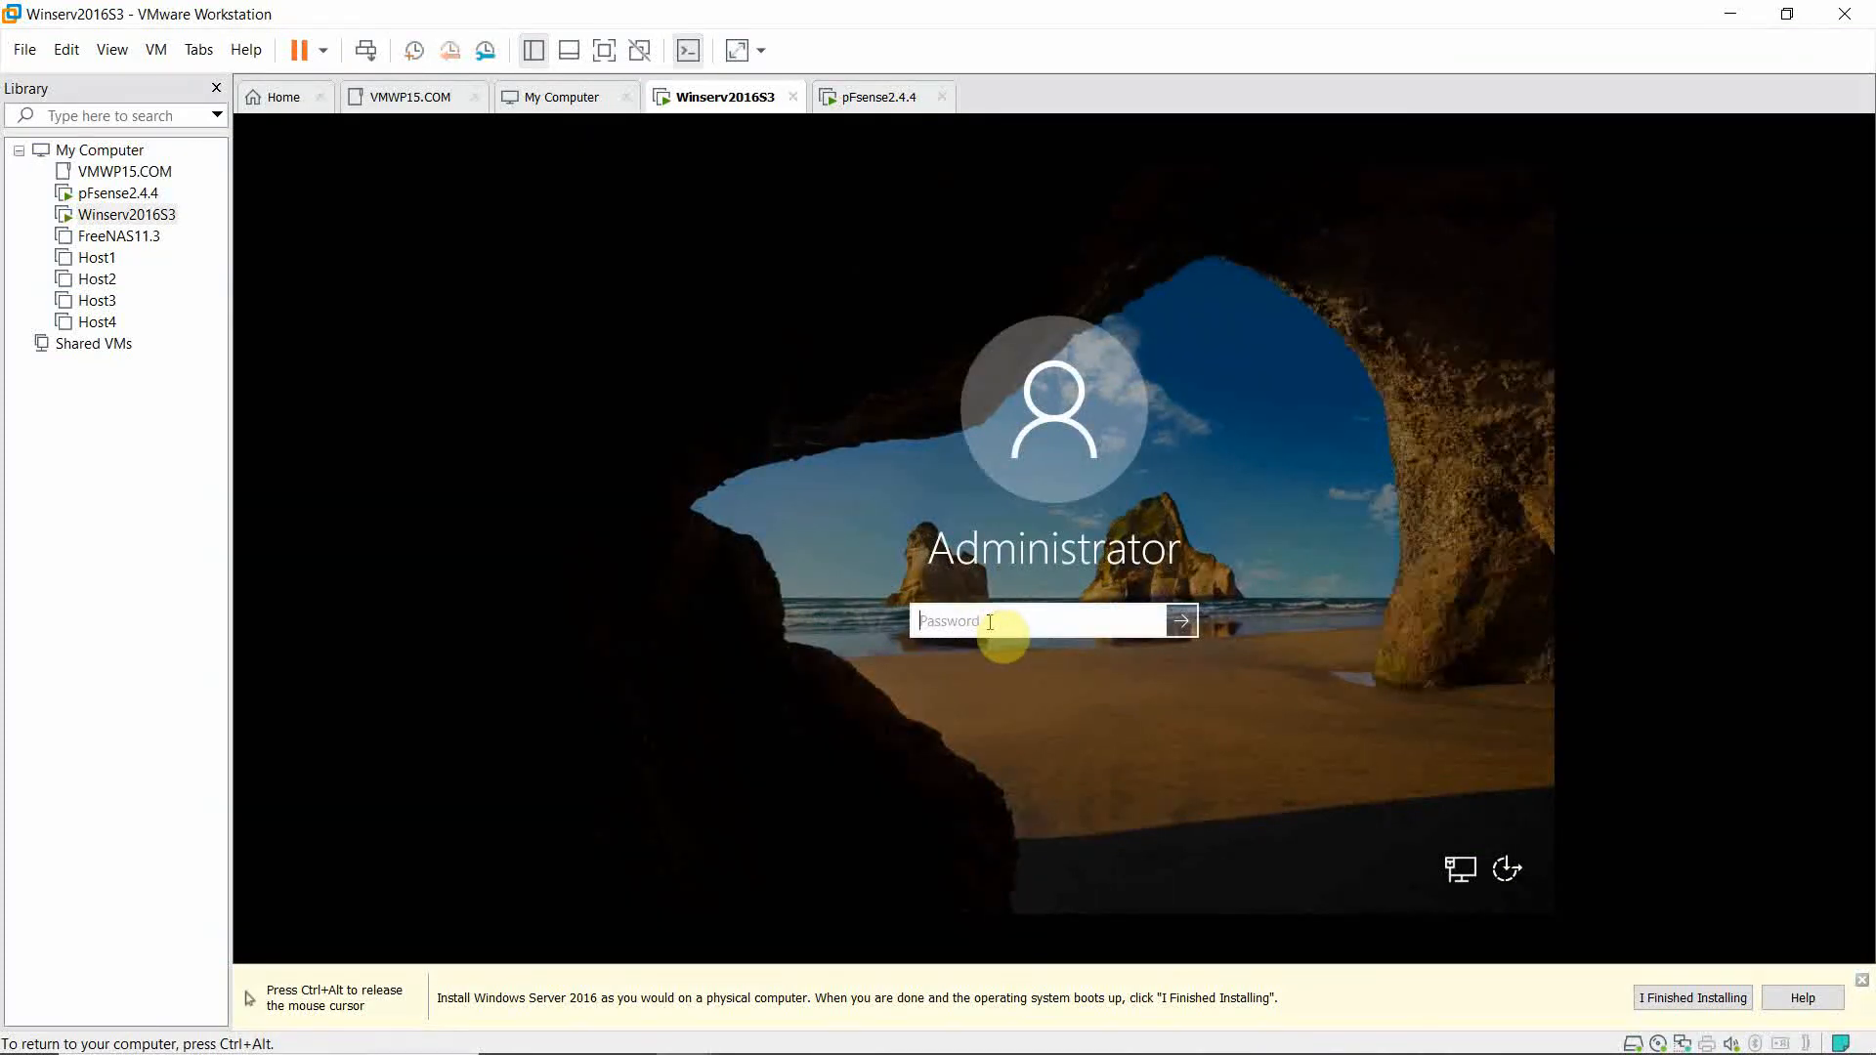
text(Password)
key(Return)
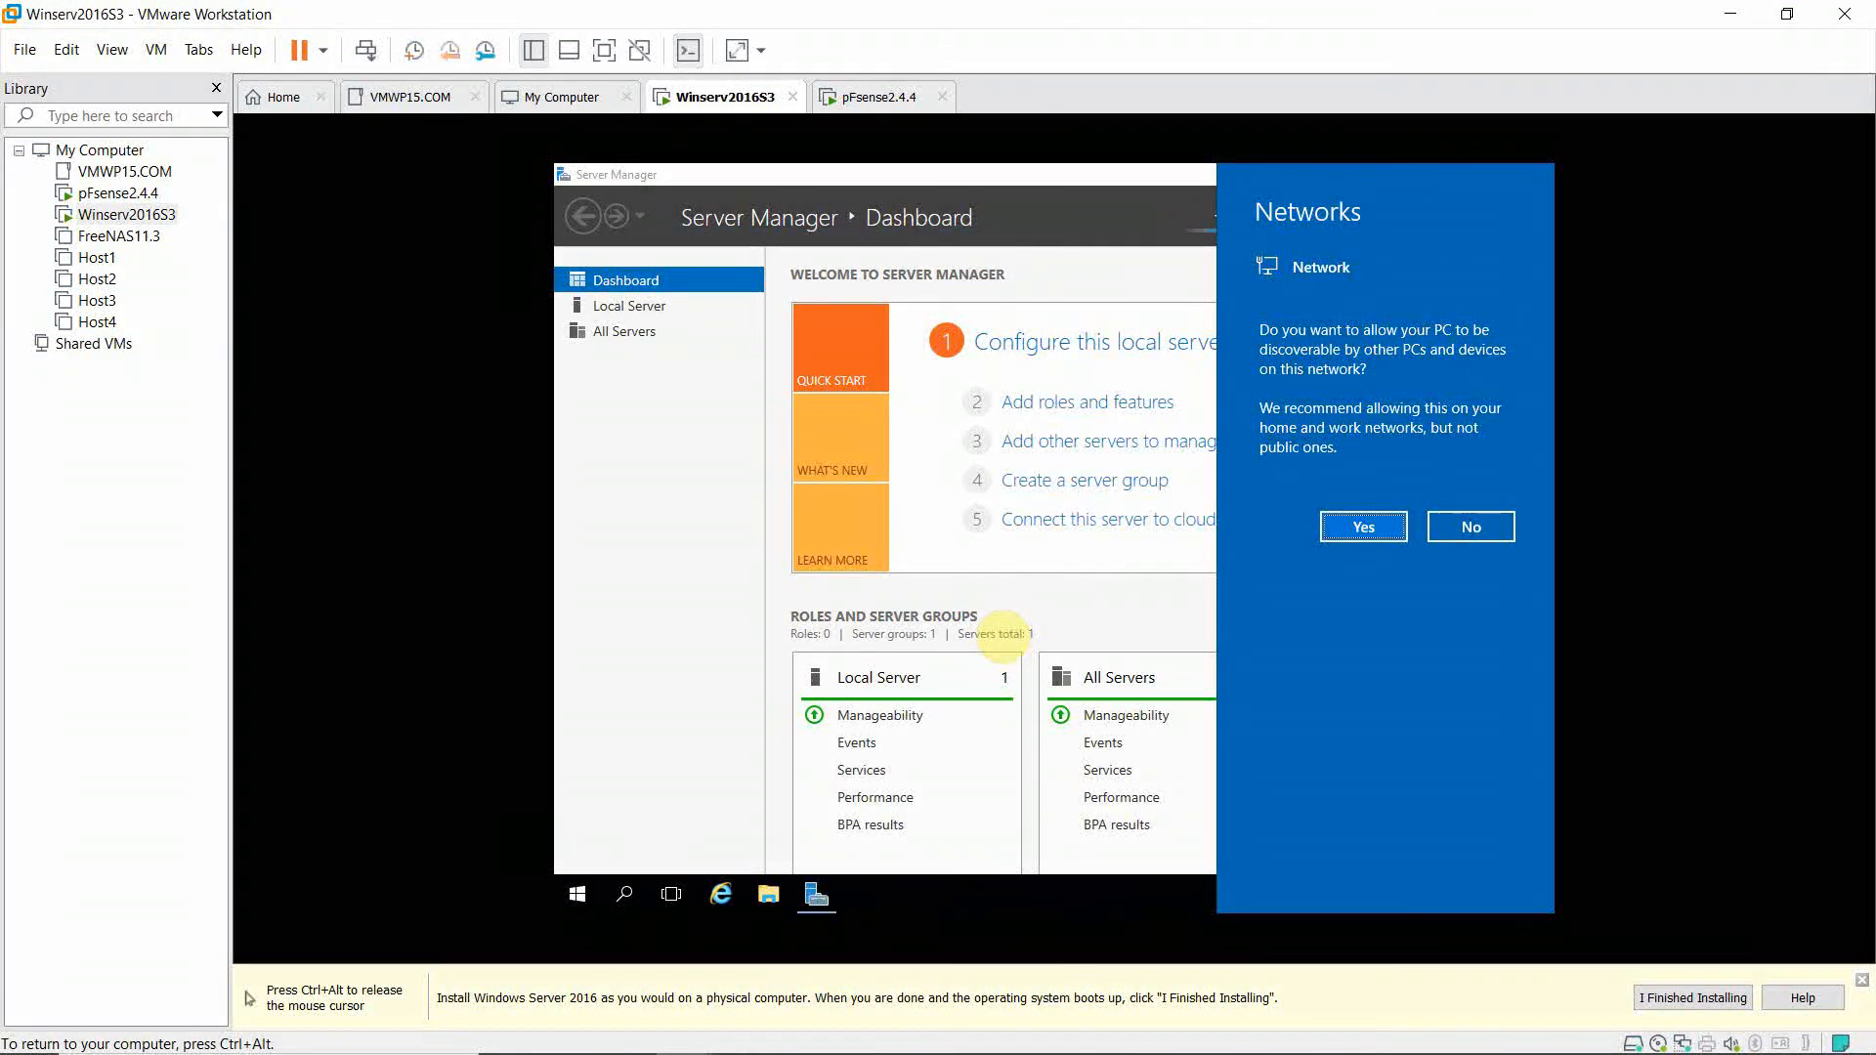
click(1385, 532)
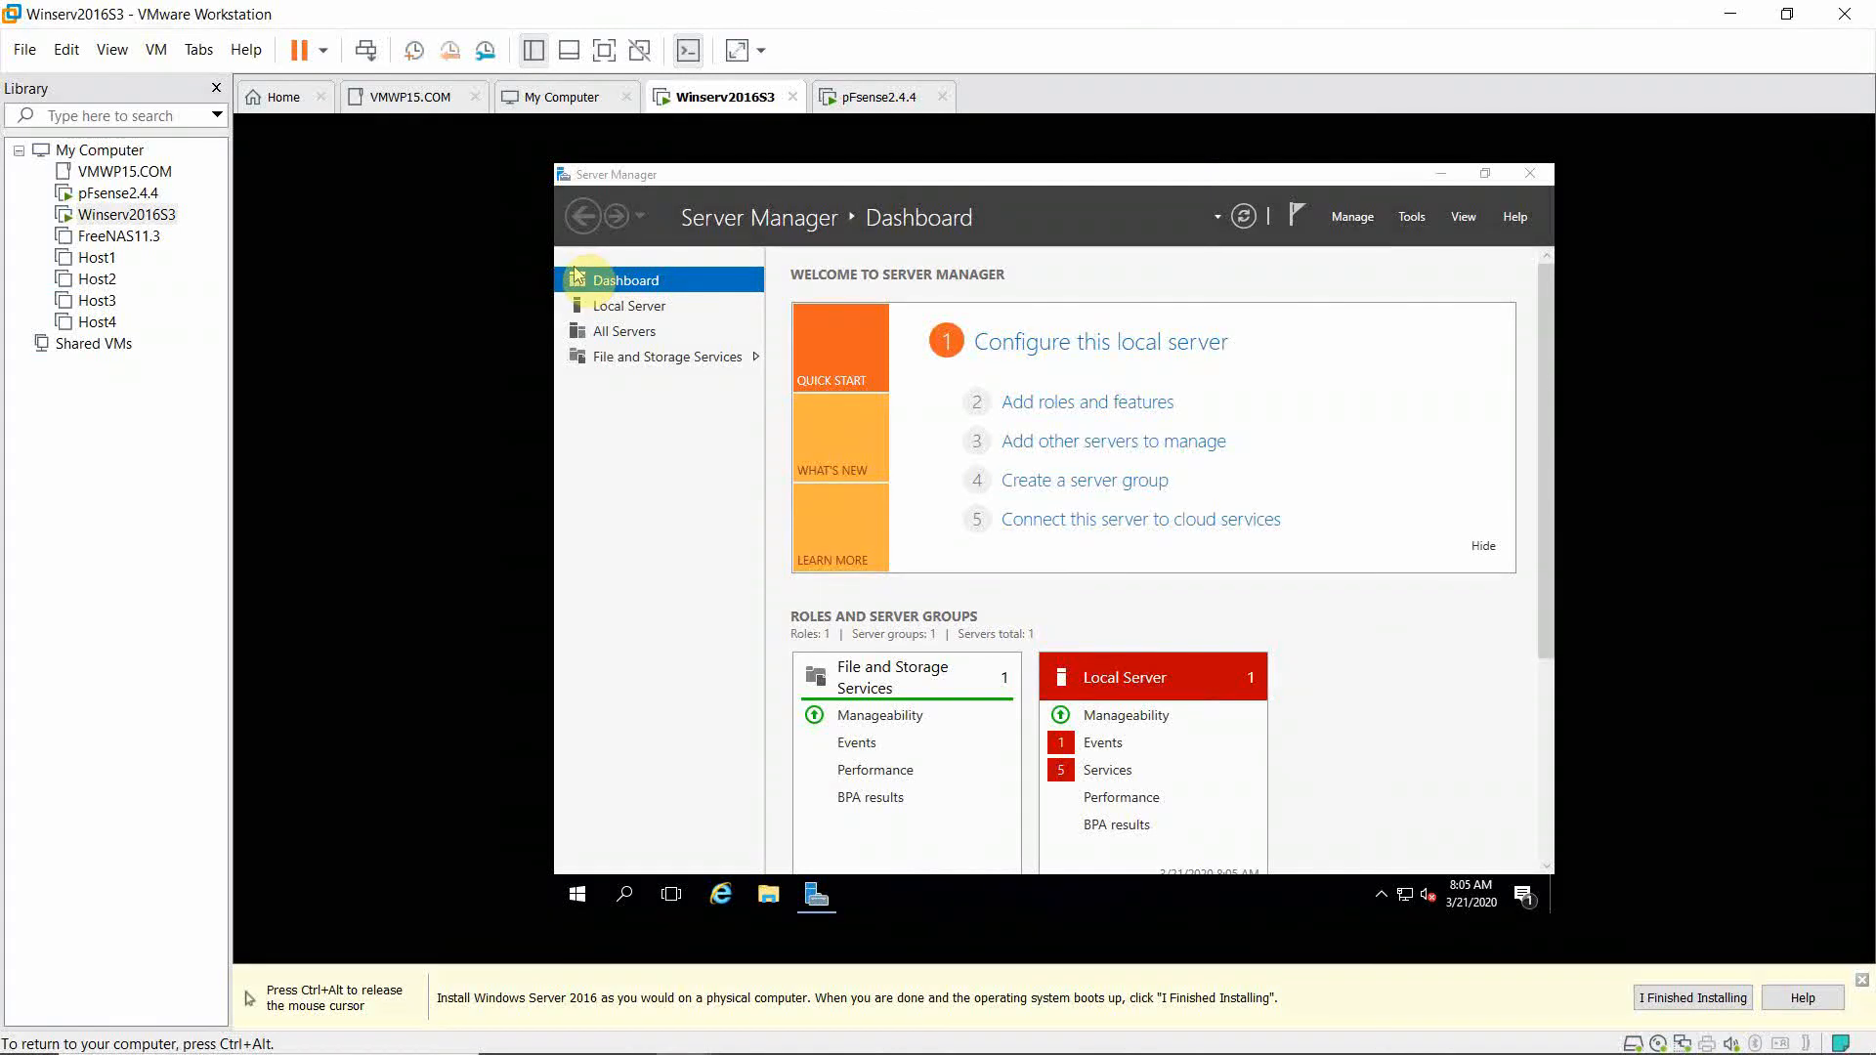
Focus the Server Manager window on Winserv2016S3 and let the VM idle to its lock screen.
click(597, 311)
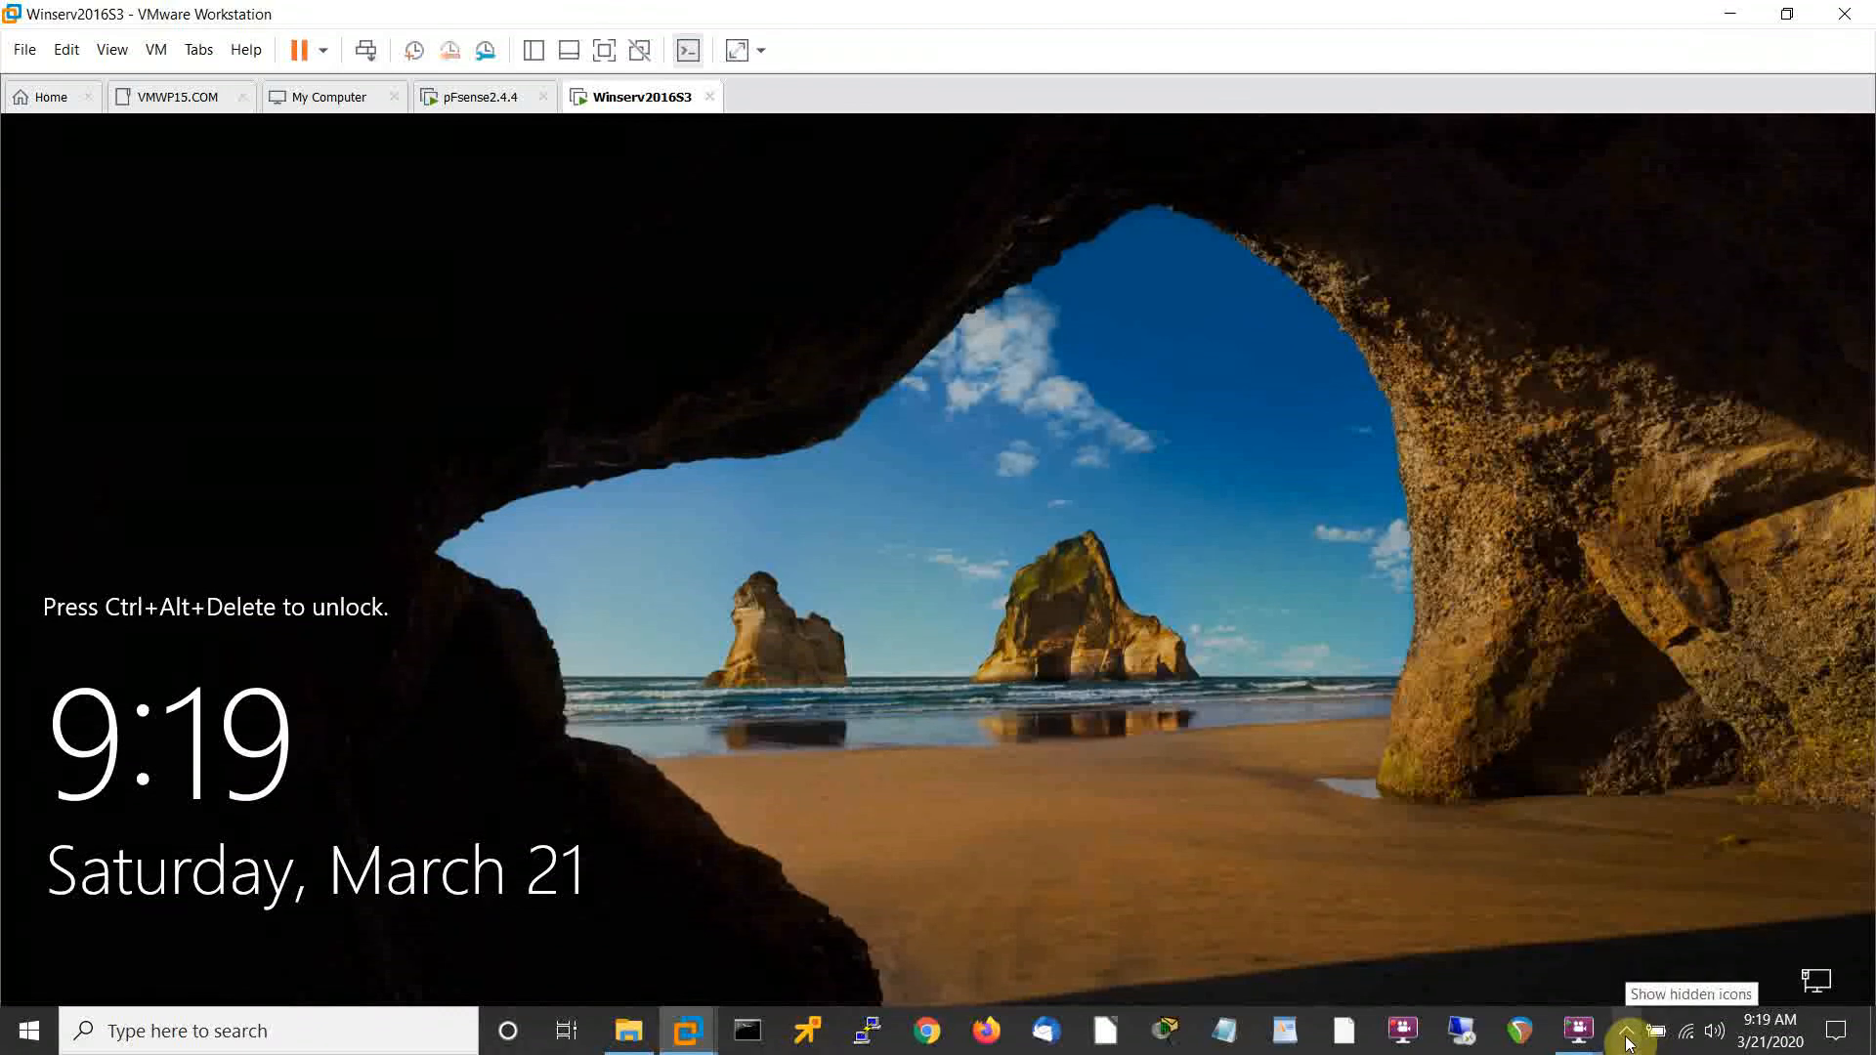
Stop the FlashBack Express recording from its hidden tray icon.
click(1627, 1042)
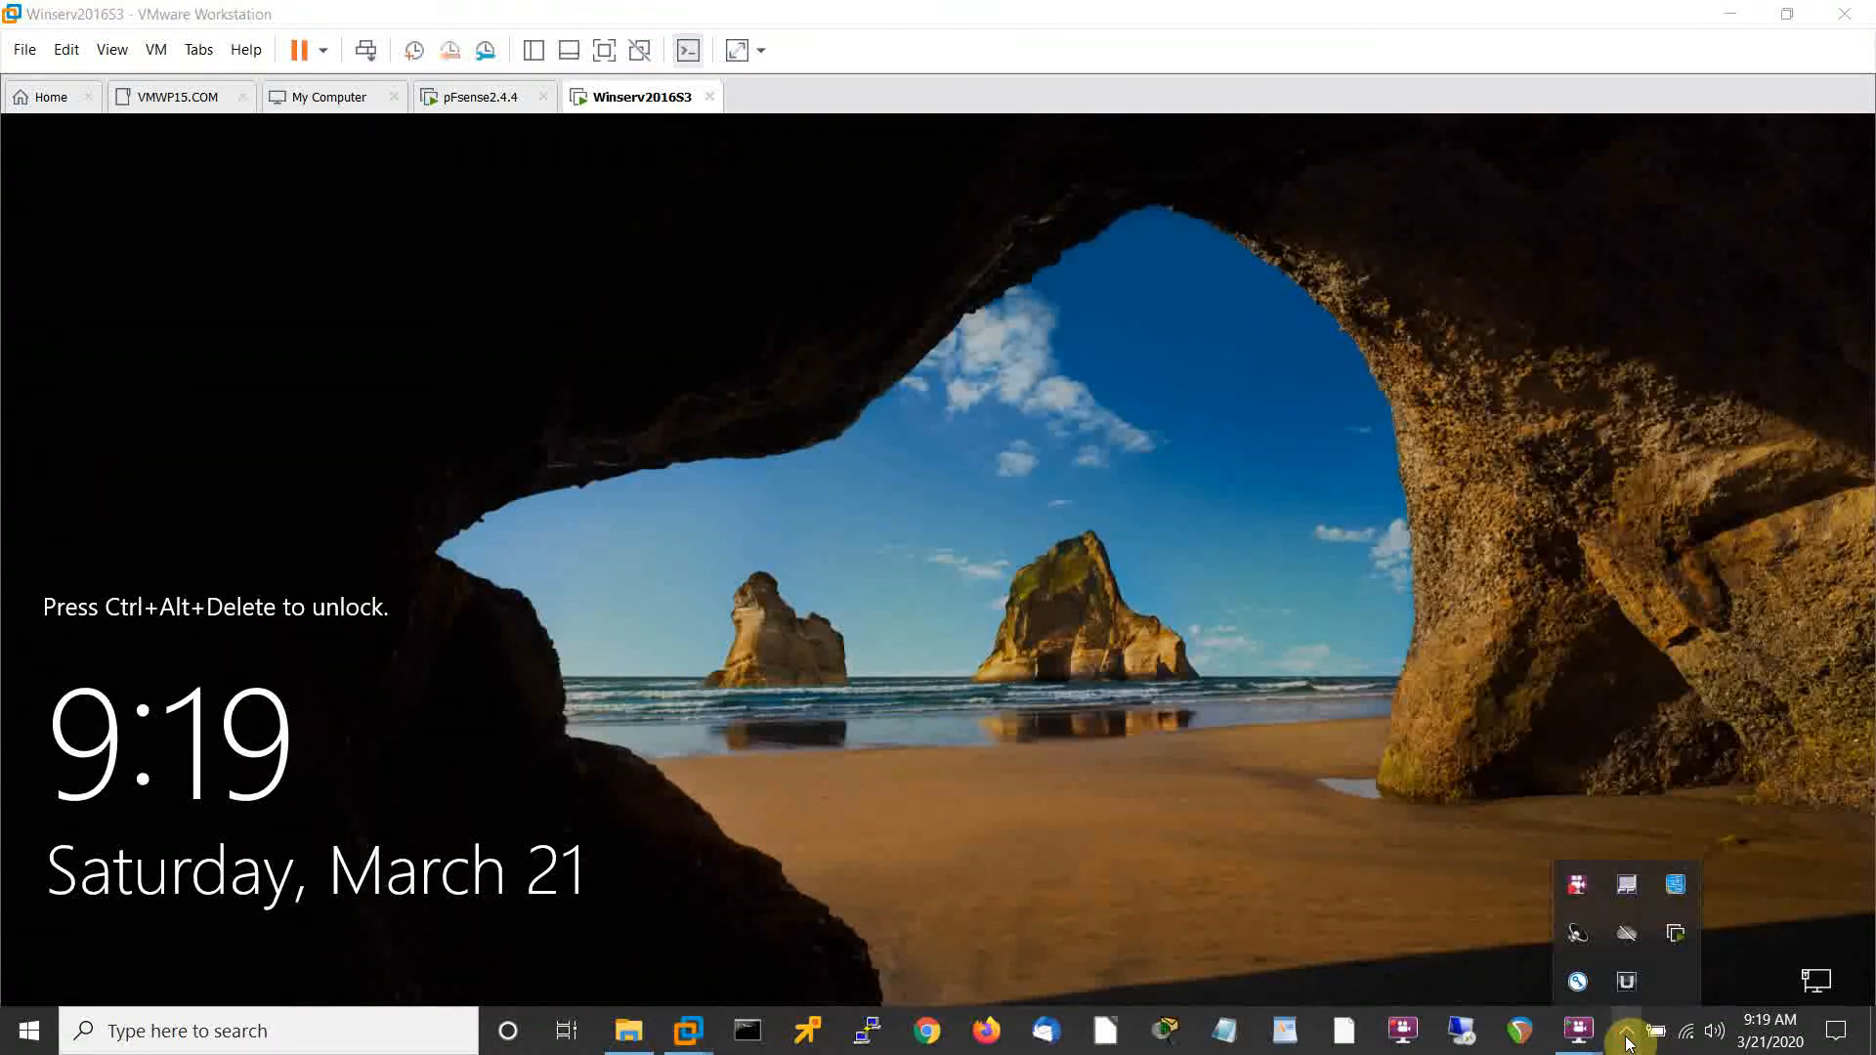
right_click(1583, 905)
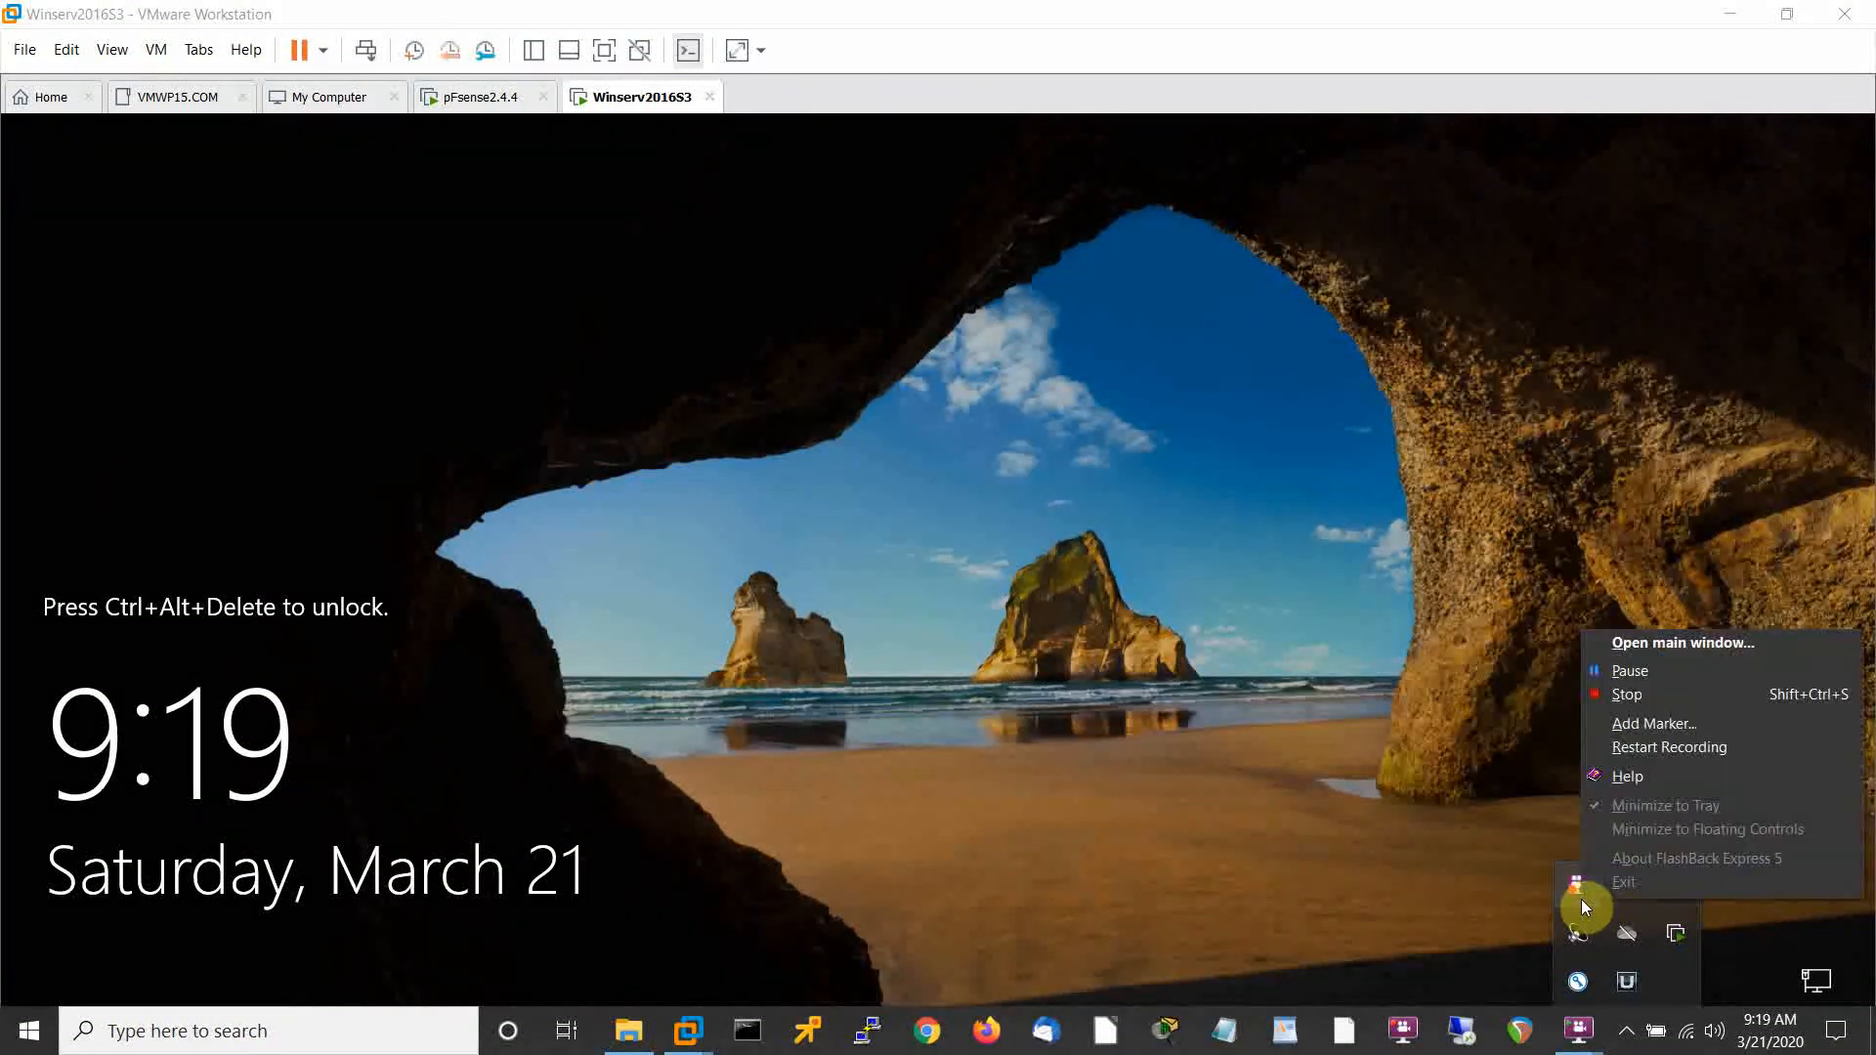
click(1625, 696)
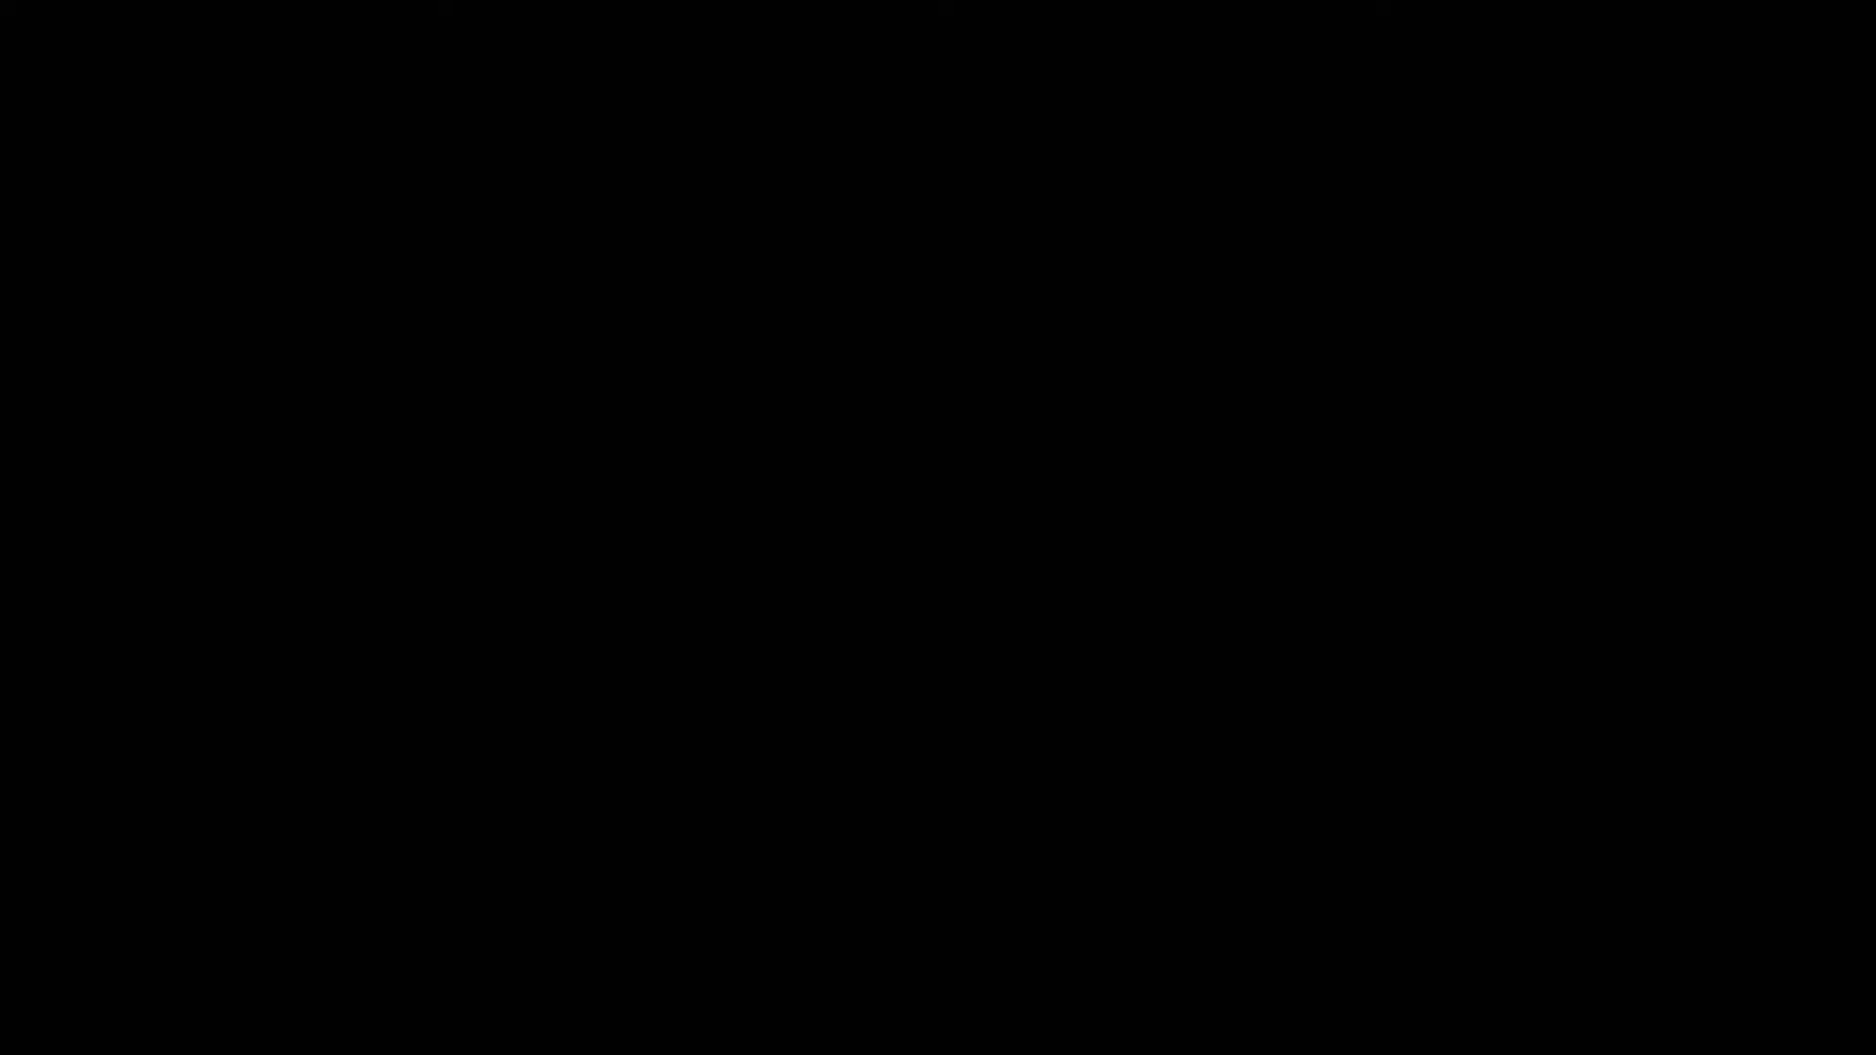